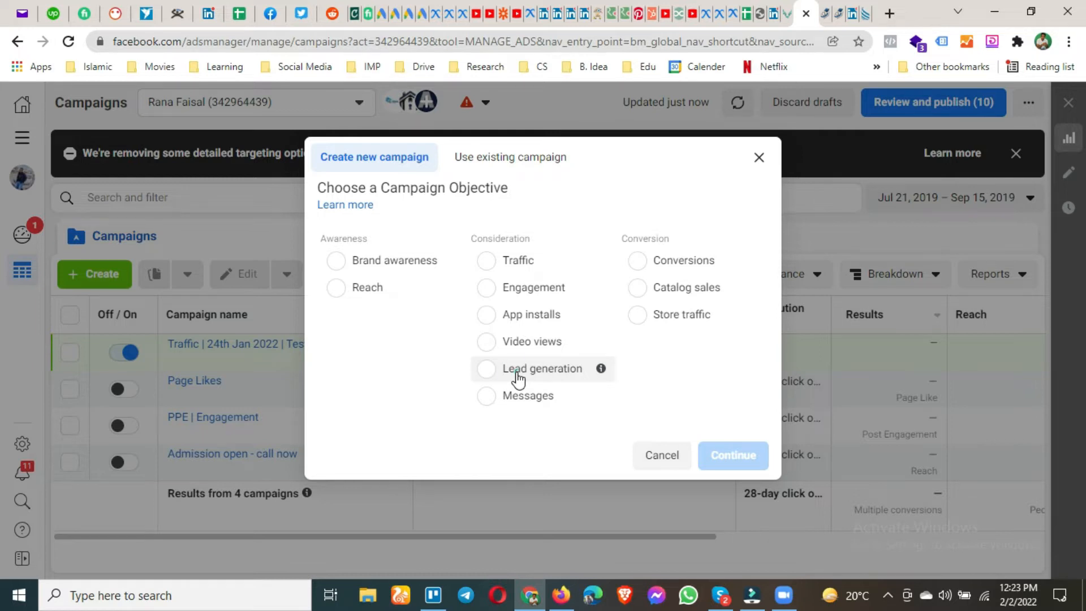
Create a new campaign with the Lead generation objective and continue to its ad set, keeping the default campaign settings.
click(517, 374)
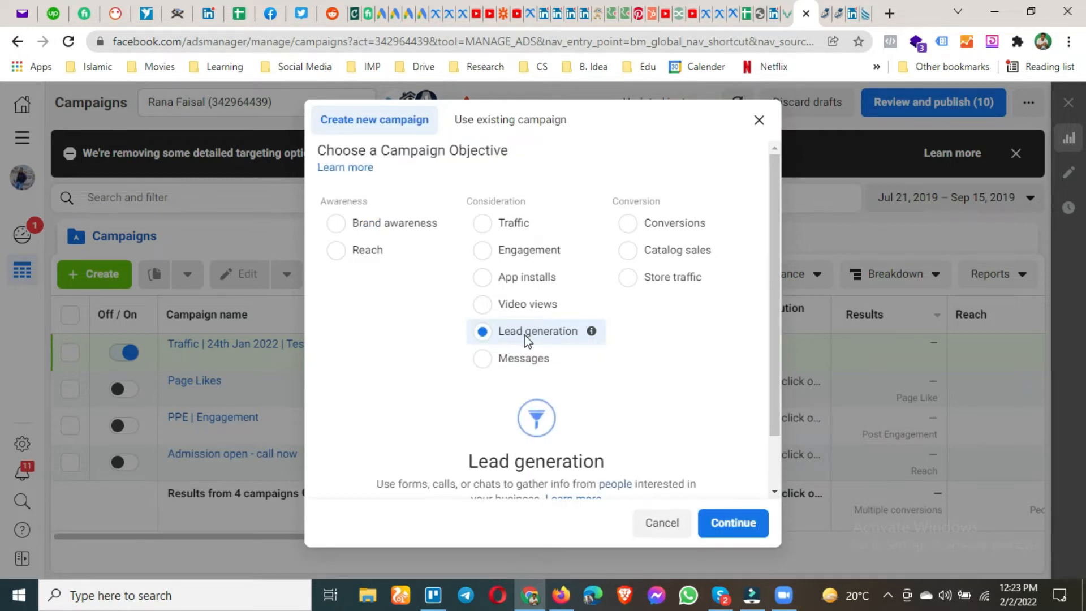
click(722, 528)
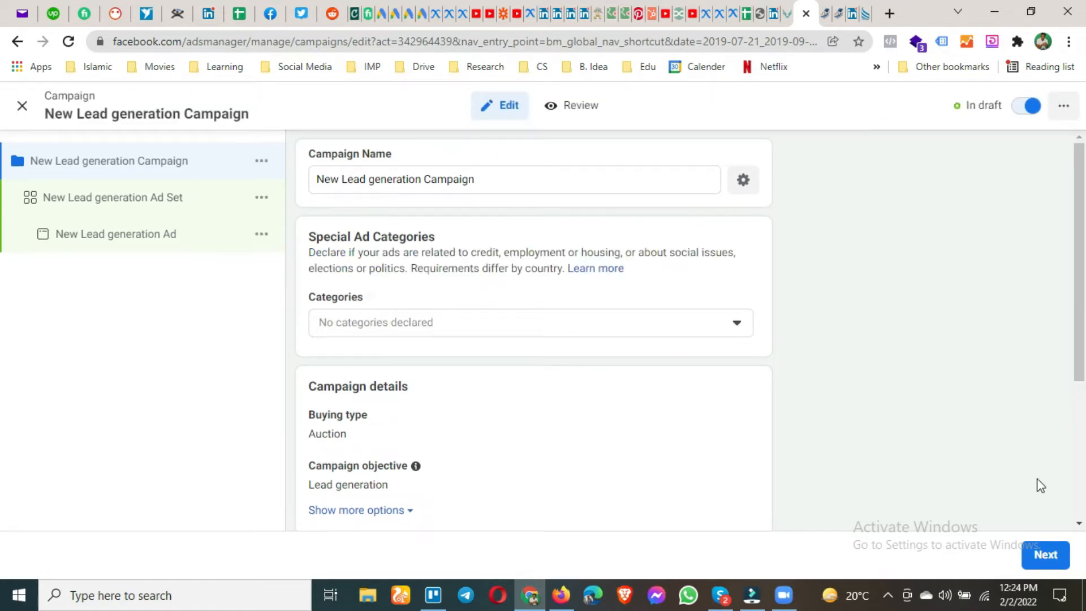
scroll(470, 337, down, 4)
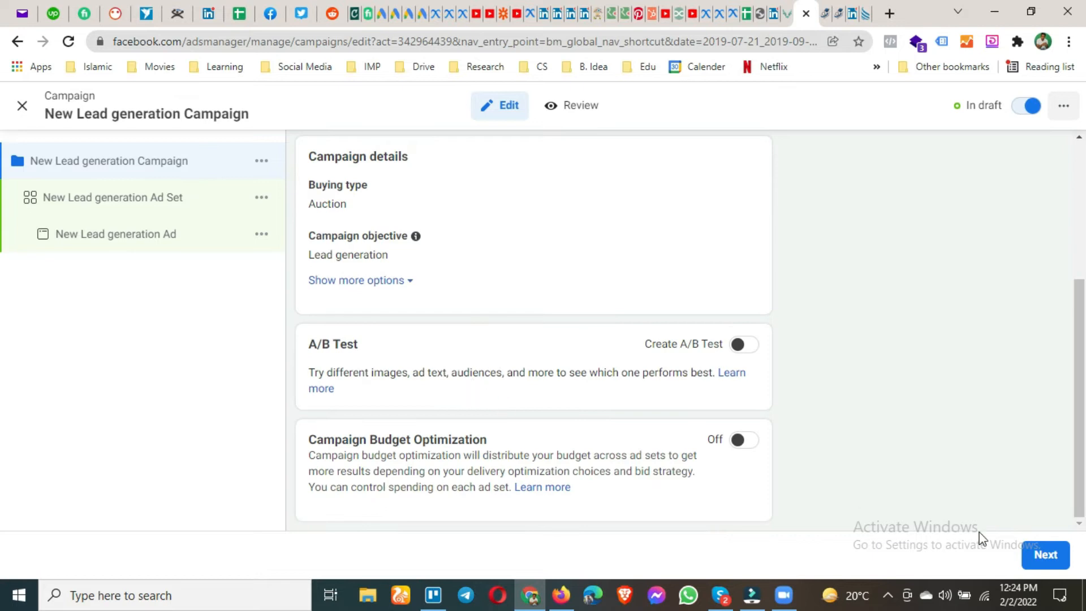
click(1048, 555)
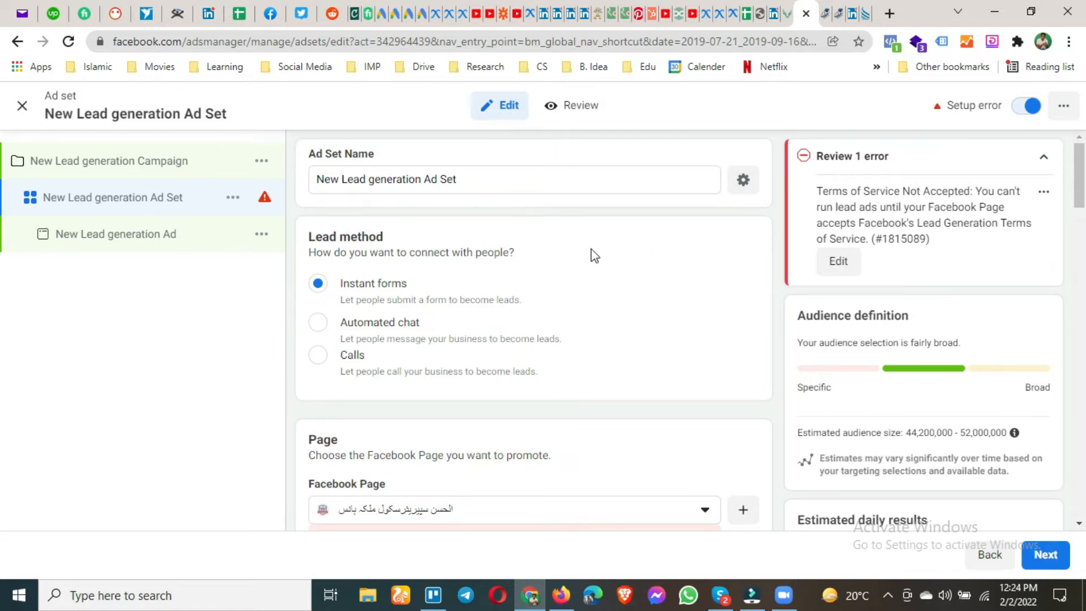
Switch the ad set's Facebook Page to the advertiser's personal-name page, searching the page list for "fa".
scroll(584, 360, down, 4)
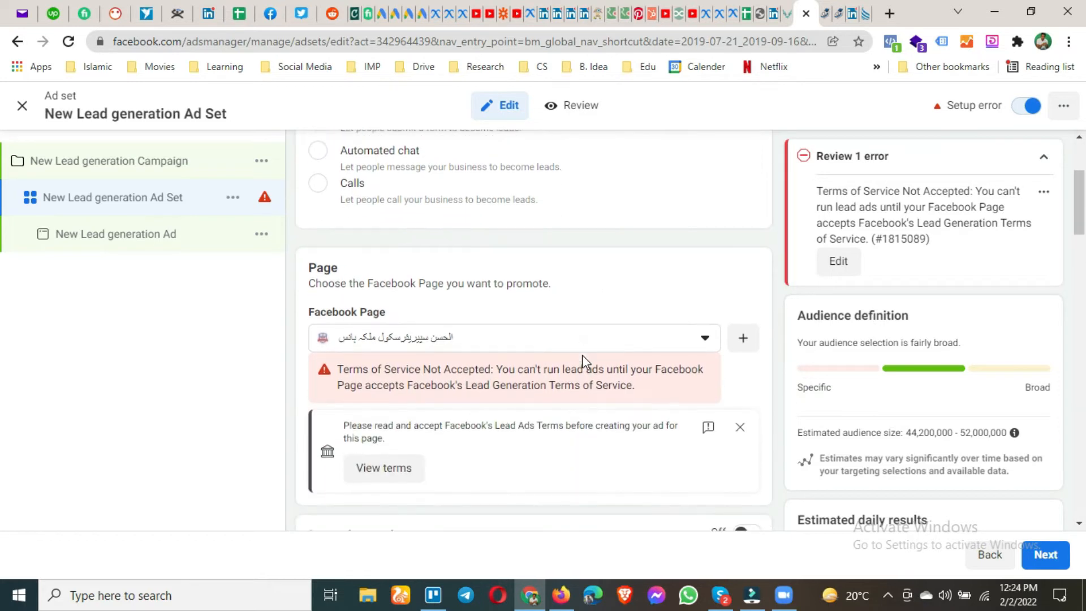
click(560, 297)
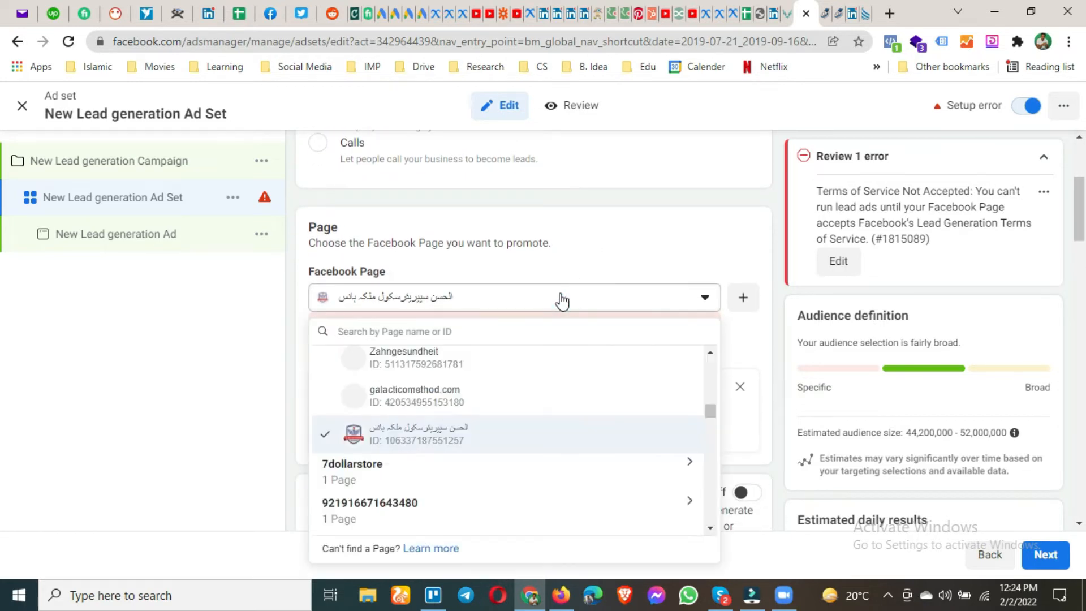
text(fa)
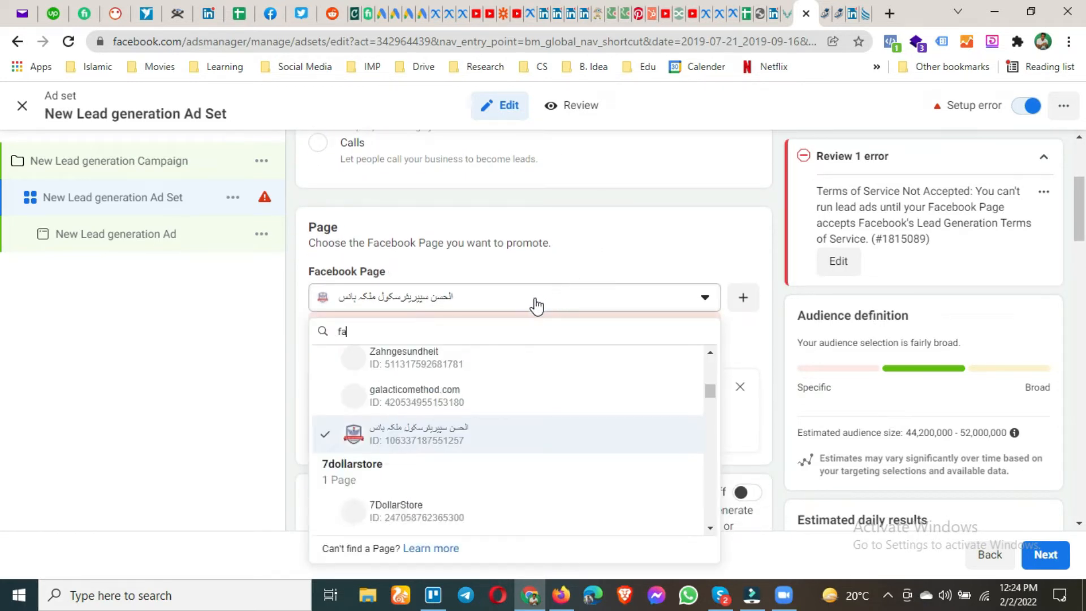
click(476, 394)
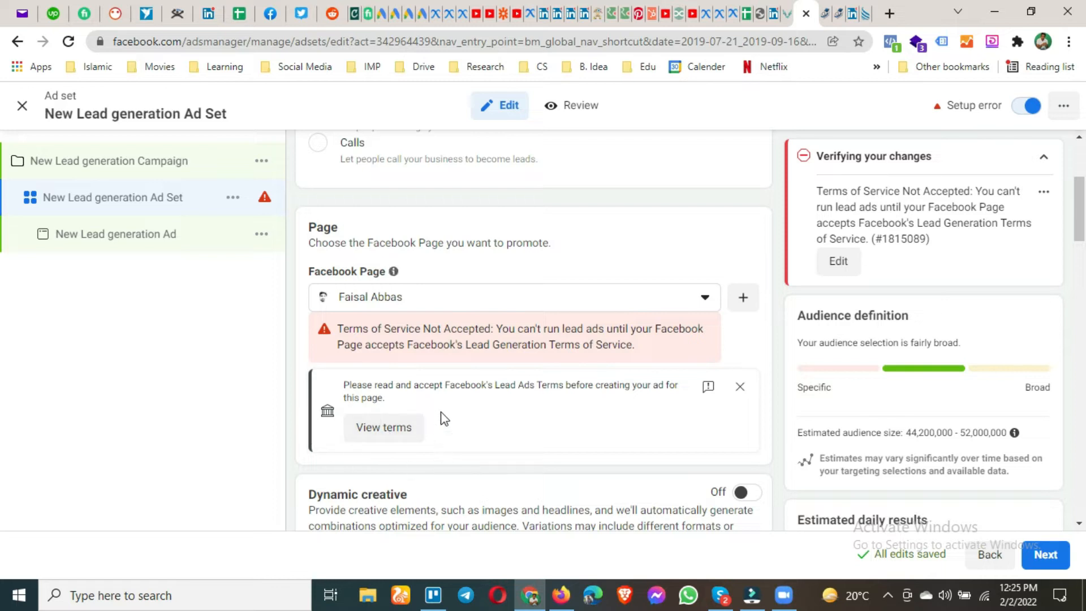
Read through Facebook's Lead Ad Terms for the selected page and agree to them.
click(388, 429)
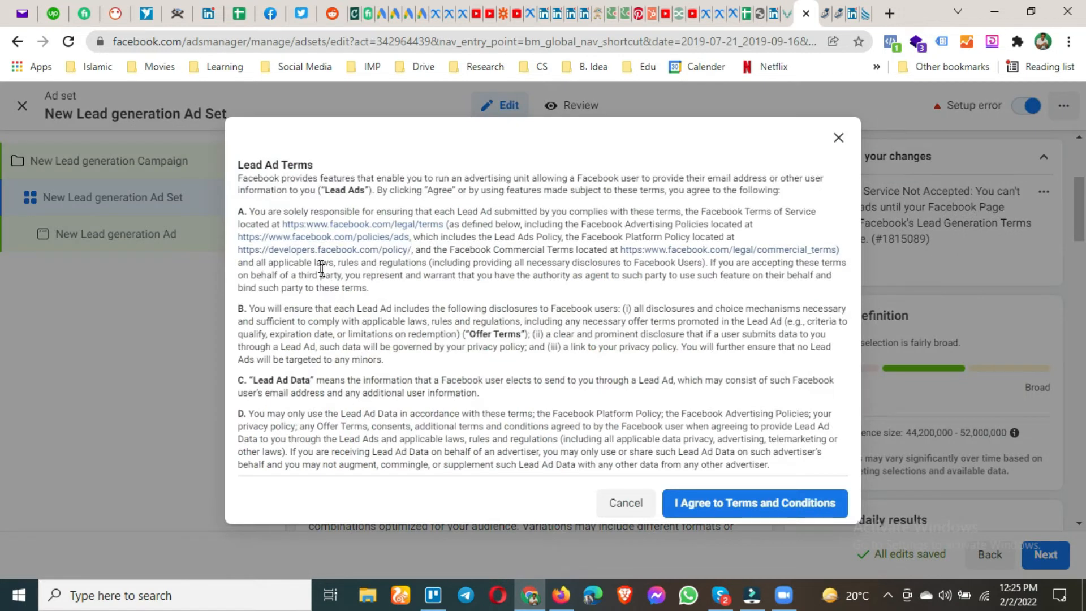
scroll(521, 320, down, 5)
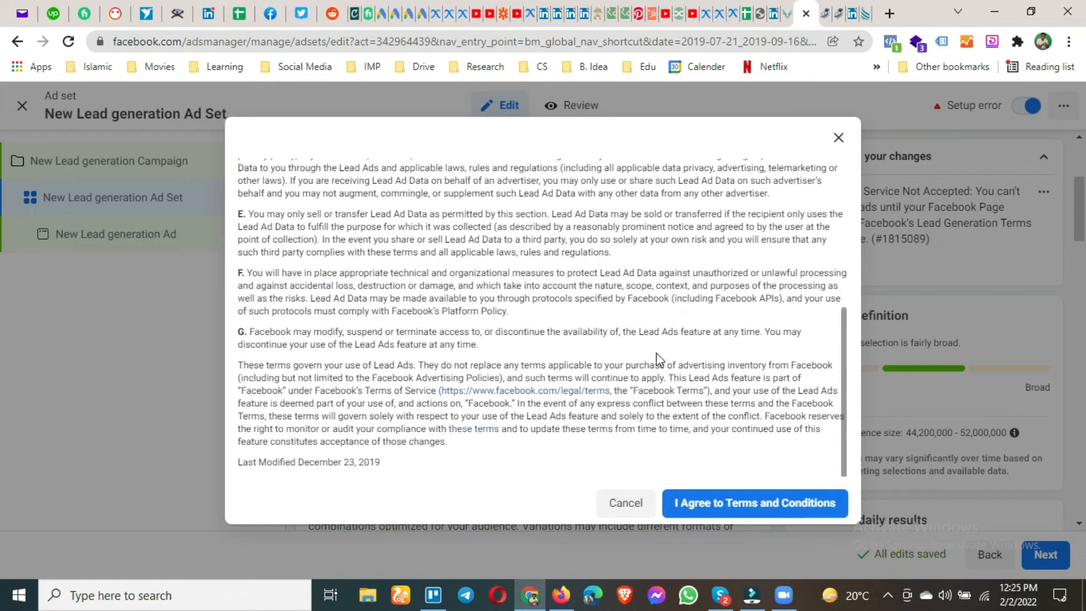
scroll(657, 352, up, 5)
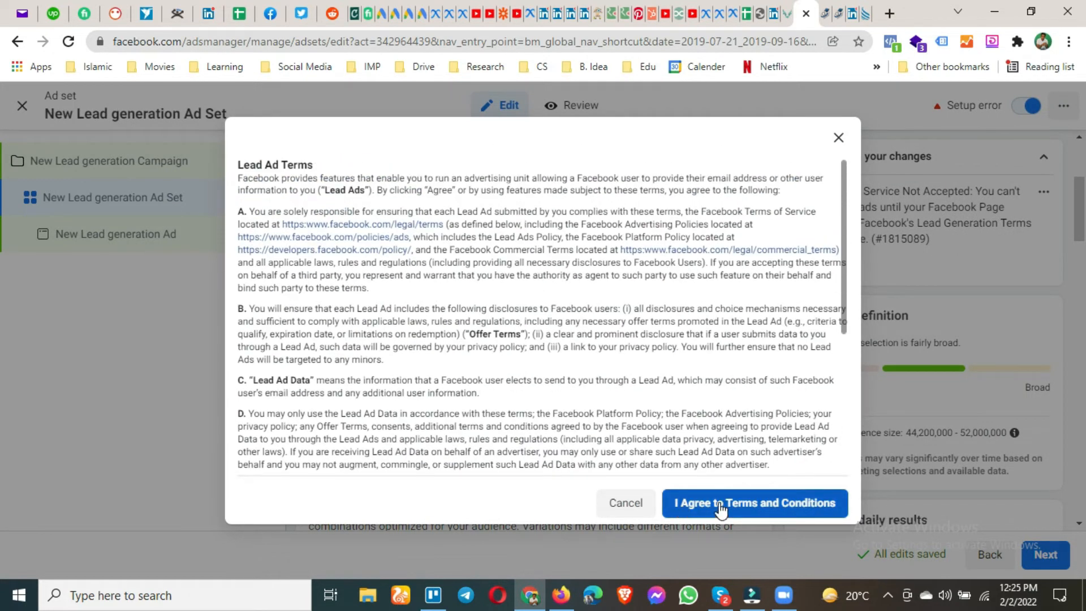
click(719, 509)
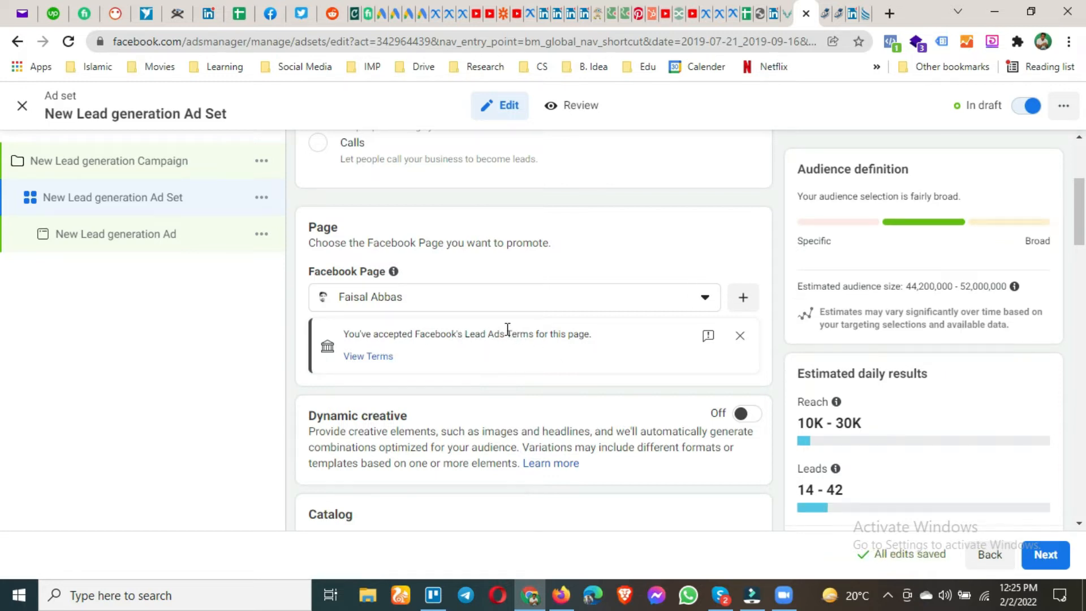
Review the ad set's catalog, budget, audience, placement and delivery settings, and continue to the ad level with the defaults.
scroll(508, 334, up, 2)
scroll(508, 334, down, 8)
scroll(508, 334, down, 3)
scroll(407, 313, up, 5)
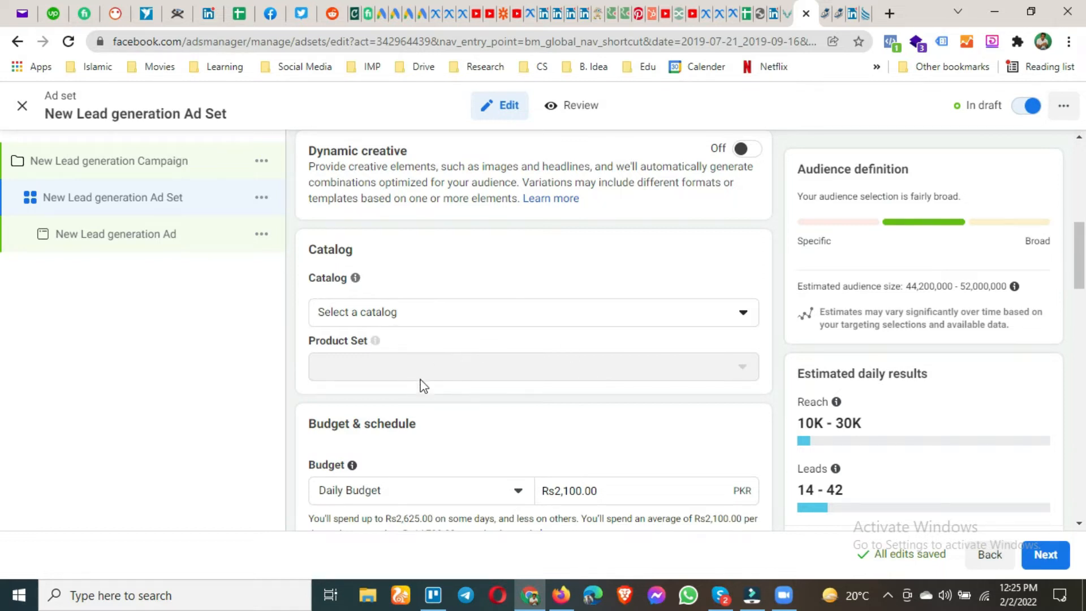
scroll(419, 383, down, 10)
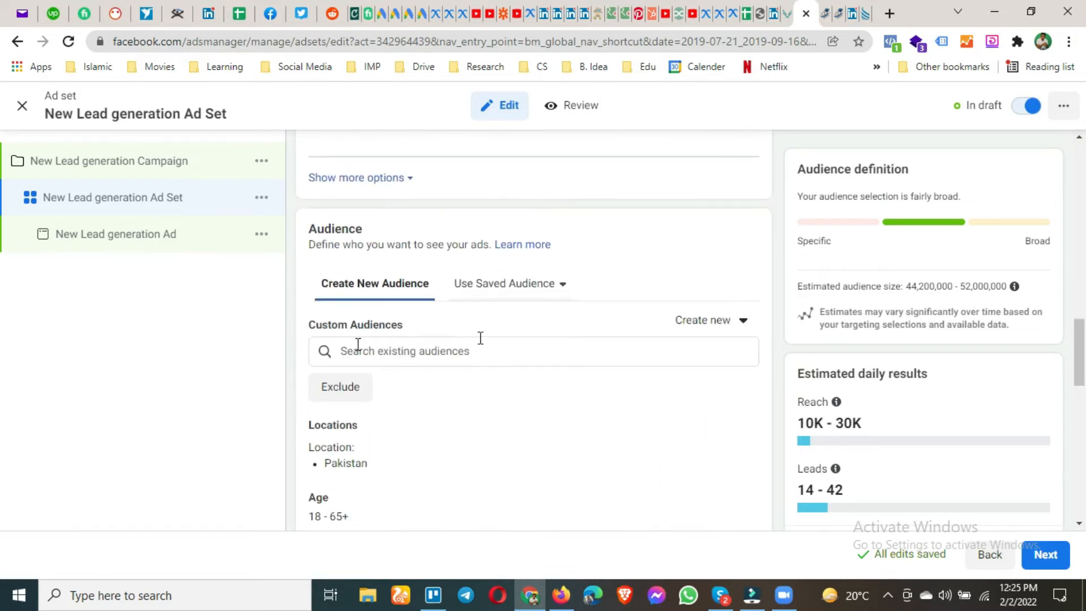
scroll(572, 405, down, 12)
scroll(588, 420, down, 2)
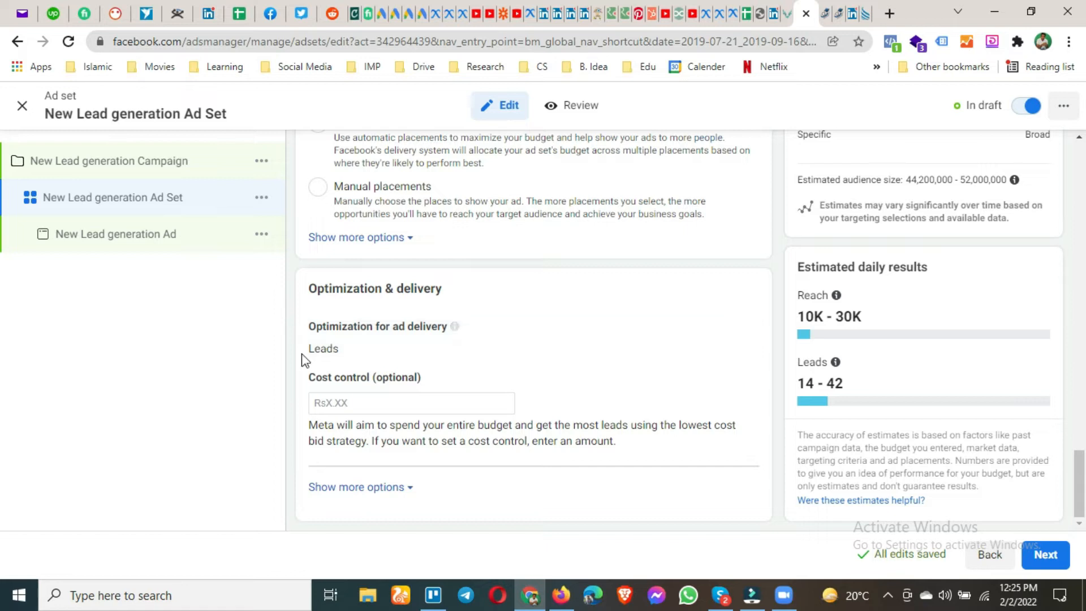
click(1045, 555)
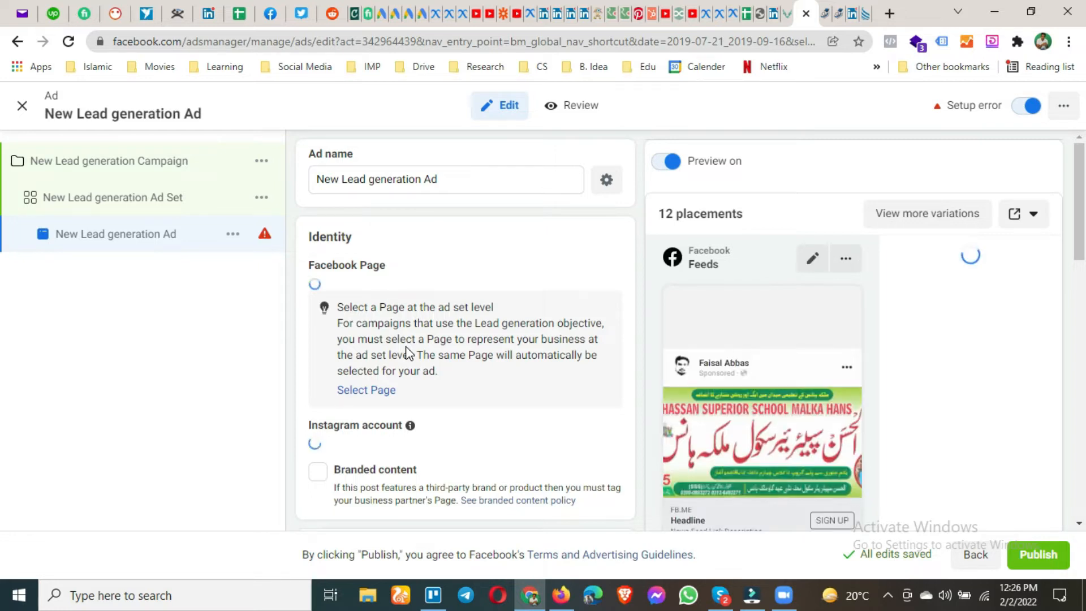
Remove the existing school banner media from the ad creative.
scroll(544, 327, down, 5)
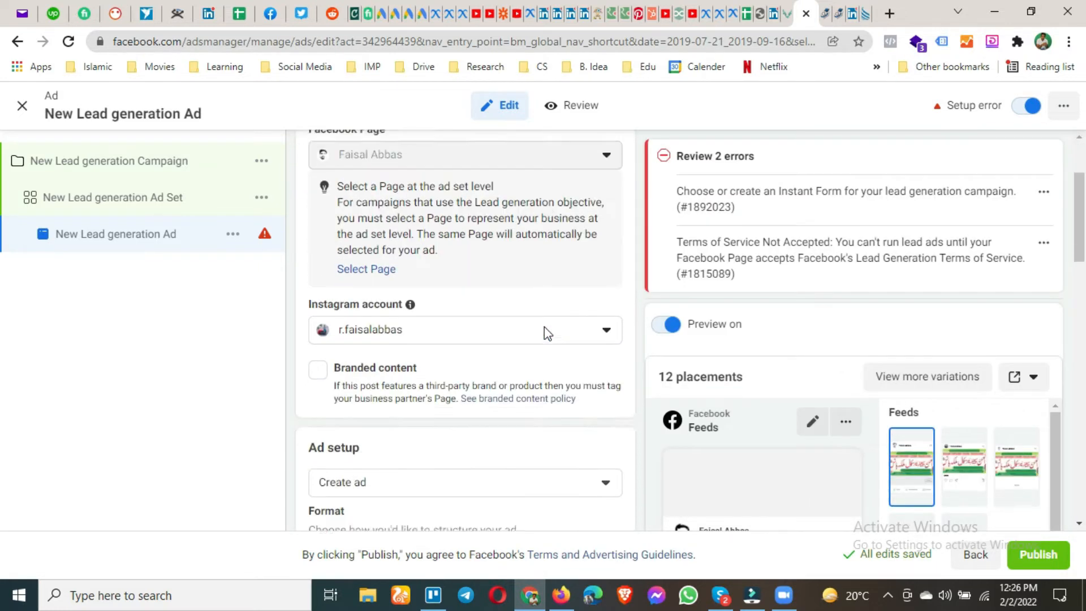
scroll(381, 344, down, 3)
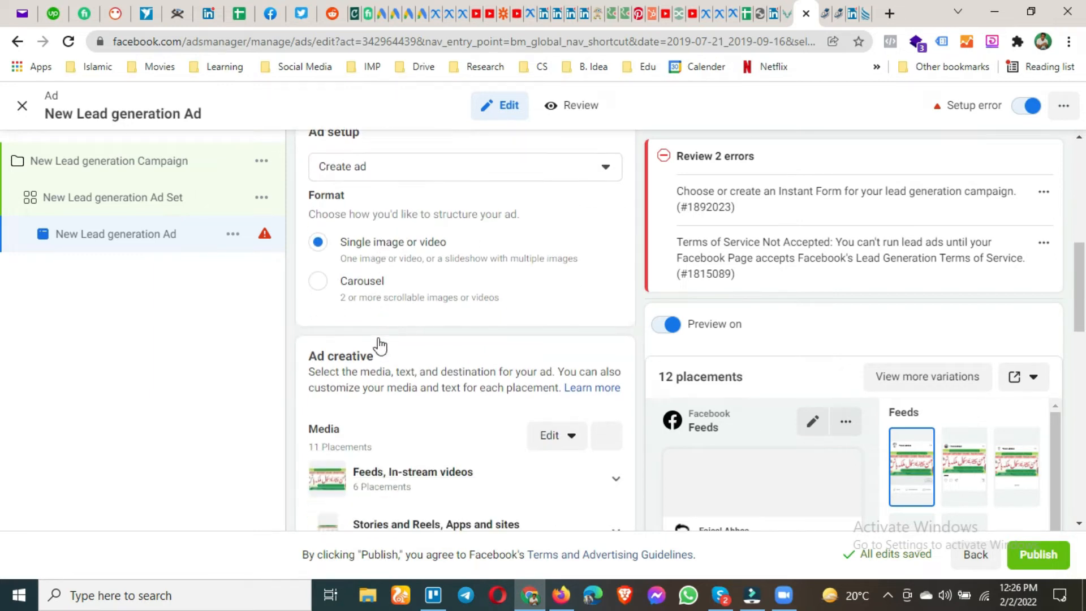
click(607, 360)
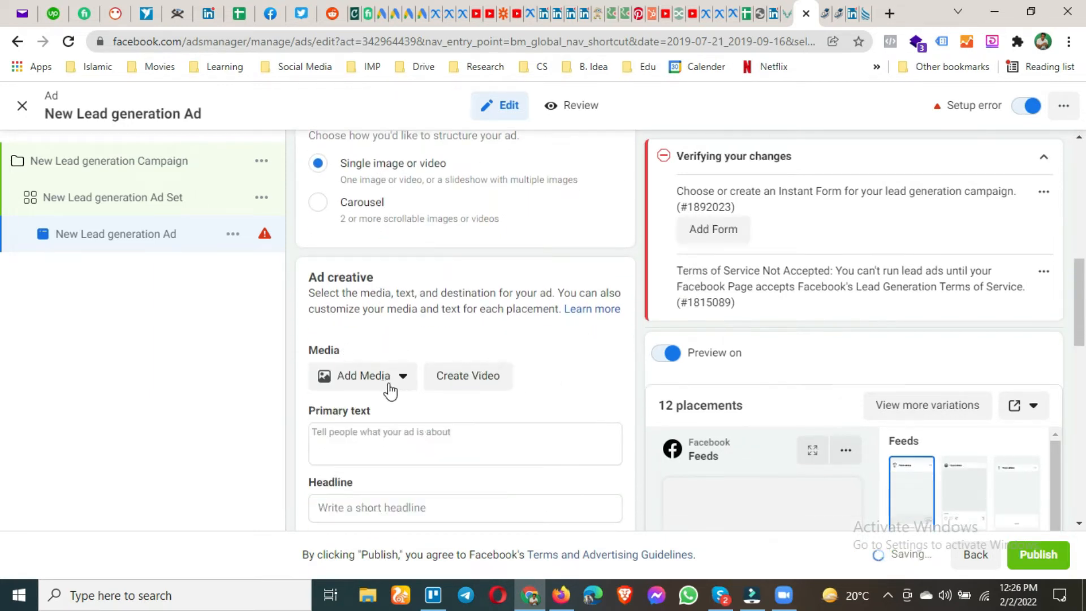
Add the 1280 × 960 lecture hall photo from Page Images as the ad's media, keeping the suggested placement crops.
click(387, 377)
click(384, 421)
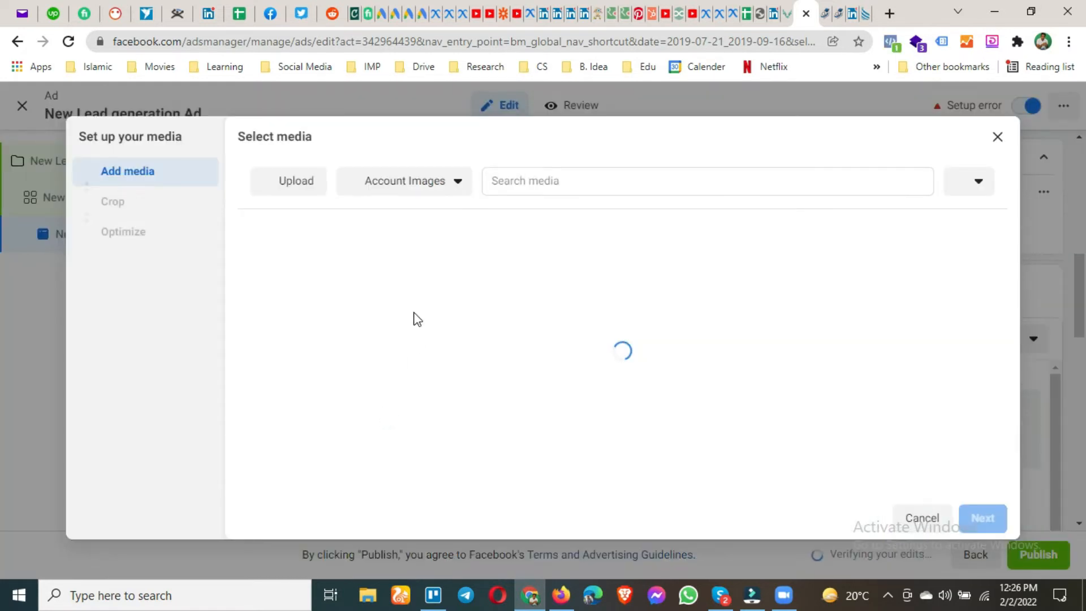
click(396, 182)
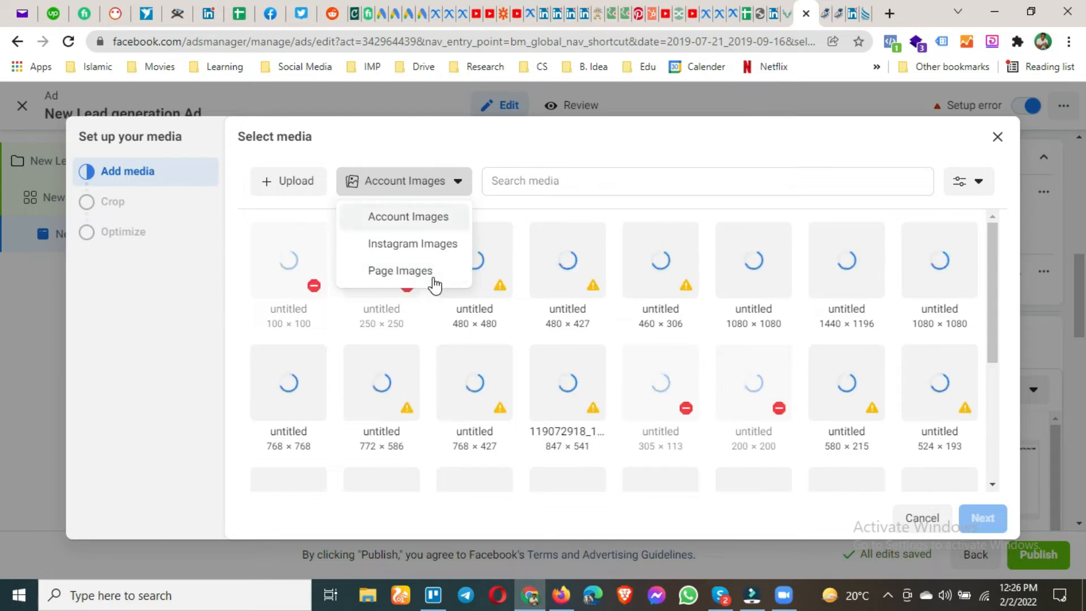
click(432, 275)
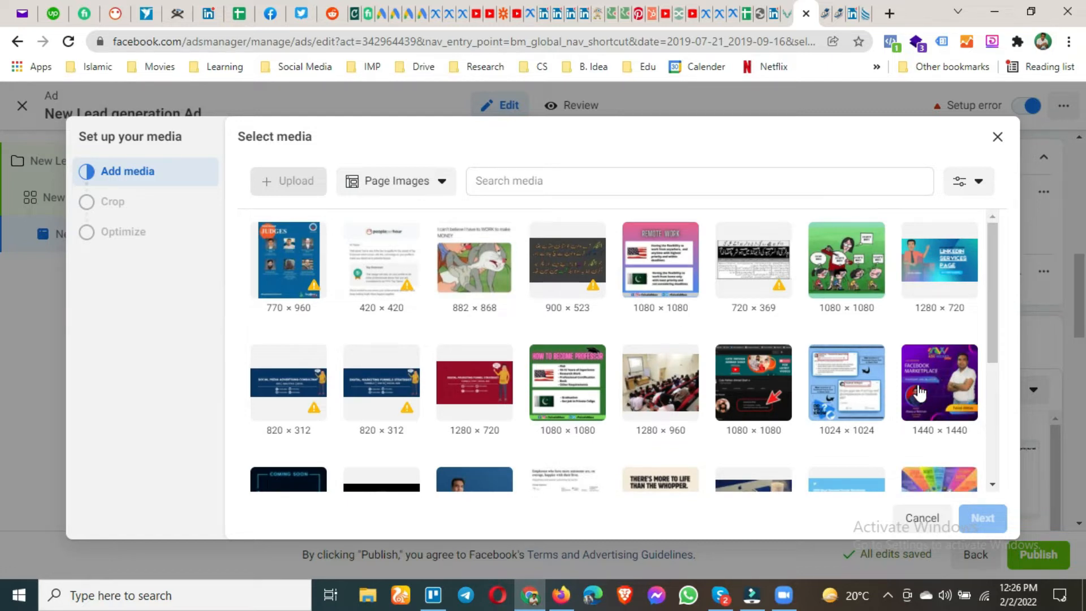
click(632, 388)
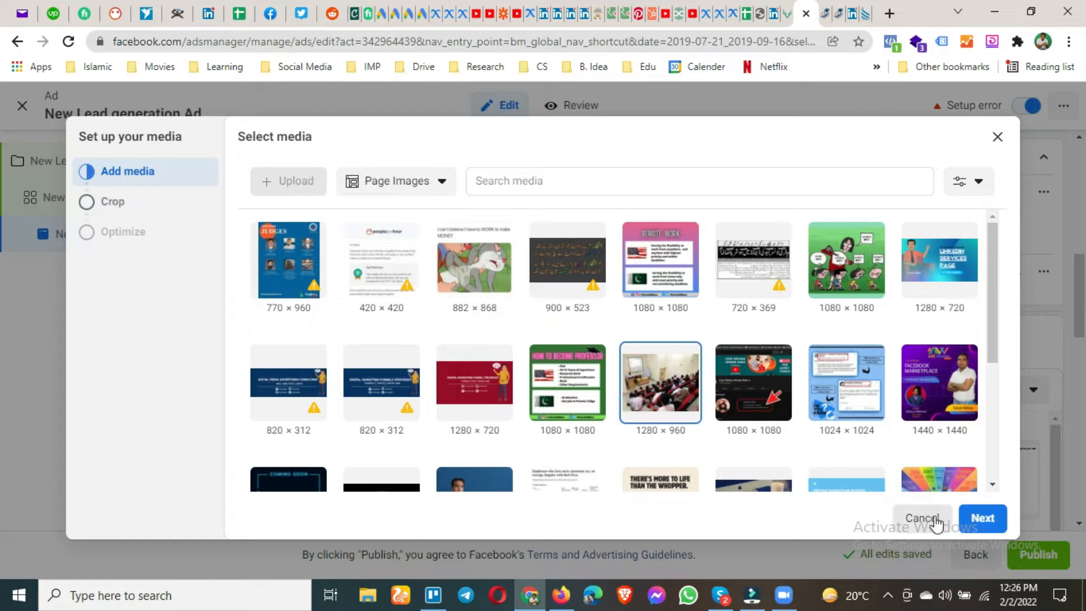
click(982, 518)
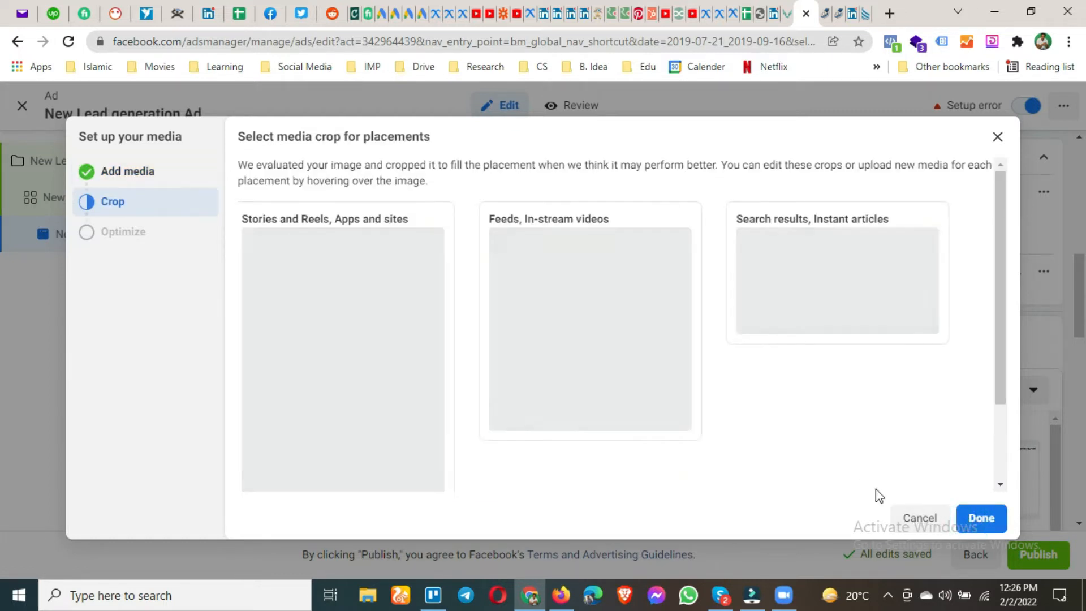
click(968, 515)
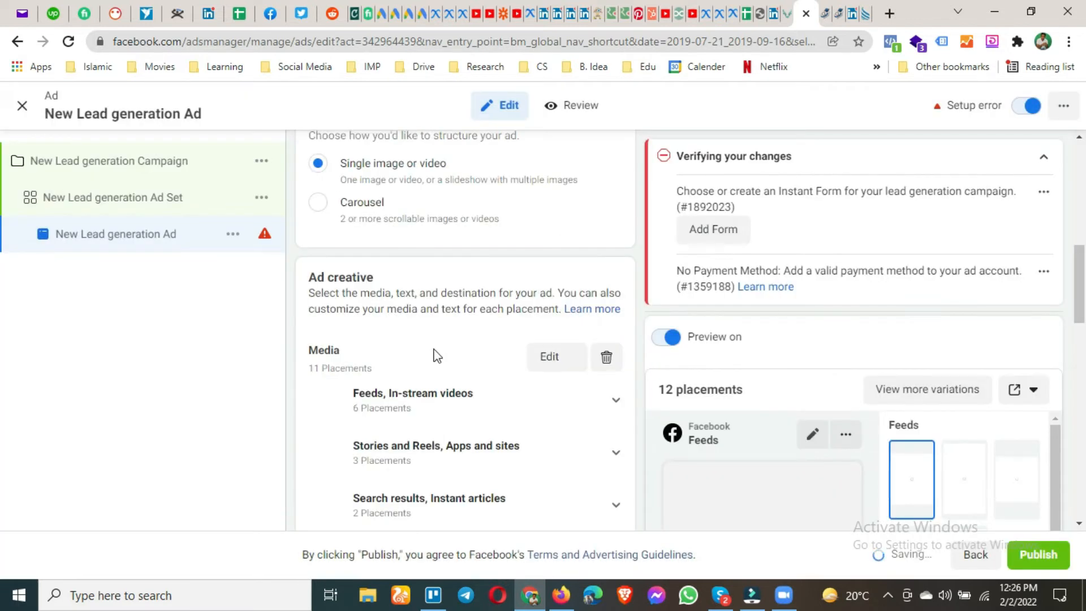
Look over the ad's text, call to action, destination and tracking sections, and play the sample lead form video.
scroll(436, 357, down, 5)
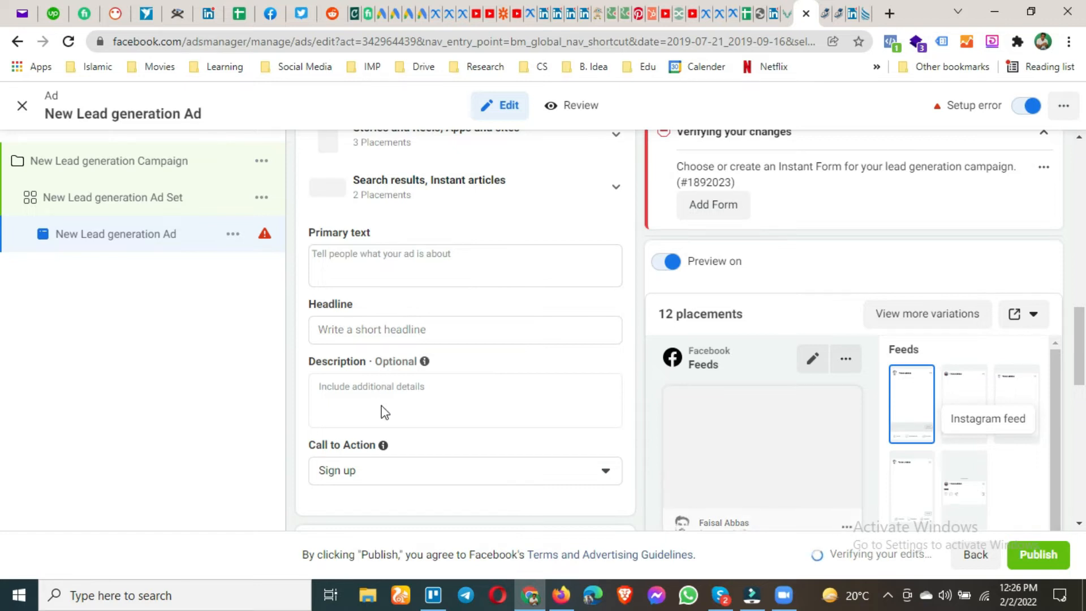
scroll(381, 412, down, 3)
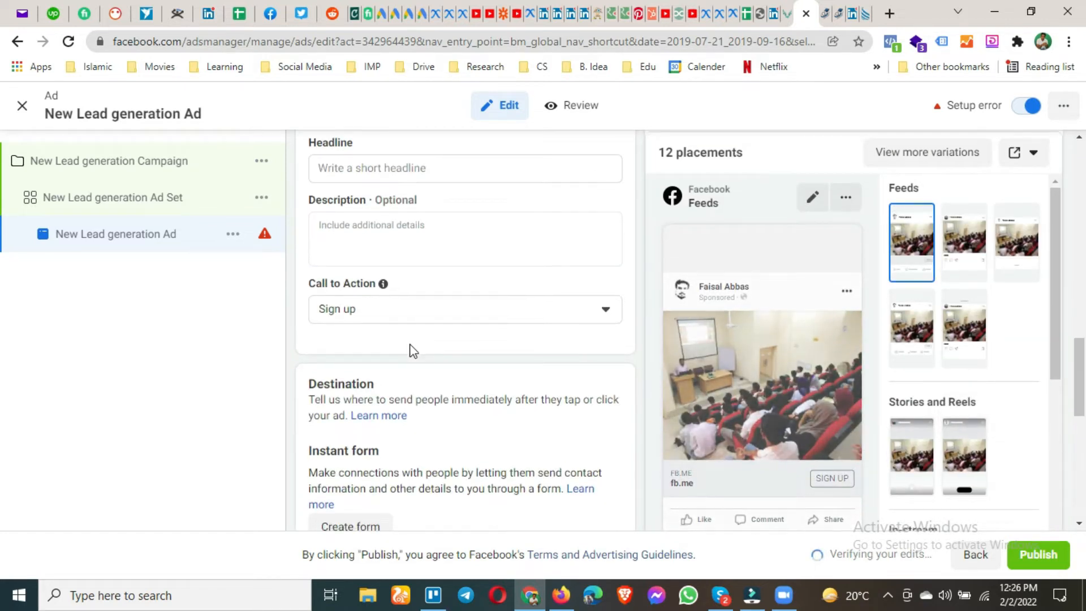
scroll(412, 350, down, 3)
scroll(412, 350, down, 1)
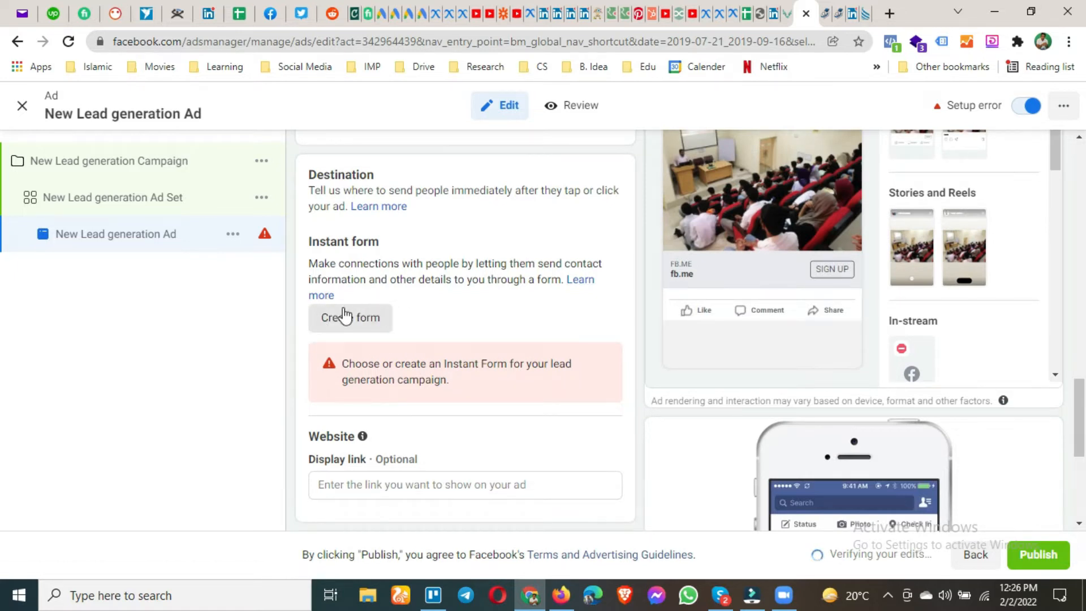
scroll(450, 352, down, 5)
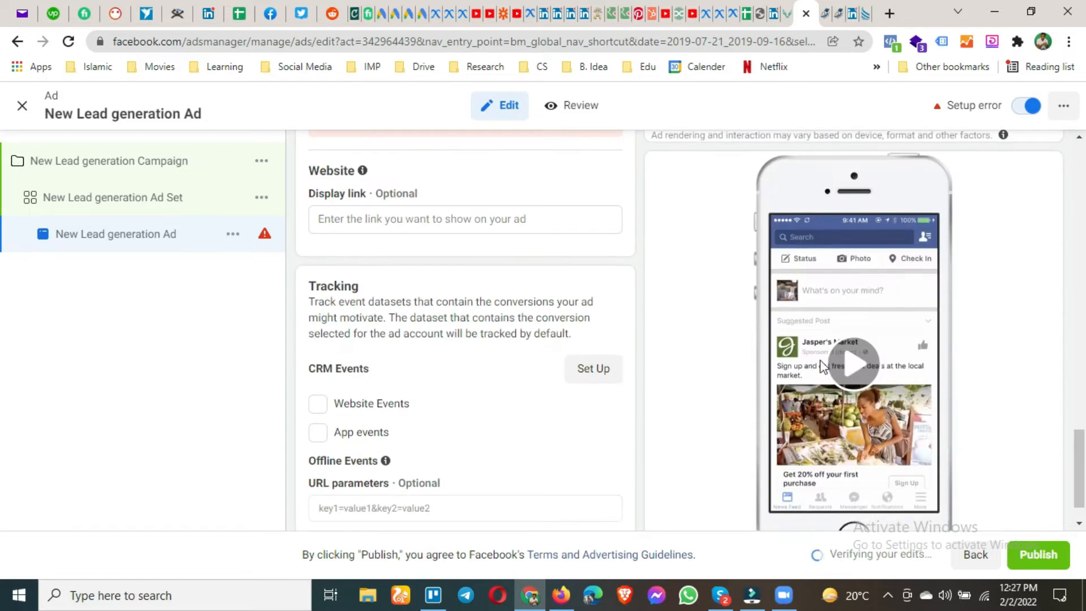
scroll(880, 383, down, 1)
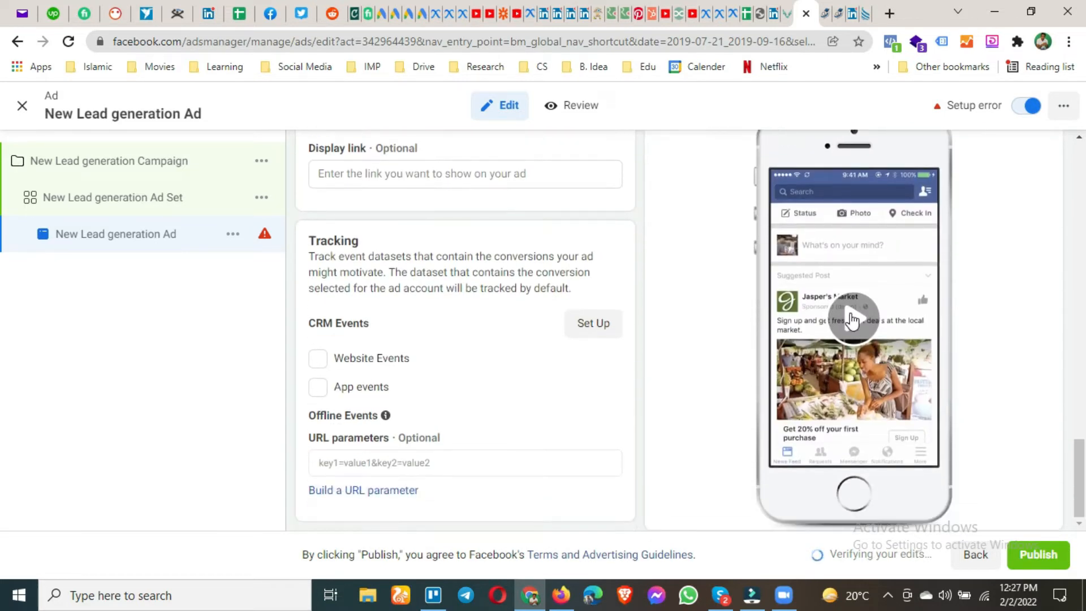
click(853, 318)
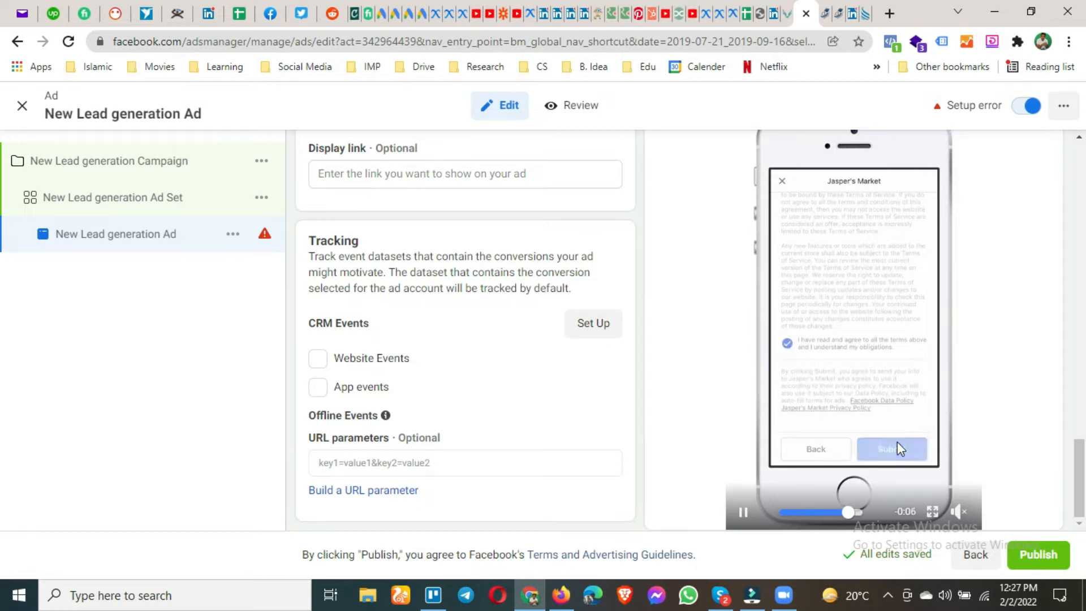
Create a new instant form for the ad and name it "Feb 2022 - Test".
scroll(594, 408, up, 5)
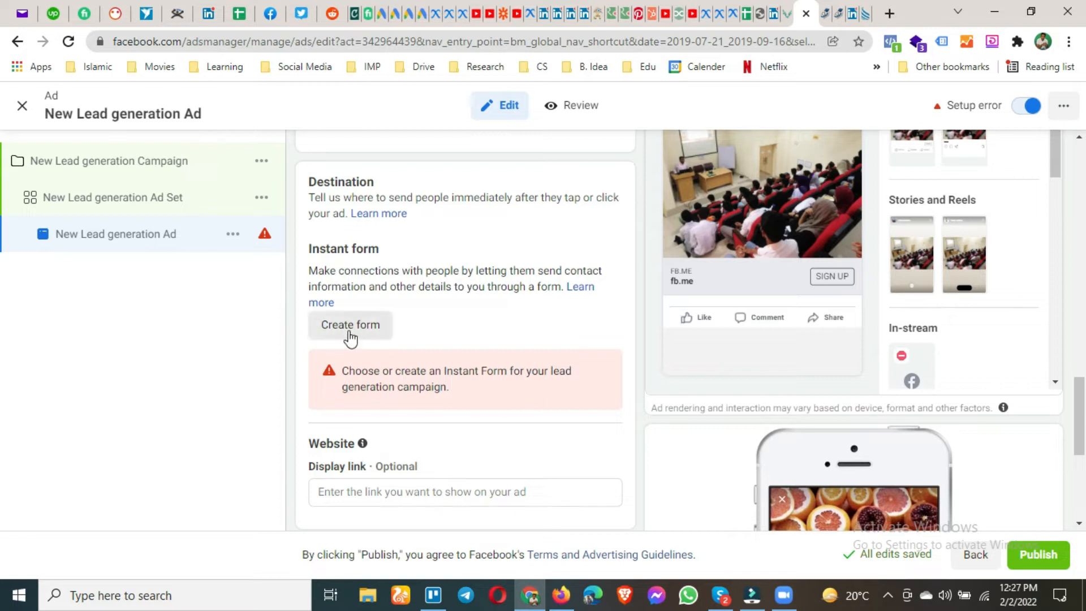
click(348, 328)
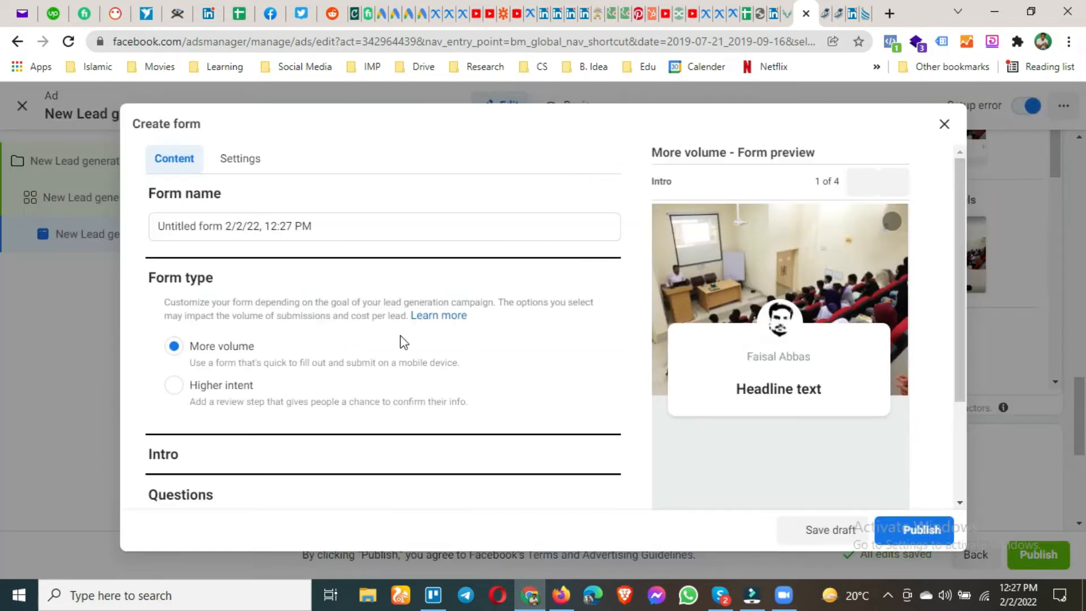
drag(332, 225, 158, 226)
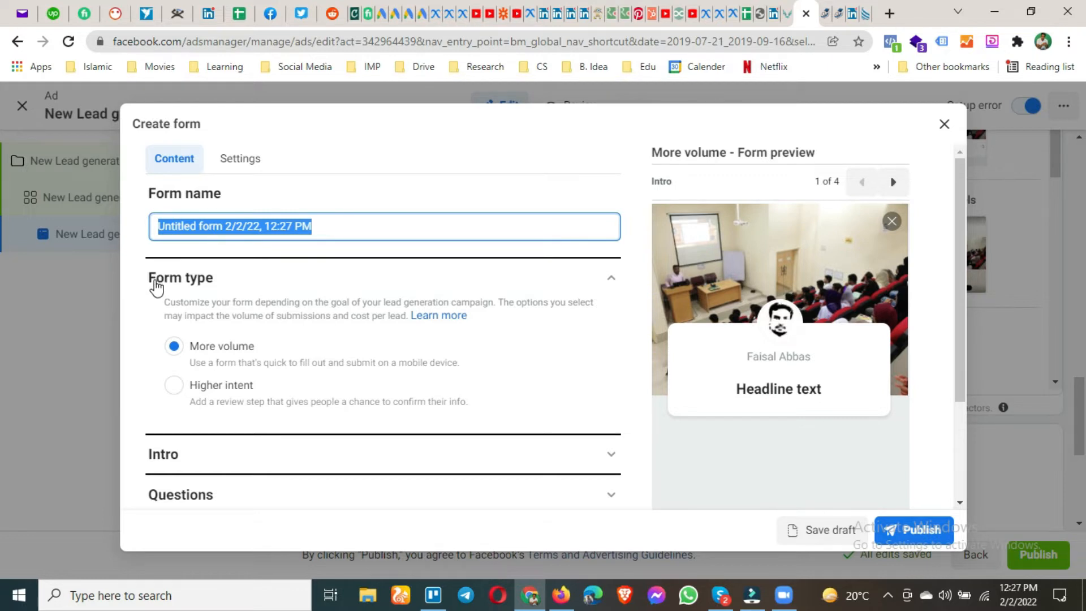
text(Feb 2022 - Test)
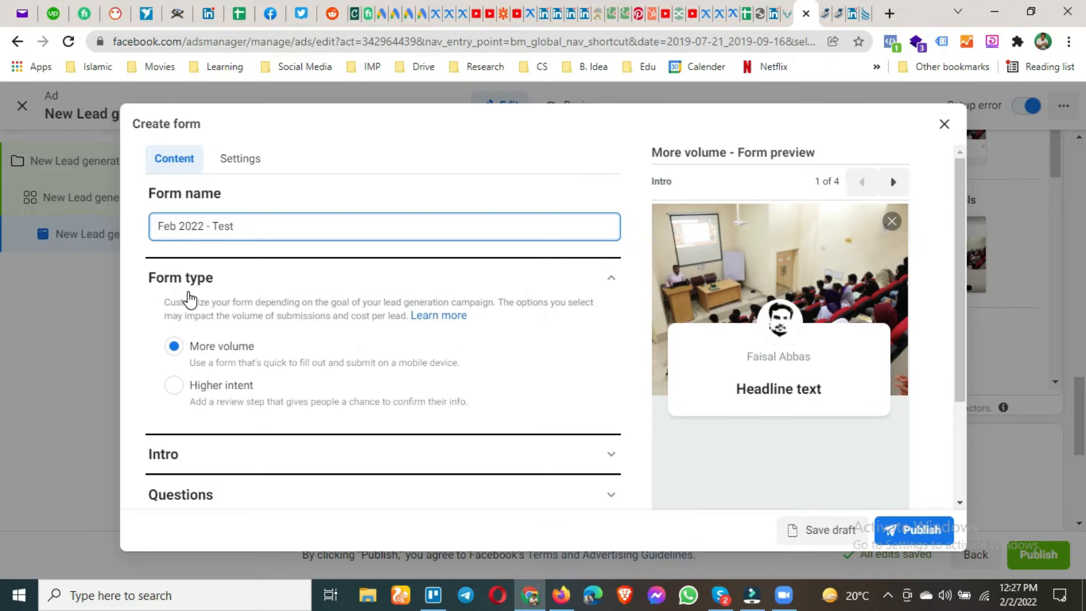
In the form's intro, keep the ad image as background and enter the greeting headline "Welcome to Class 2022".
scroll(190, 299, down, 1)
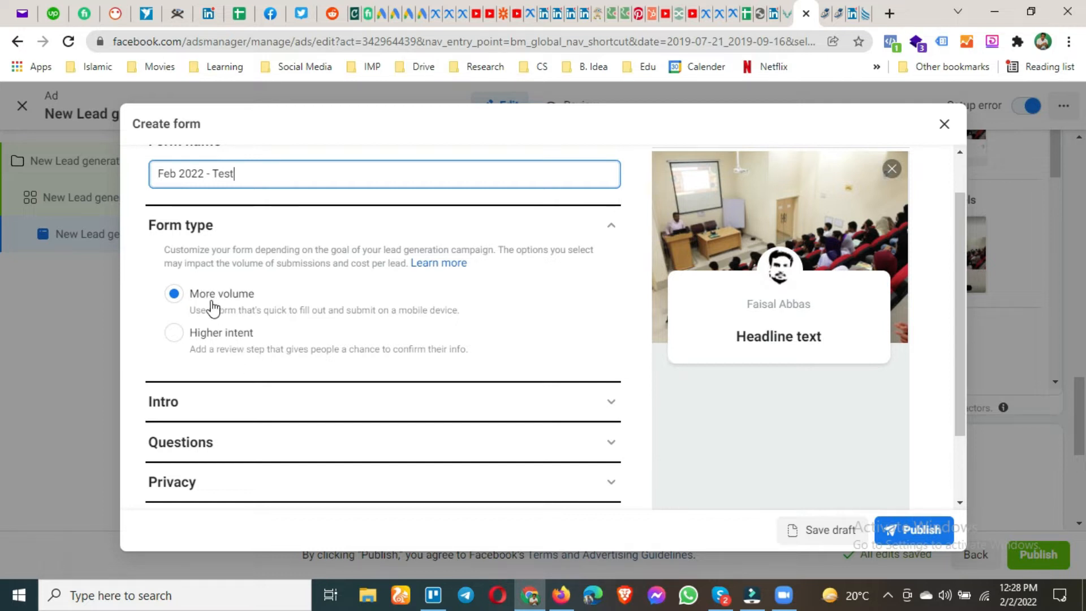
scroll(205, 306, down, 1)
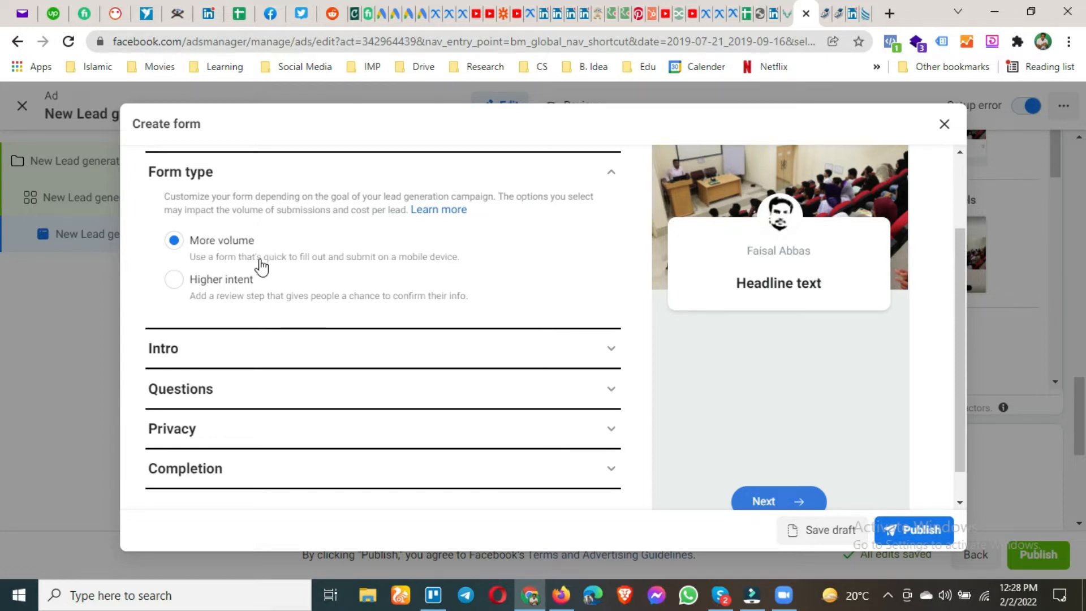
click(358, 356)
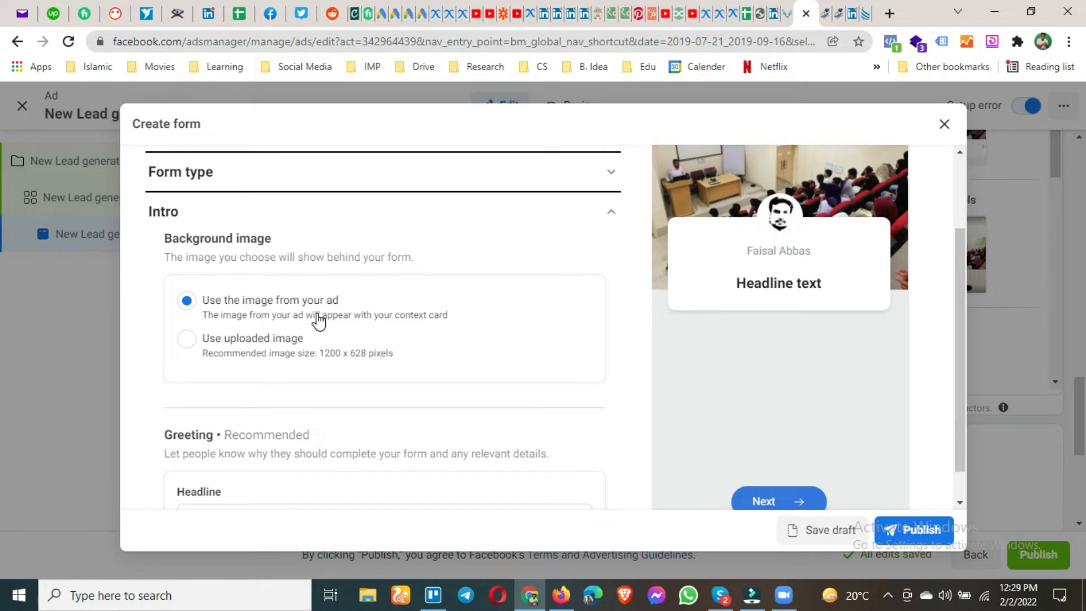
scroll(318, 320, down, 3)
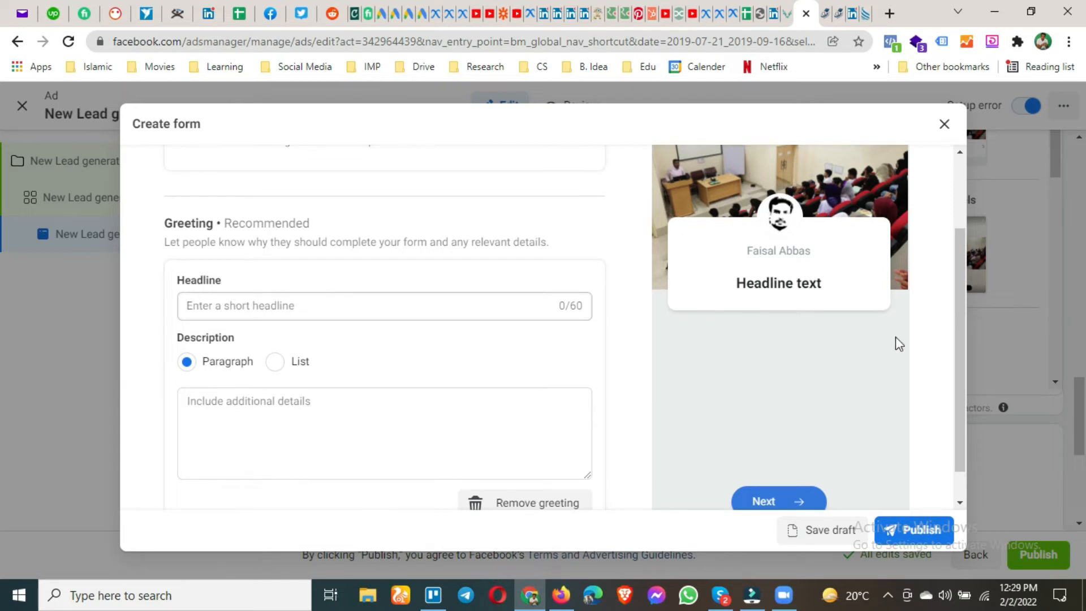
click(359, 310)
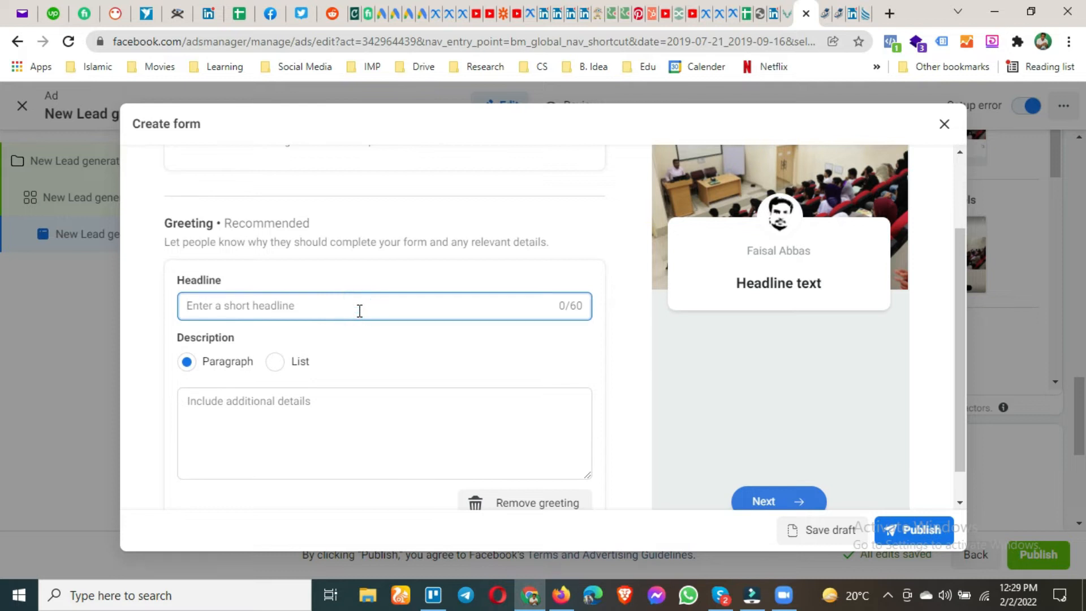
text(We)
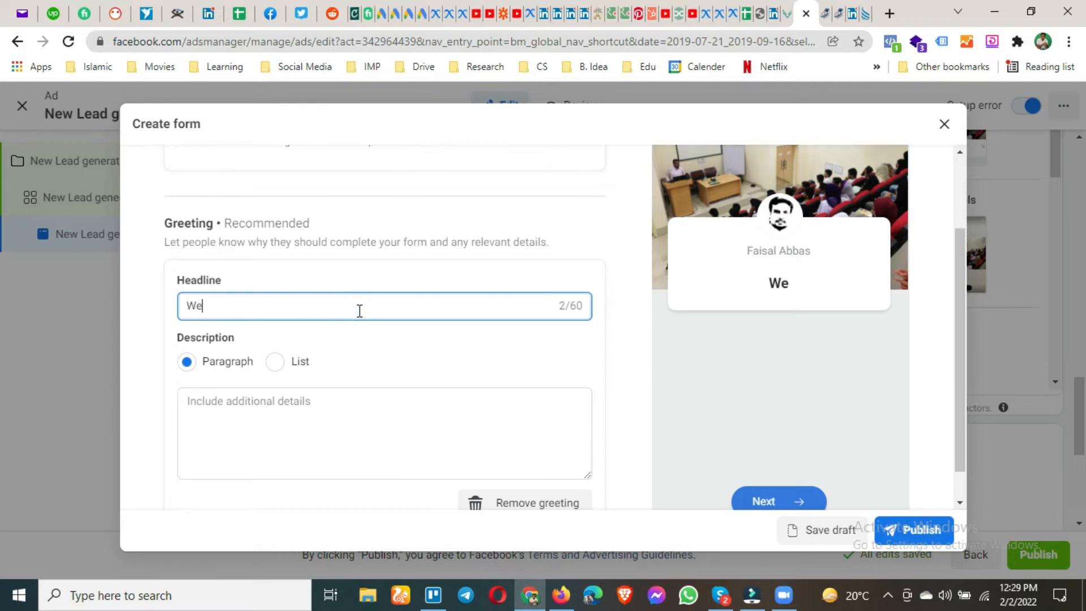
text(lcome t)
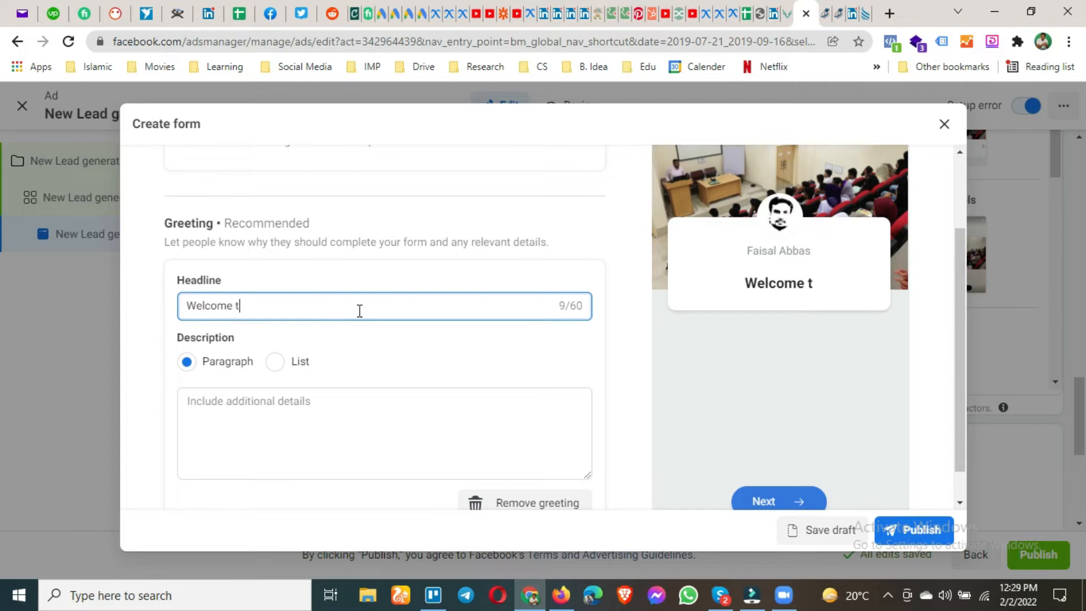
text(o Class)
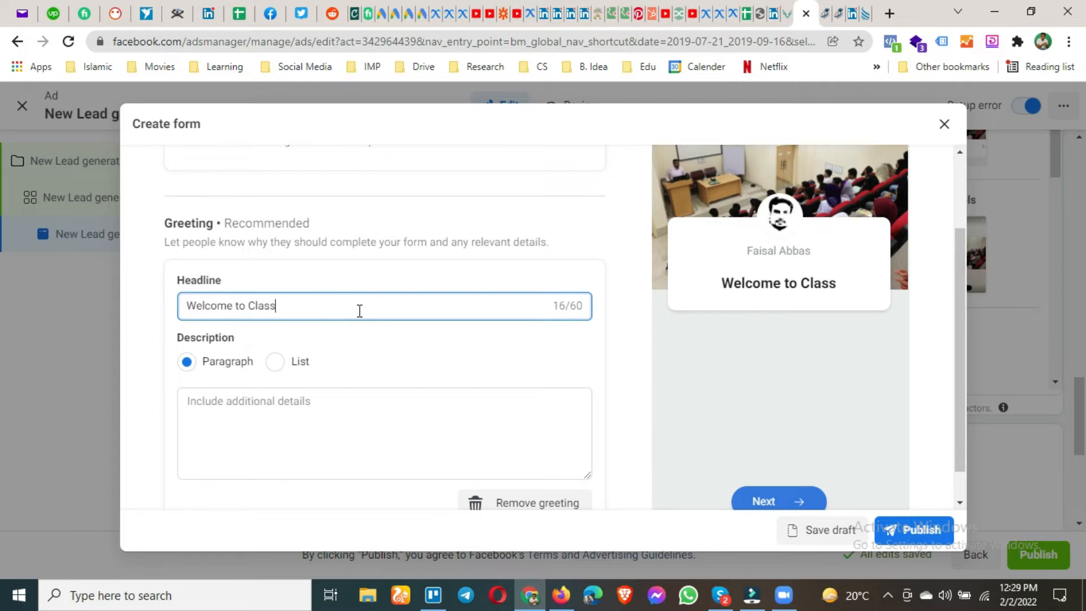
text( 2022)
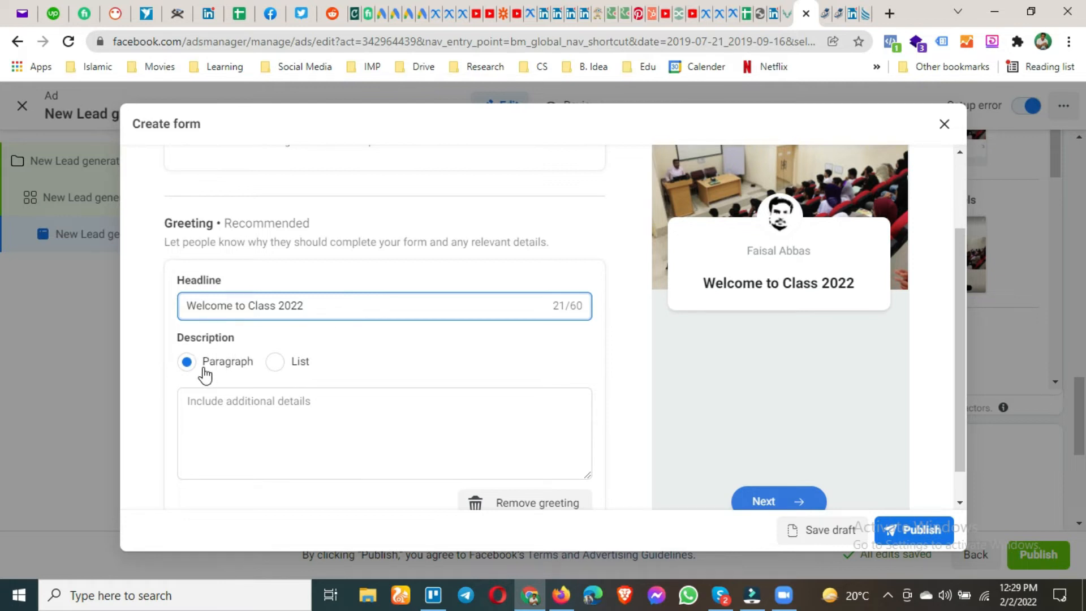
Switch the greeting description to a list and enter "Facebook Ads" as its first item.
click(267, 411)
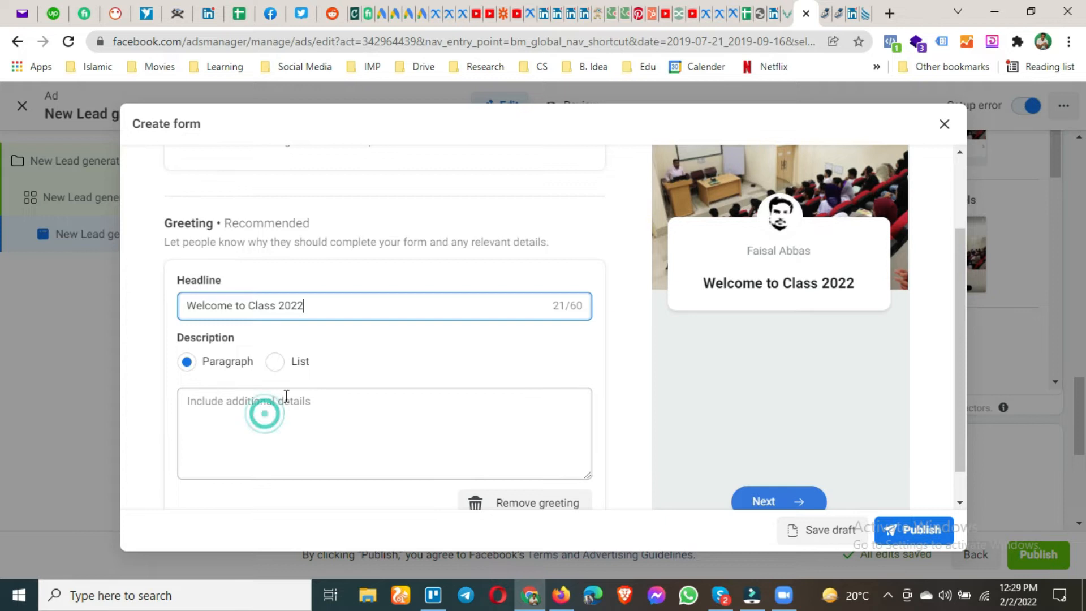
click(275, 362)
scroll(274, 368, down, 2)
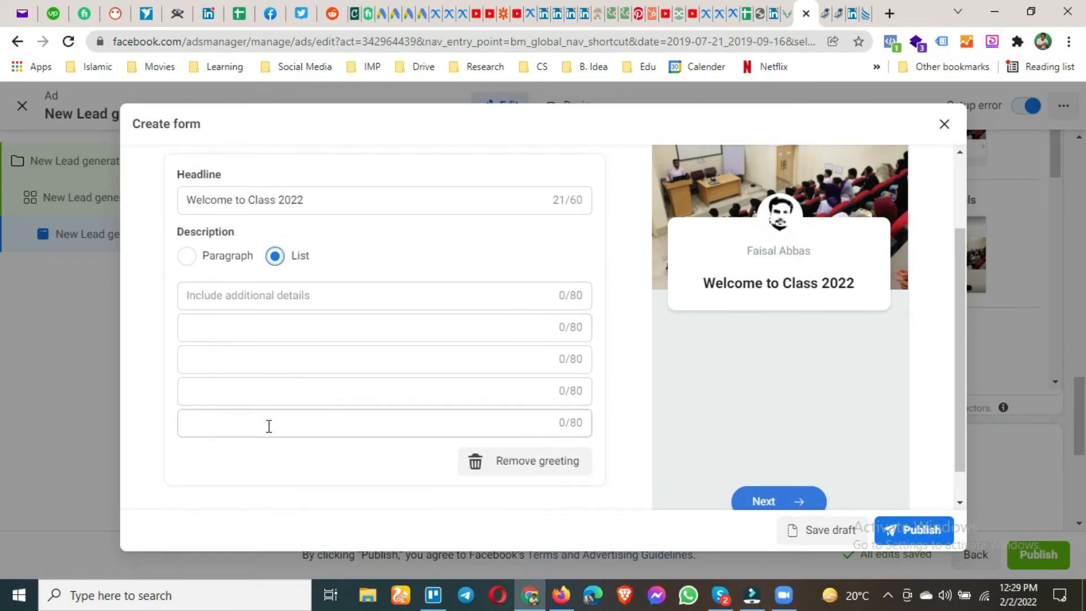
click(257, 296)
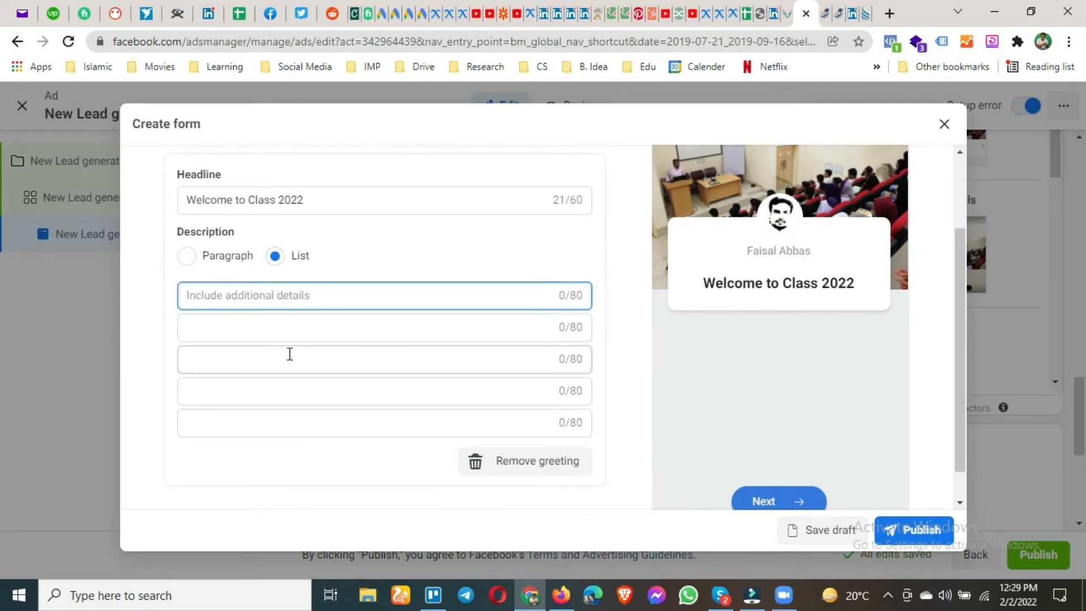
text(F)
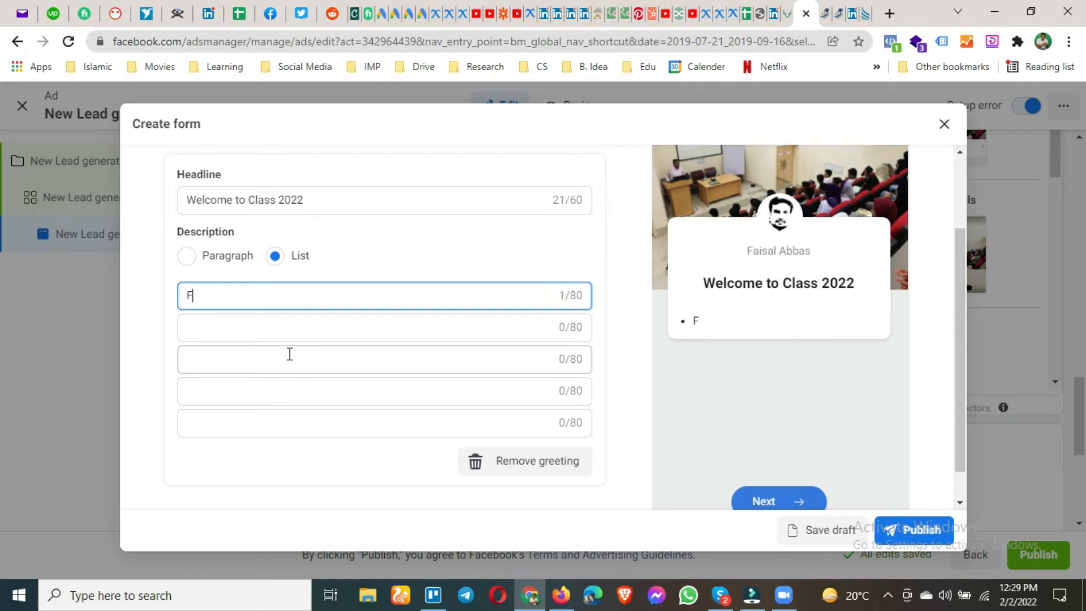
key(BackSpace)
key(BackSpace)
key(BackSpace)
text(acebook Ads)
key(Tab)
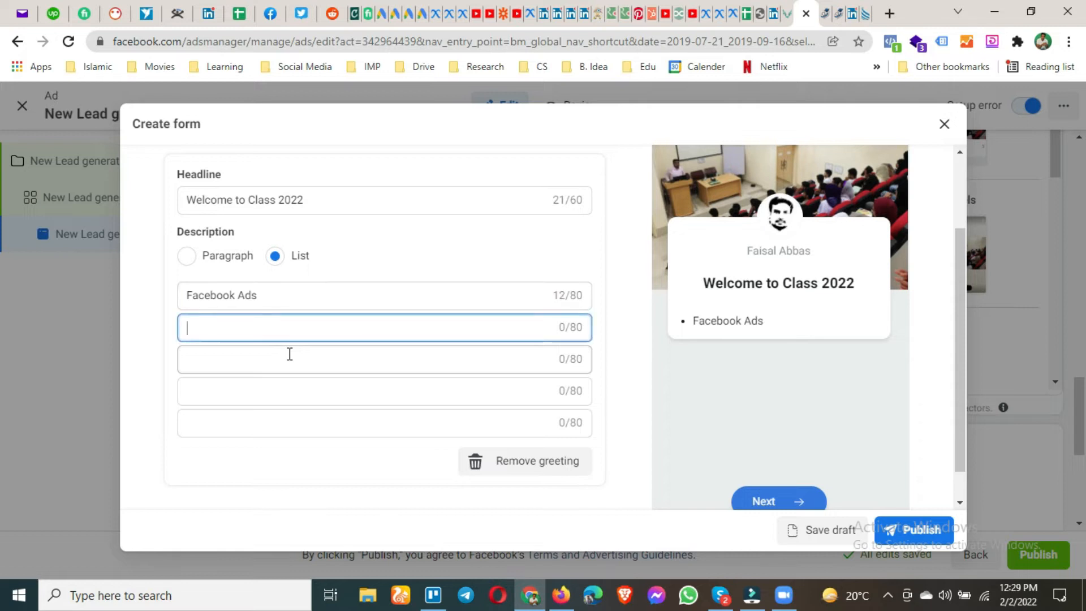
Add the list items "Google Ads", "LinkedIn Ads", "SnapChat Ads" and "TikTok Ads", and expand the full list in the form preview.
text(Google Ads)
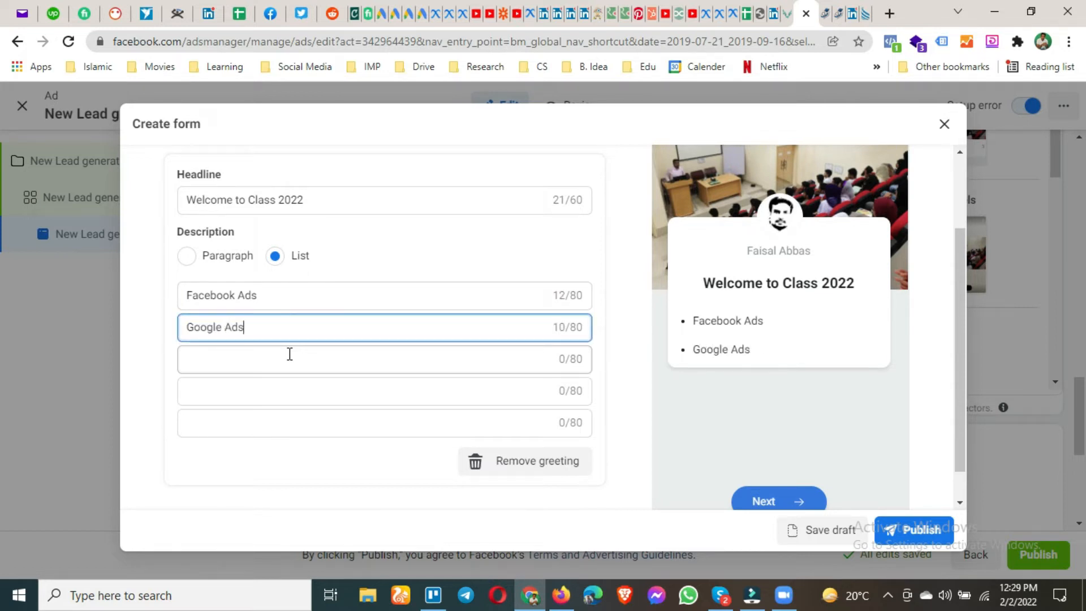
key(Tab)
text(LinkedIn Ad)
key(Tab)
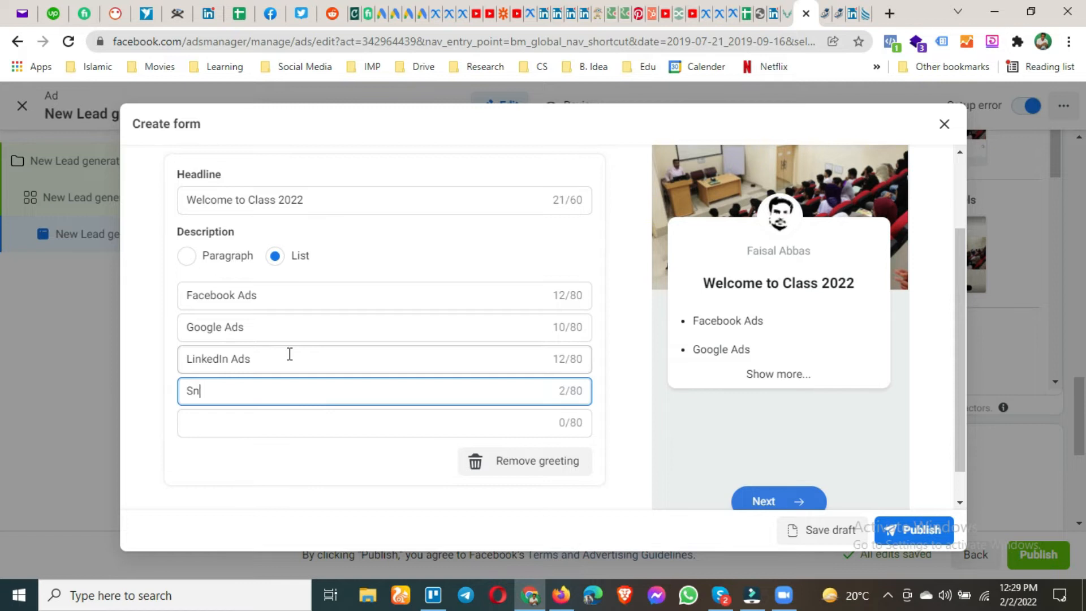
text(SnapChat Ads)
key(Tab)
text(Yo)
key(BackSpace)
text(TikTok Ads)
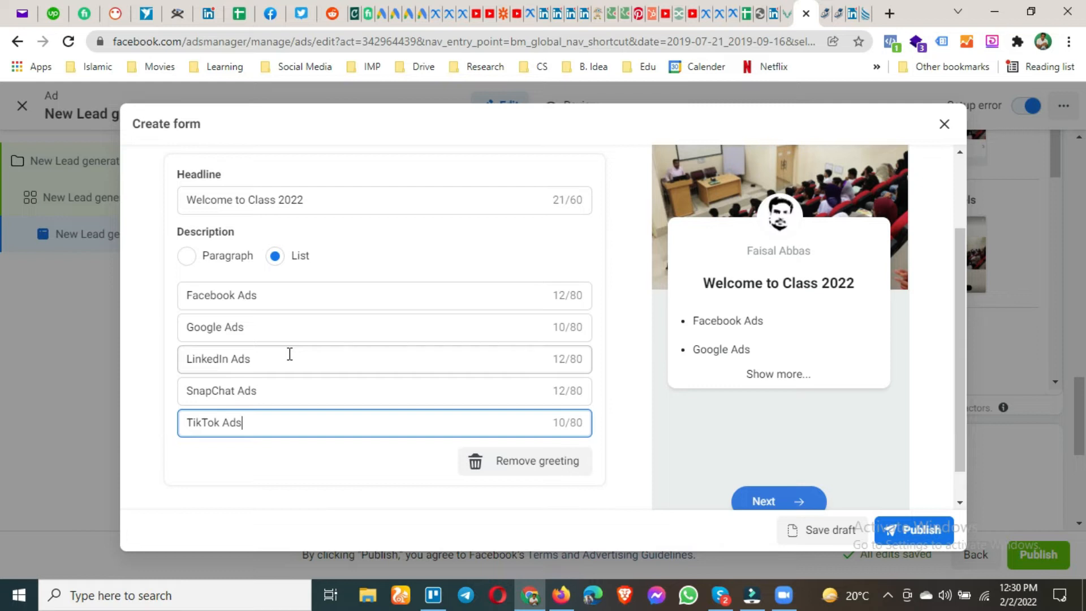
click(783, 374)
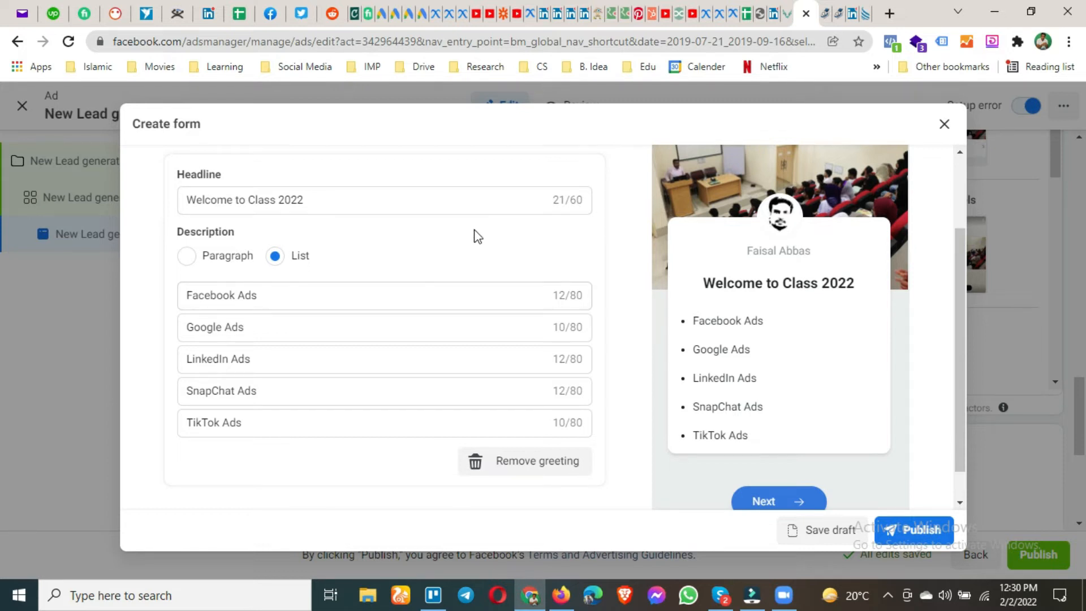
Set the greeting description to a paragraph and write: We are offering FREE mini class of "Facebook Ads".
click(187, 257)
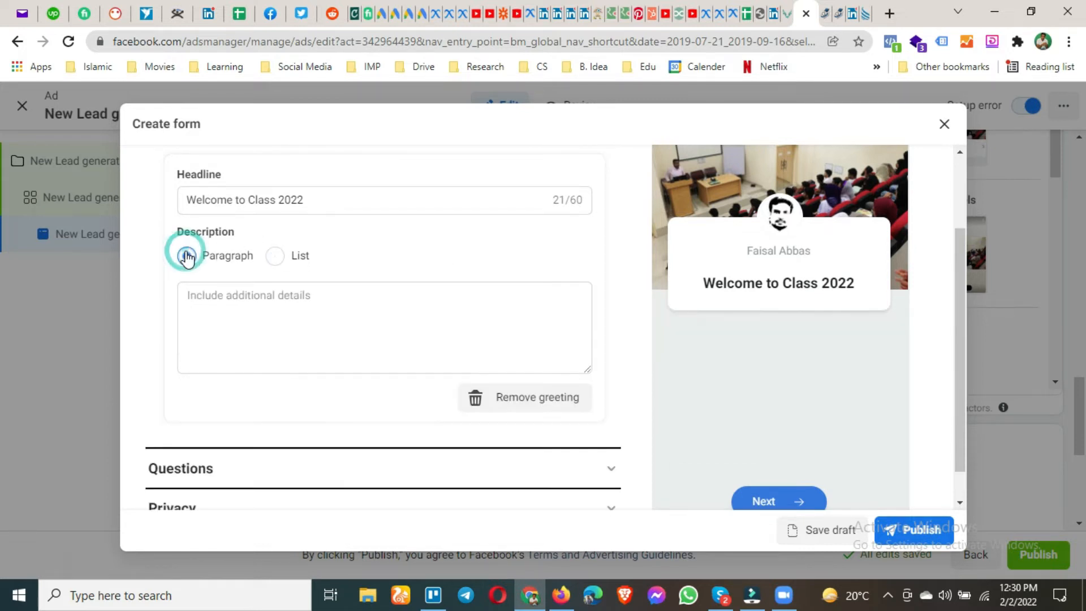
click(243, 308)
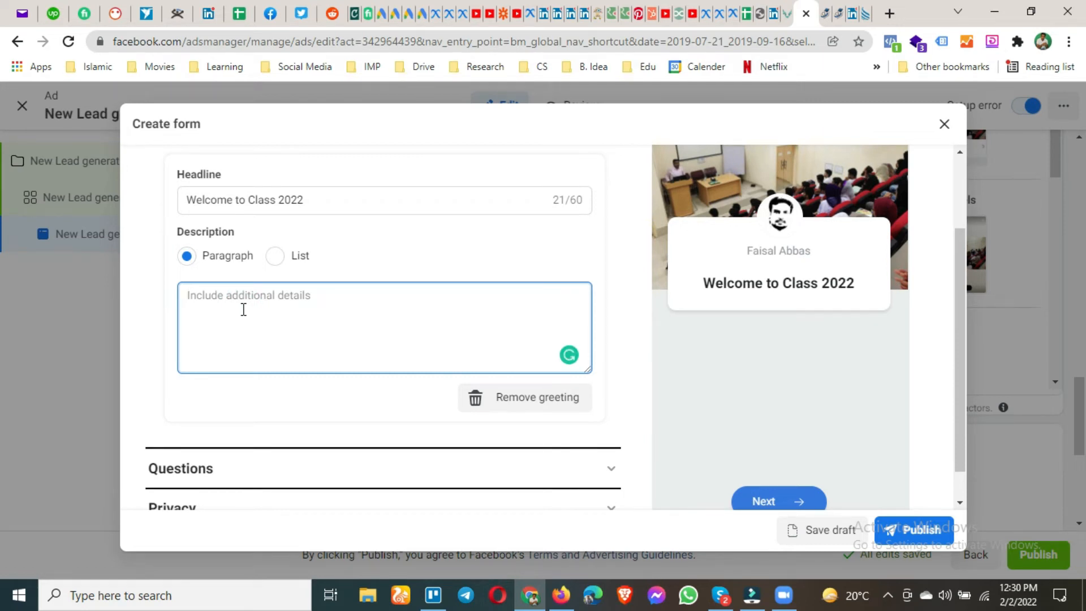
text(We are fo)
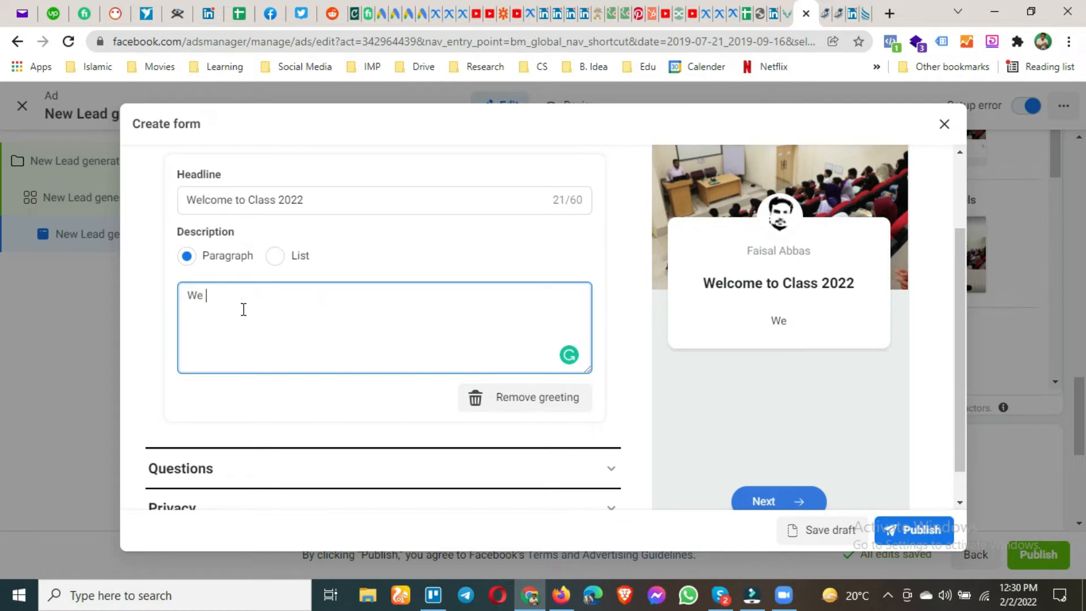
key(BackSpace)
key(BackSpace)
text(offering fr)
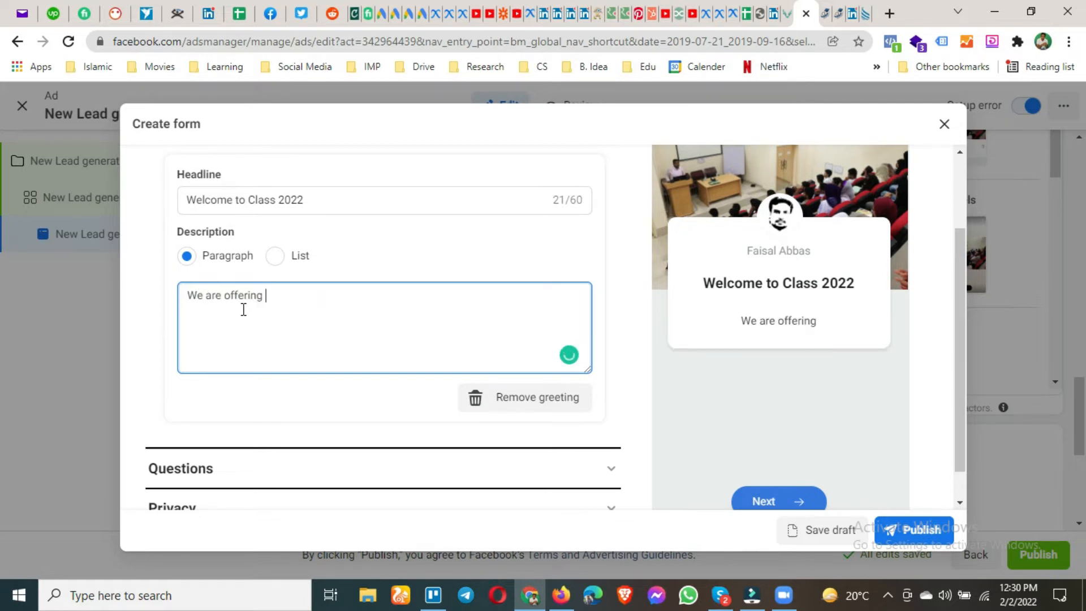
key(BackSpace)
key(BackSpace)
text(F)
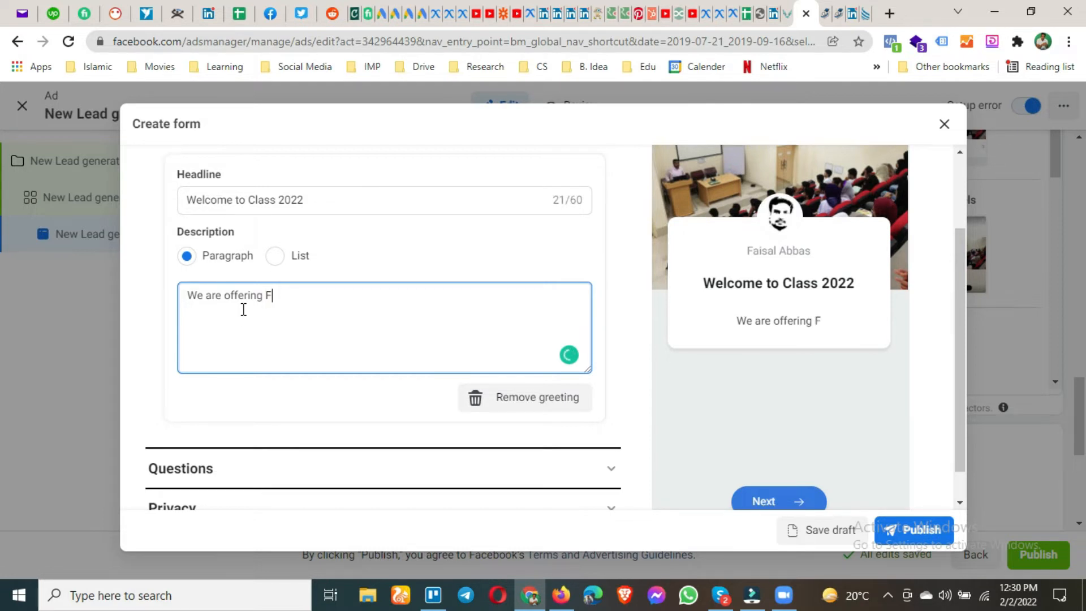
text(REE c)
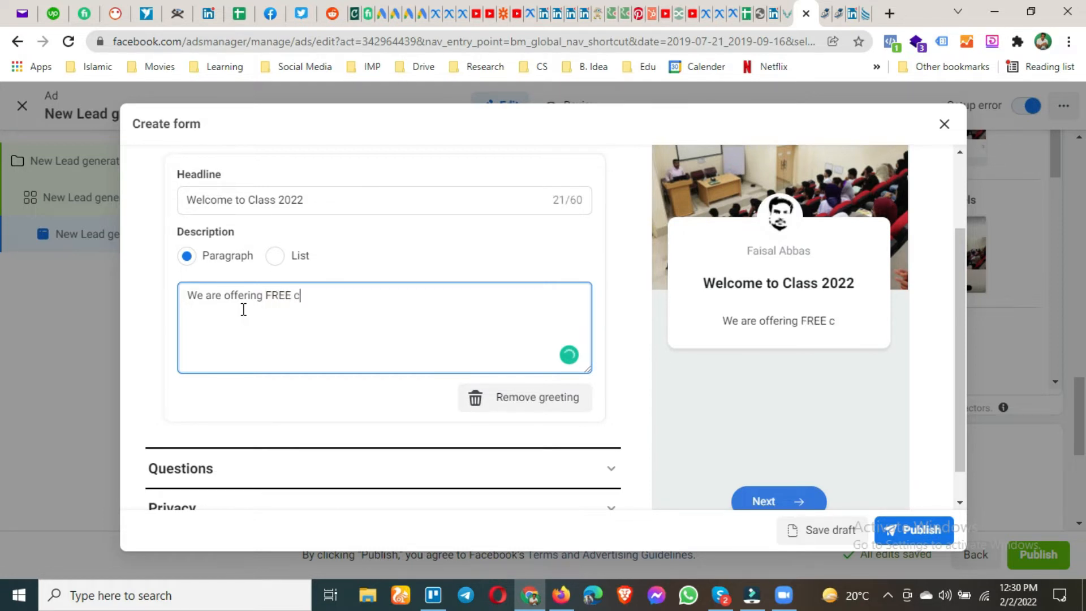
key(BackSpace)
text(min)
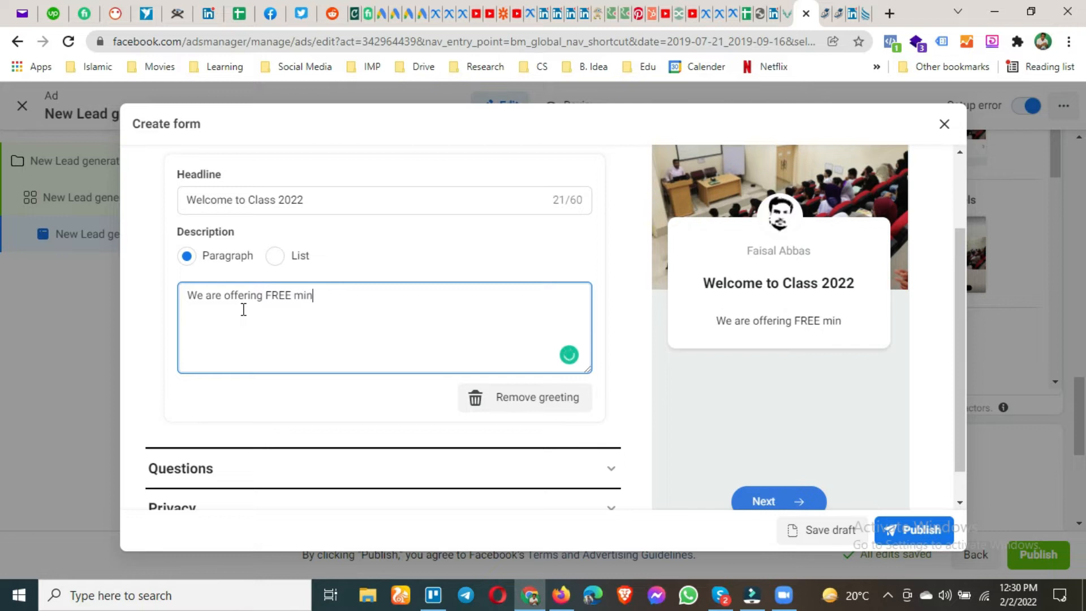
text(i clas)
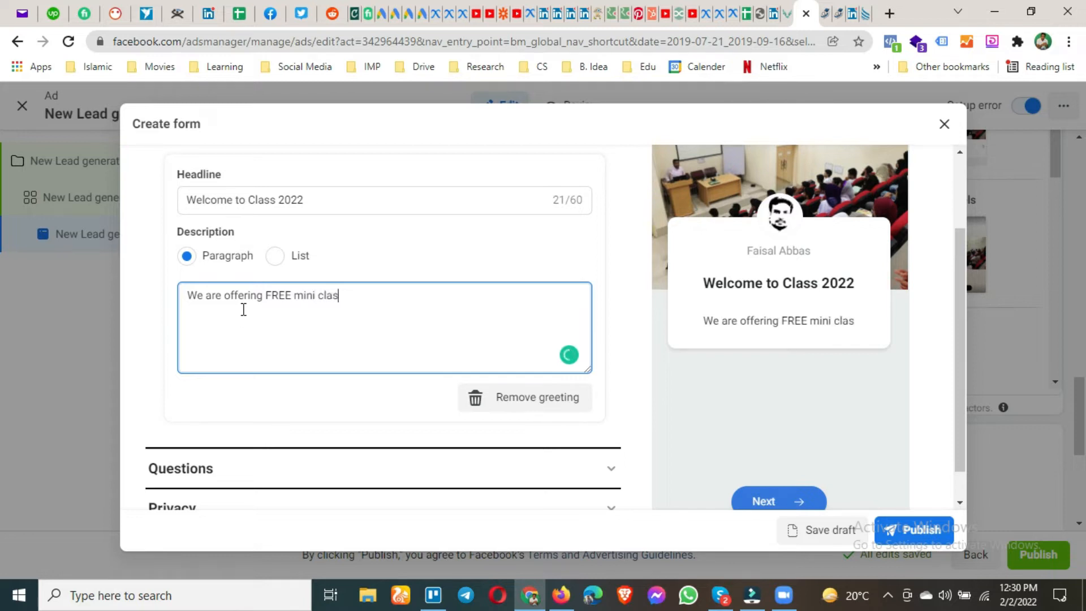
text(s of a)
key(BackSpace)
text("Facebook)
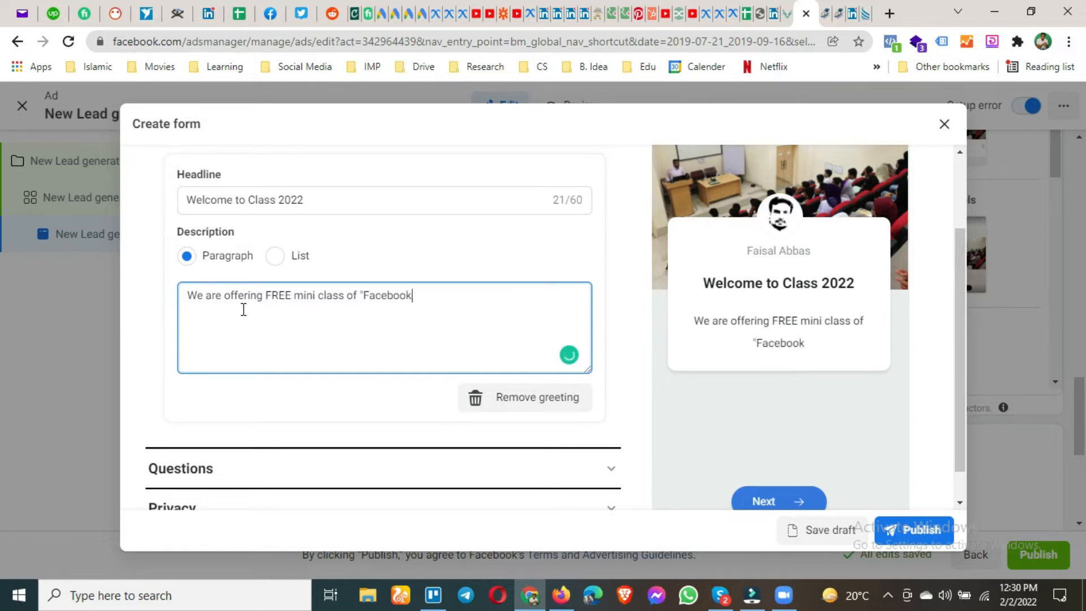
text( Ads".)
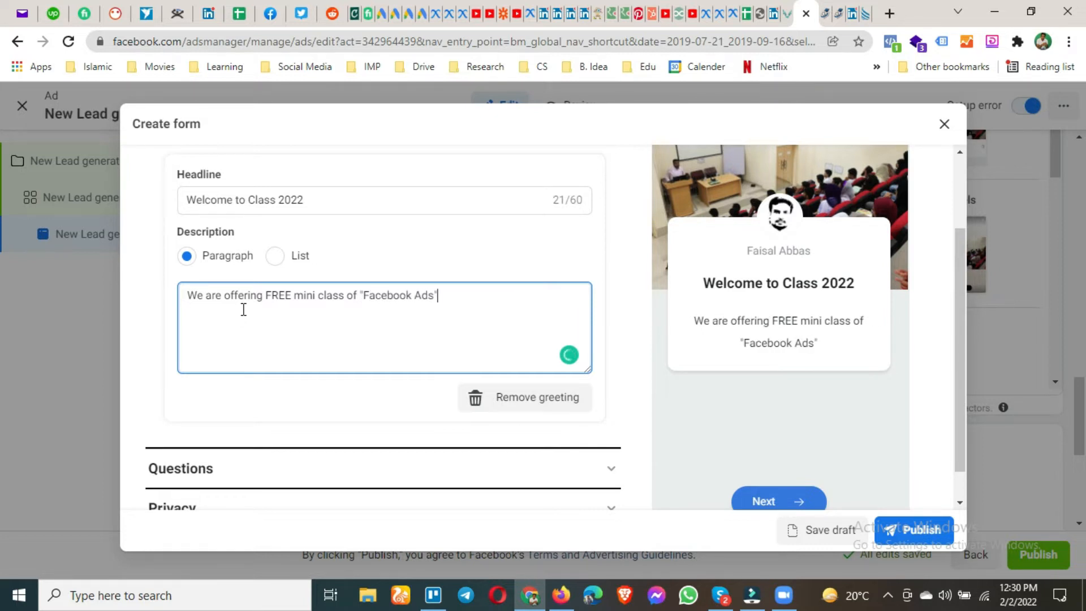
Finish the greeting paragraph with a second sentence: Get FREE coupon by filling the following form.
text( You)
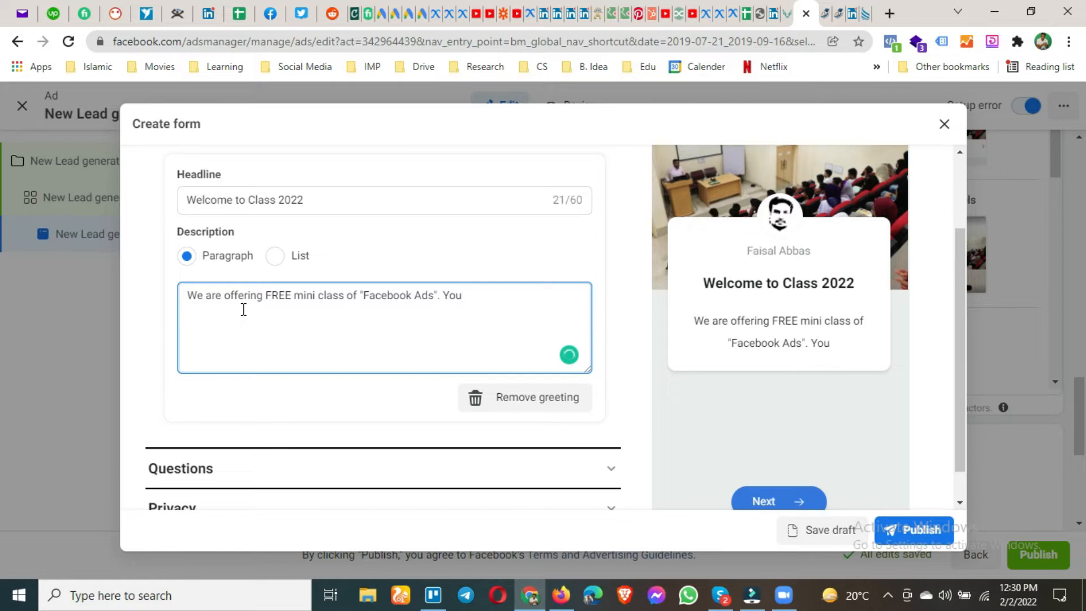
key(BackSpace)
key(BackSpace)
key(BackSpace)
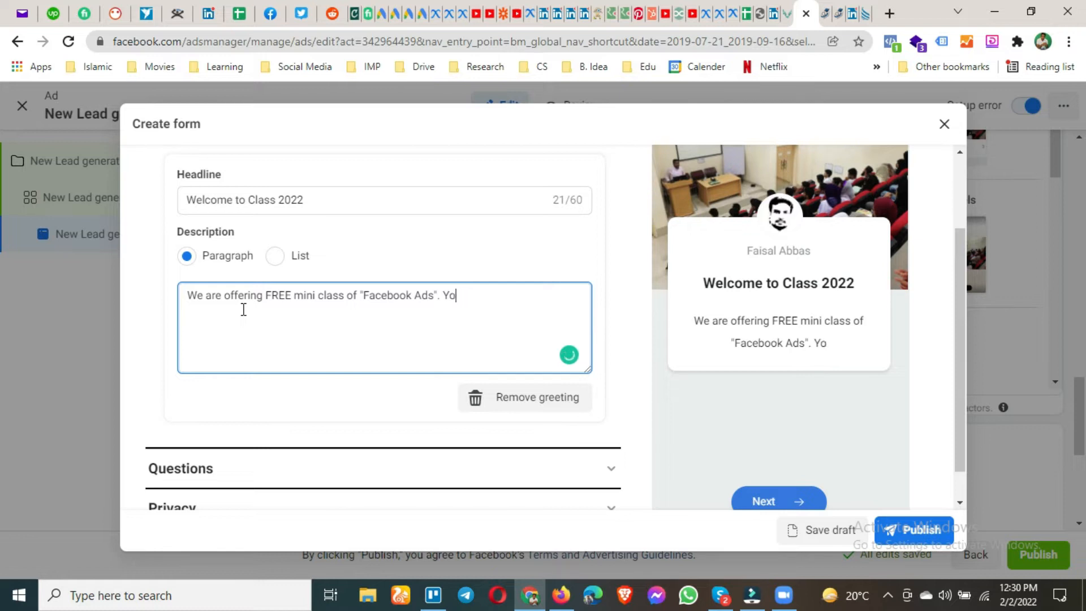
text(Get)
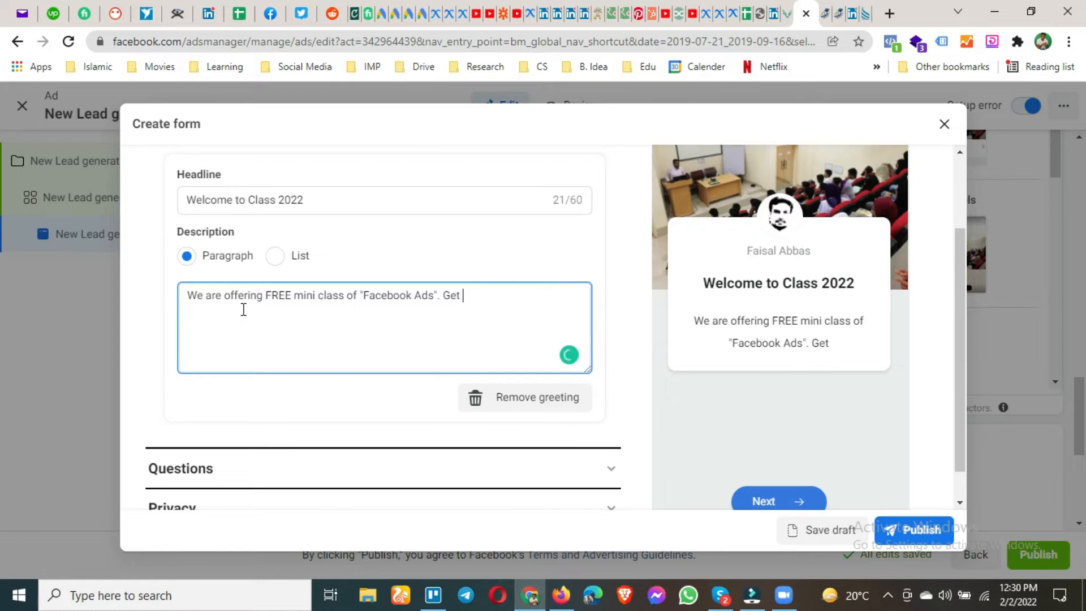
text( FREE)
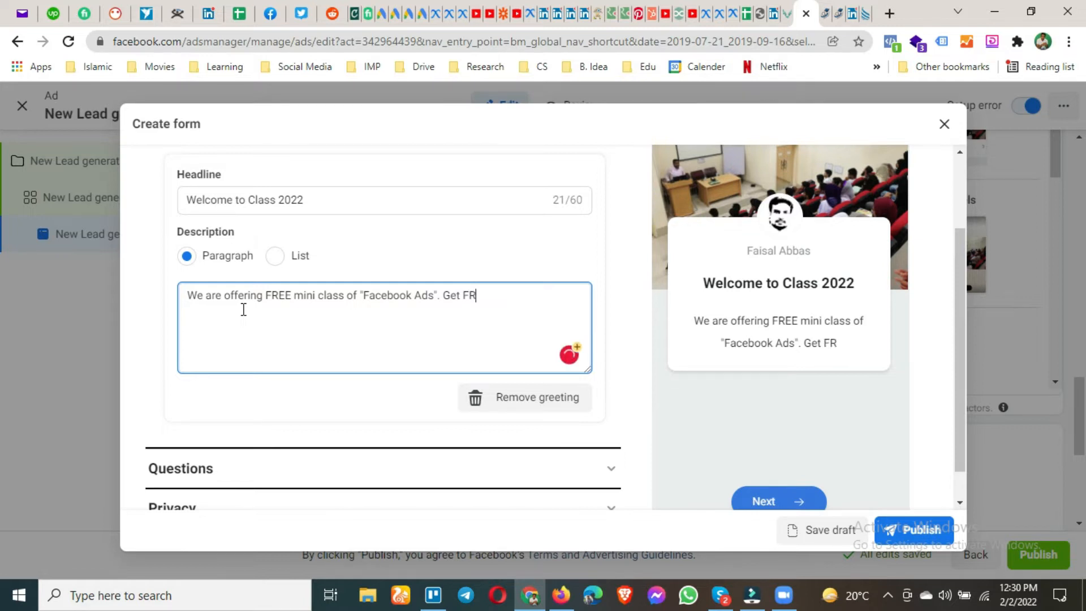
text( coup)
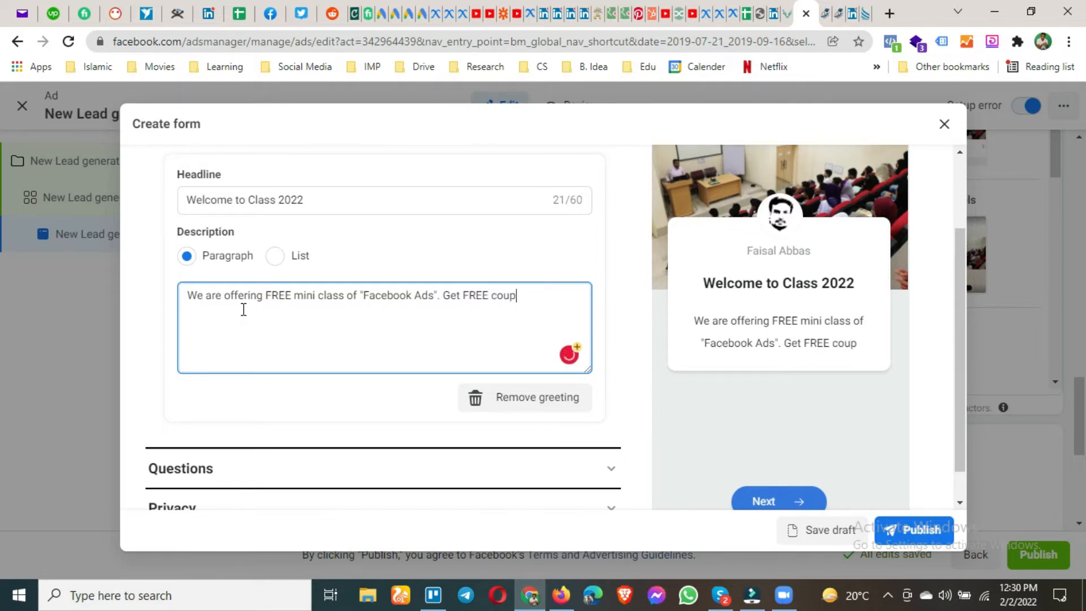
text(on by pro)
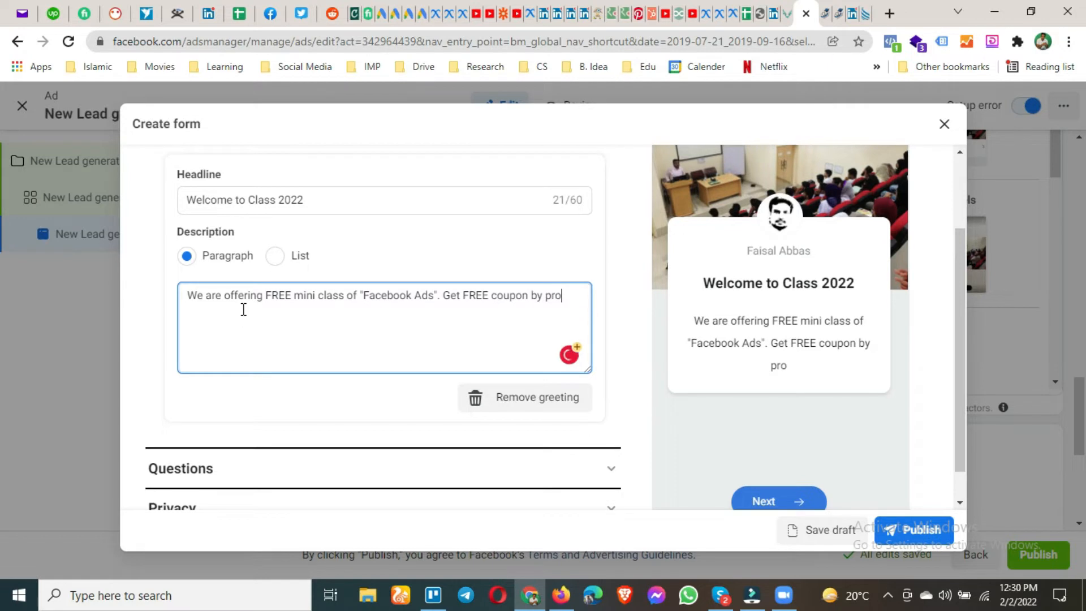
key(BackSpace)
key(BackSpace)
key(BackSpace)
text(f)
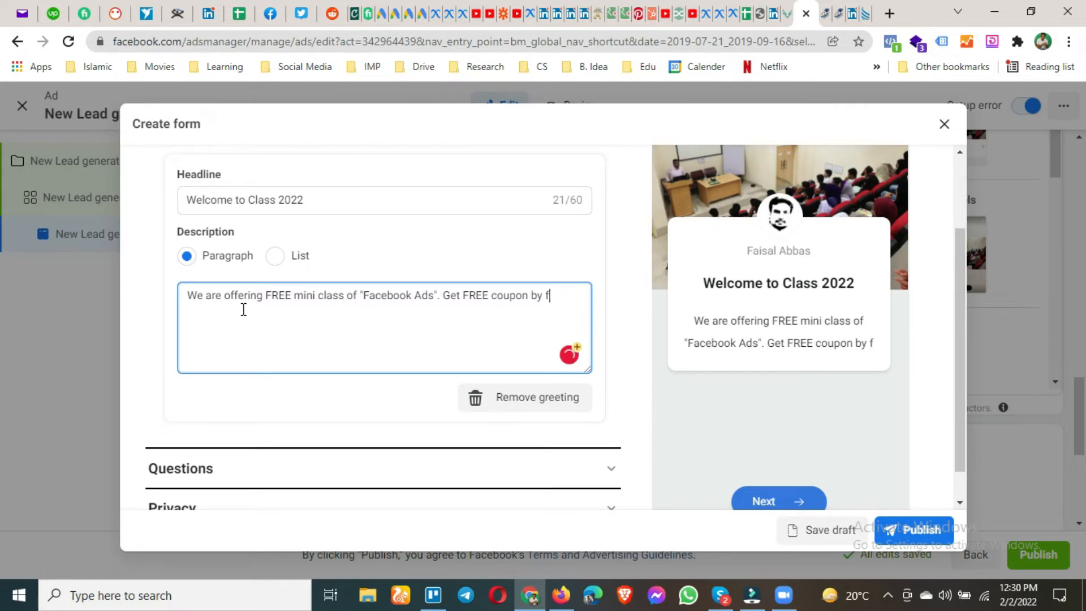
text(illing the )
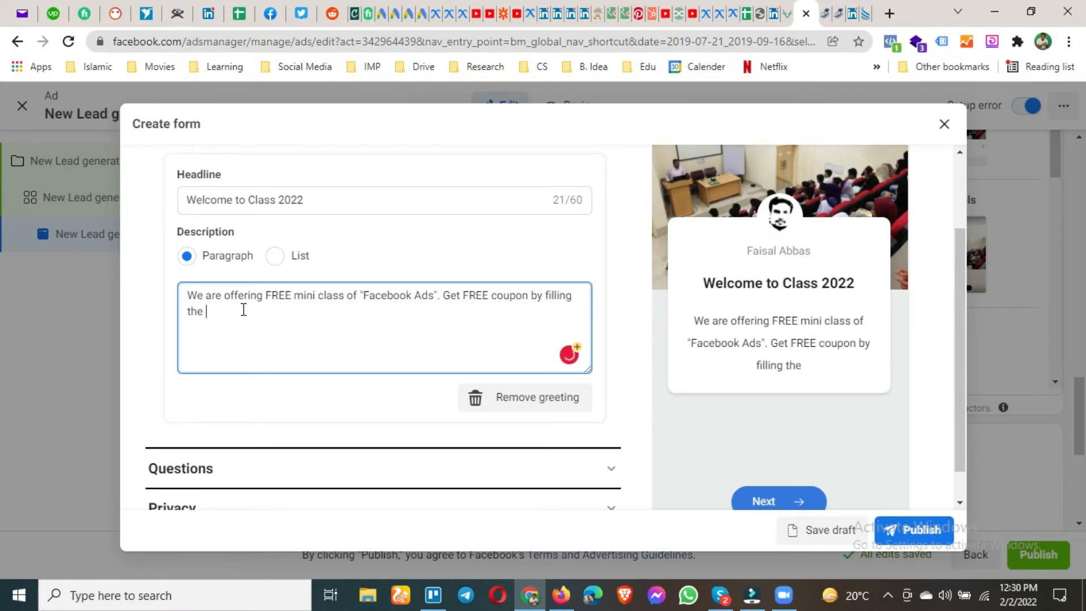
text(follow)
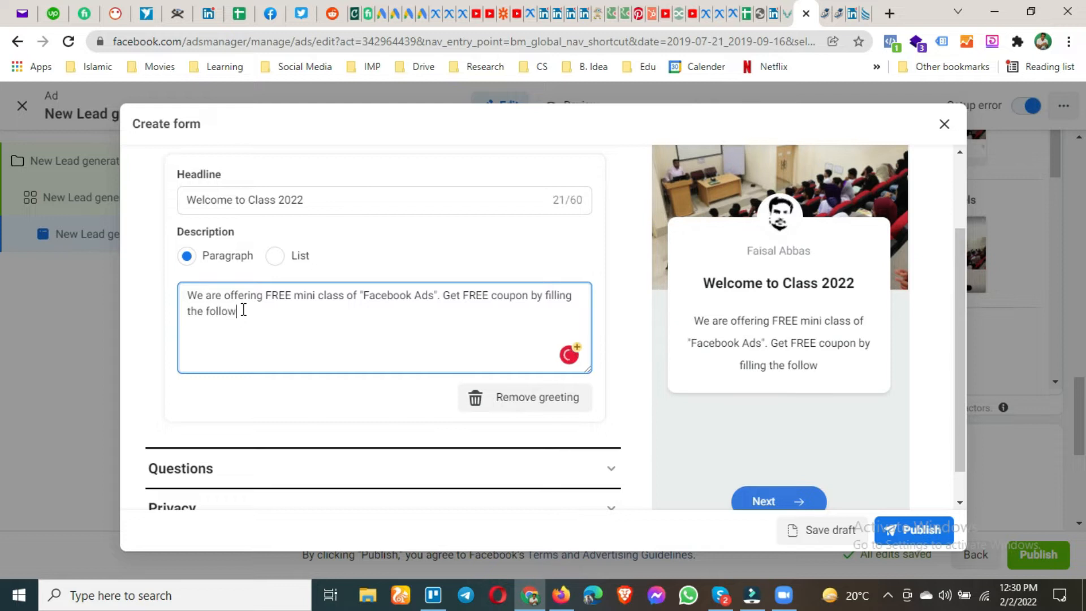
text(ing form.)
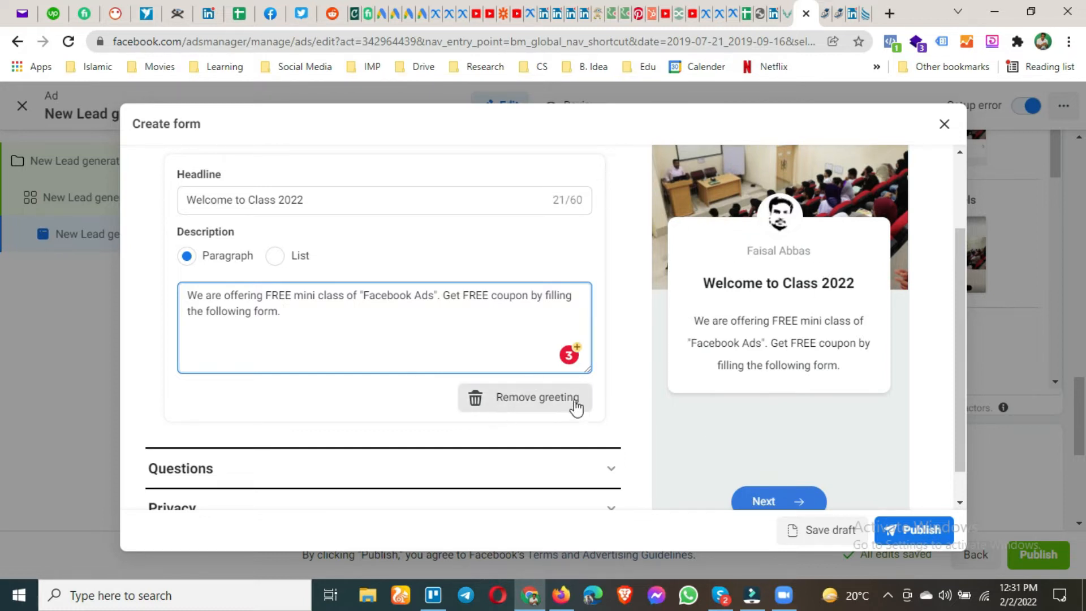
In the form's Questions section, move the Full name prefill field above Email.
scroll(396, 370, down, 1)
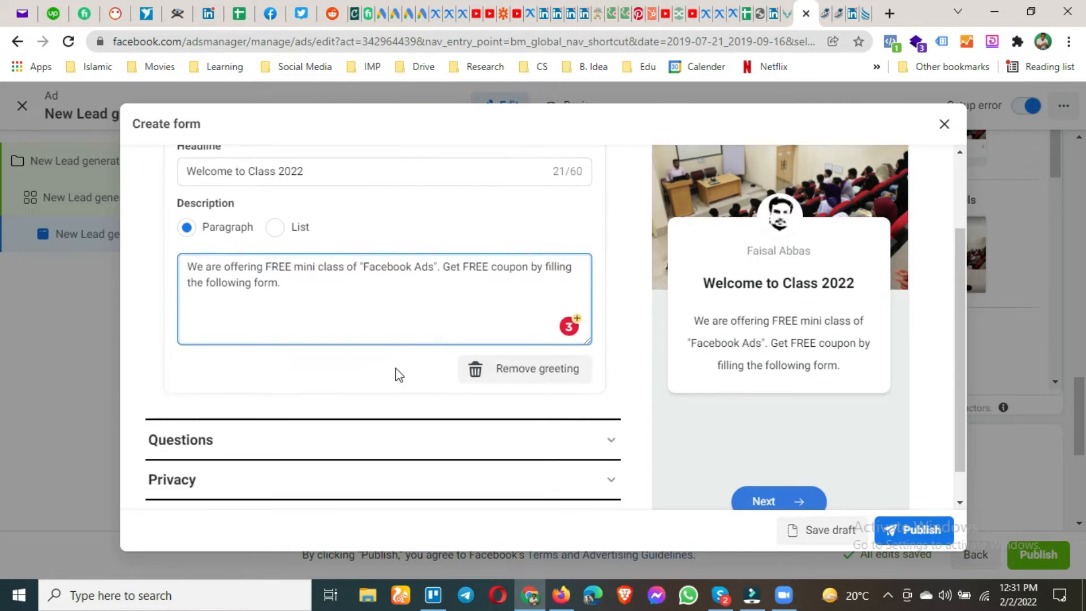
scroll(396, 367, down, 1)
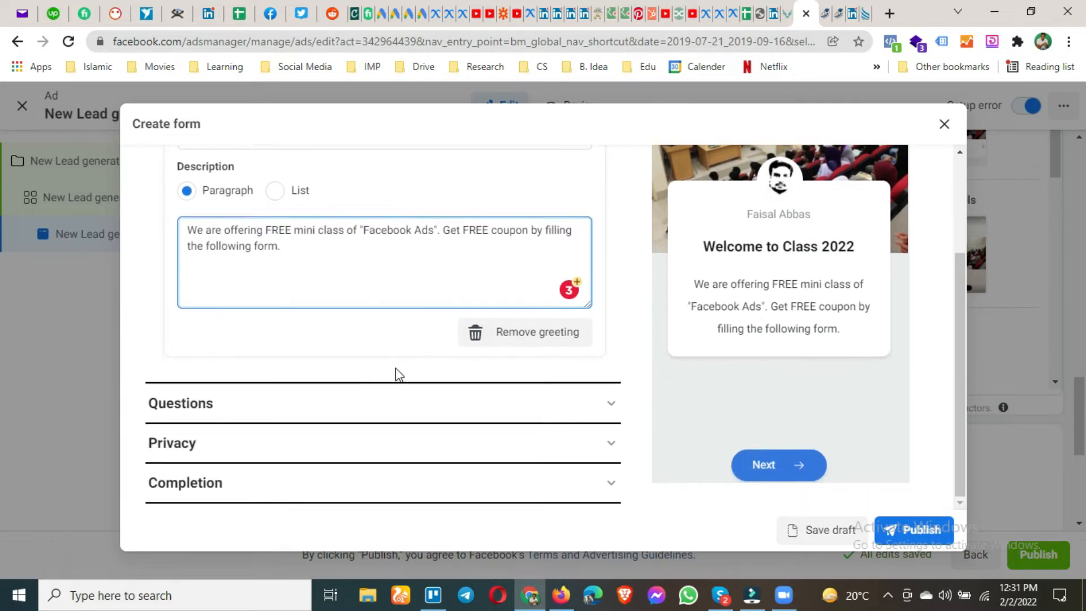
click(378, 399)
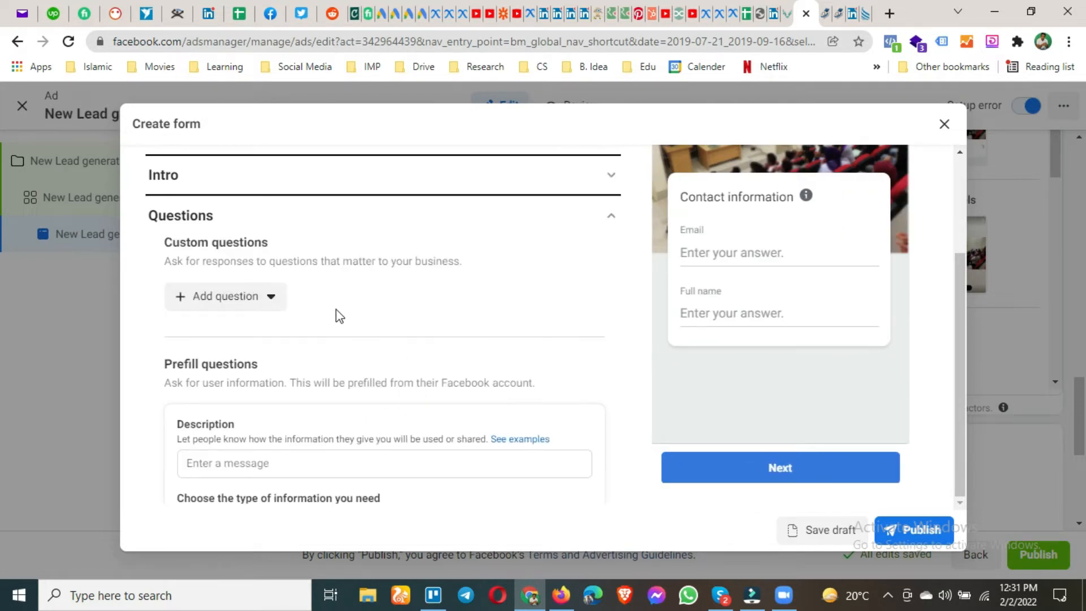
drag(163, 242, 265, 248)
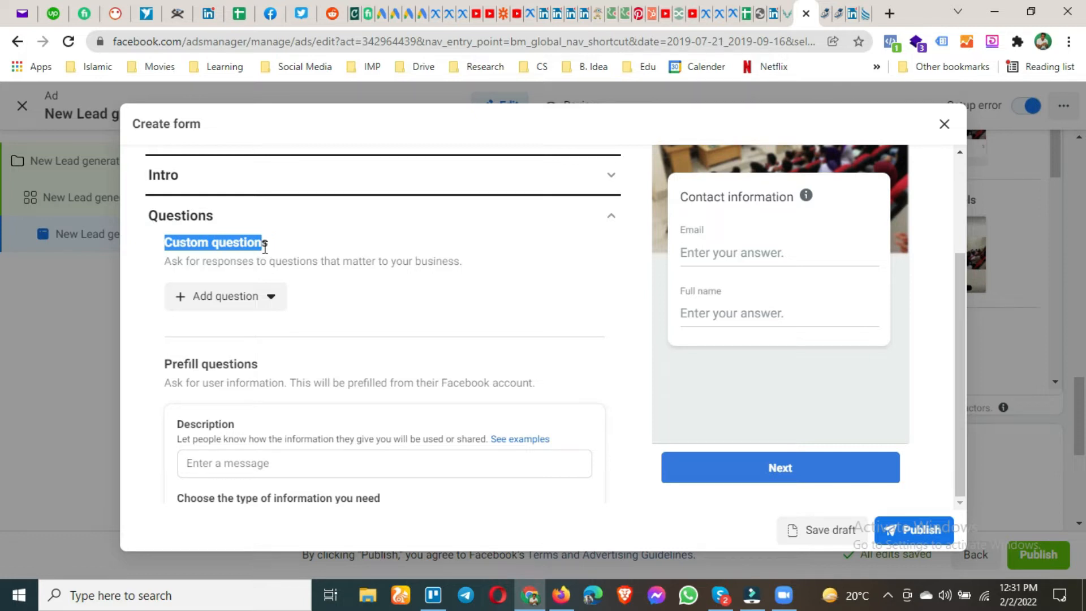
scroll(286, 276, down, 5)
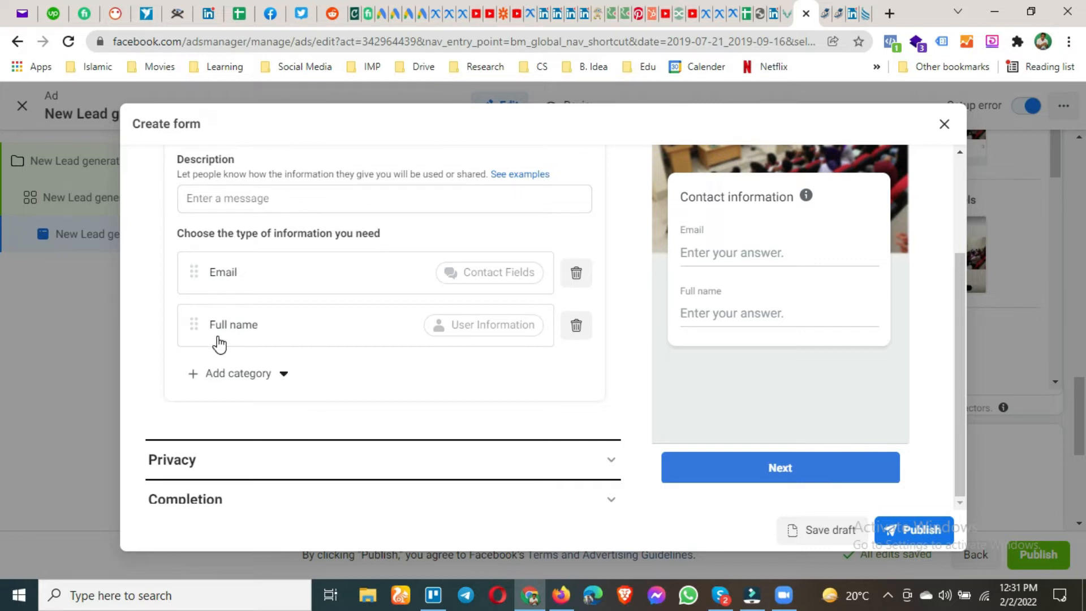
drag(194, 324, 196, 262)
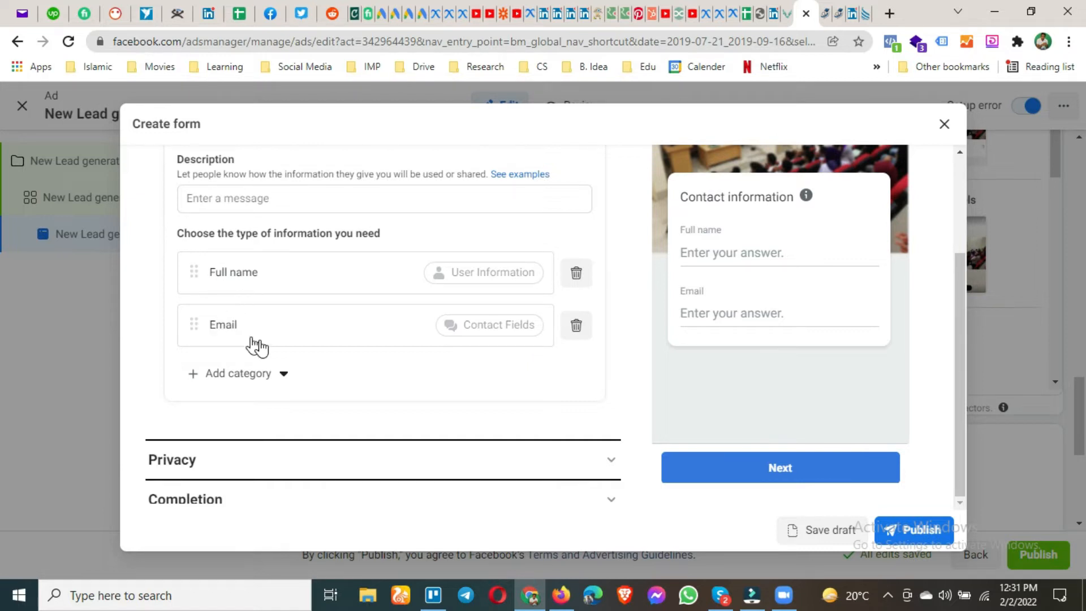
Add Phone number from the contact fields to the prefill questions.
click(246, 388)
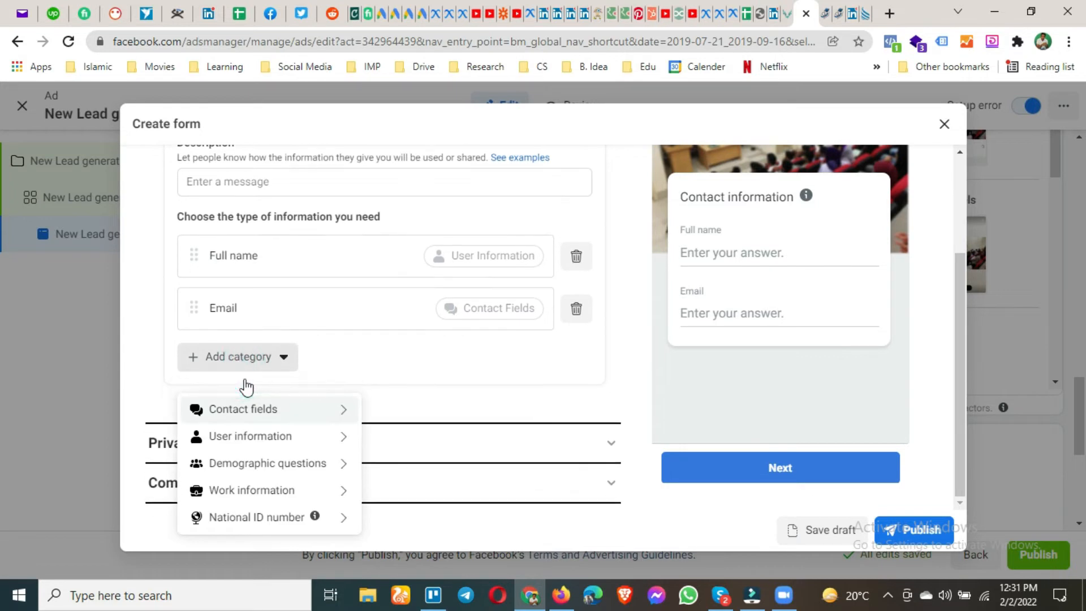
mouse_move(304, 421)
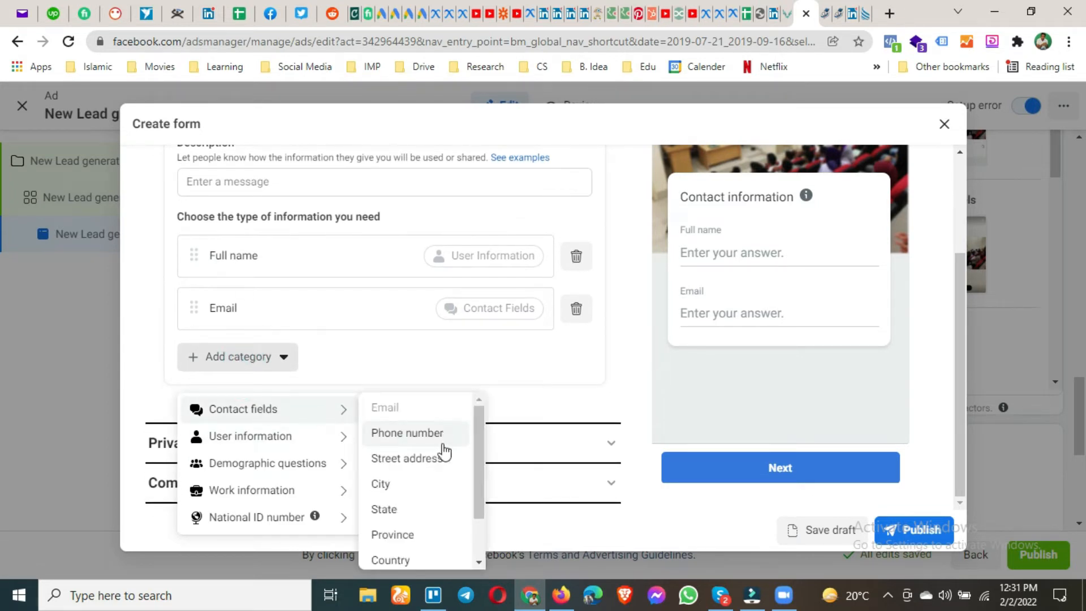
scroll(437, 505, down, 1)
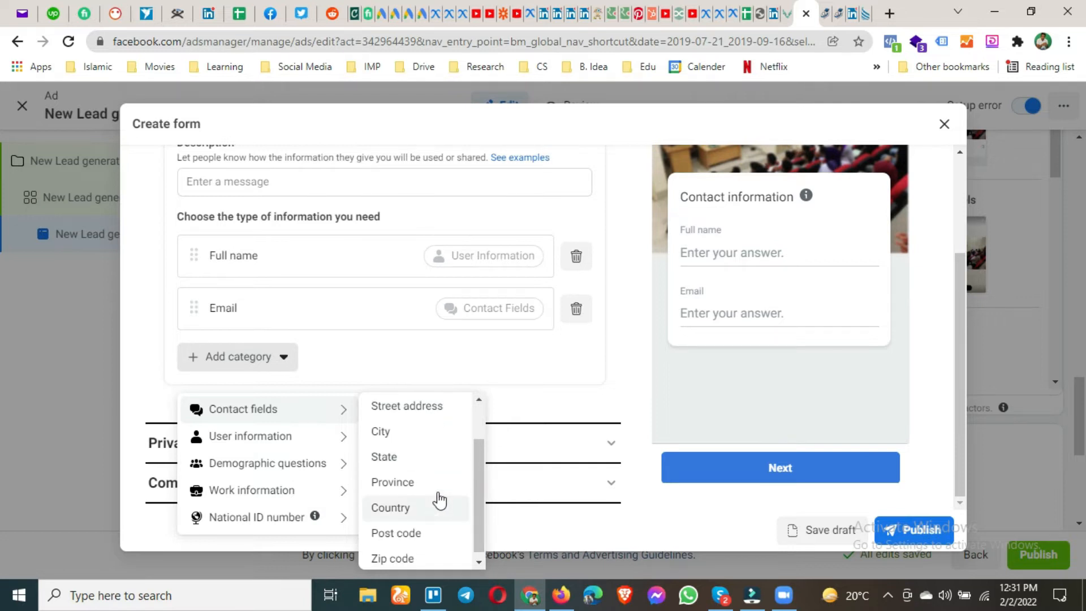
scroll(421, 531, down, 1)
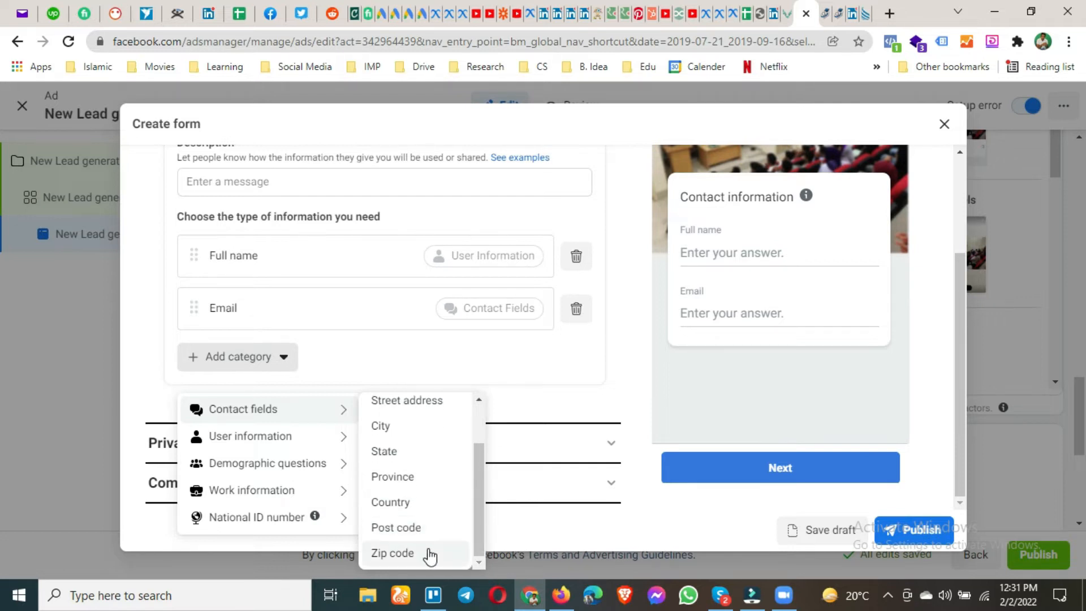
scroll(444, 475, up, 1)
click(398, 432)
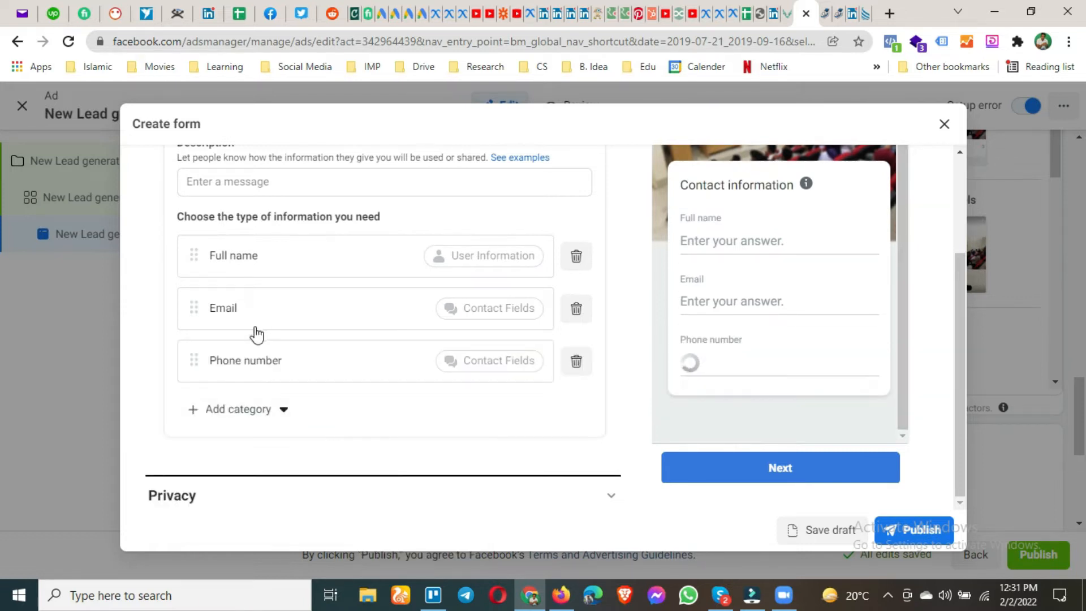
Examine the other prefill categories: user information, demographic questions, work information and national ID number.
scroll(305, 399, down, 1)
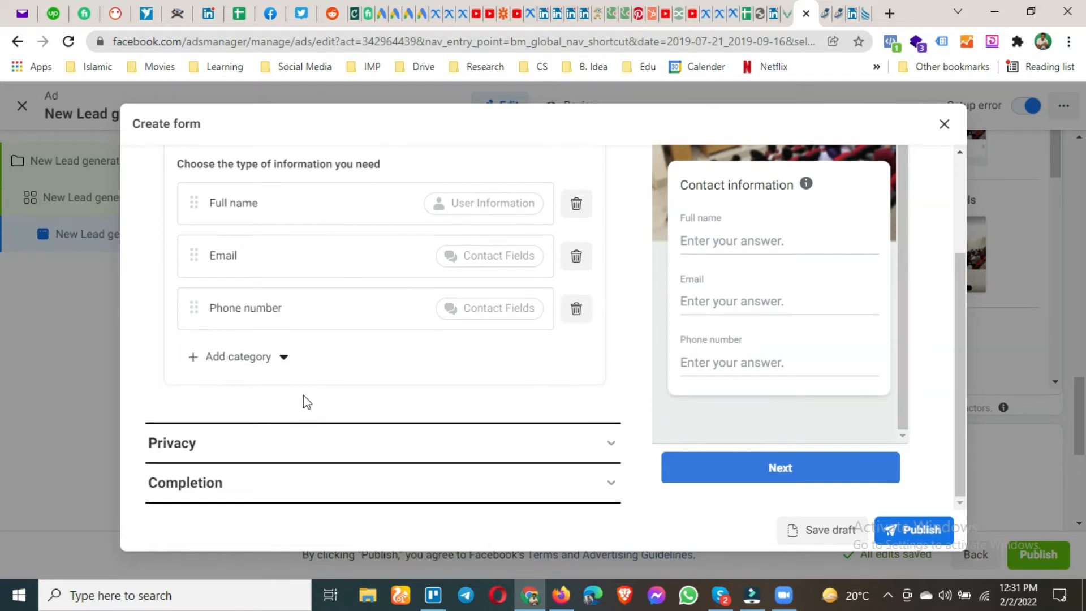
click(285, 356)
mouse_move(298, 394)
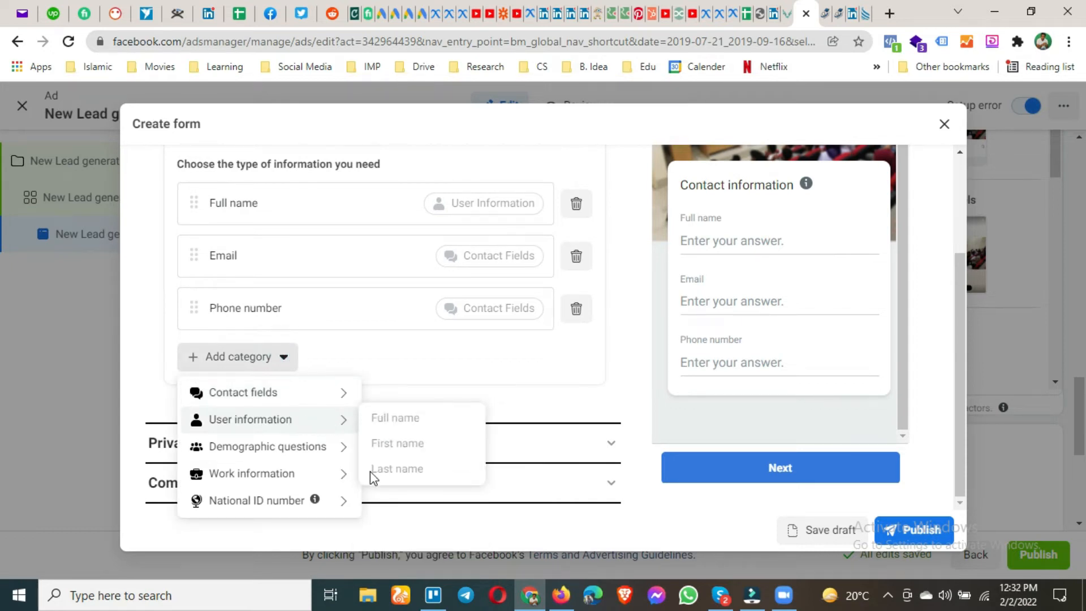
mouse_move(310, 452)
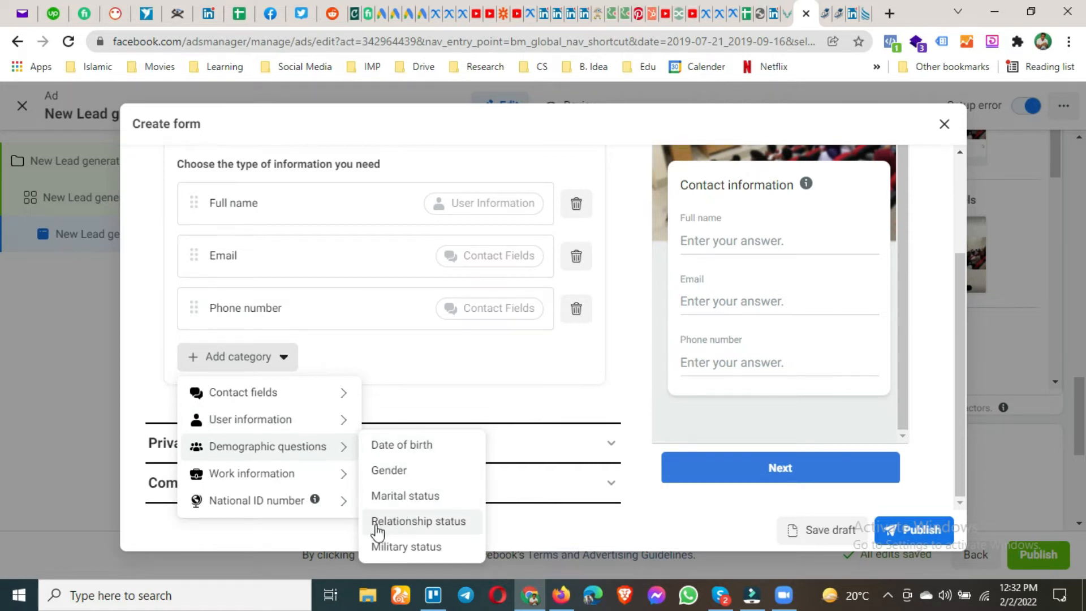
mouse_move(290, 479)
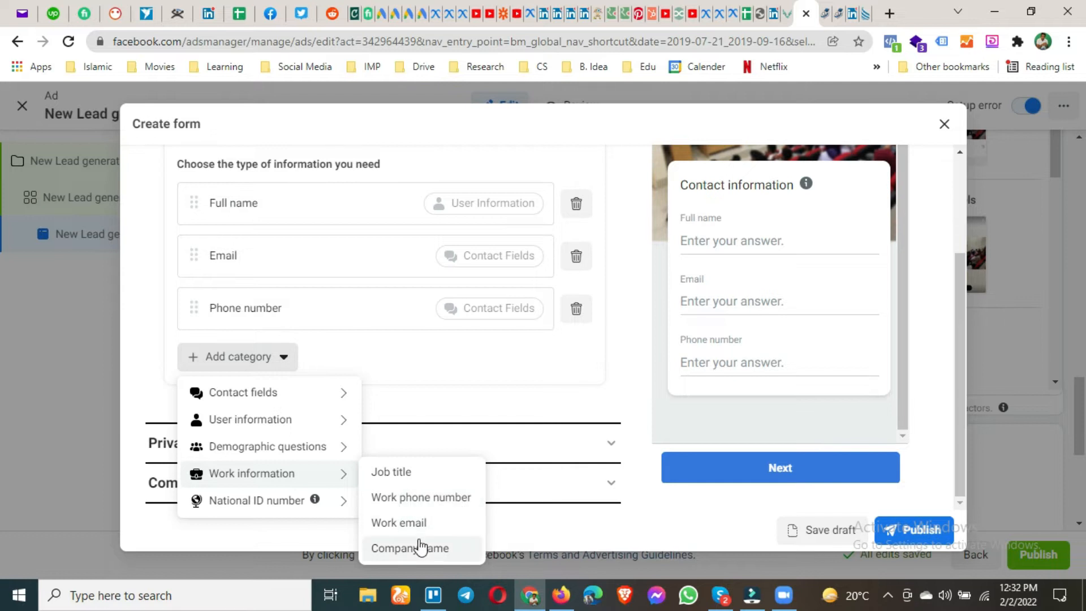
mouse_move(291, 510)
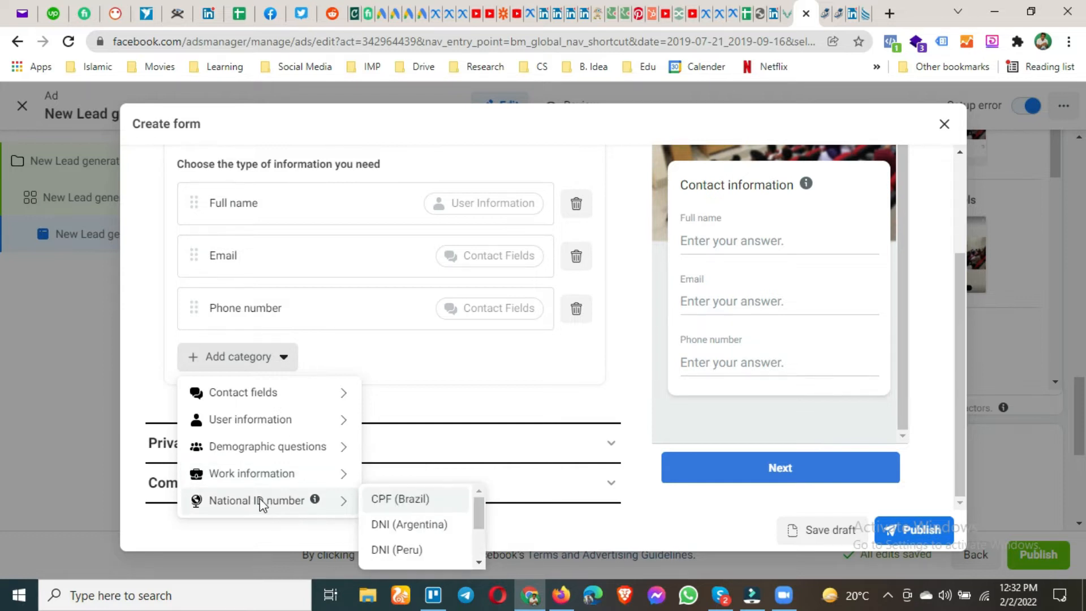
scroll(435, 530, down, 1)
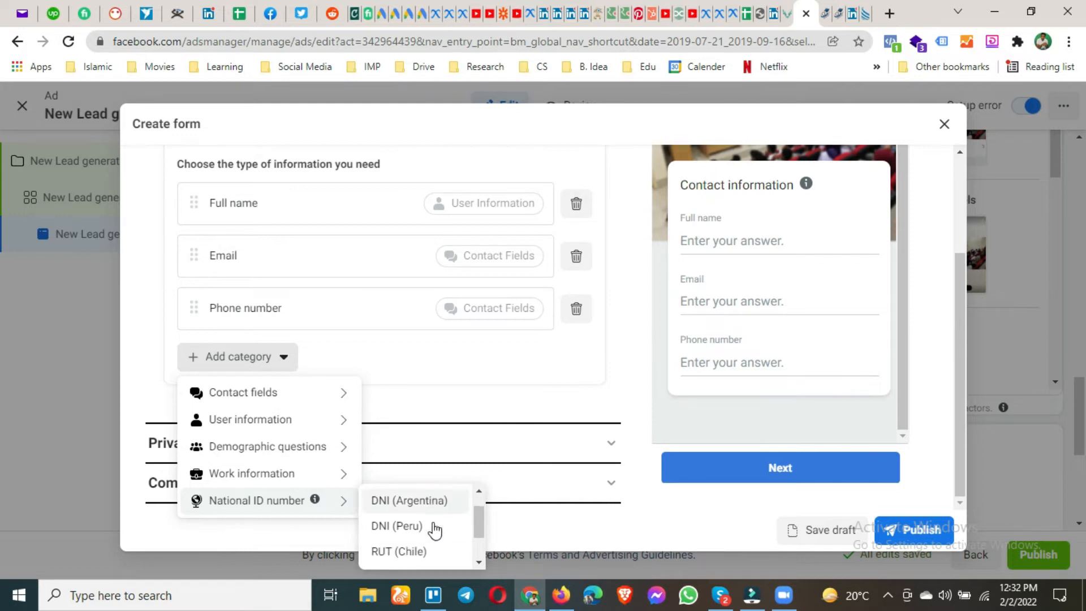
scroll(434, 530, down, 2)
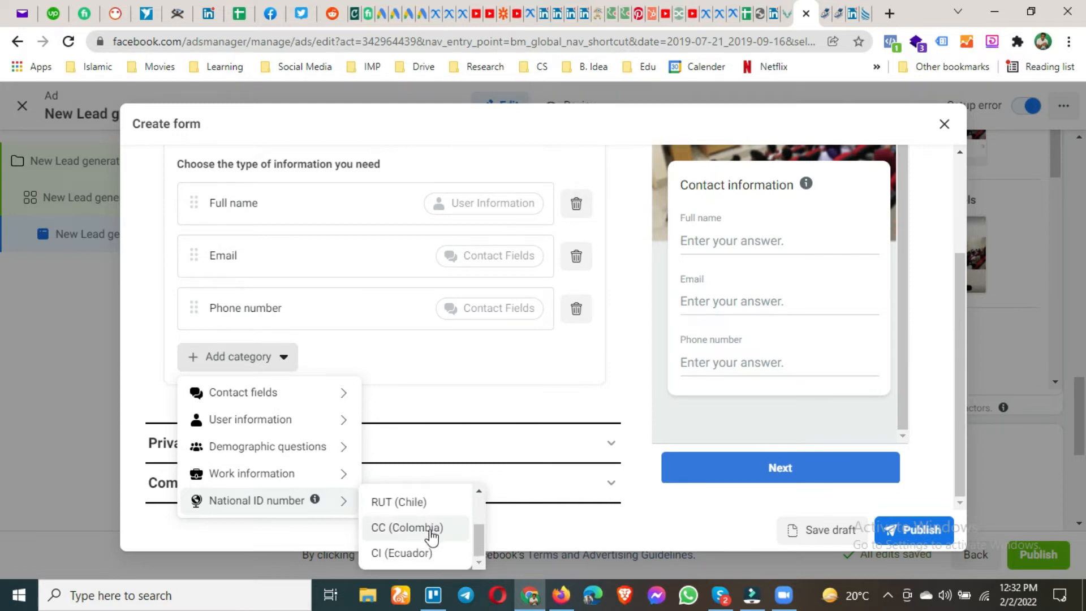
scroll(425, 547, up, 2)
scroll(421, 533, up, 1)
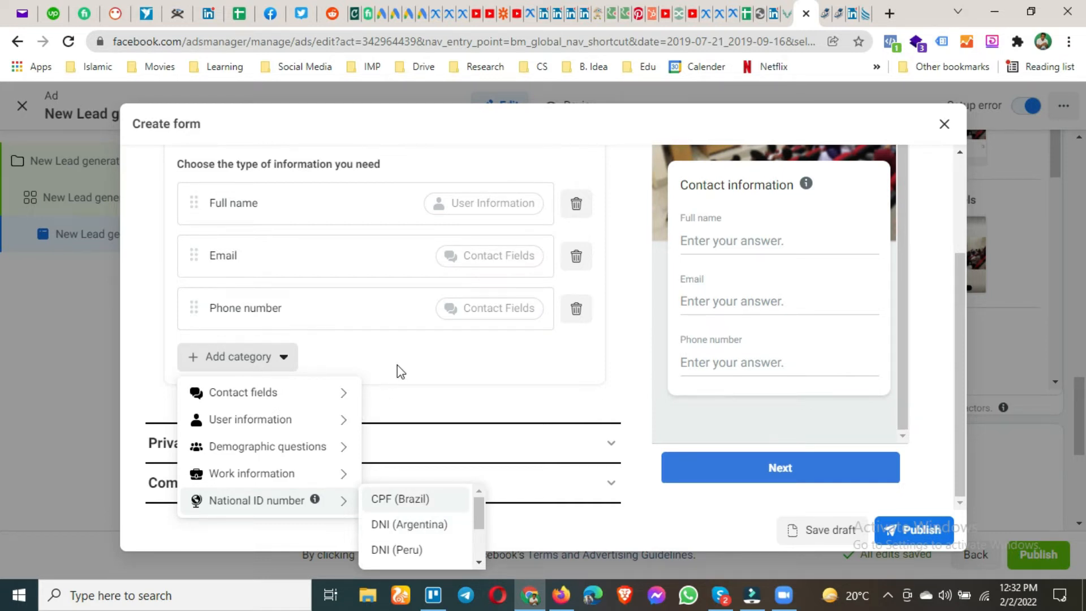
click(417, 395)
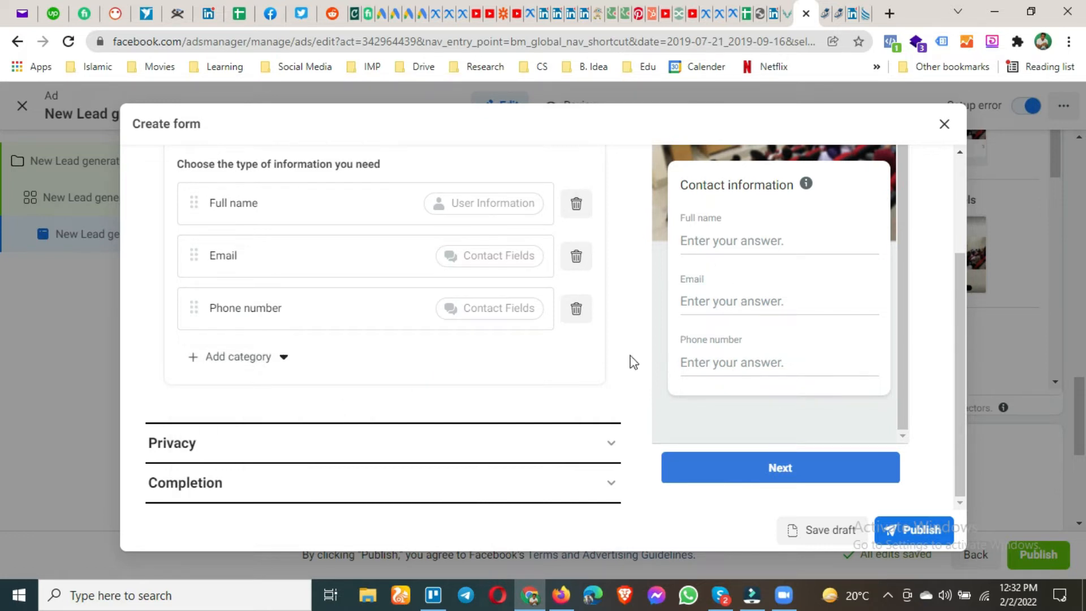
Set the prefill questions' description to: Your information will not be shared with any third person.
scroll(381, 351, up, 2)
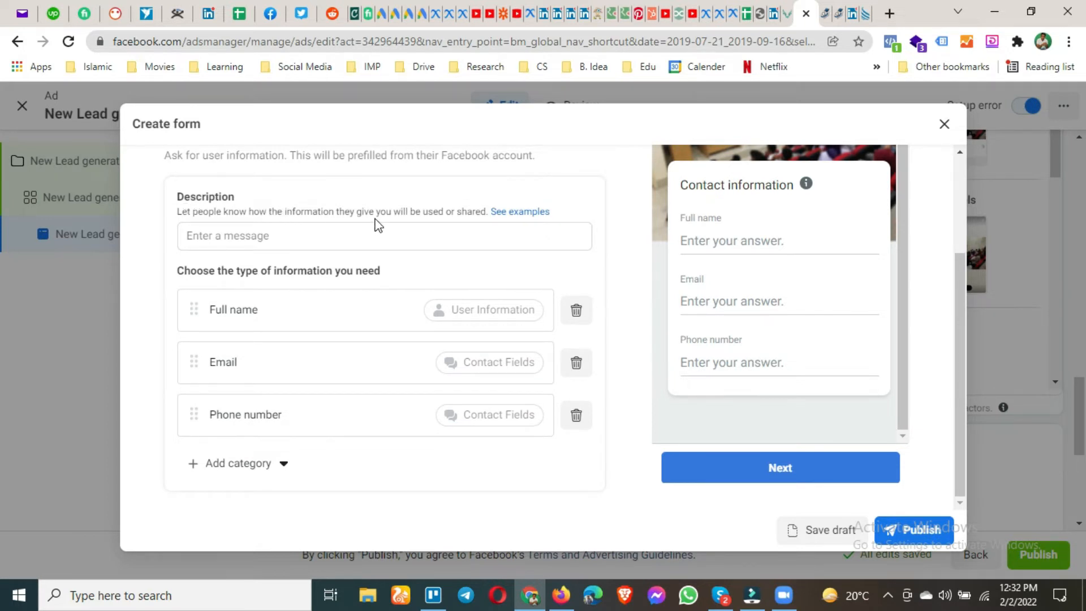
click(497, 235)
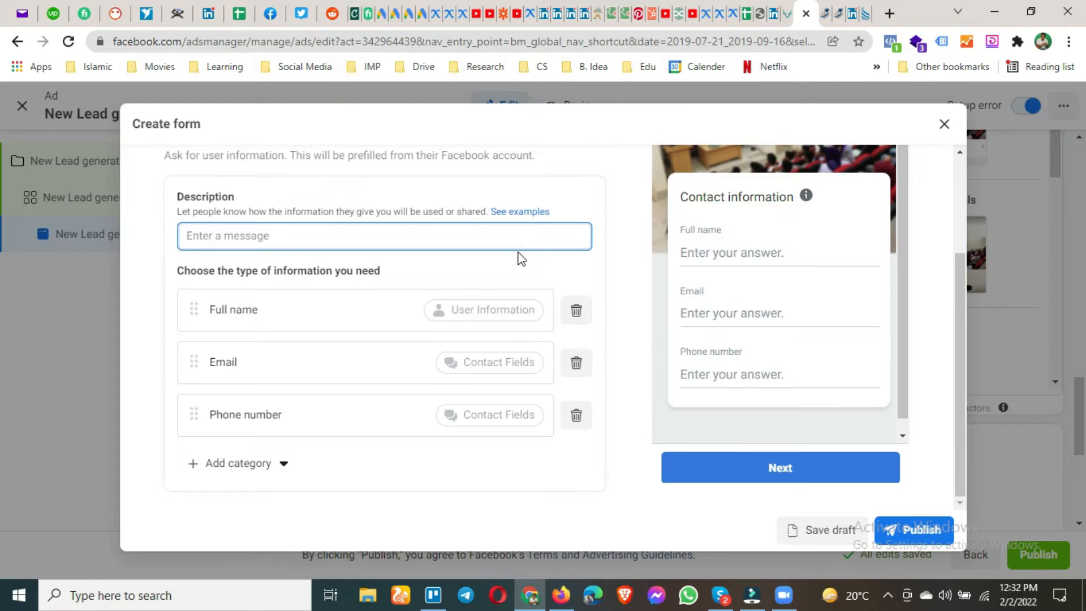
text(Y)
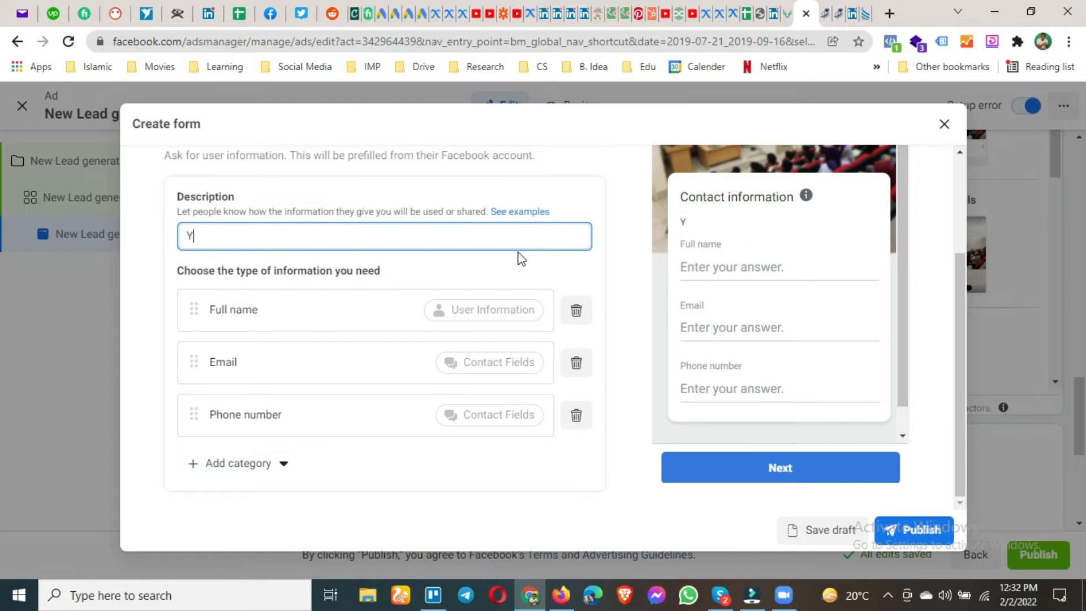
text(our information will)
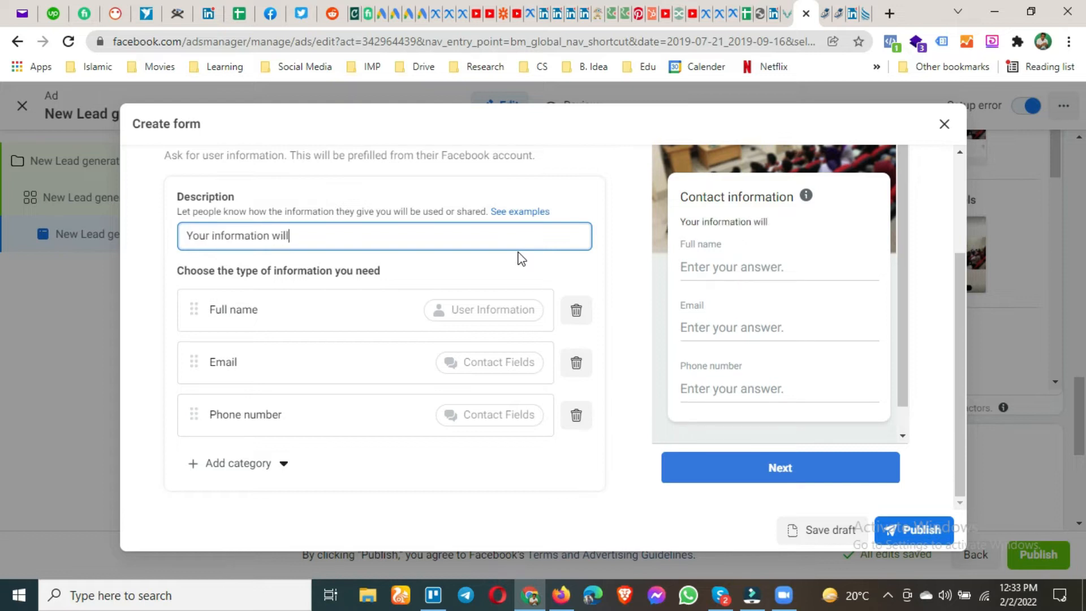
text( not be shared with an)
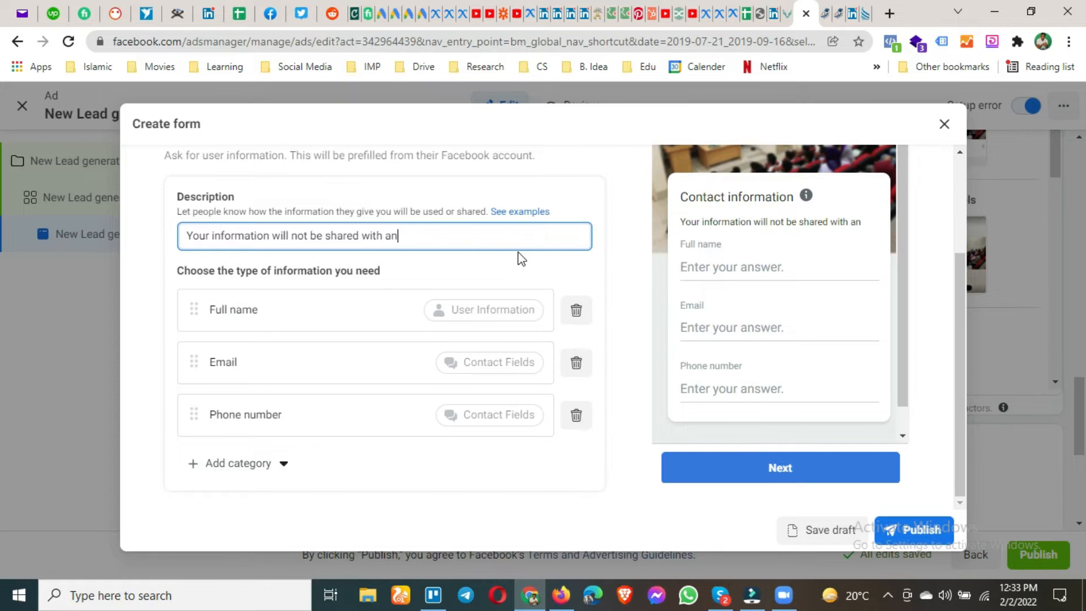
text(y thrid person.)
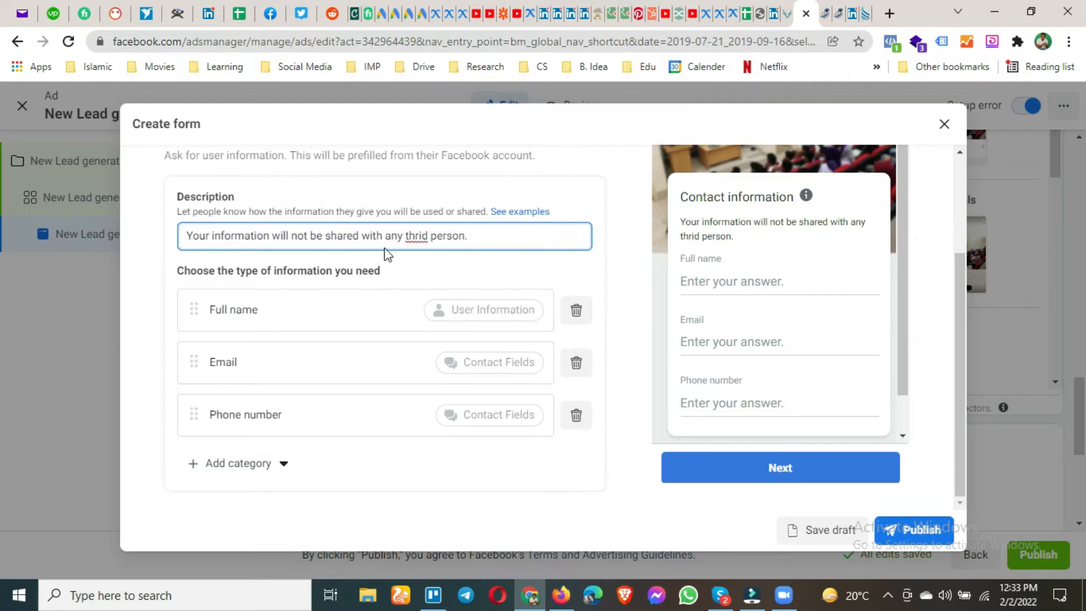
right_click(416, 237)
click(423, 245)
click(408, 265)
Add a multiple choice custom question with the text: In which city you are.
scroll(367, 294, up, 1)
scroll(356, 305, up, 2)
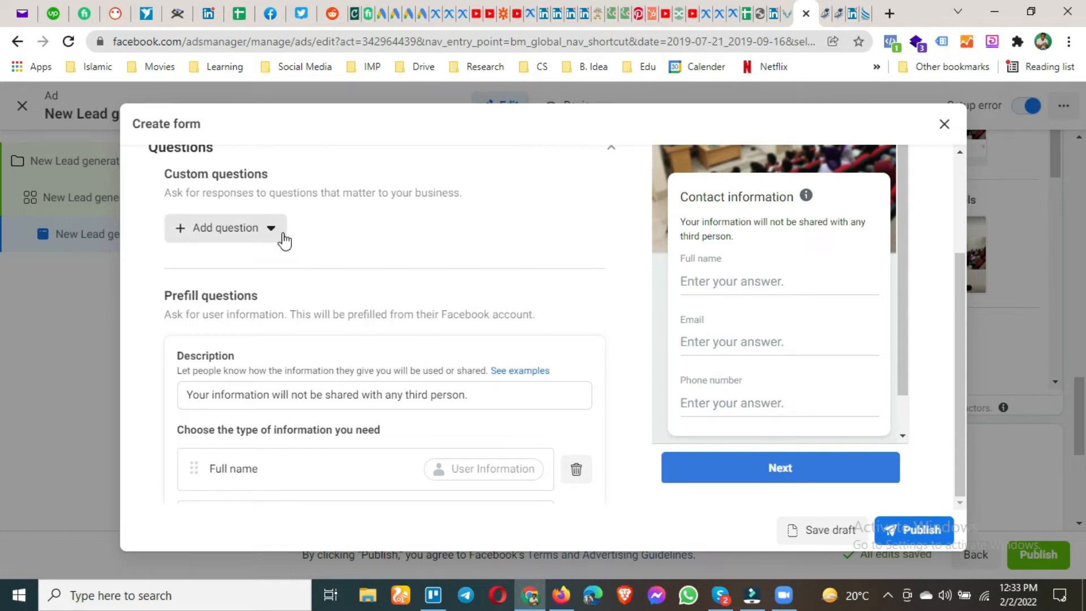
click(283, 237)
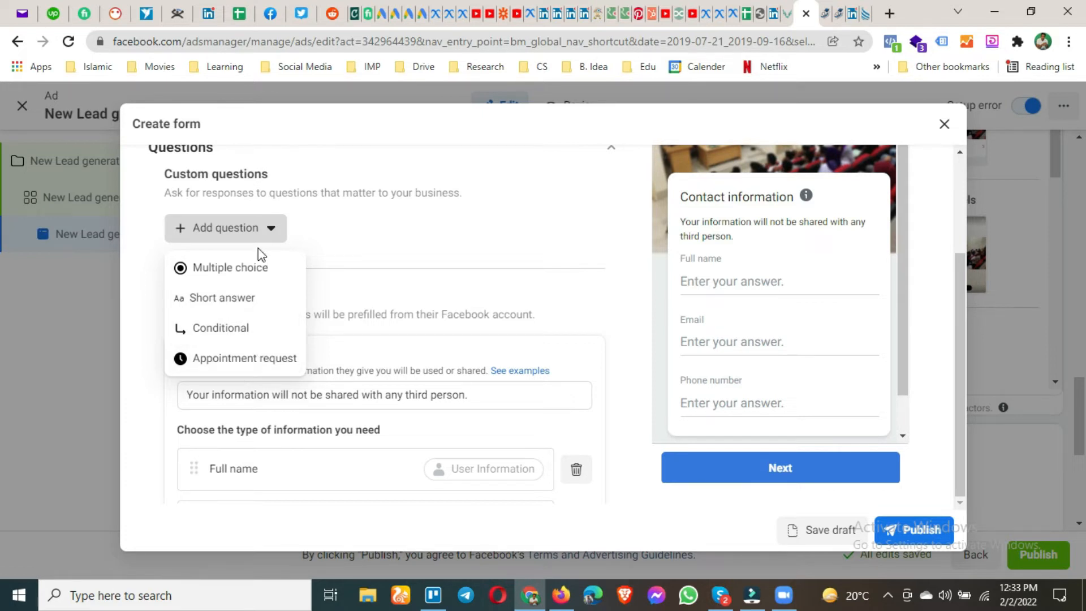
click(237, 276)
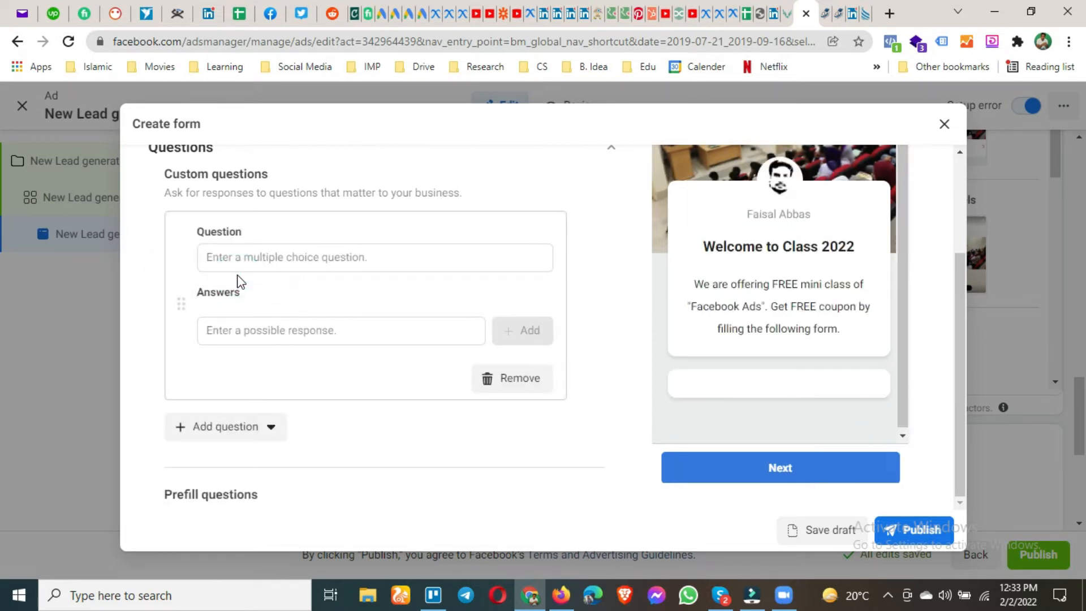
click(283, 260)
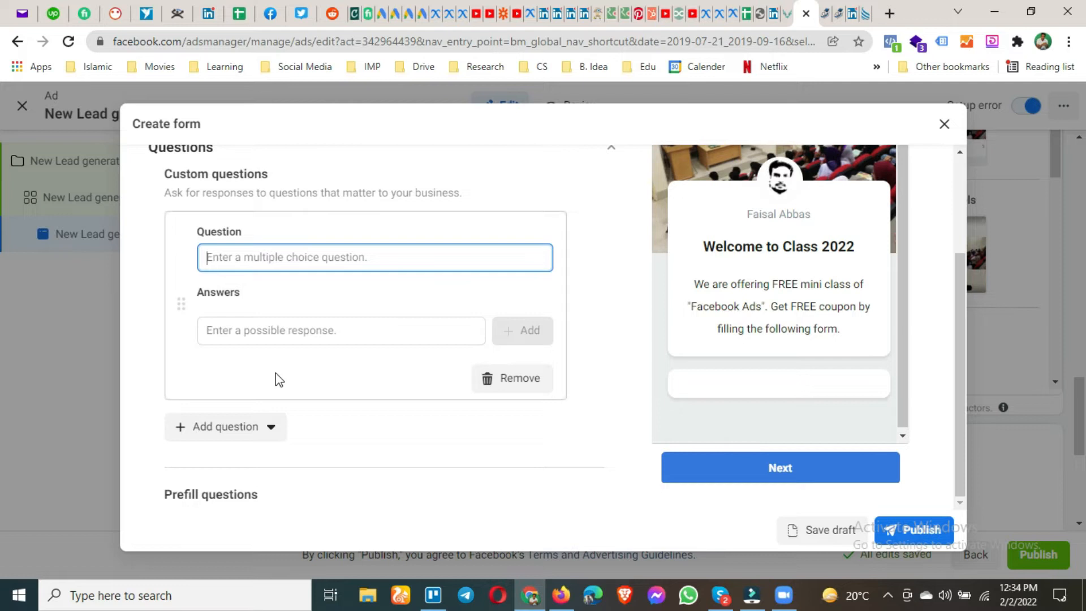
text(In which c)
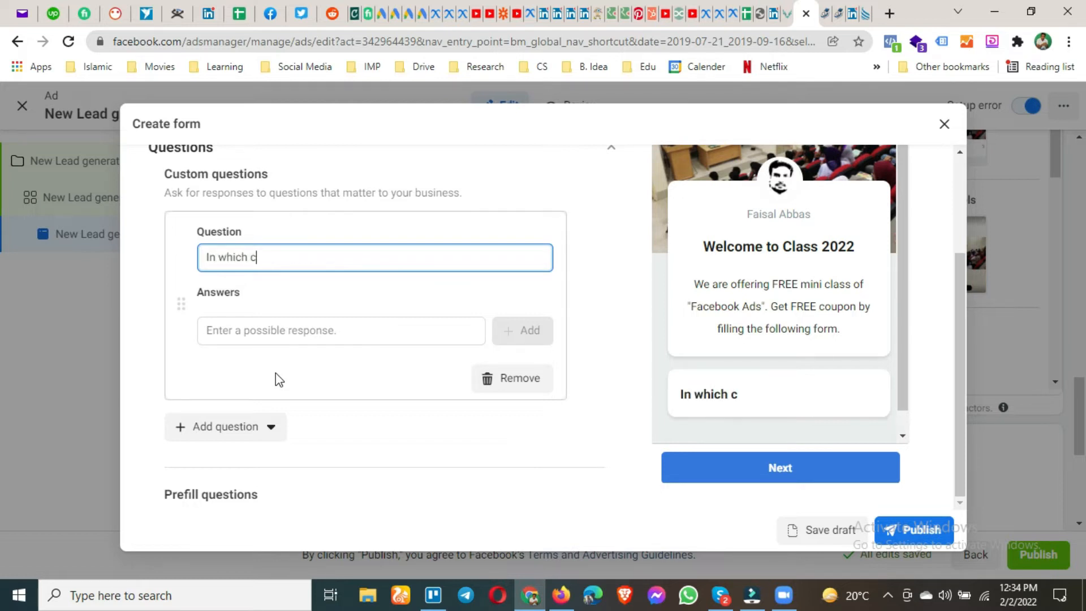
text(ity you are)
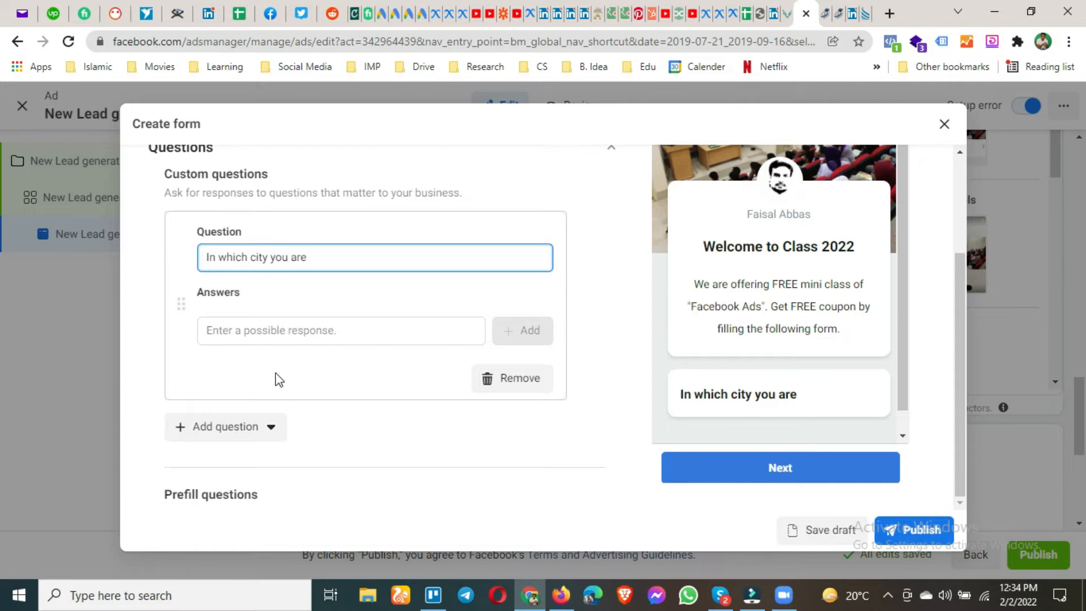
Replace the multiple choice question's text with: Did you attend our any other coursee?
key(ctrl+a)
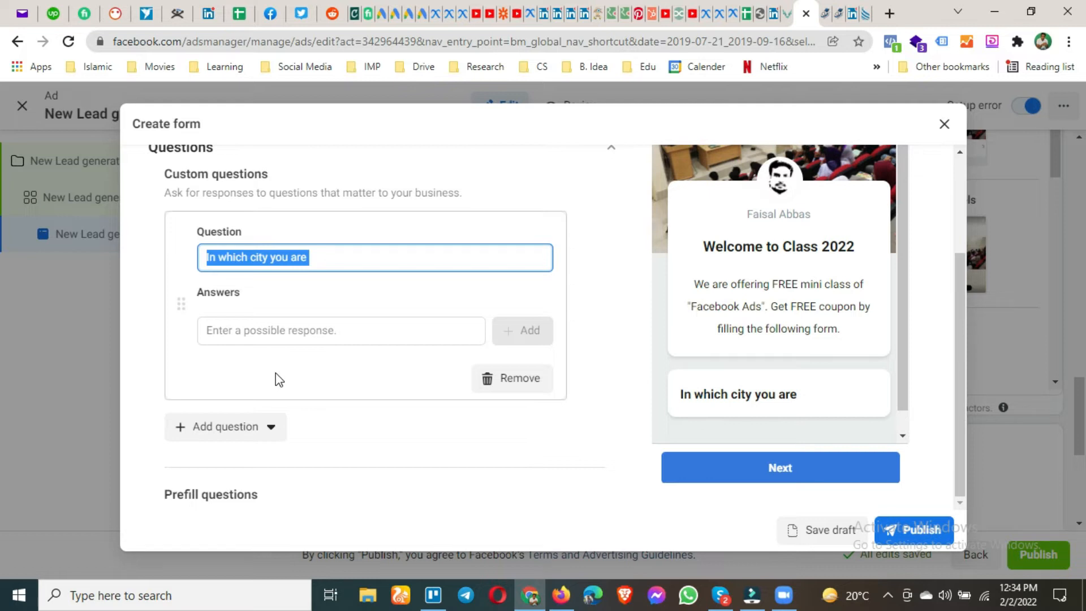
text(Do you ha)
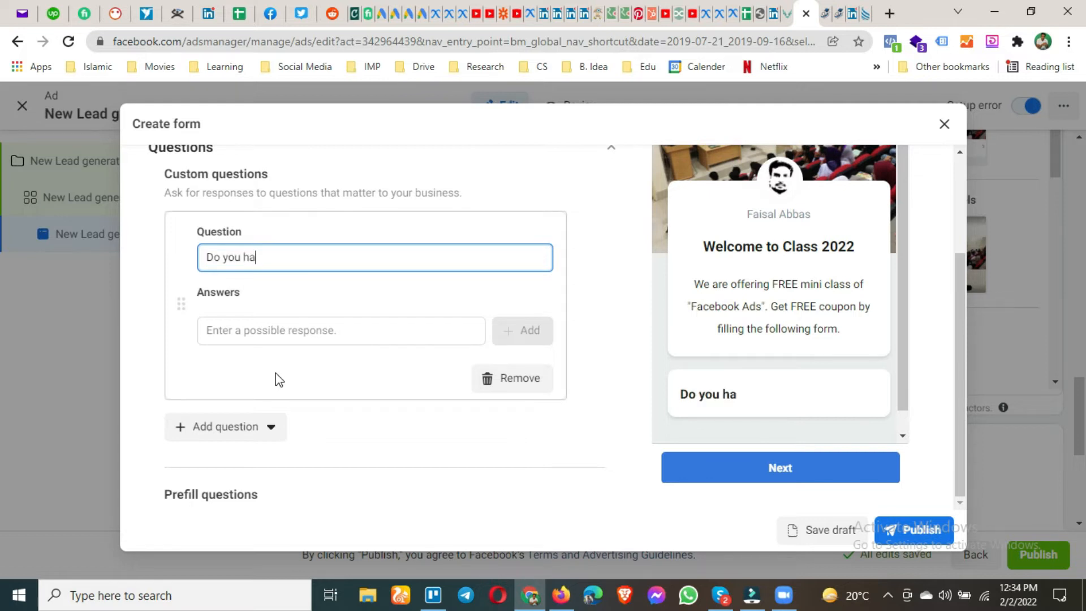
key(BackSpace)
key(BackSpace)
key(BackSpace)
key(BackSpace)
key(BackSpace)
key(BackSpace)
key(BackSpace)
key(BackSpace)
text(id y)
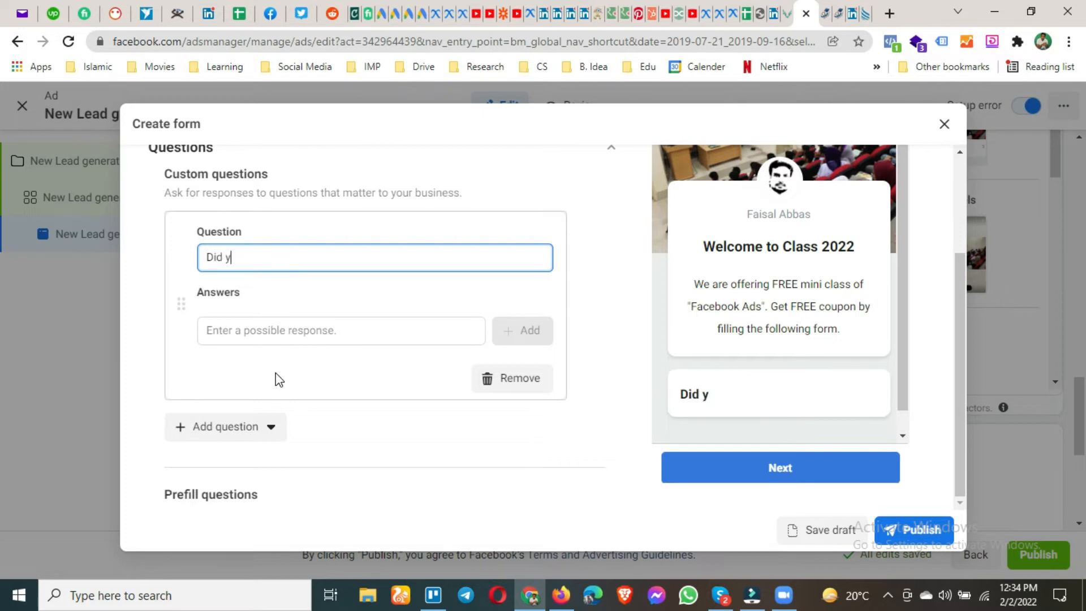
text(ou attend our )
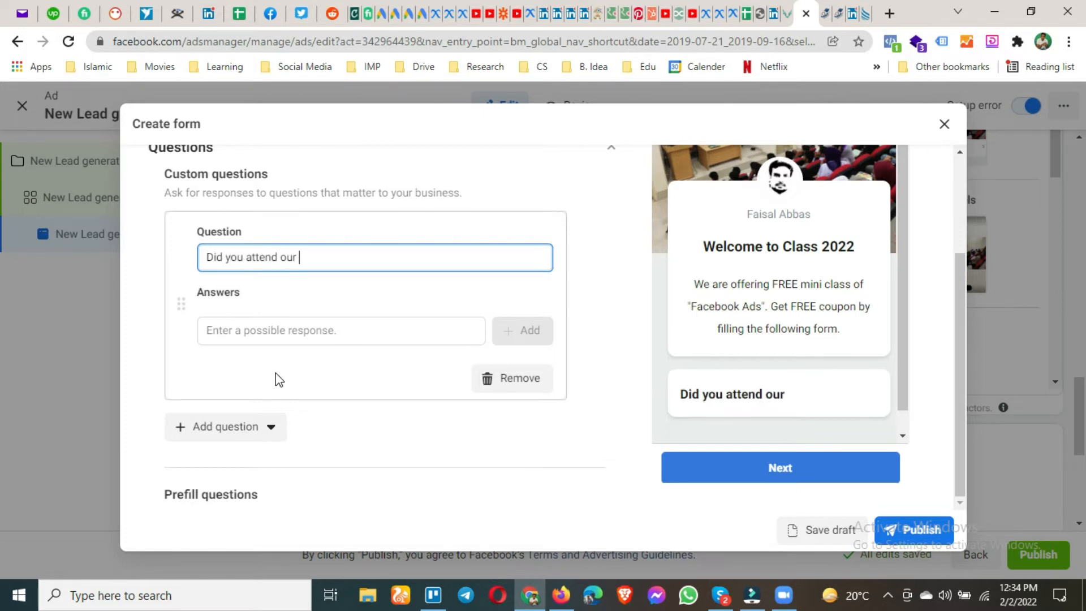
text(any other coursee?)
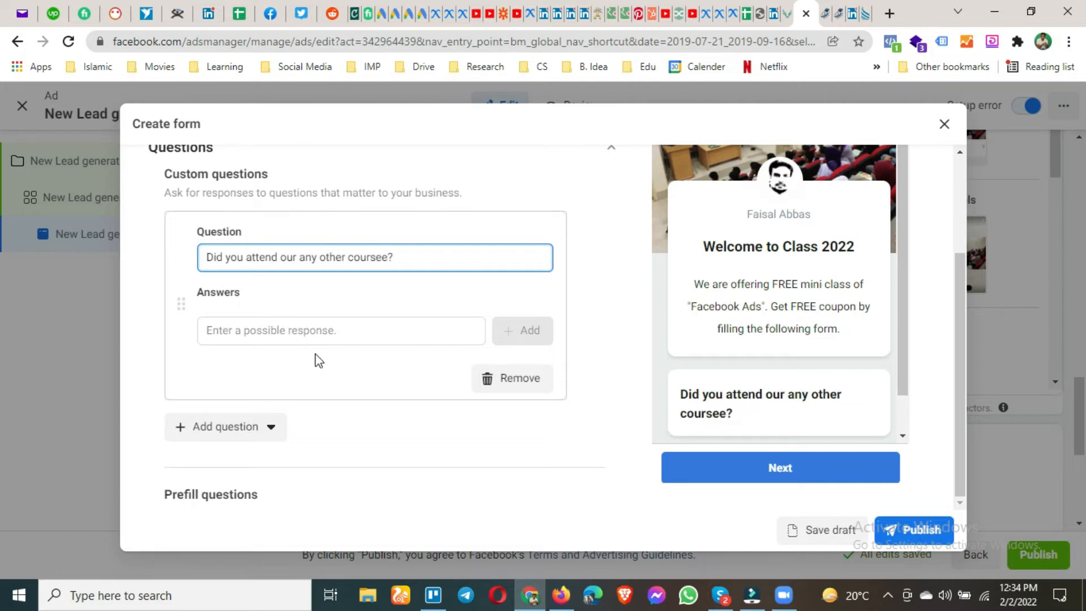
Add Yes and No as the possible answers to the multiple choice question.
click(328, 333)
text(Yes)
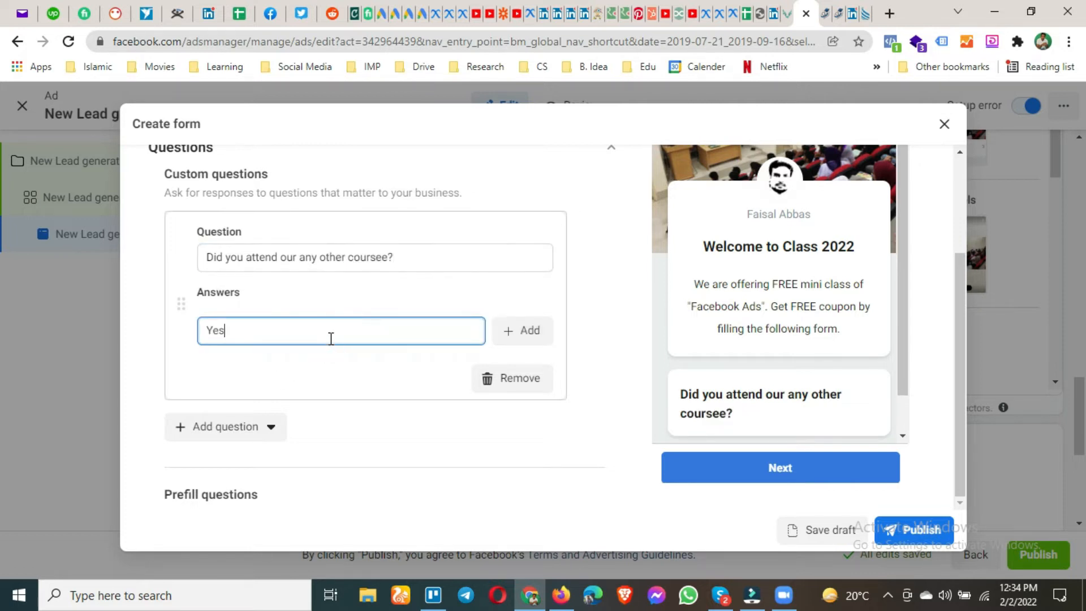
click(502, 332)
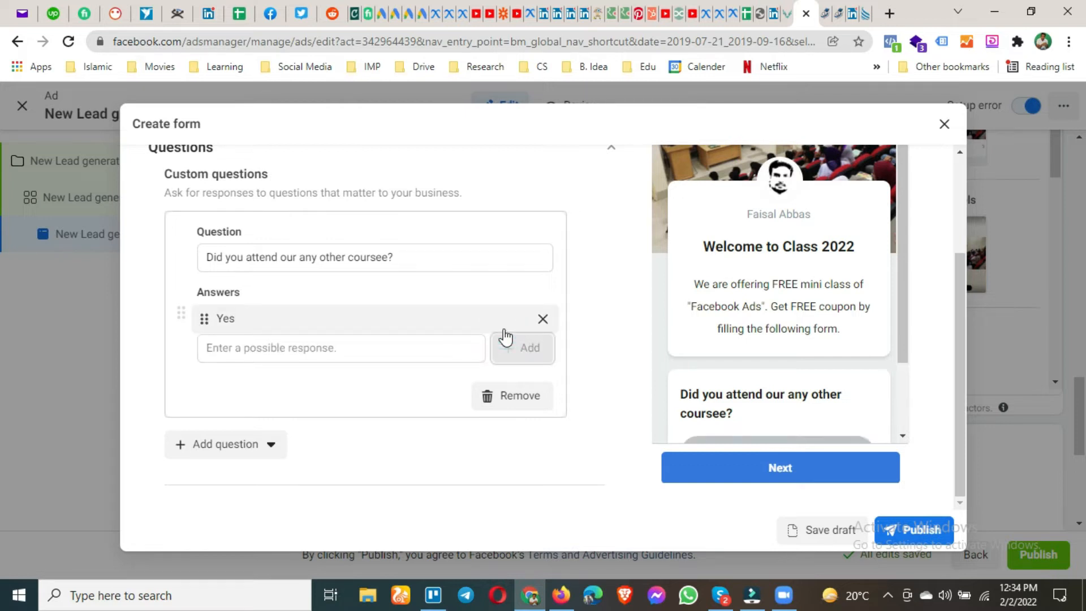
click(449, 347)
text(No)
click(503, 356)
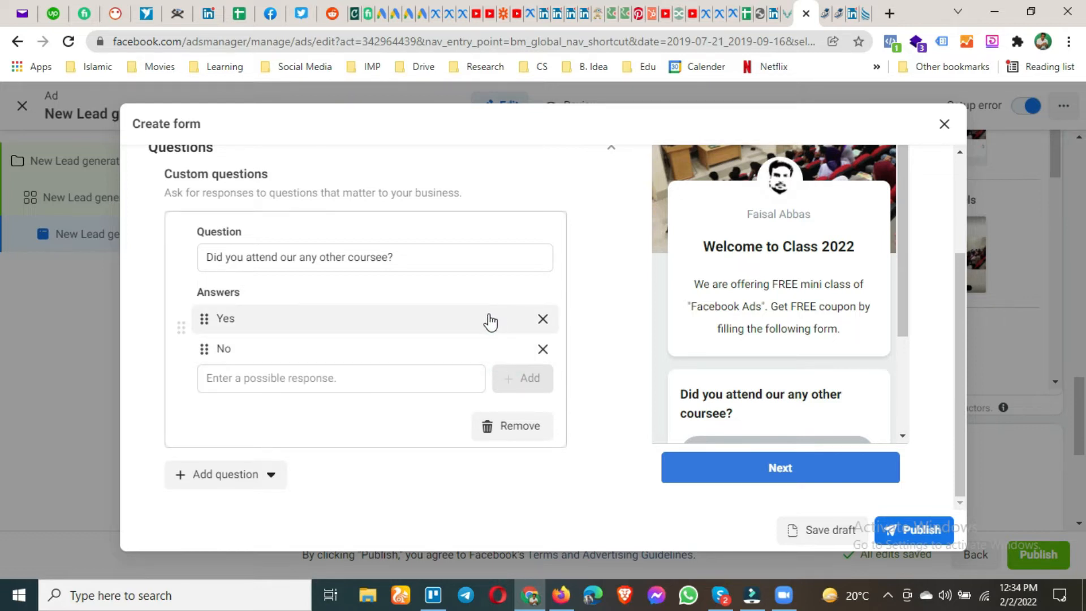
Correct "coursee" to "courses" in the question text and try the Yes answer in the form preview.
scroll(768, 272, down, 3)
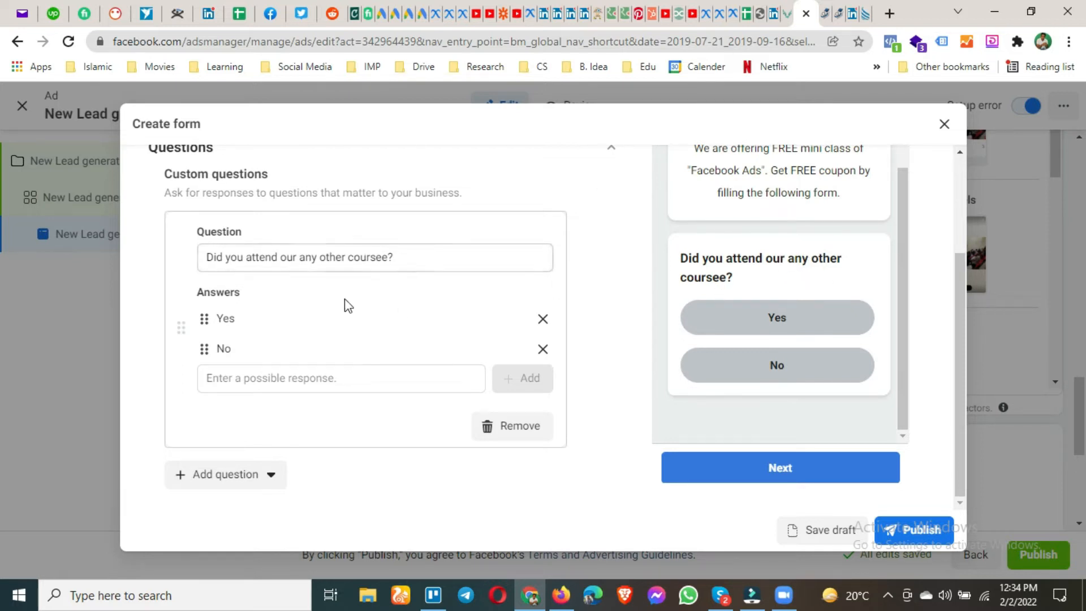
click(386, 258)
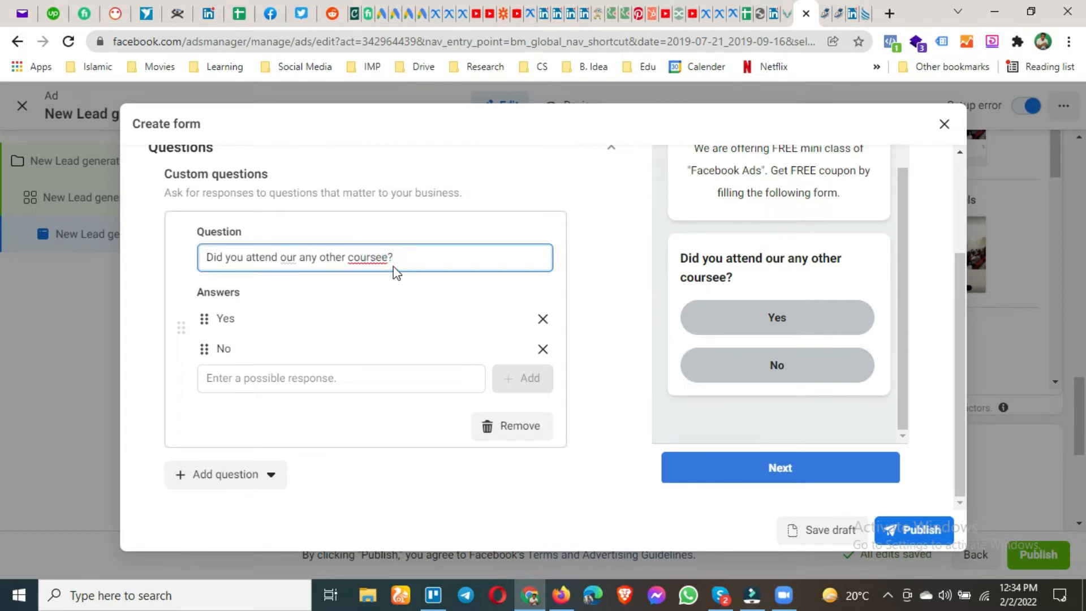
key(BackSpace)
text(s)
click(767, 331)
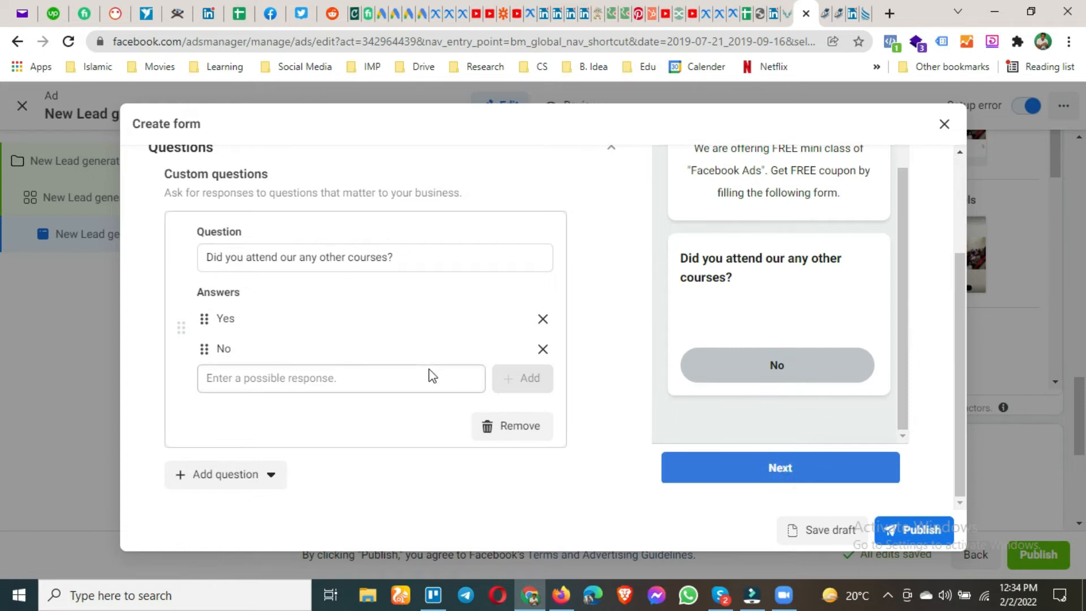
Replace the multiple choice question with a short answer question reading: What is your short introduction?
click(493, 429)
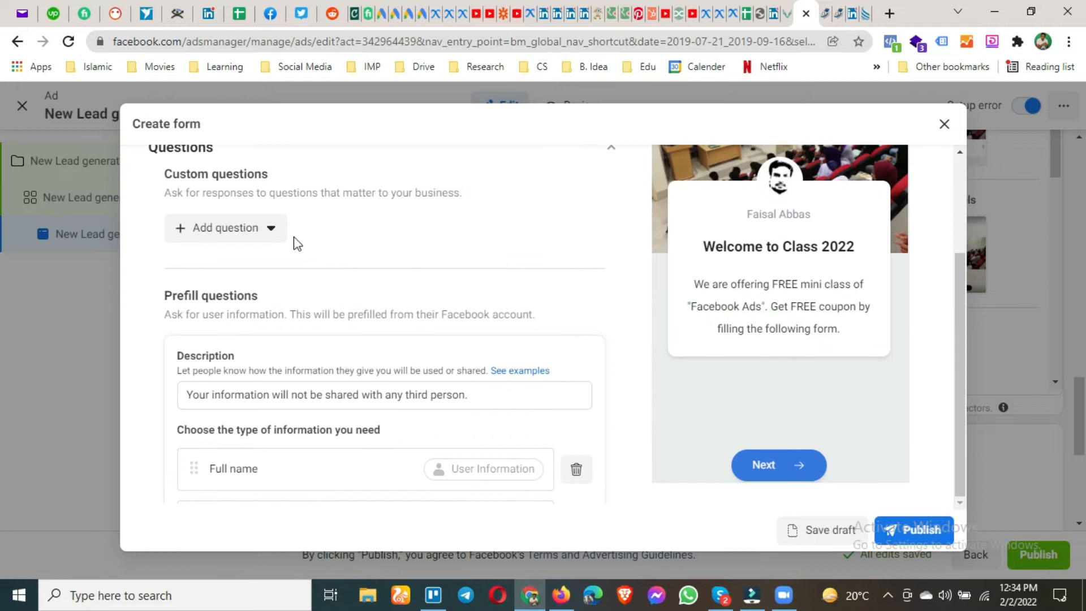
click(271, 227)
click(242, 296)
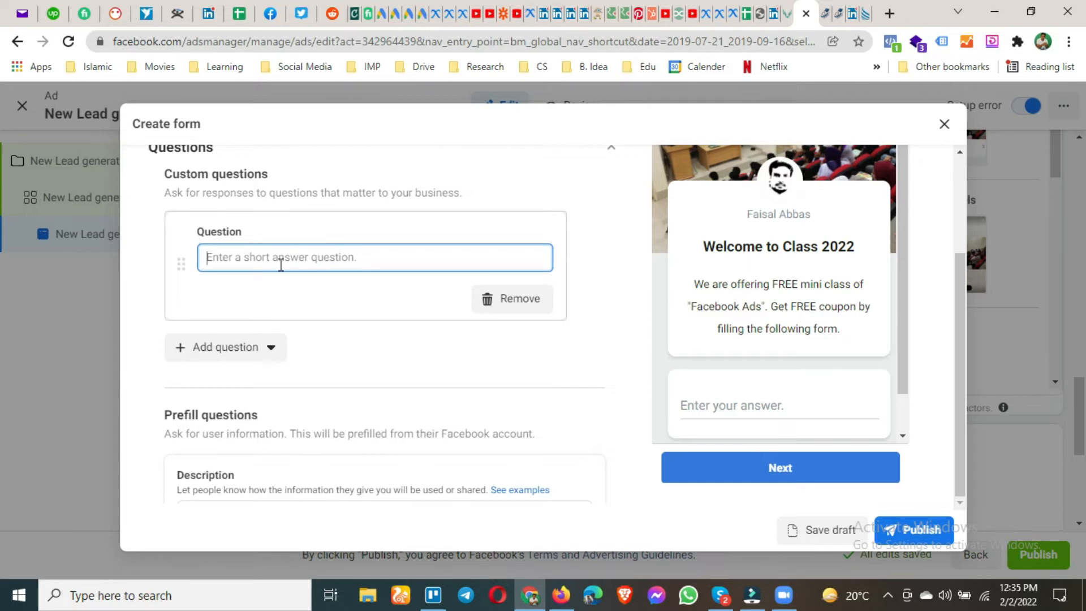
text(What)
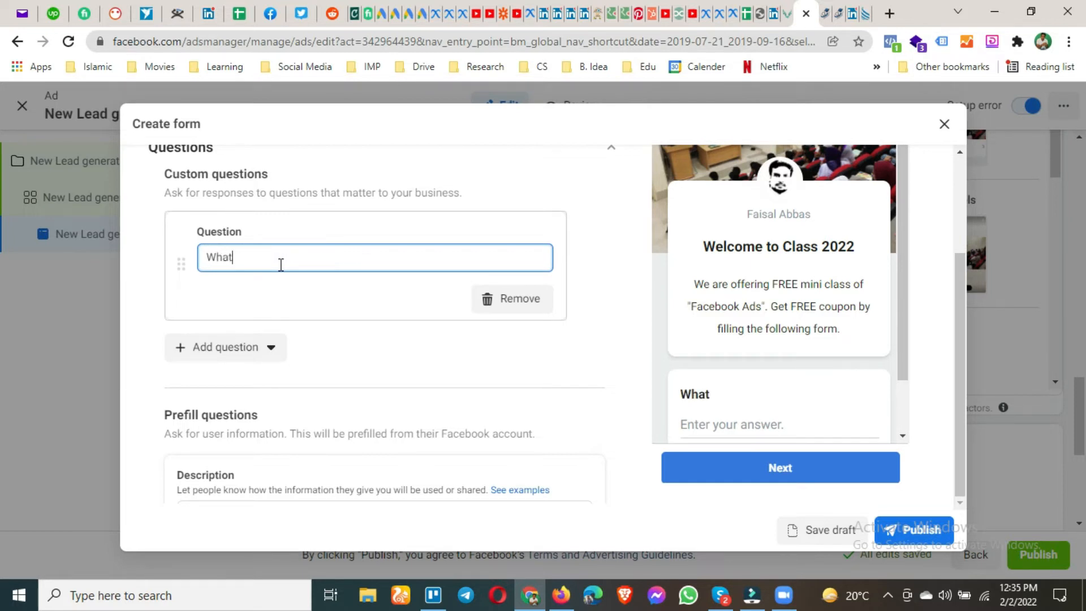
text( is your short infor)
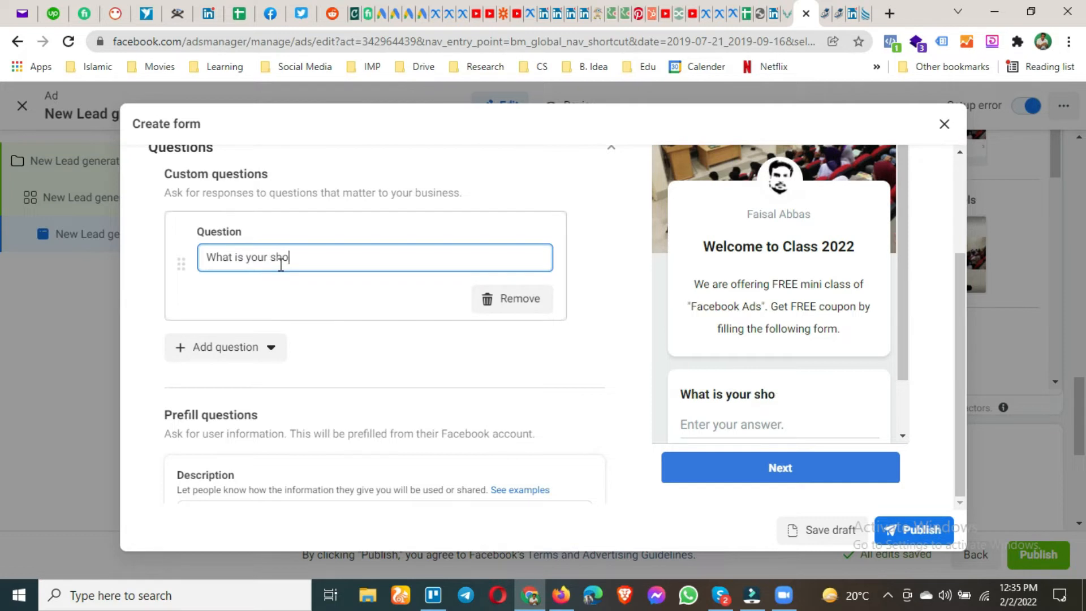
key(BackSpace)
text(troduction?)
click(294, 326)
scroll(775, 375, down, 2)
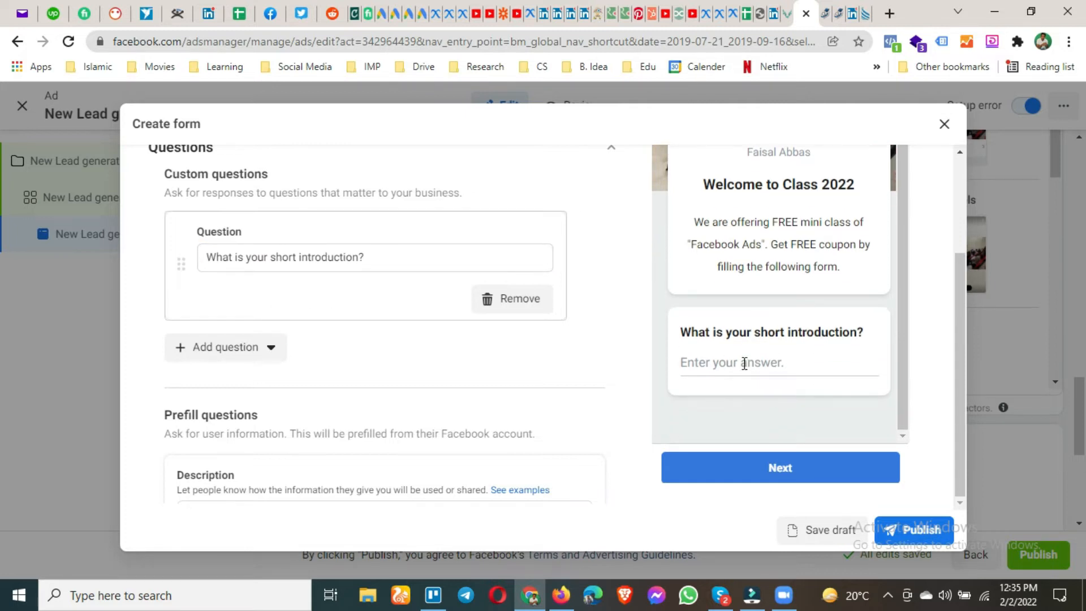
Remove the short answer question and add a conditional question in its place.
click(507, 299)
click(219, 228)
click(262, 330)
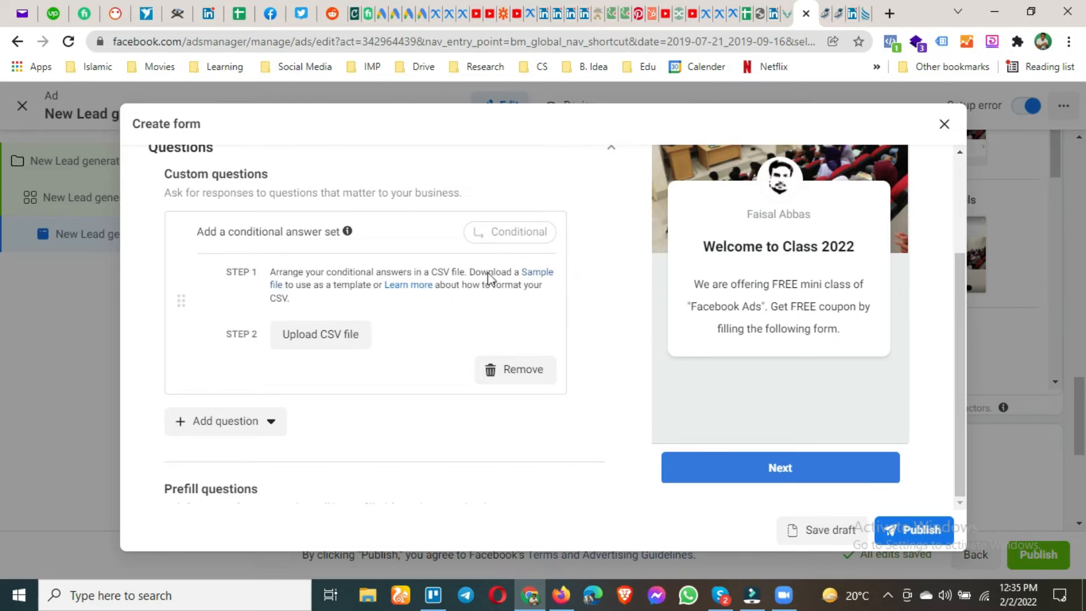
Download the sample CSV template for the conditional answer set and open it in WPS Office.
right_click(537, 274)
click(557, 291)
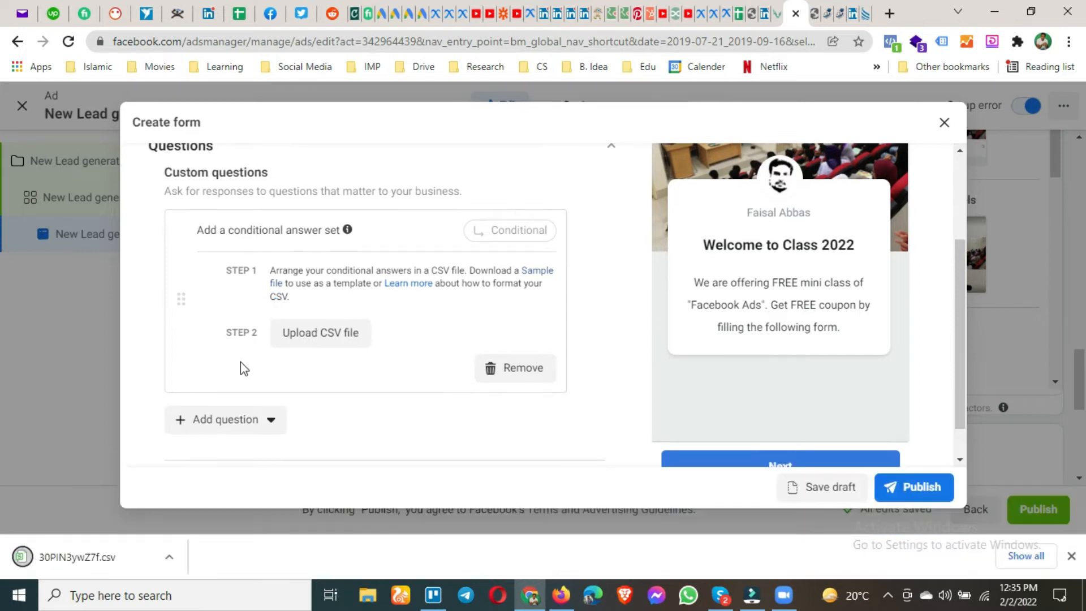
click(78, 560)
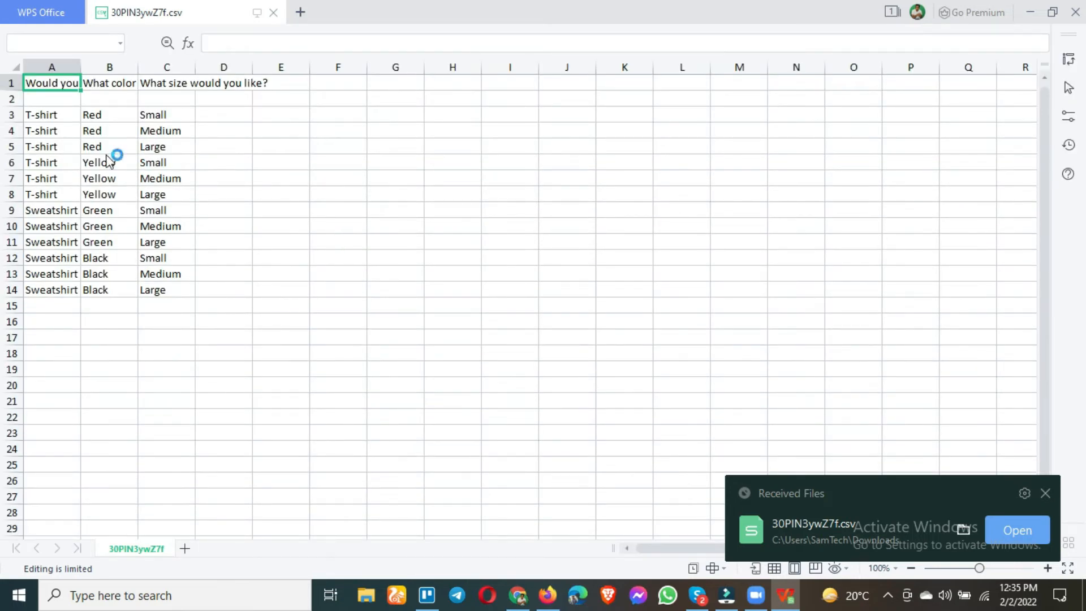
Widen the sample sheet's columns A to C to read the full questions, and close the spreadsheet.
drag(78, 148, 227, 146)
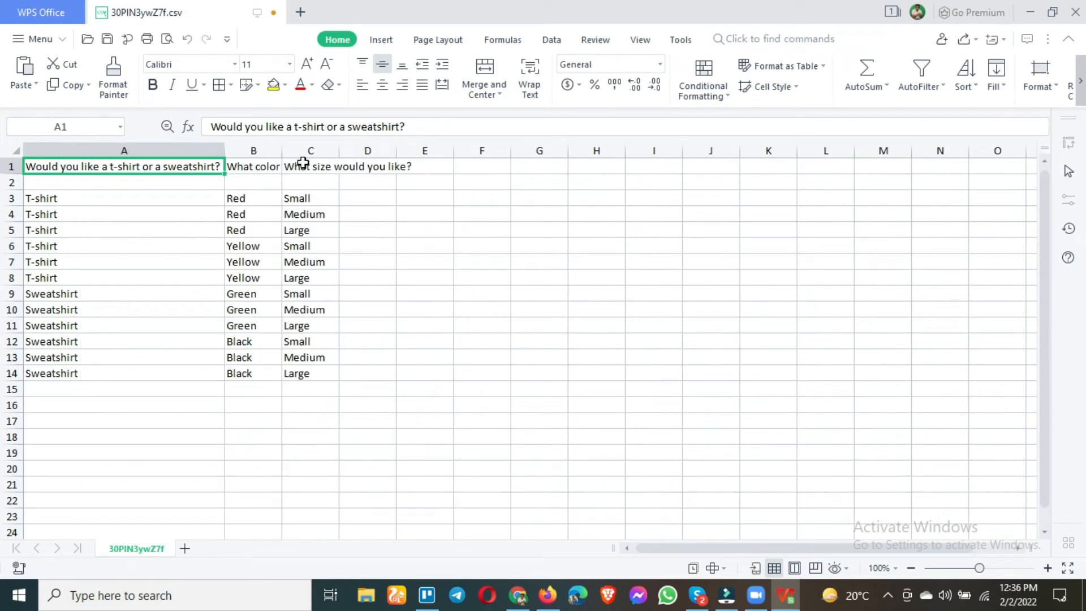
drag(280, 152, 577, 150)
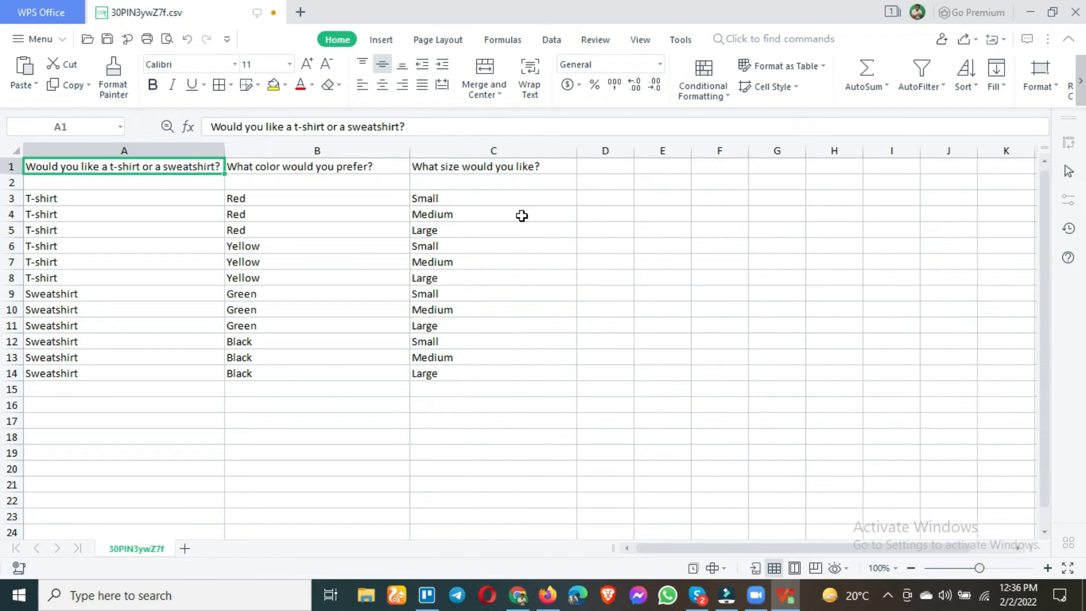
click(1075, 11)
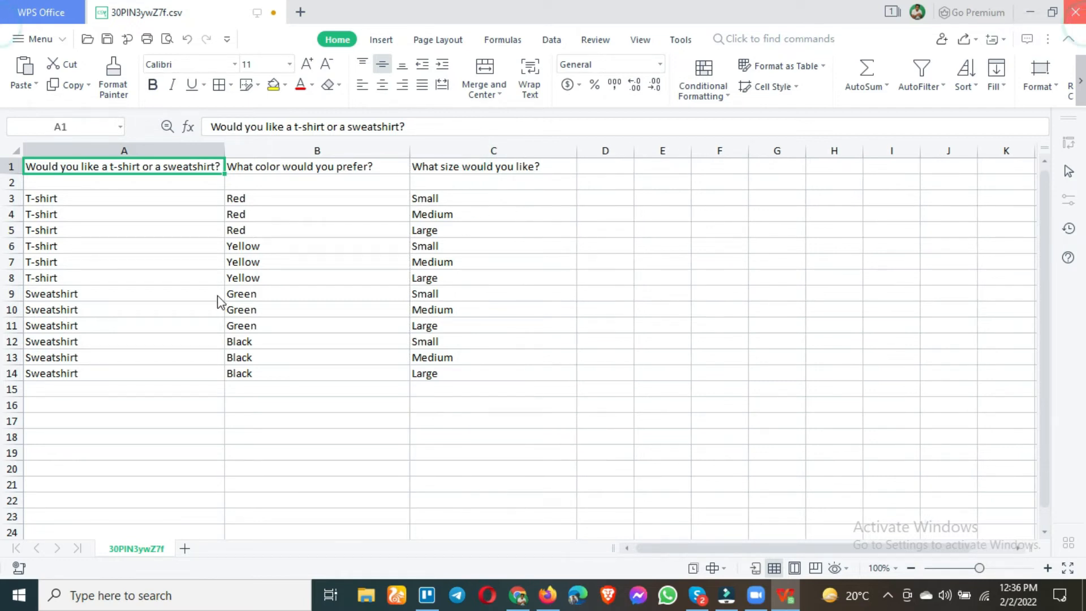
click(572, 306)
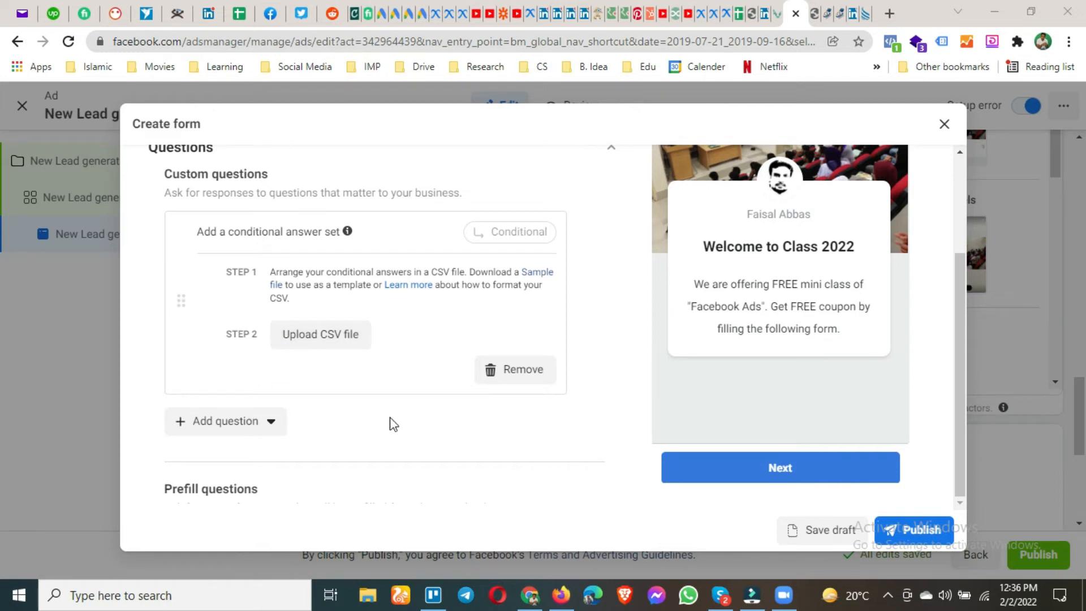
Upload the sample CSV file 30PIN3ywZ7f as the conditional answer set and check the first question's answer options.
click(335, 341)
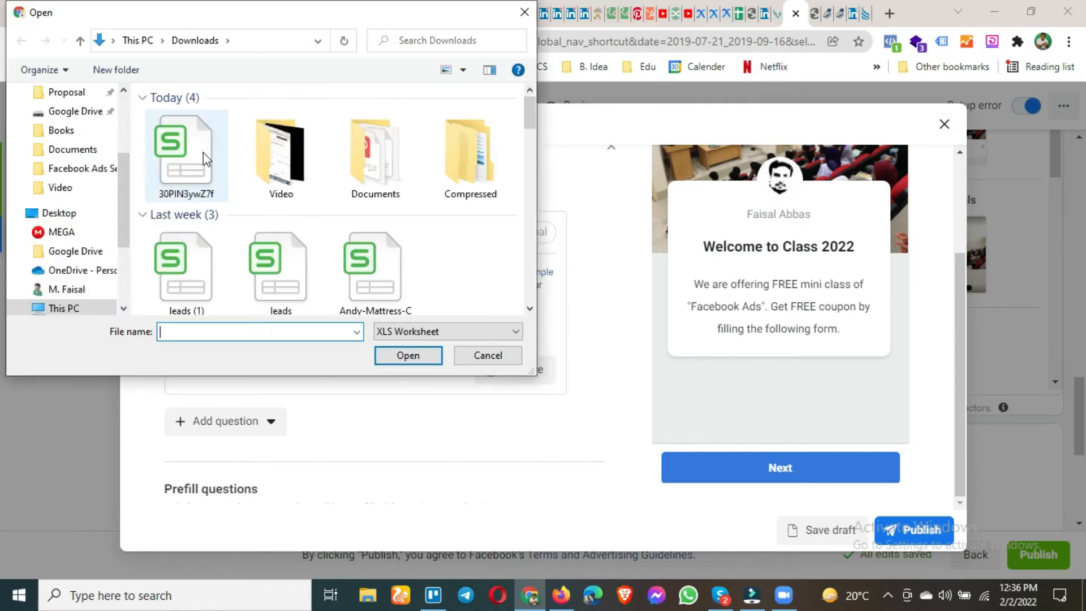
double_click(202, 152)
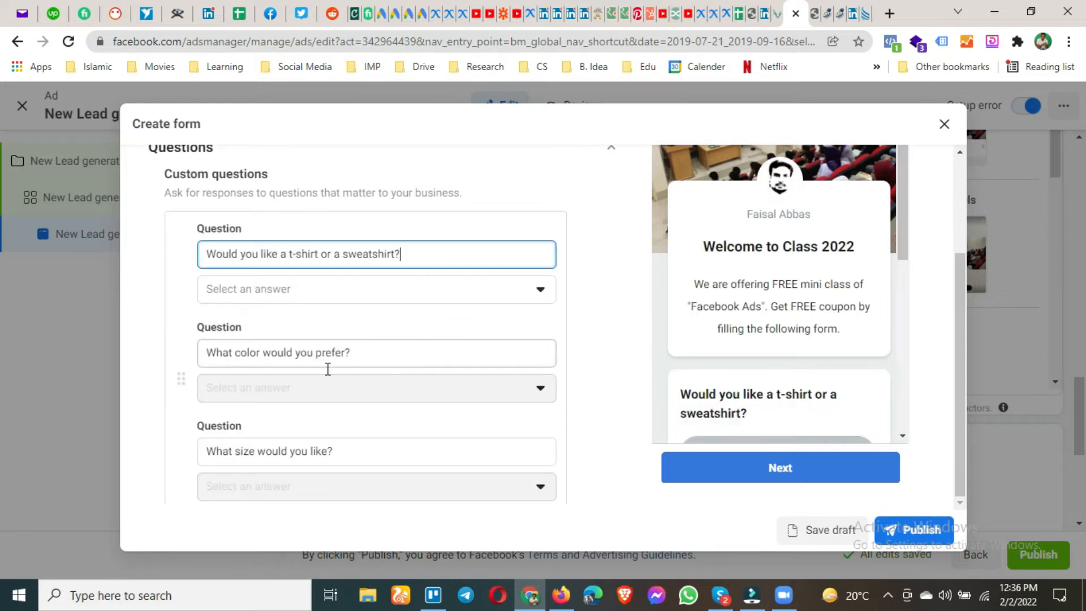
scroll(301, 383, down, 2)
scroll(301, 383, up, 1)
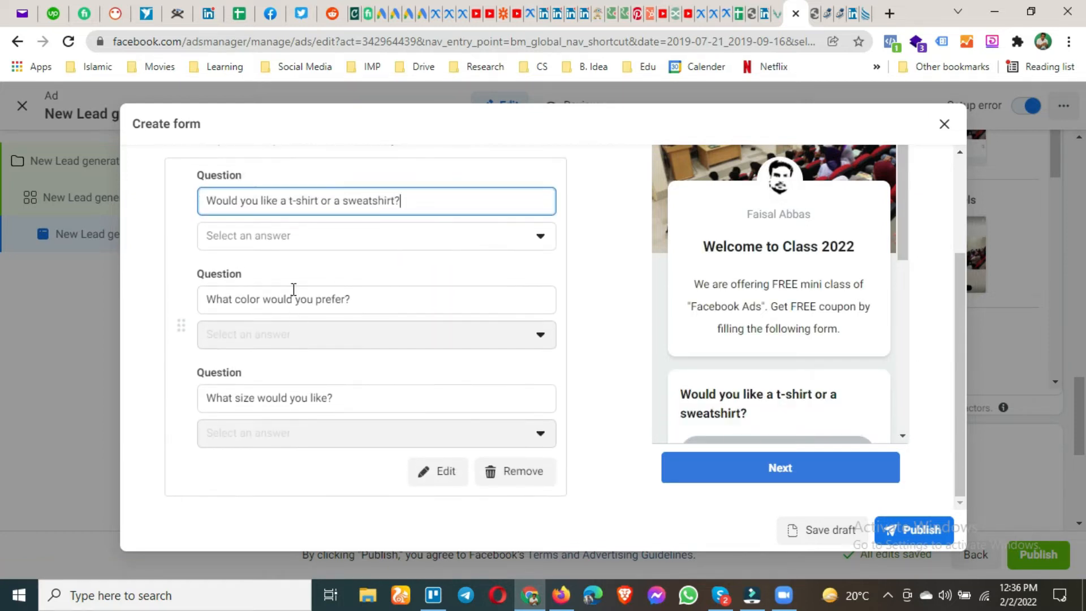
scroll(311, 246, up, 1)
click(329, 283)
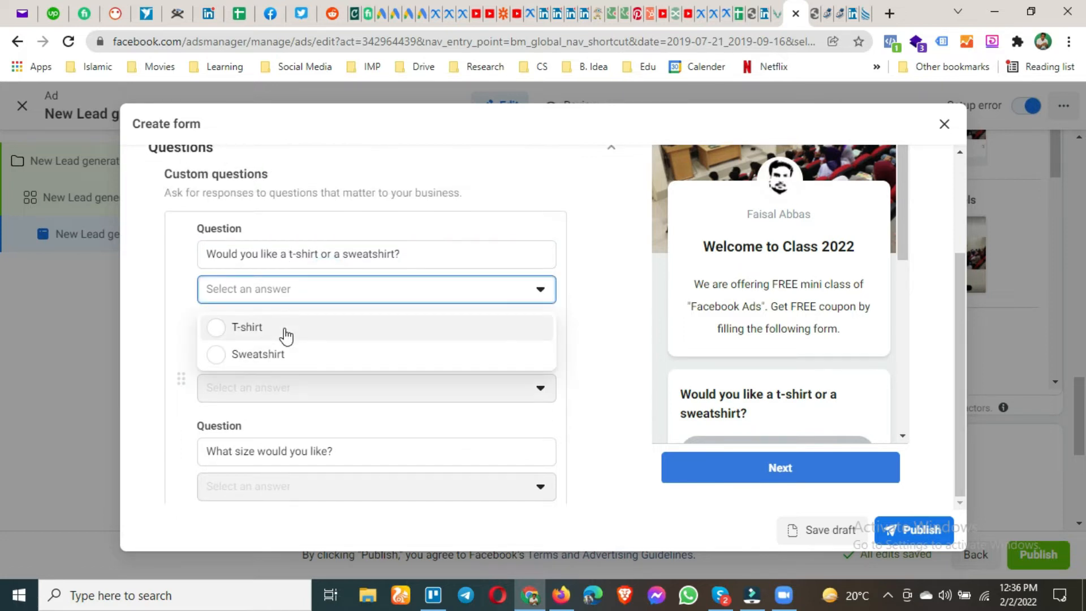
click(576, 287)
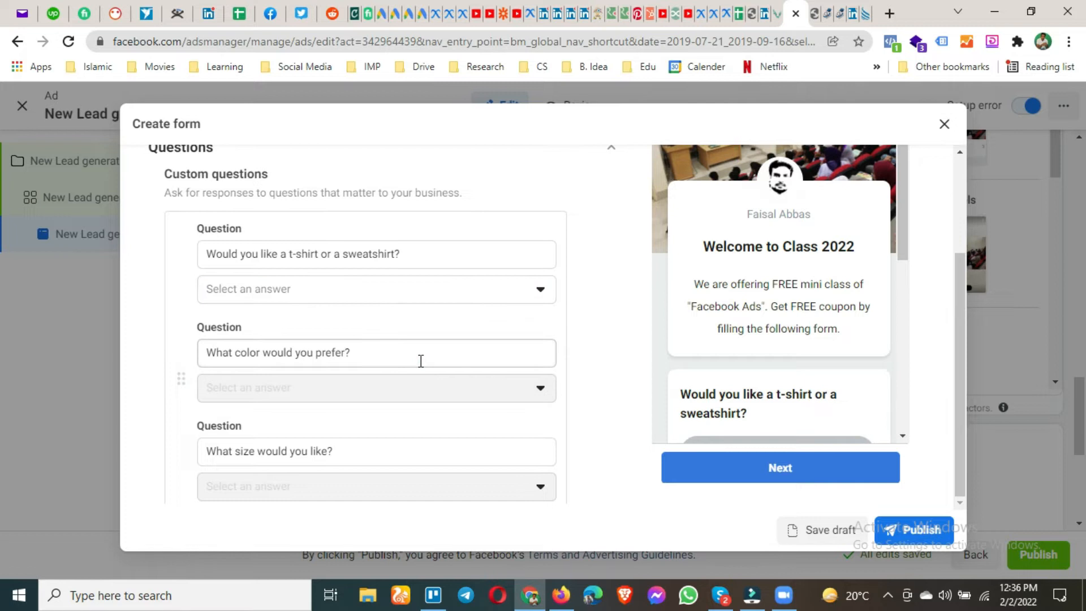
Look over the uploaded t-shirt, color and size questions, and remove the conditional question set from the form.
click(404, 387)
scroll(394, 390, down, 1)
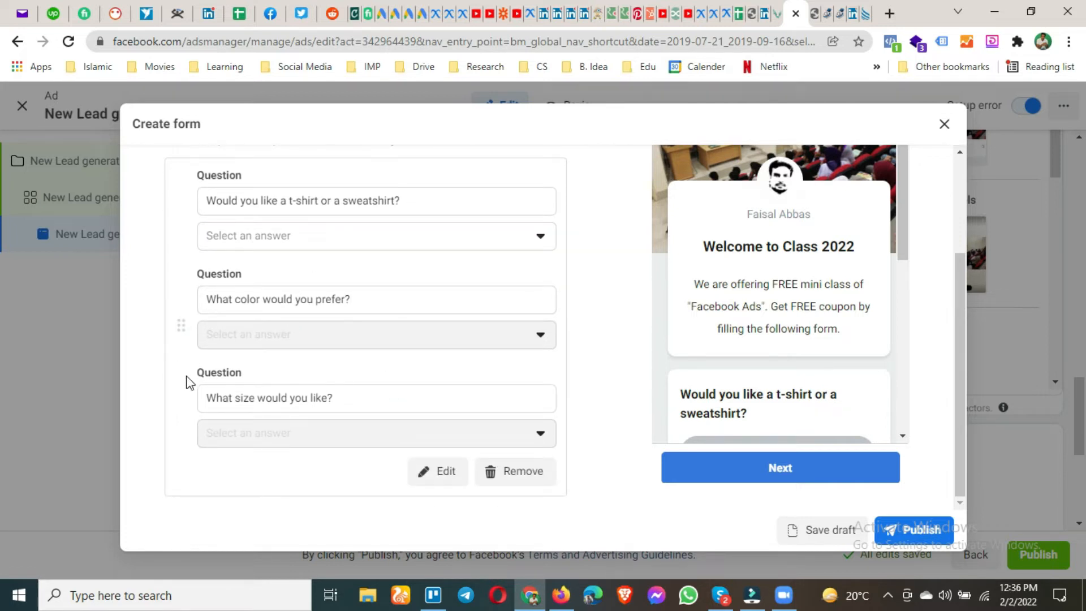
scroll(334, 436, down, 3)
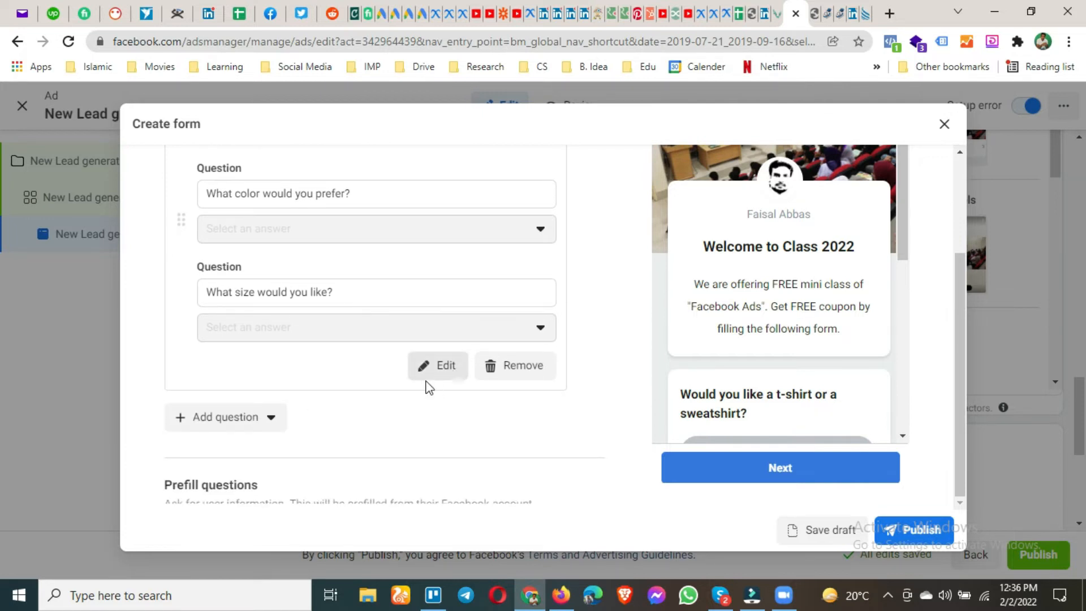
scroll(420, 391, down, 1)
scroll(419, 390, up, 4)
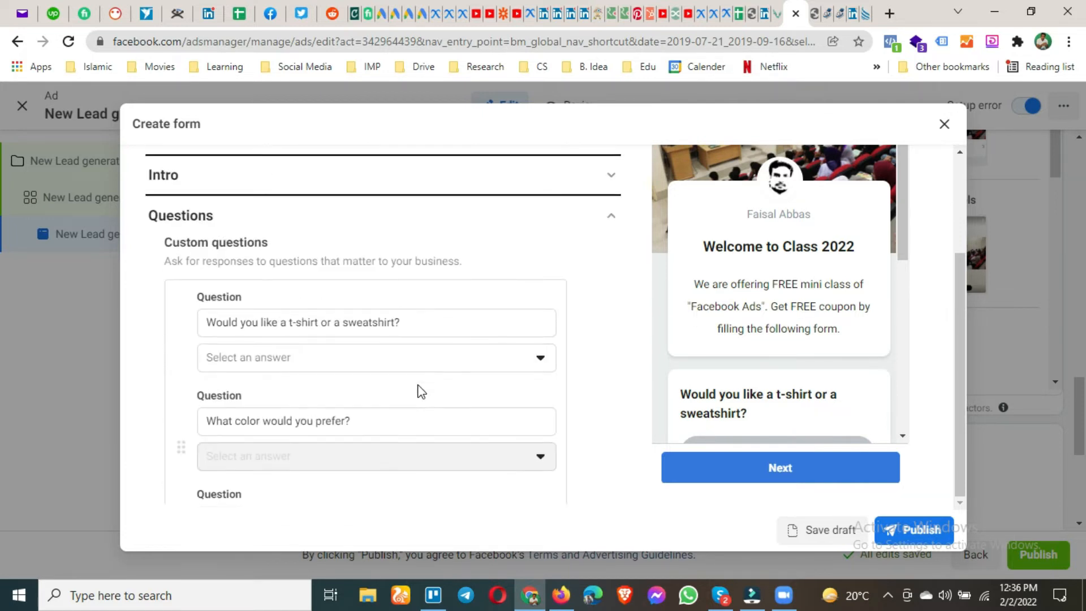
scroll(419, 390, down, 3)
click(523, 384)
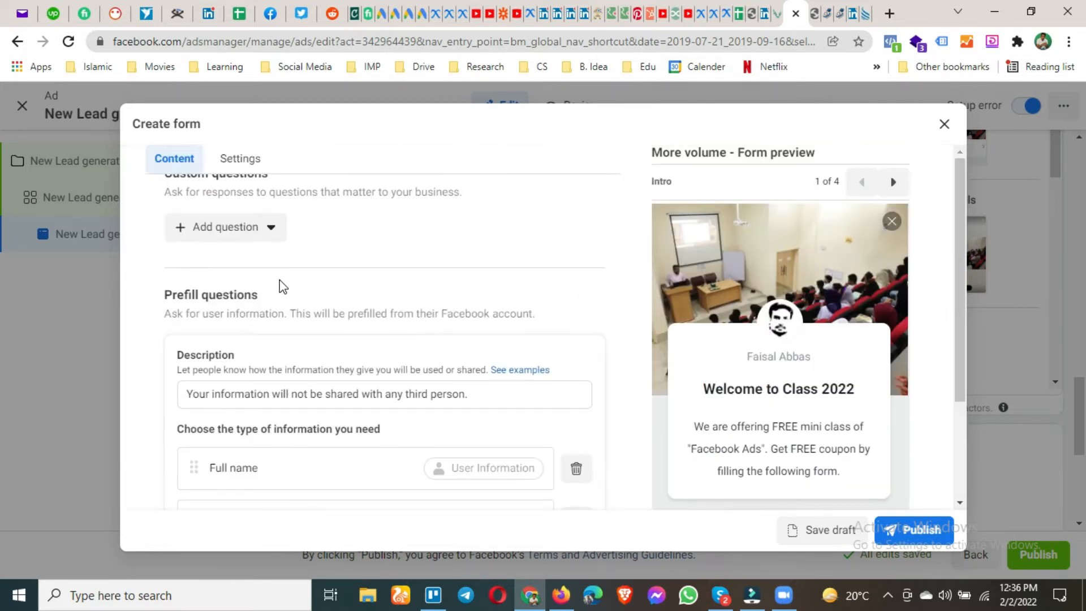
Add an appointment request question to the custom questions, look over its fields, and remove it again.
scroll(260, 243, up, 3)
click(261, 244)
scroll(260, 243, down, 3)
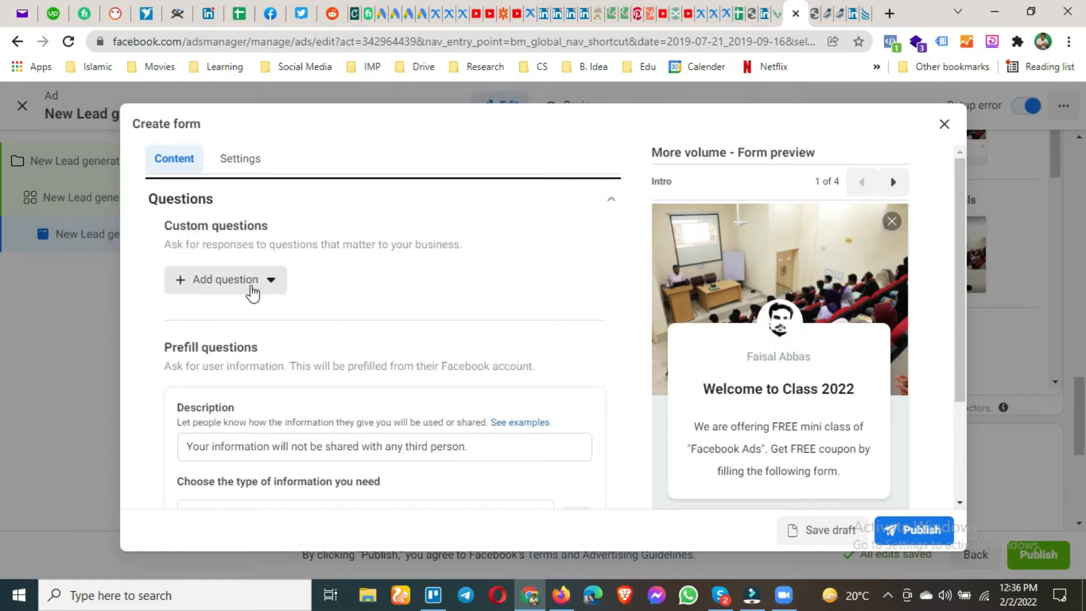
click(252, 281)
click(266, 411)
scroll(277, 340, down, 1)
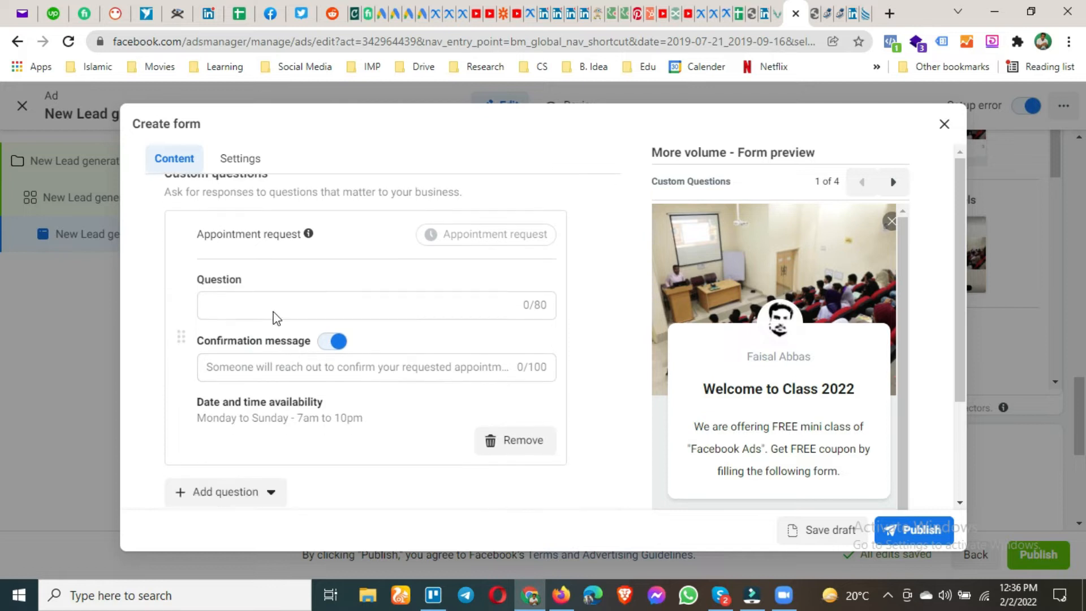
click(284, 301)
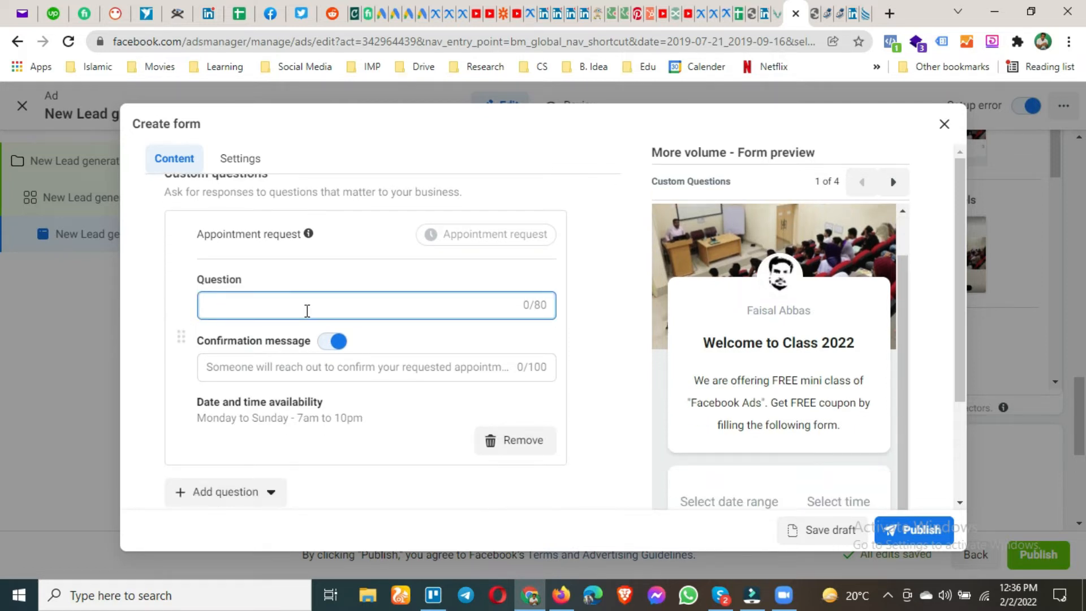
scroll(312, 374, down, 2)
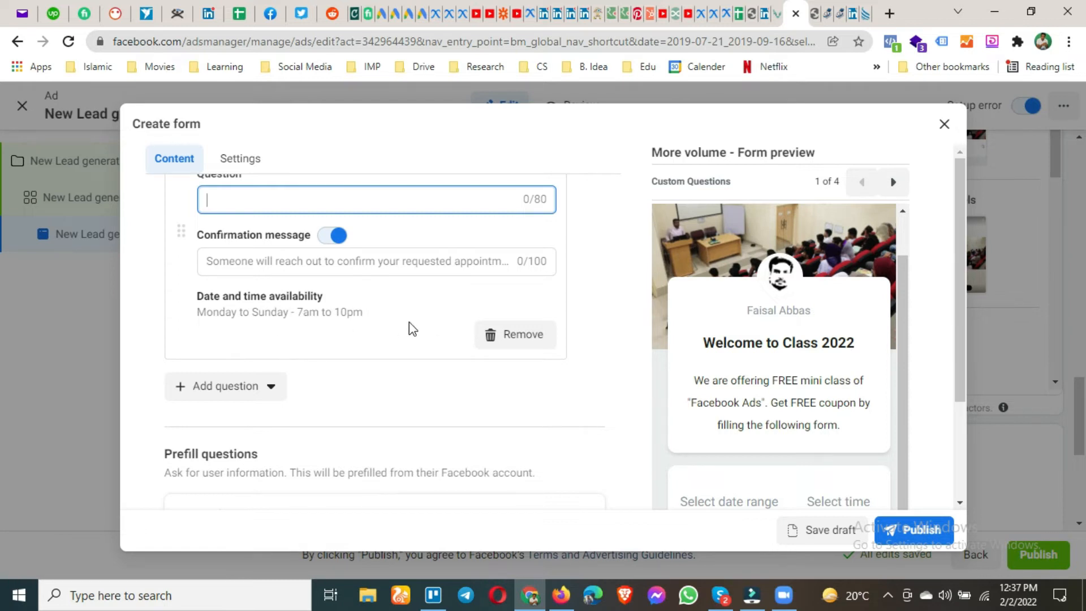
click(525, 334)
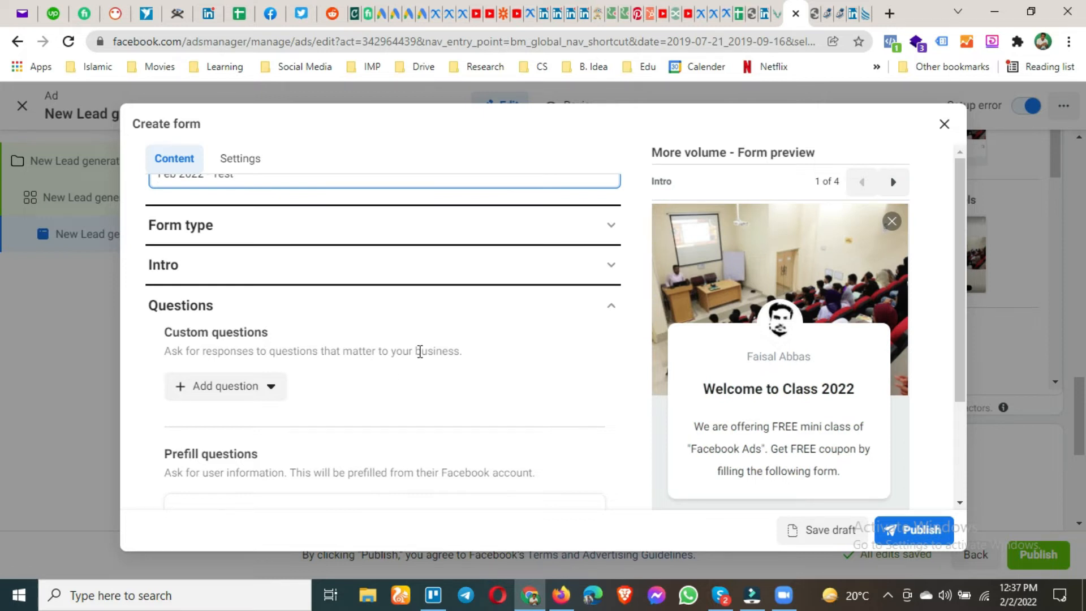
Review the prefill questions and open the form's Privacy section to examine the privacy policy and custom disclaimer fields.
scroll(334, 353, down, 4)
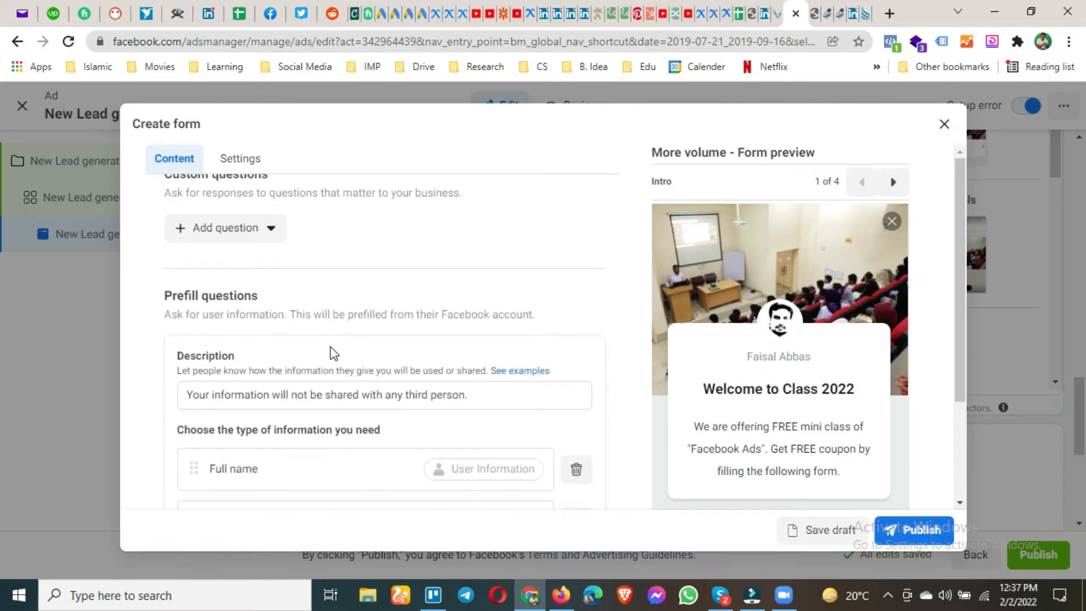
scroll(333, 353, down, 1)
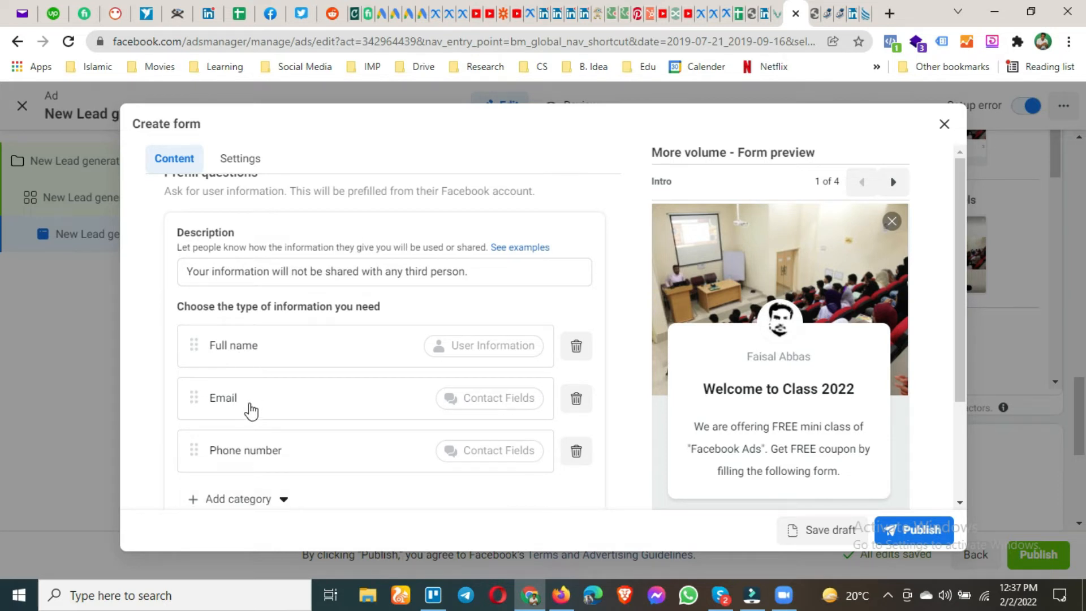
scroll(251, 411, up, 2)
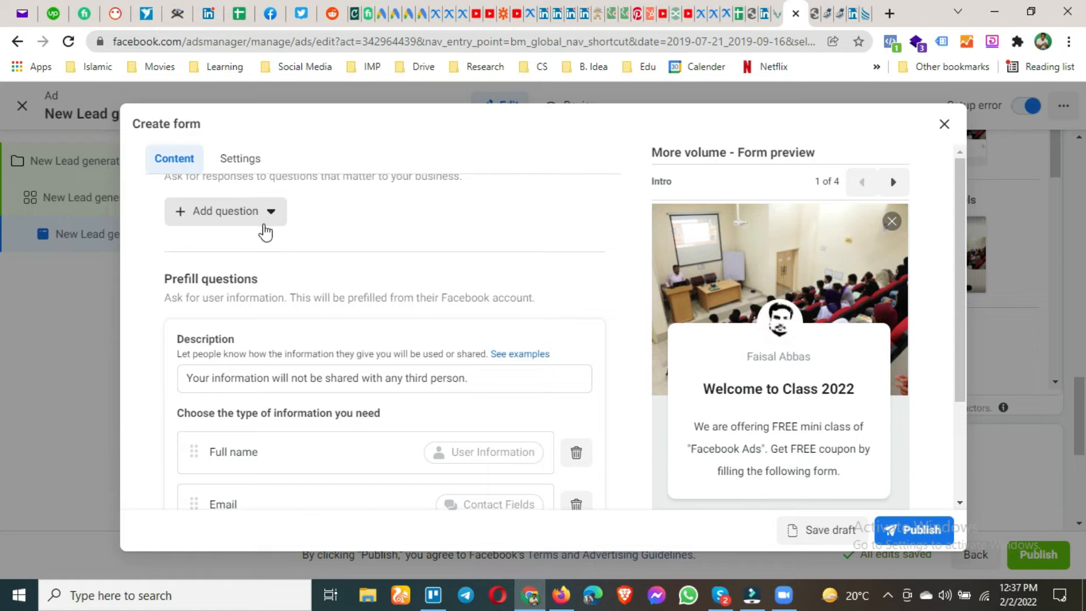
scroll(341, 323, down, 2)
scroll(341, 322, down, 3)
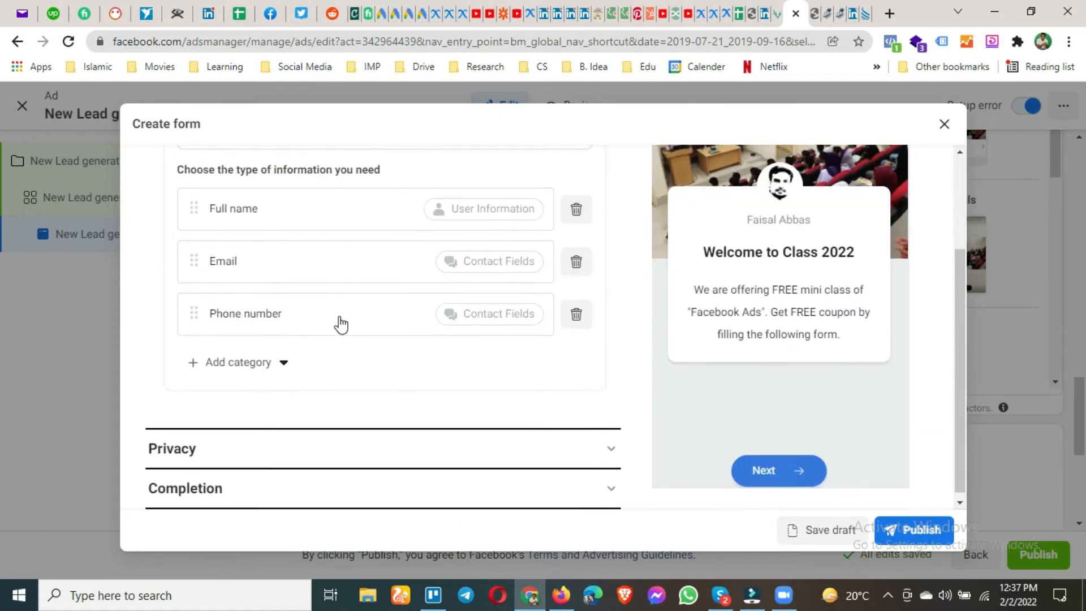
click(597, 445)
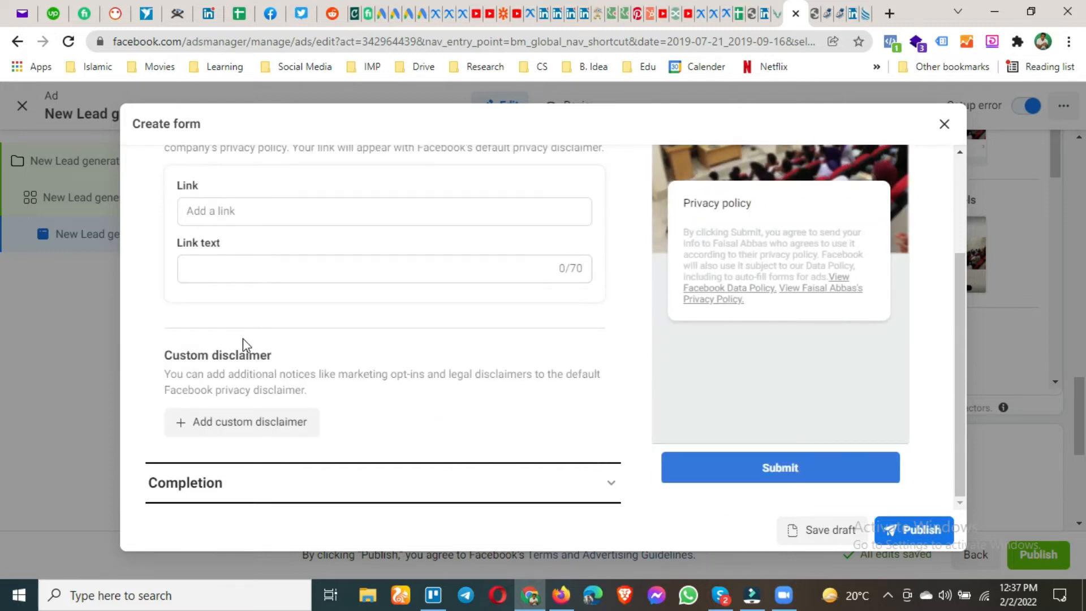
scroll(243, 338, up, 1)
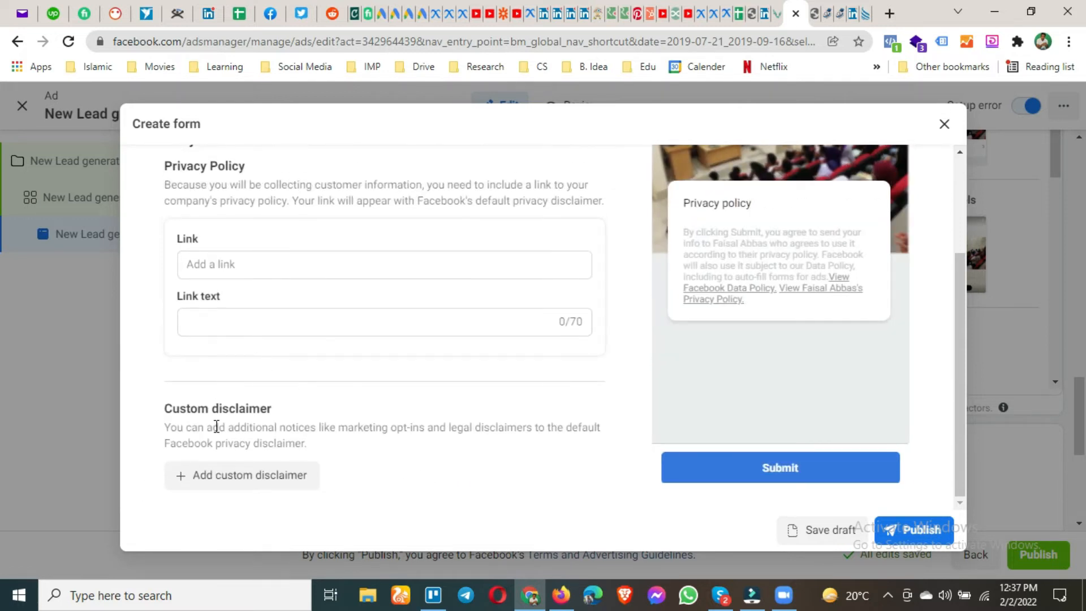
scroll(284, 415, down, 1)
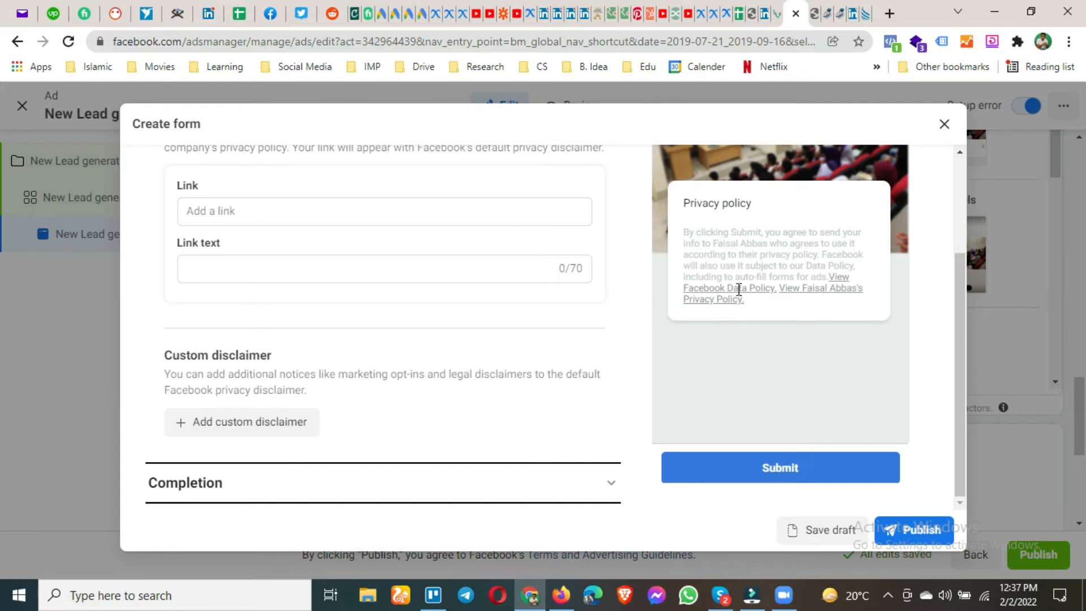
scroll(280, 257, up, 1)
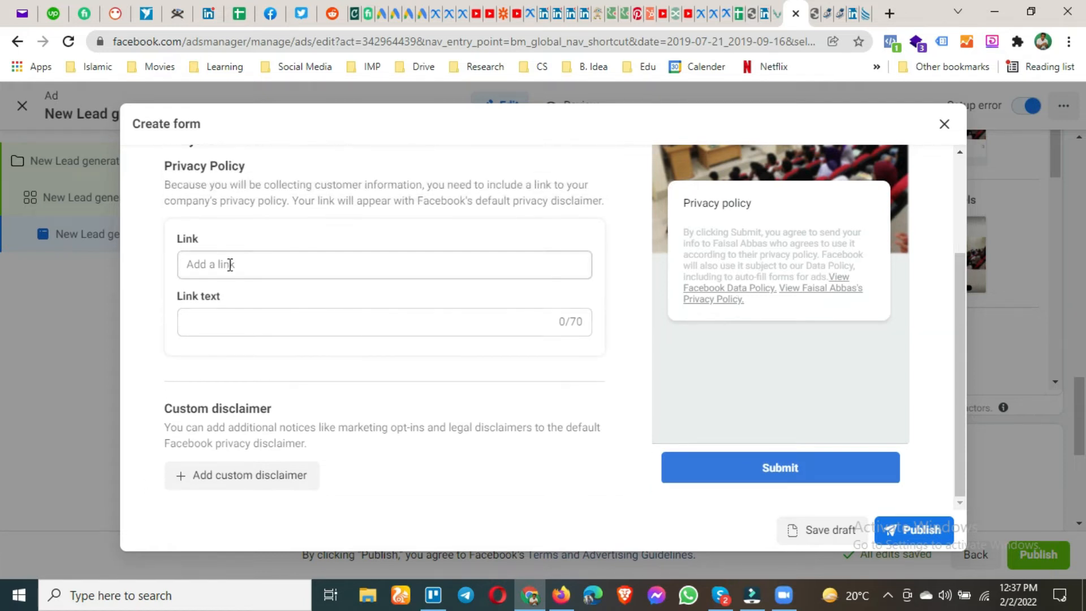
click(228, 264)
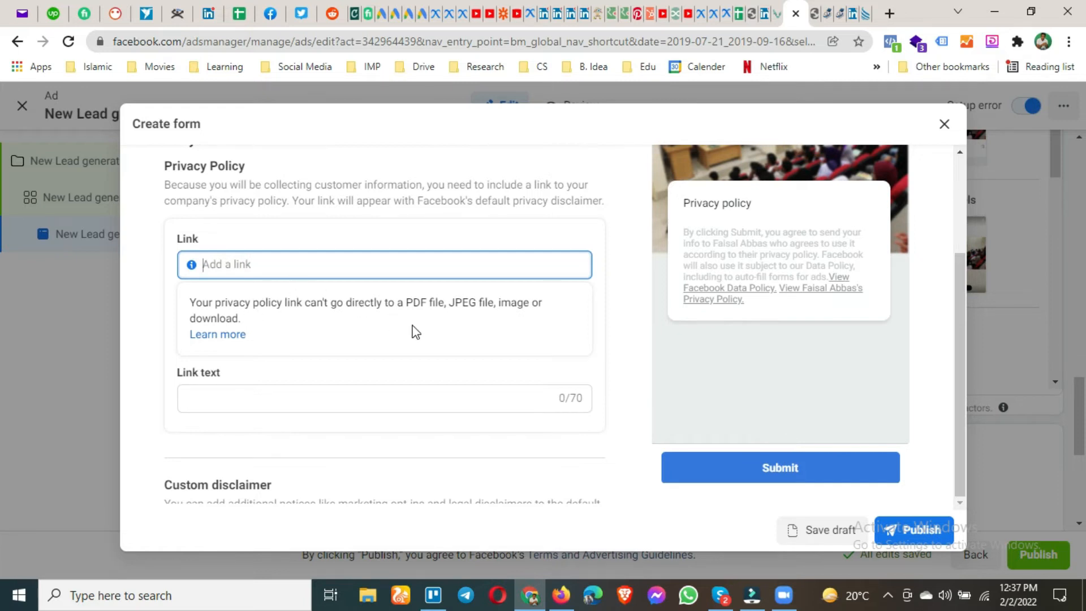
text(w)
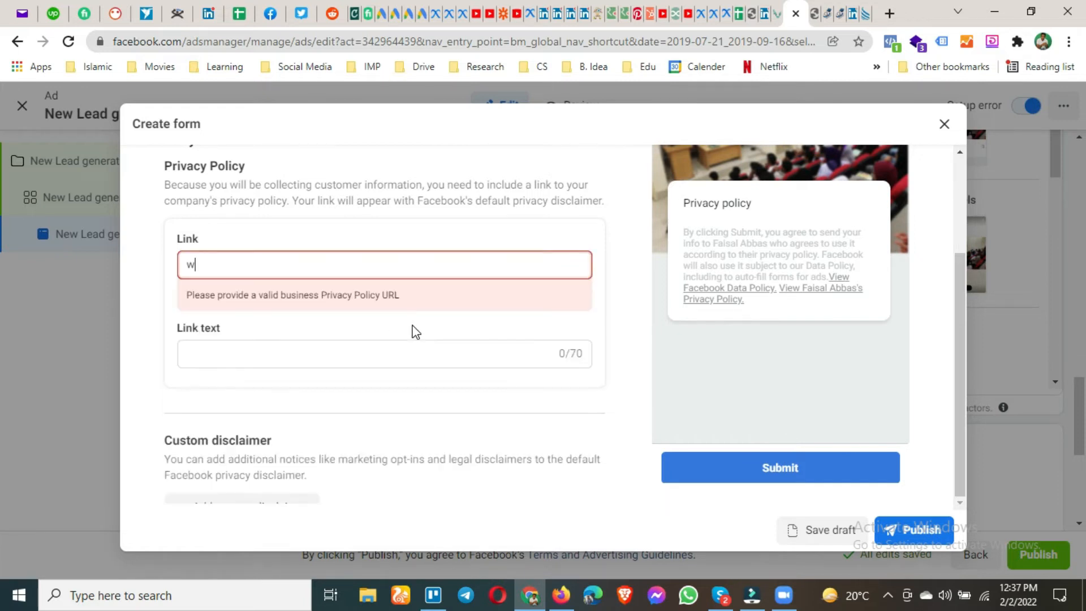
text(ww.centennialsol)
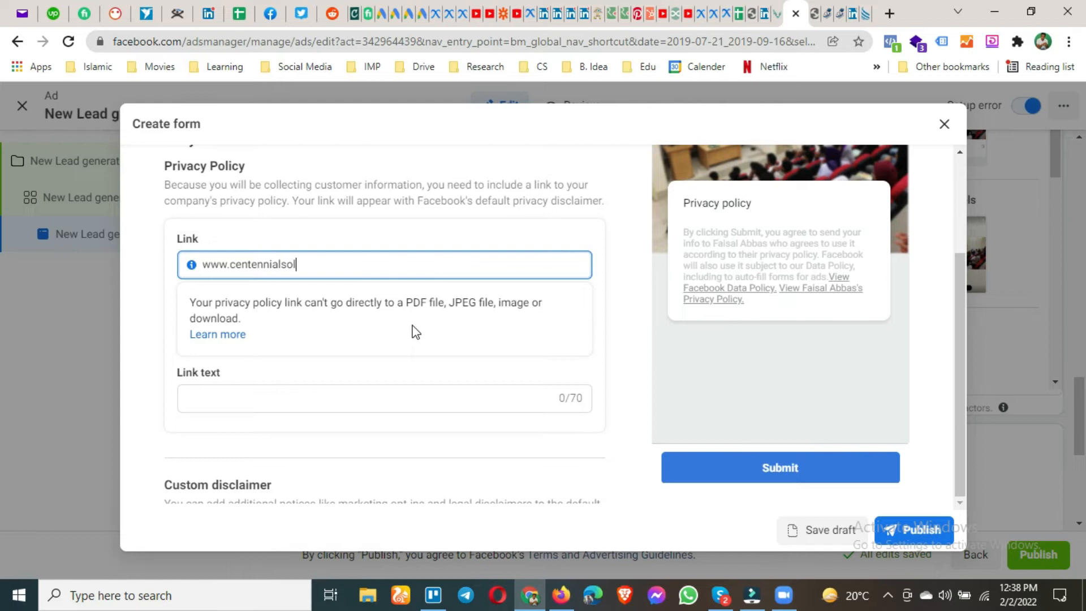
text(.com/privacy-policy)
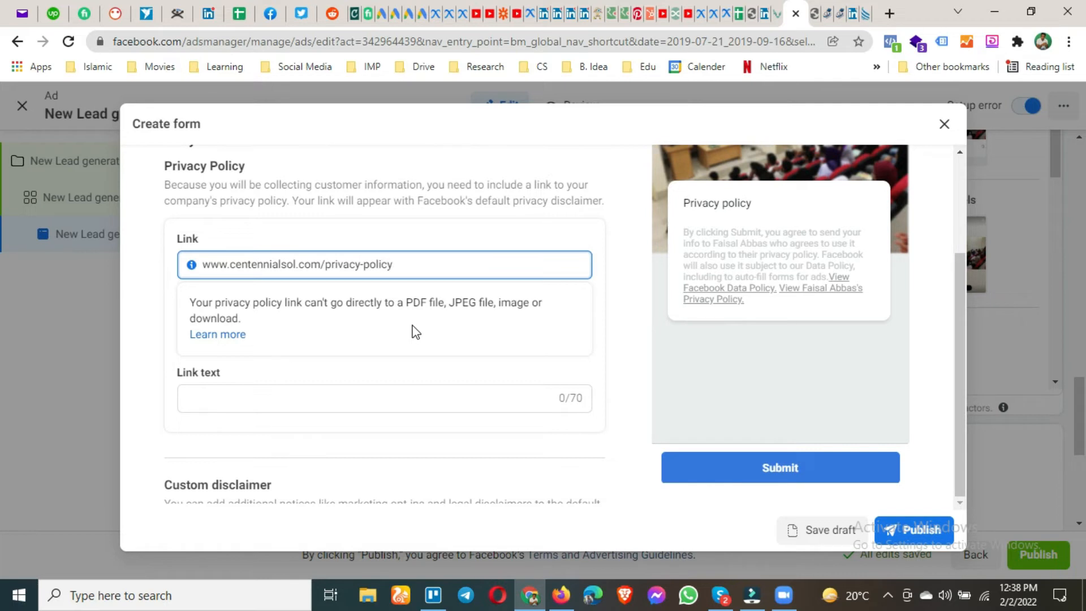
key(BackSpace)
key(BackSpace)
click(375, 406)
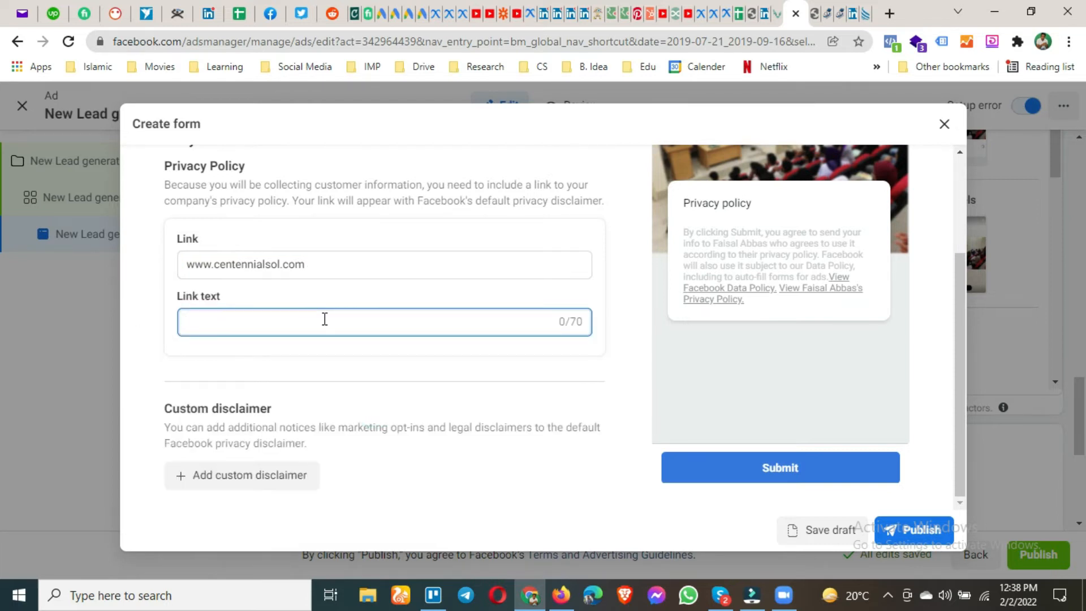
Open the Completion section and set the message headline to "Thanks, Your Information Received.".
scroll(324, 320, down, 1)
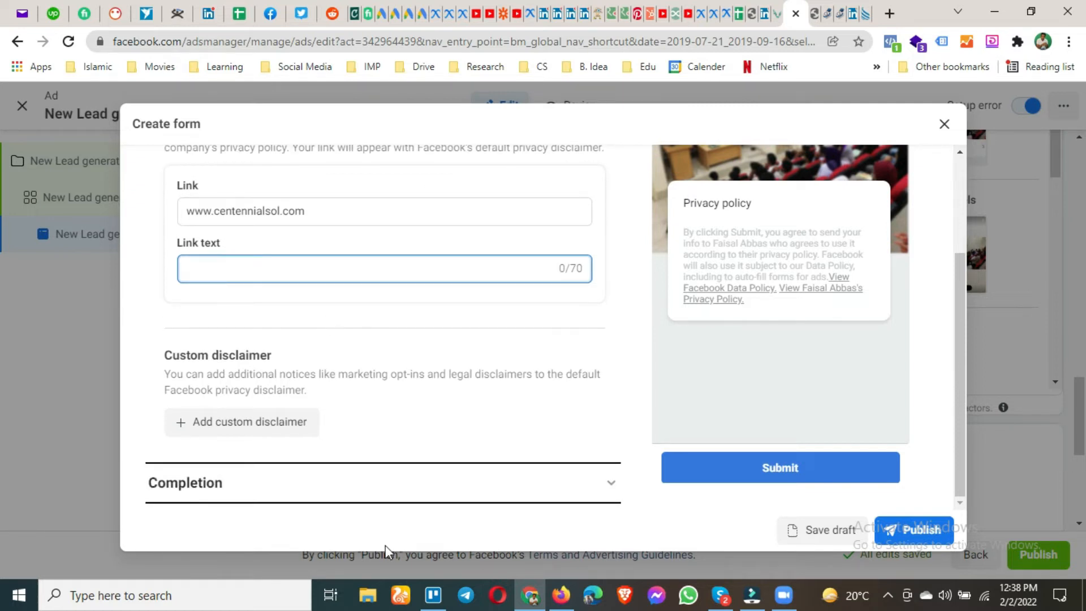
click(281, 481)
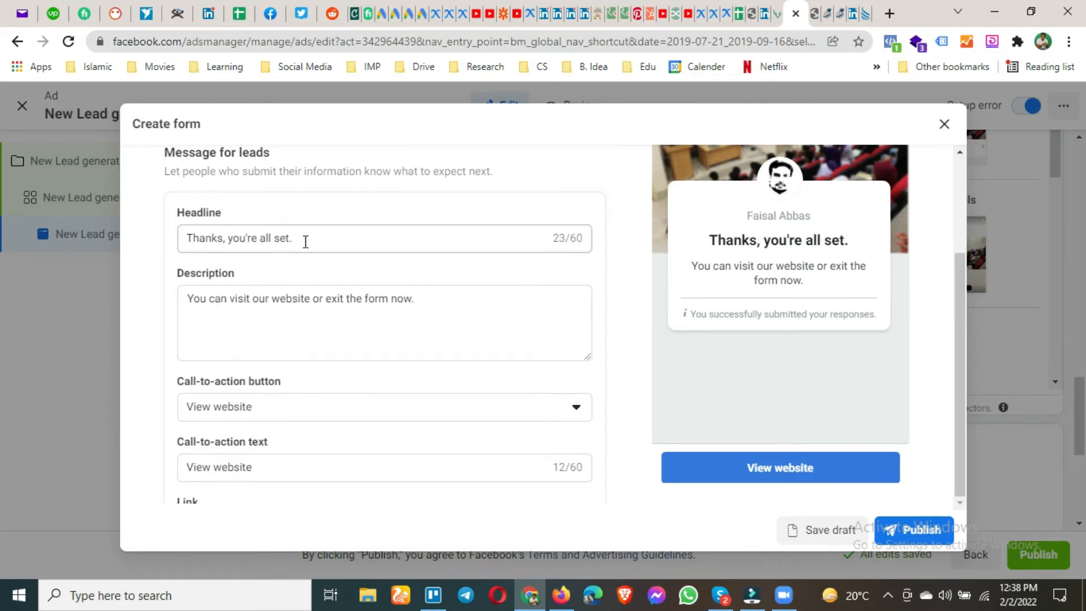
drag(229, 238, 332, 247)
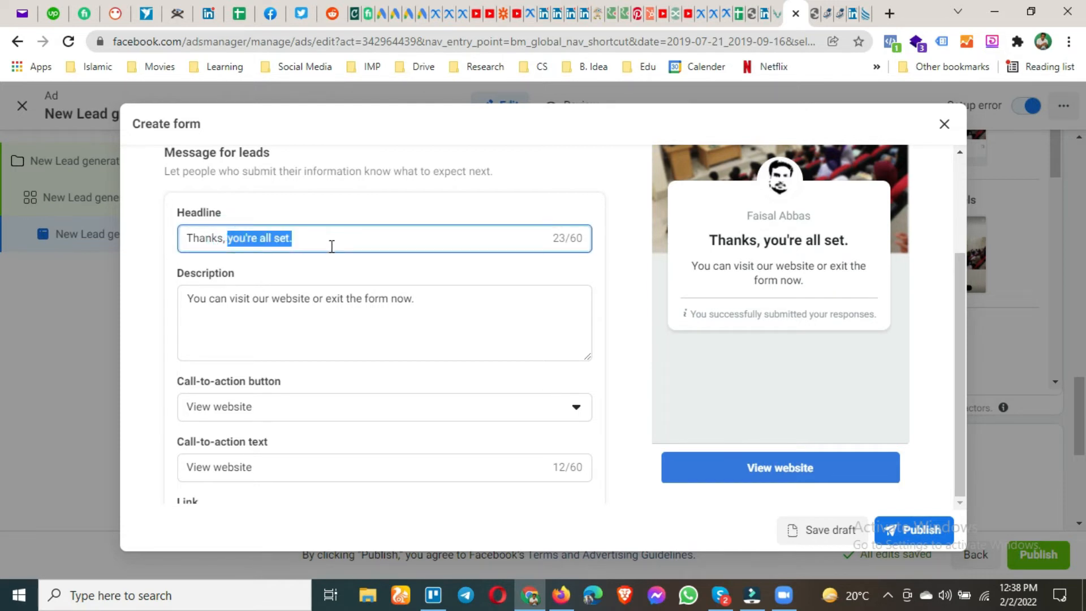
text(Your Information )
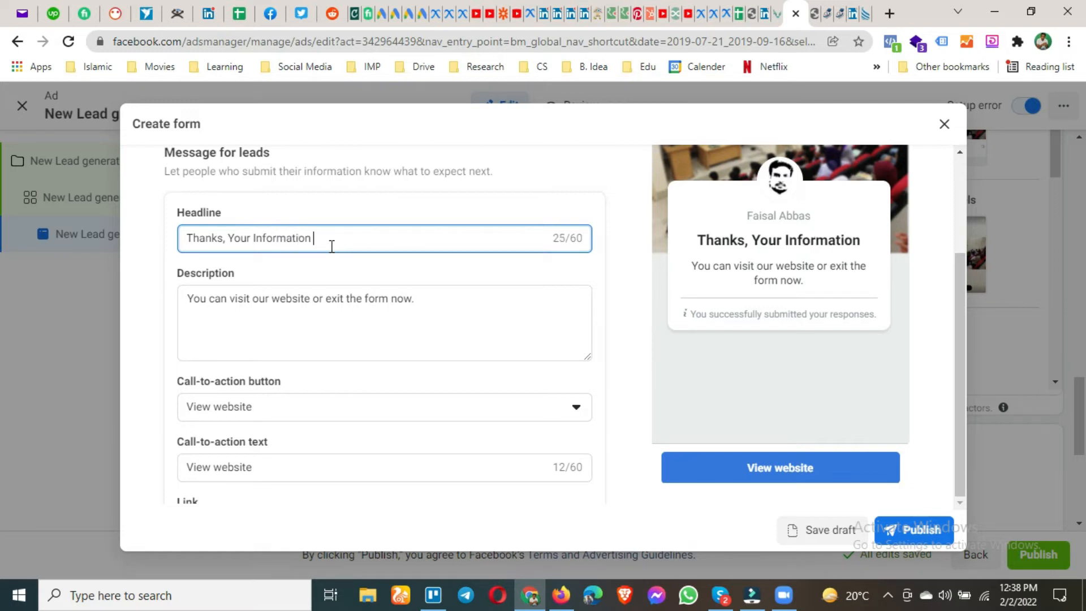
text(Recei)
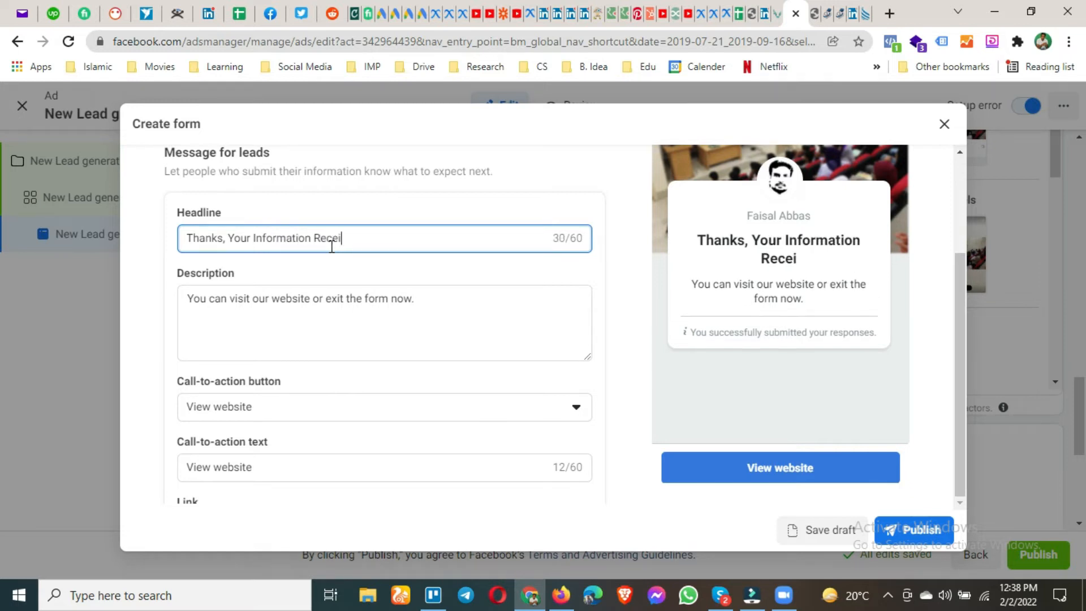
text(ved.)
Set the completion message's call-to-action button to Call business.
click(333, 302)
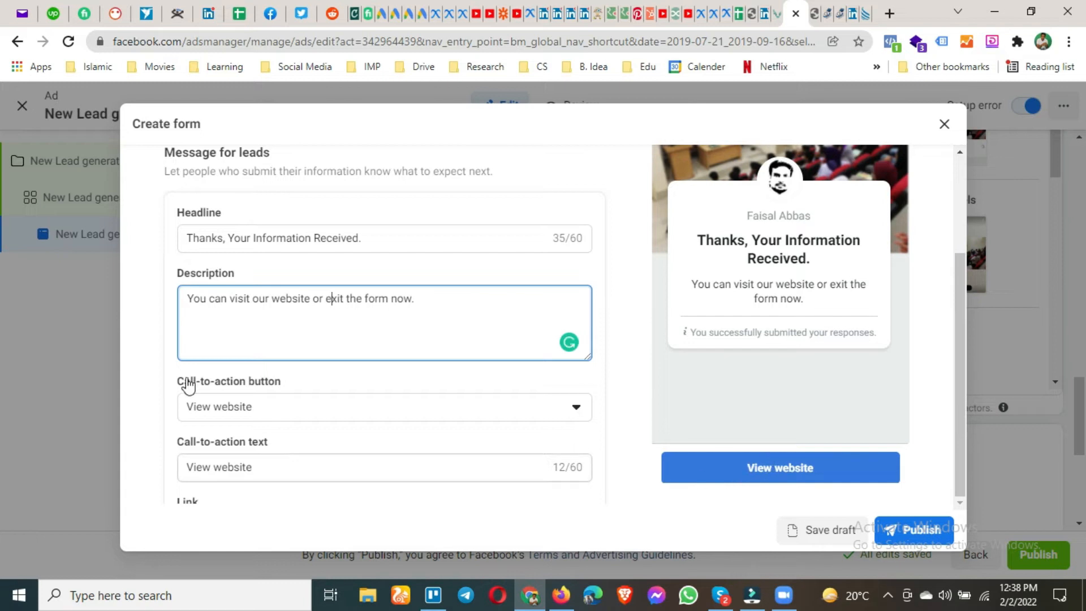
scroll(192, 385, down, 2)
click(306, 327)
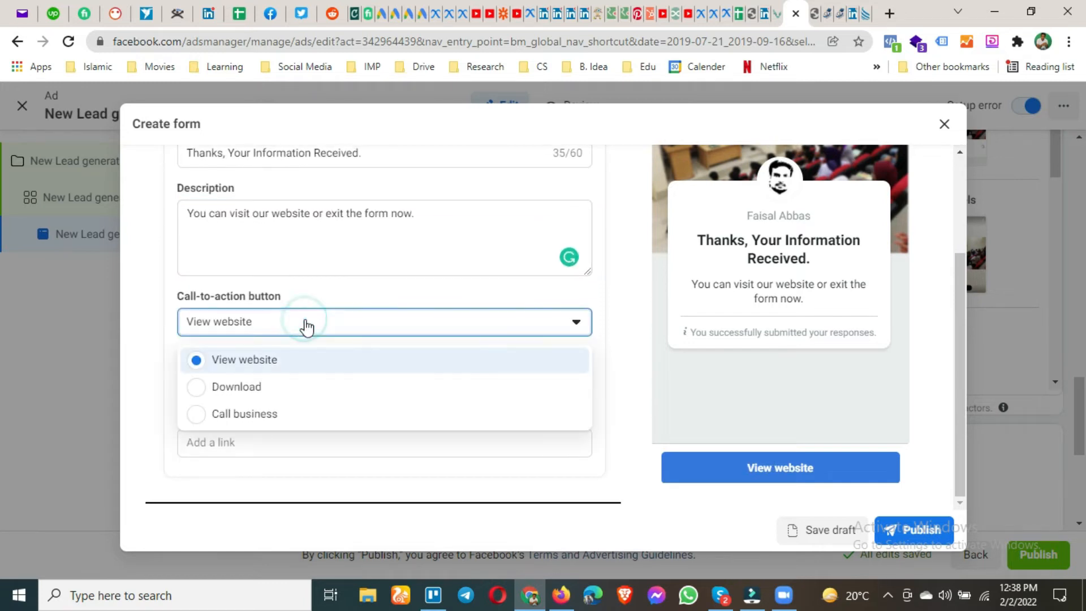
click(224, 417)
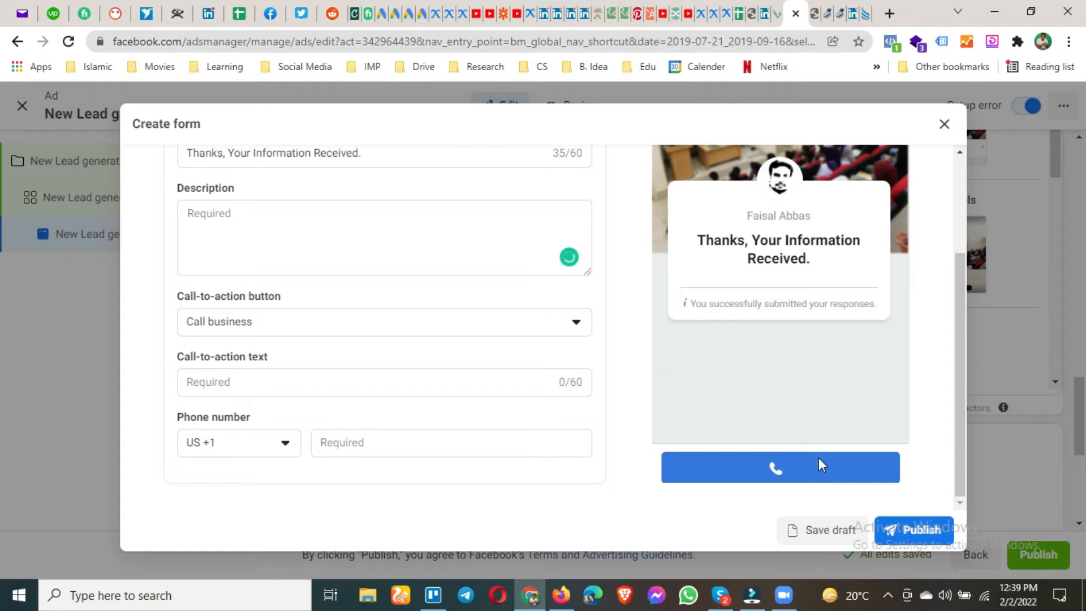
Change the completion message's call-to-action button to View website and set its text to "Visit Our Courses Page".
click(332, 320)
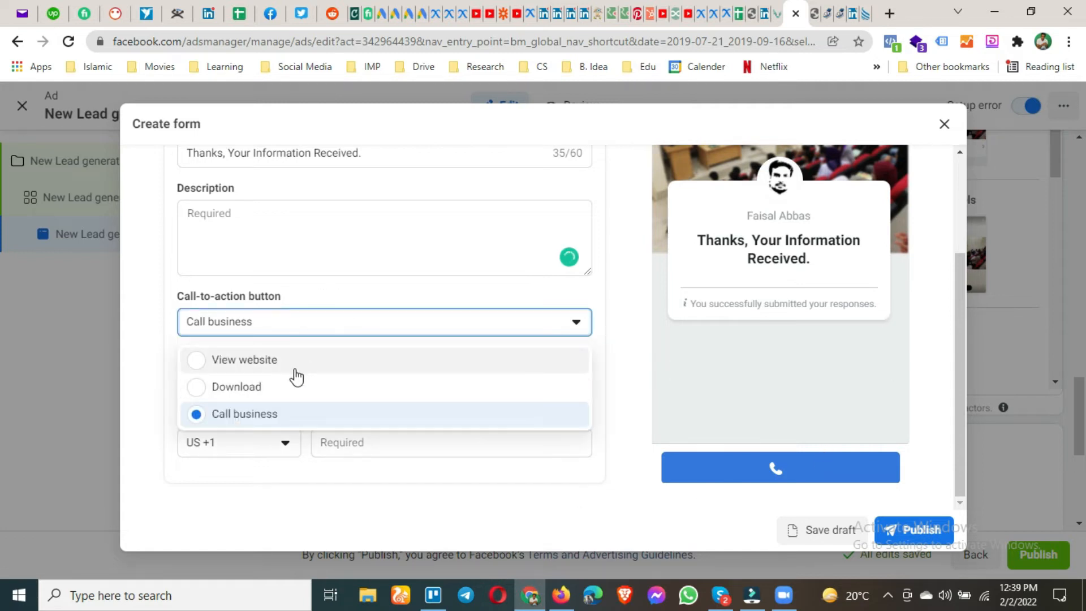
click(284, 387)
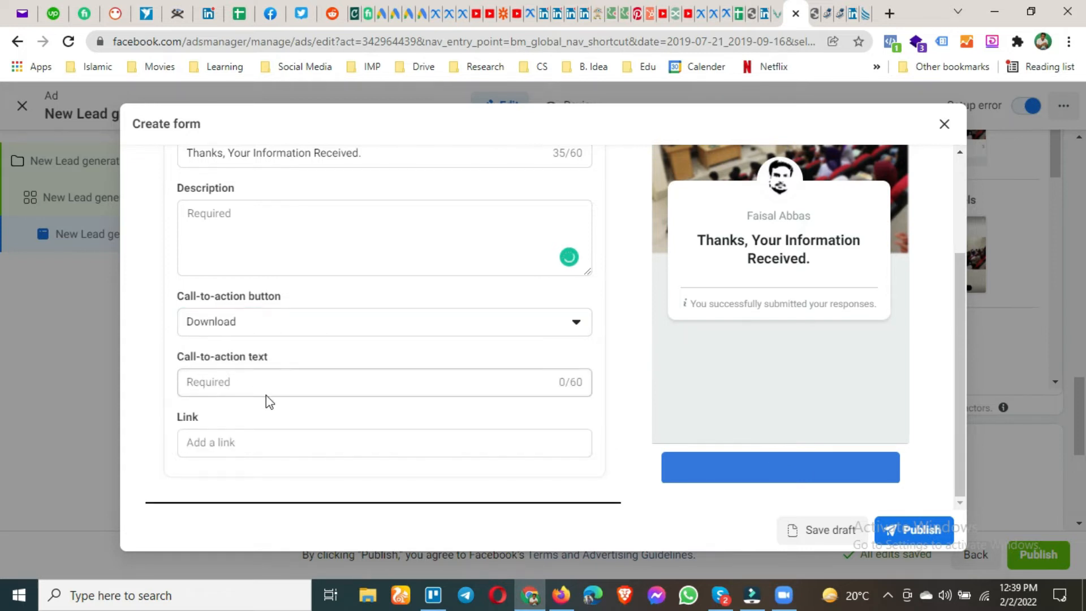
click(351, 320)
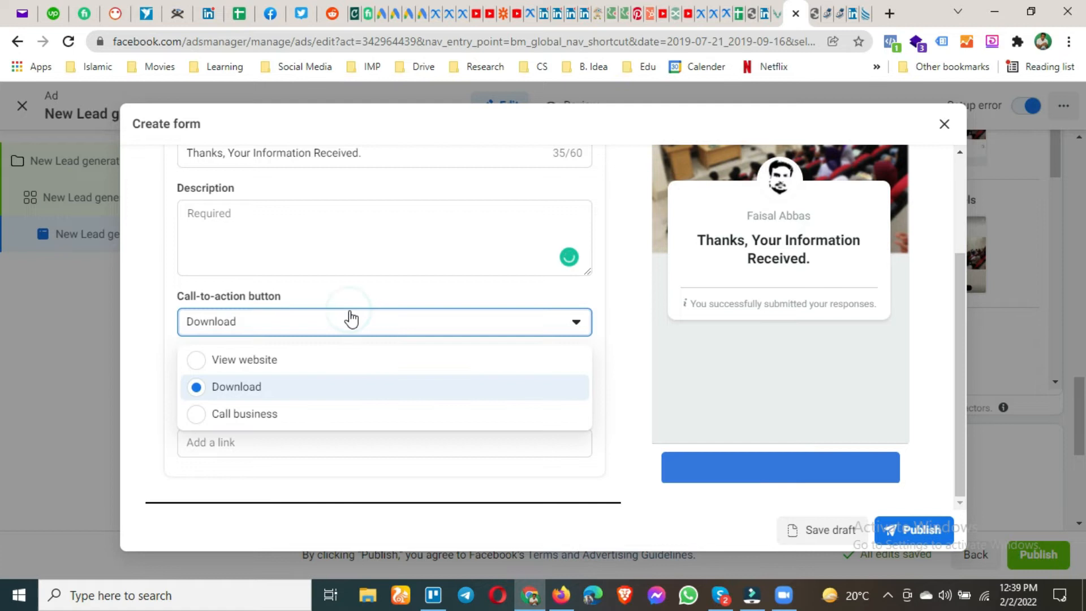
click(327, 361)
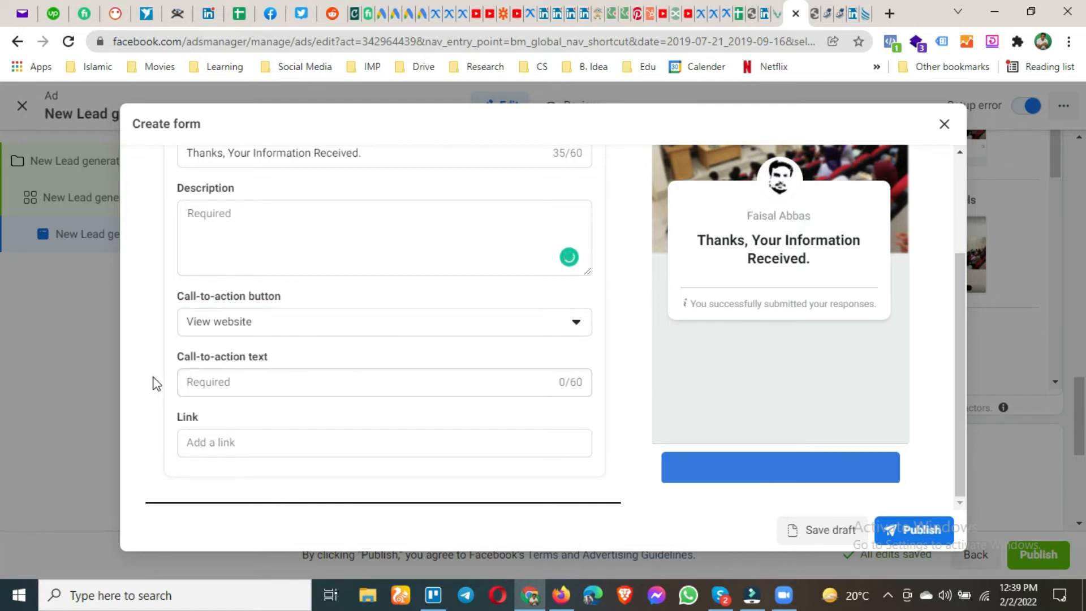
click(295, 386)
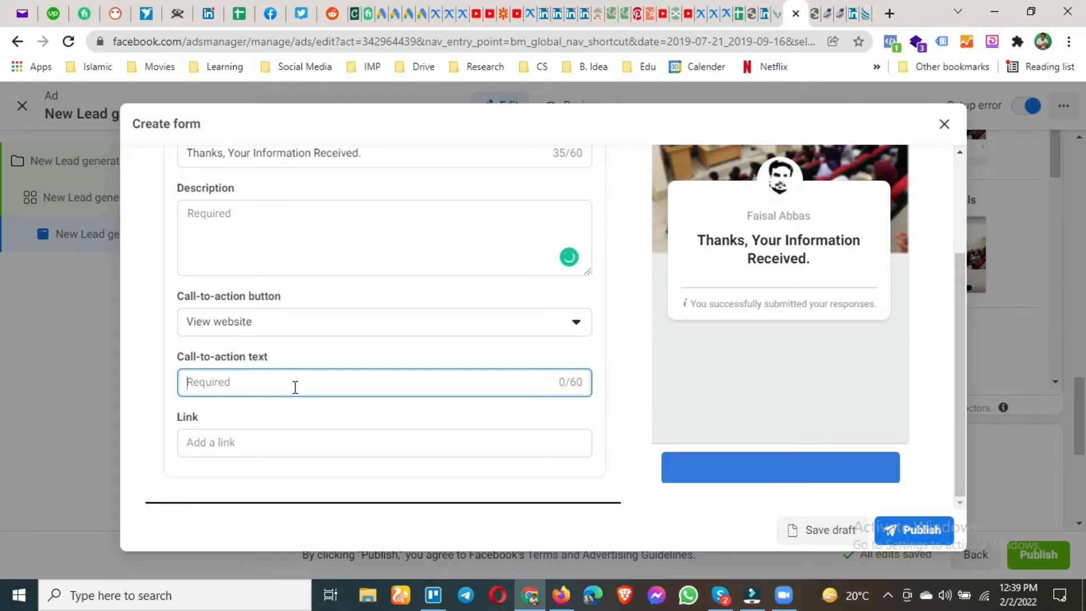
text(Visit Our Courses Page)
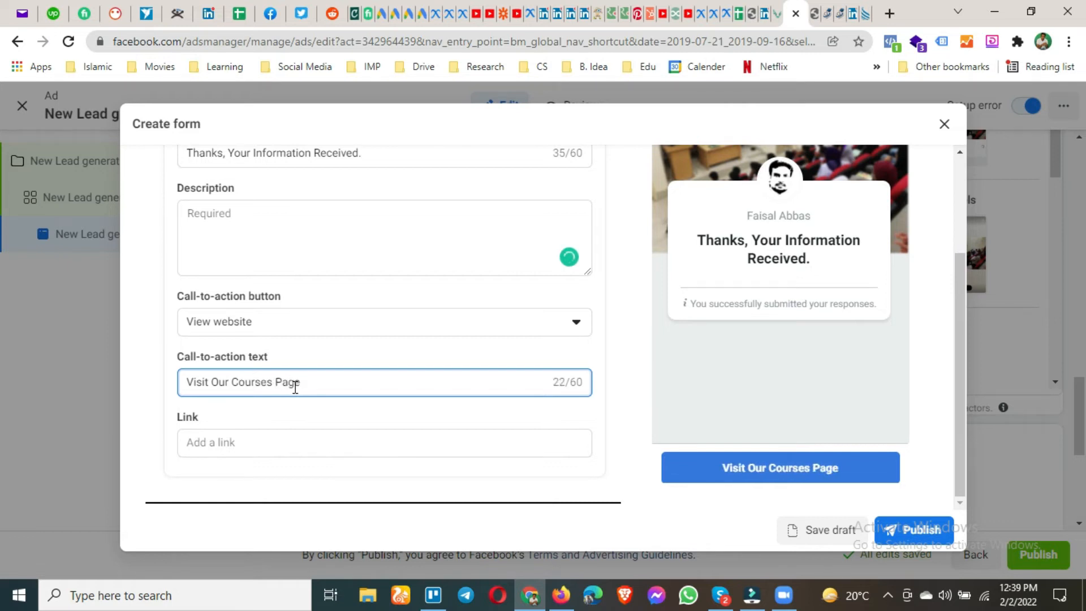
click(299, 440)
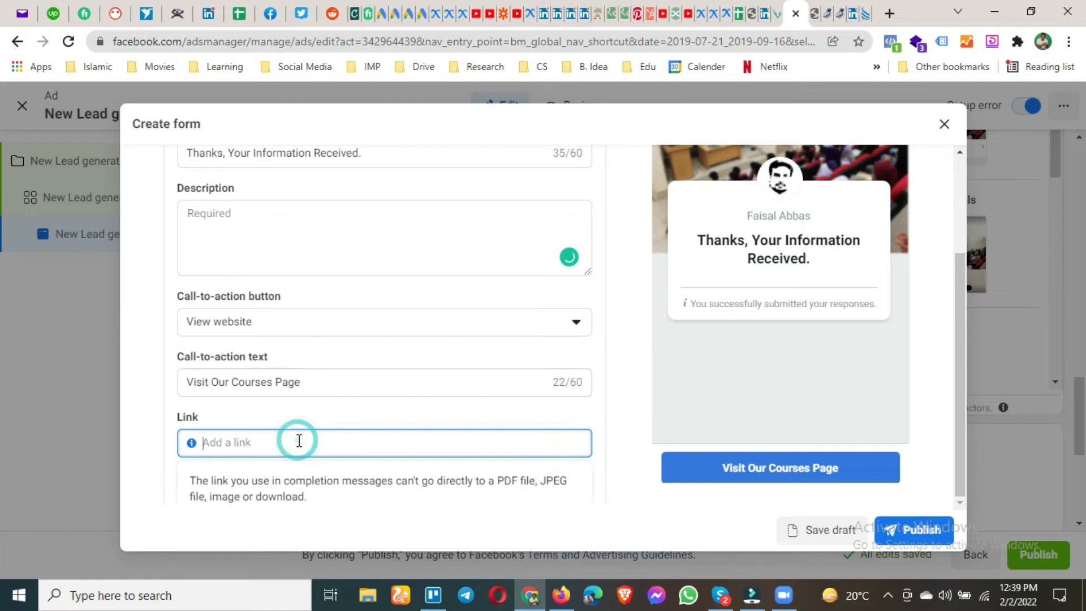
text(ww)
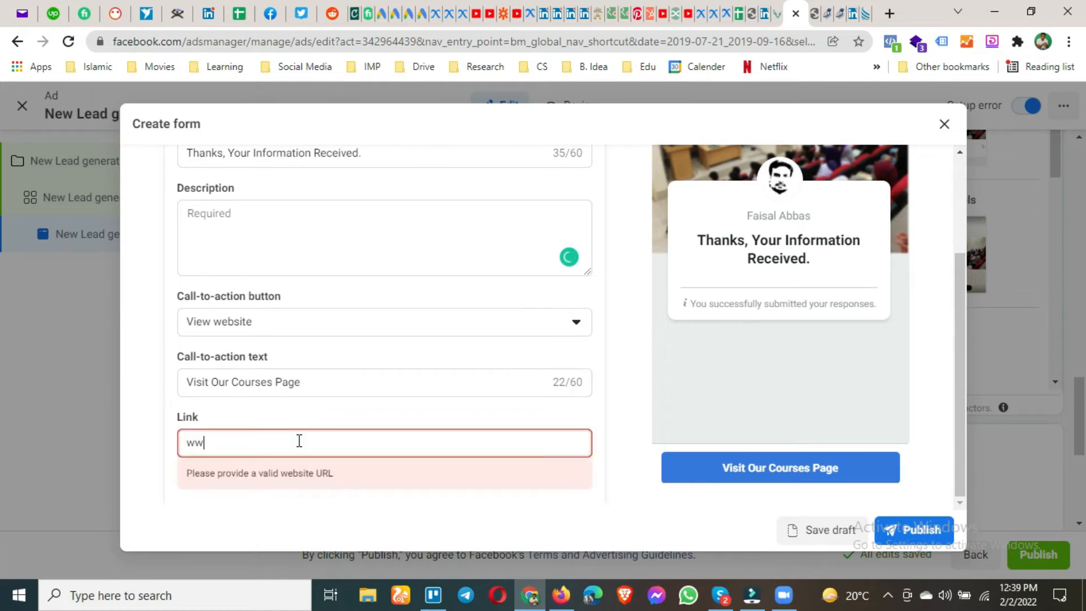
text(w.centen)
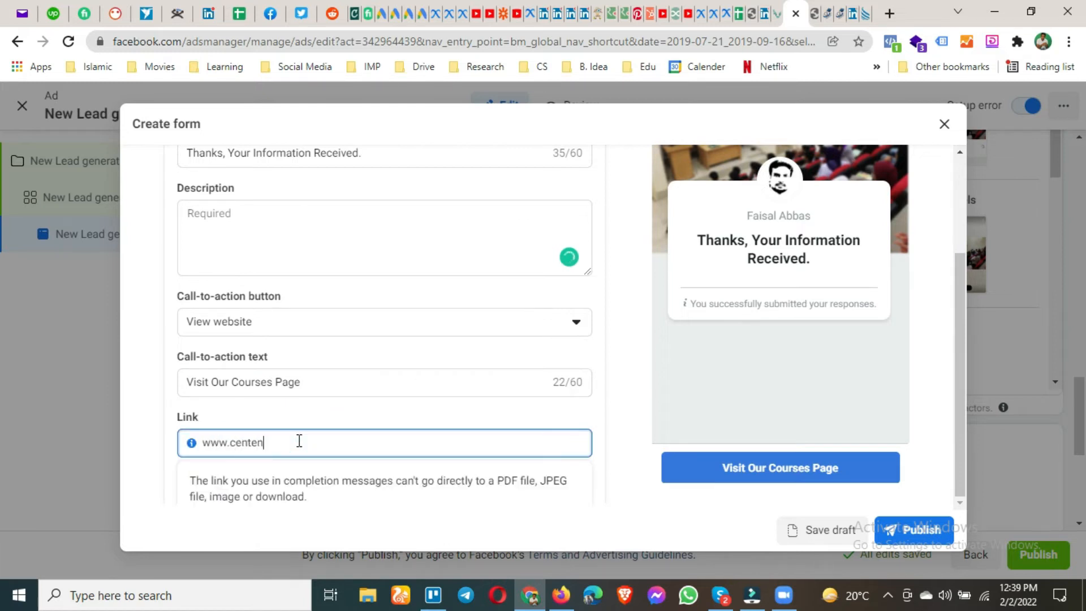
text(nialsol.)
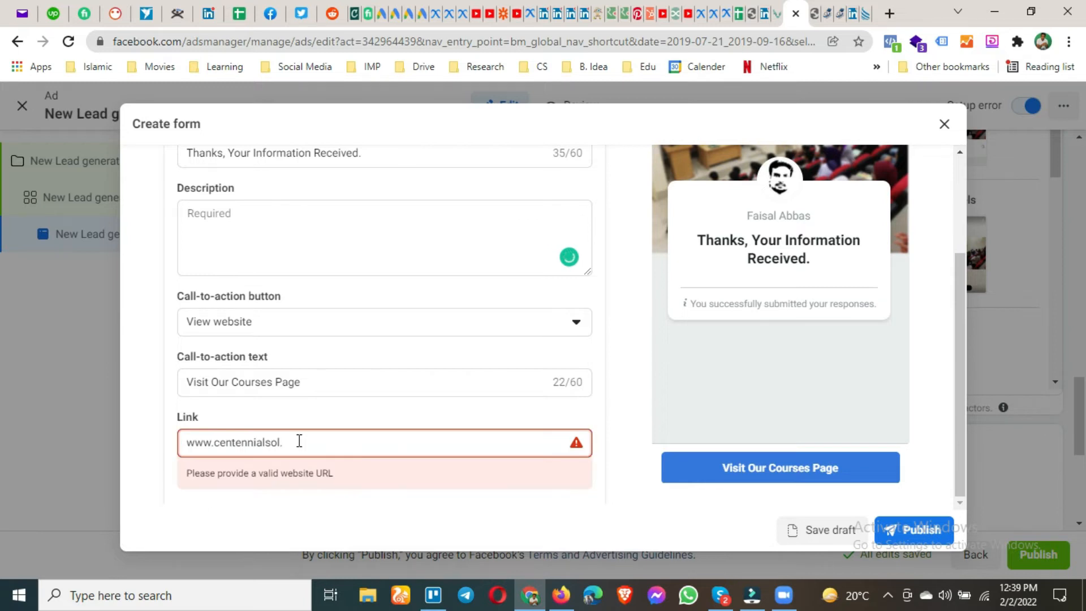
text(com/courses)
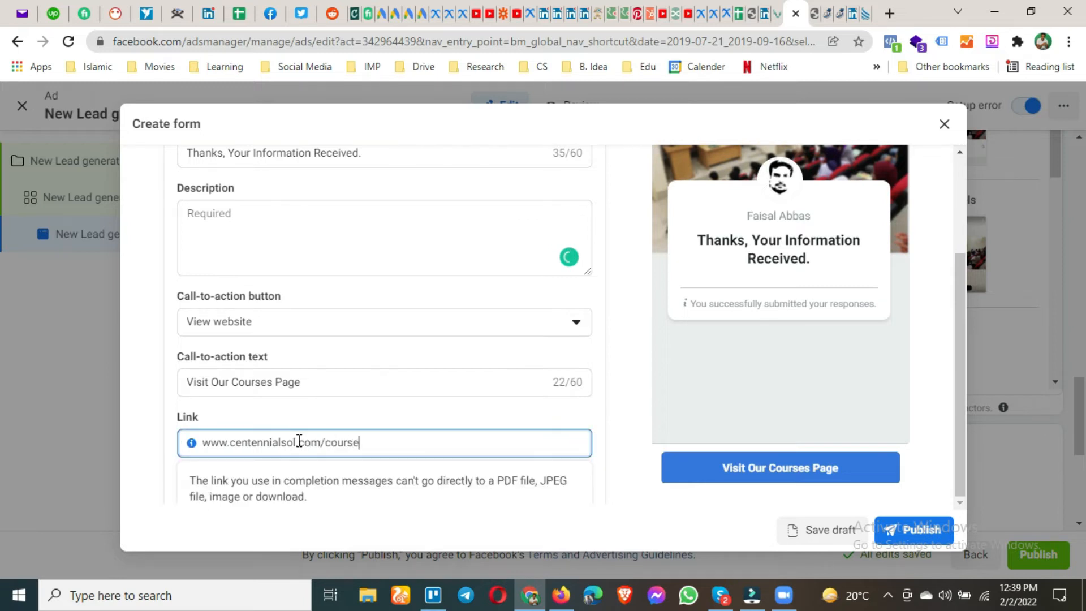
Enter "Our representative will contact you soon." as the completion message's description.
click(344, 225)
scroll(330, 253, up, 2)
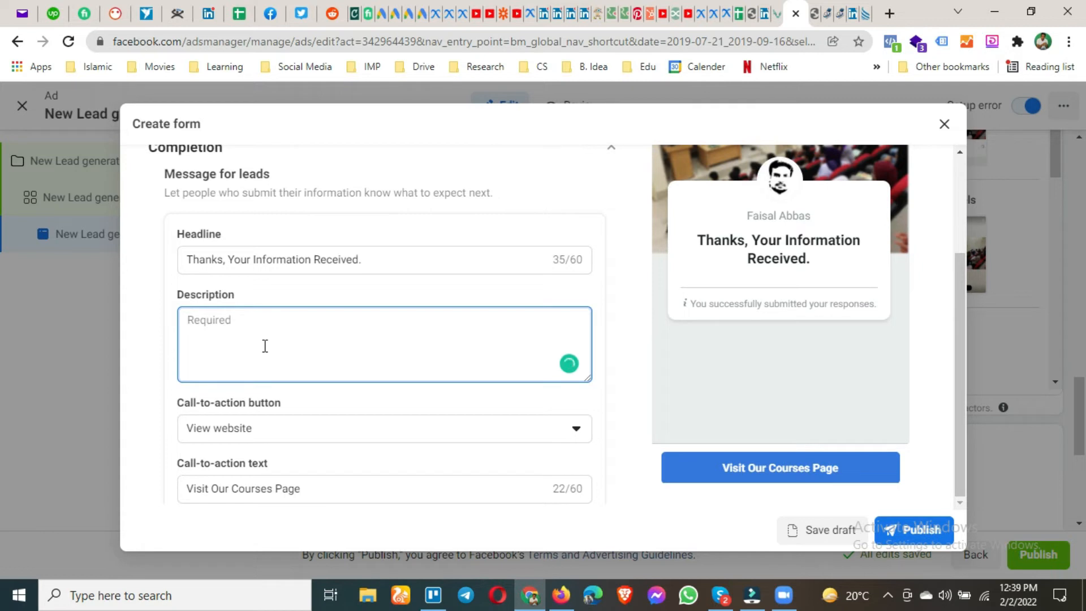
text(Our repo)
key(BackSpace)
text(resentative with)
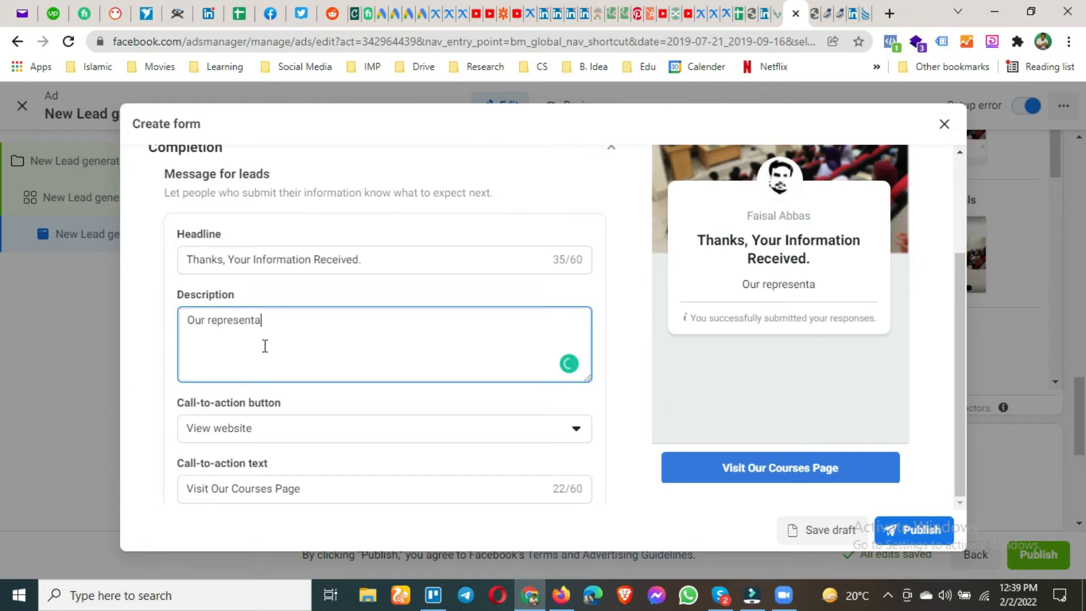
key(BackSpace)
key(BackSpace)
text(ll contact you)
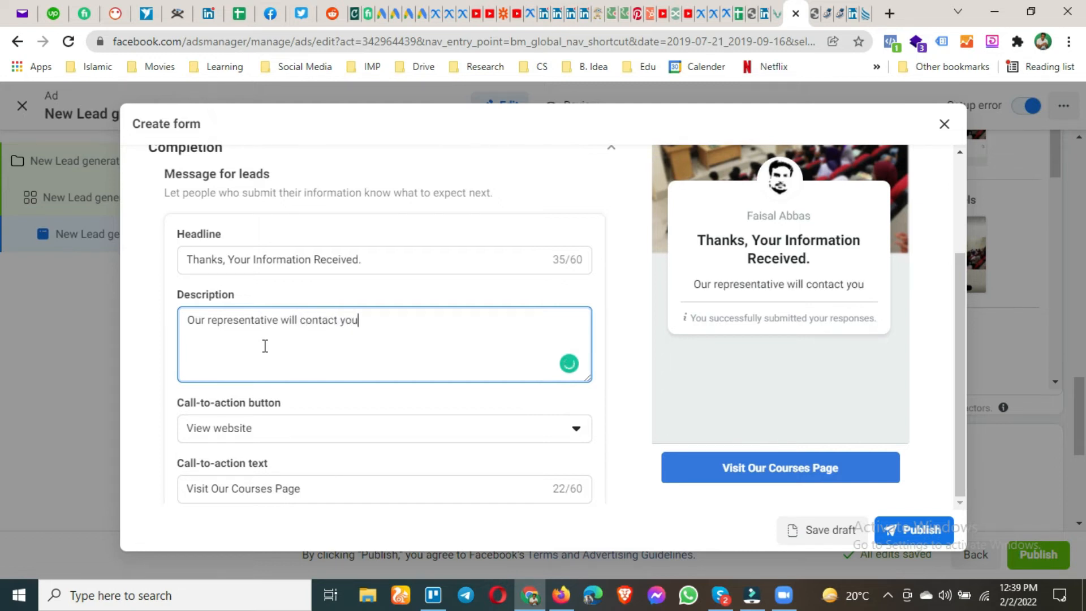
text( soon.)
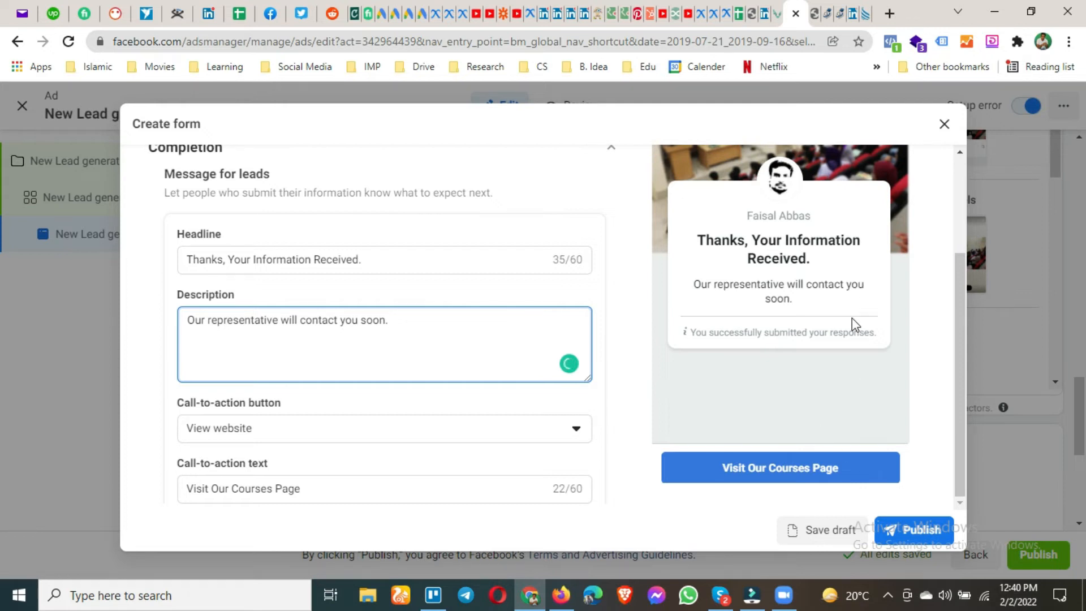
Review the form preview from the intro through the contact information, privacy policy and completion message pages.
scroll(807, 269, up, 3)
scroll(803, 269, down, 2)
scroll(803, 270, up, 2)
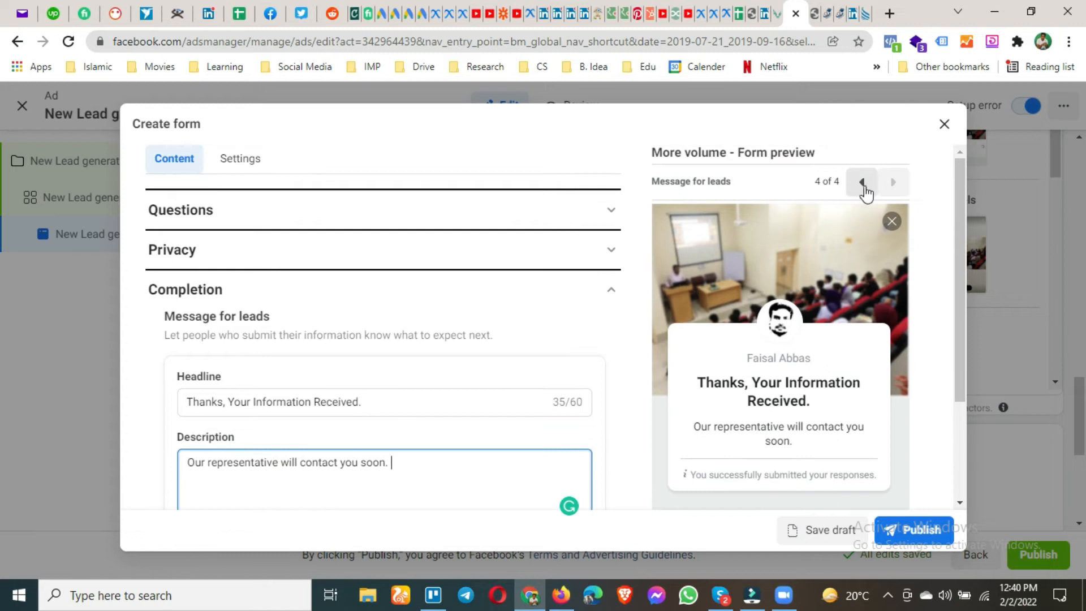
click(863, 182)
click(862, 182)
click(863, 182)
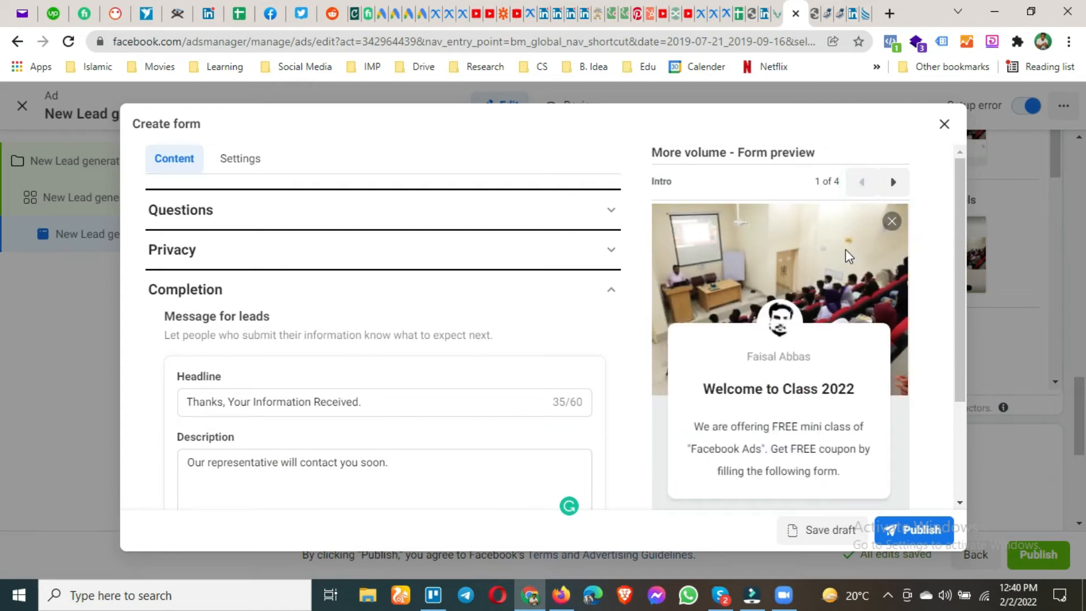
scroll(848, 256, down, 1)
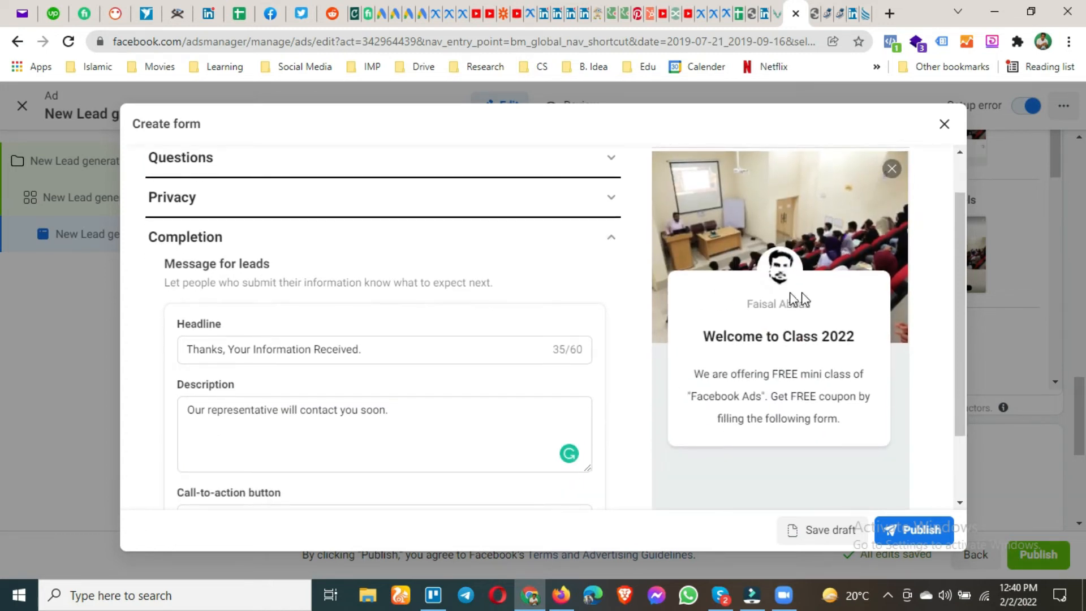
scroll(837, 387, up, 1)
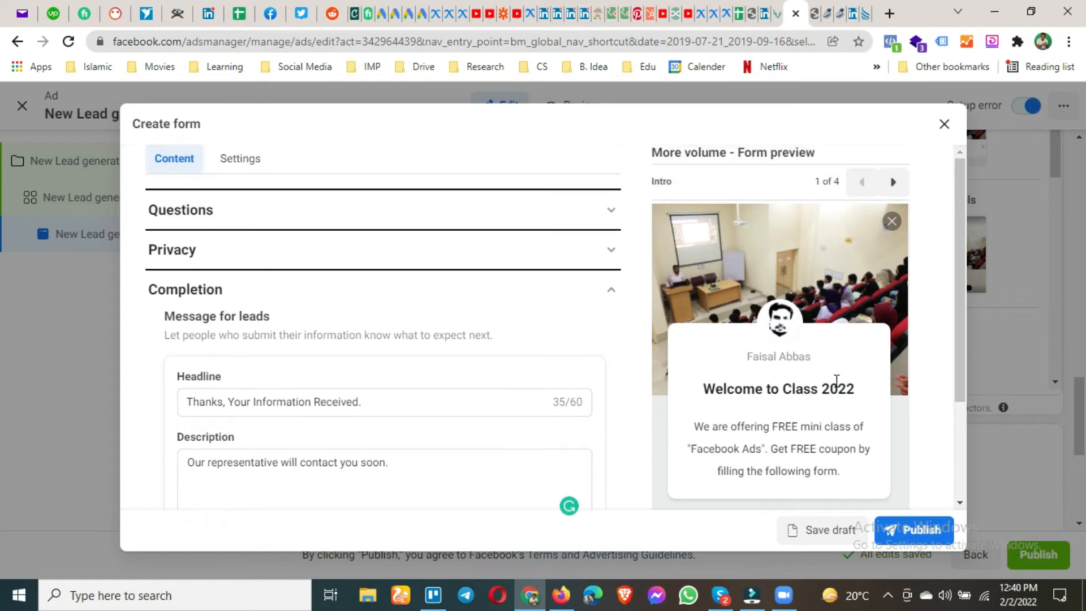
click(893, 183)
scroll(742, 367, down, 3)
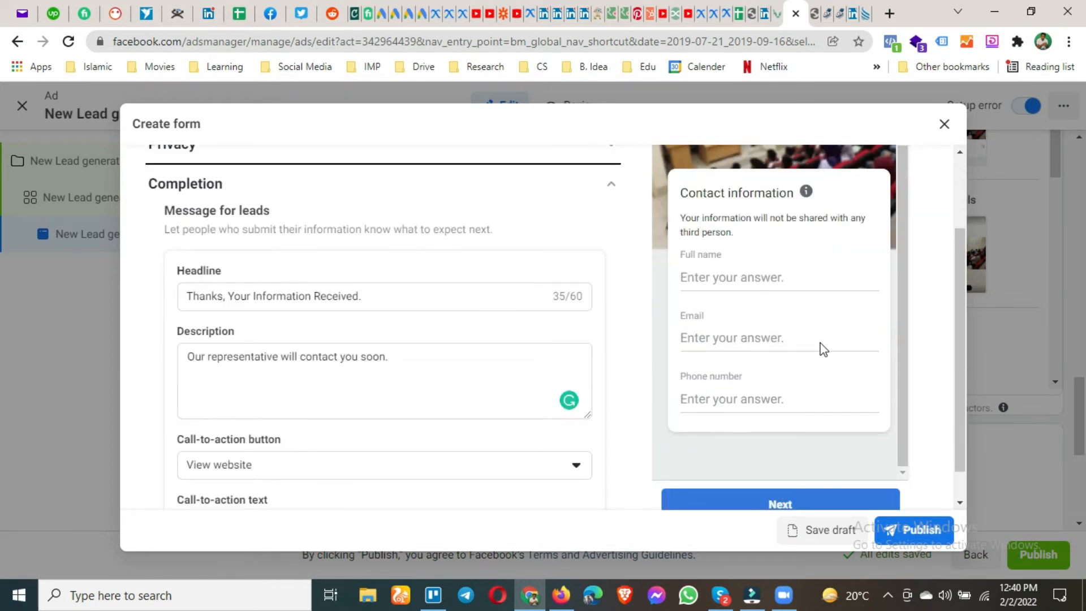
scroll(821, 351, up, 1)
scroll(862, 312, up, 2)
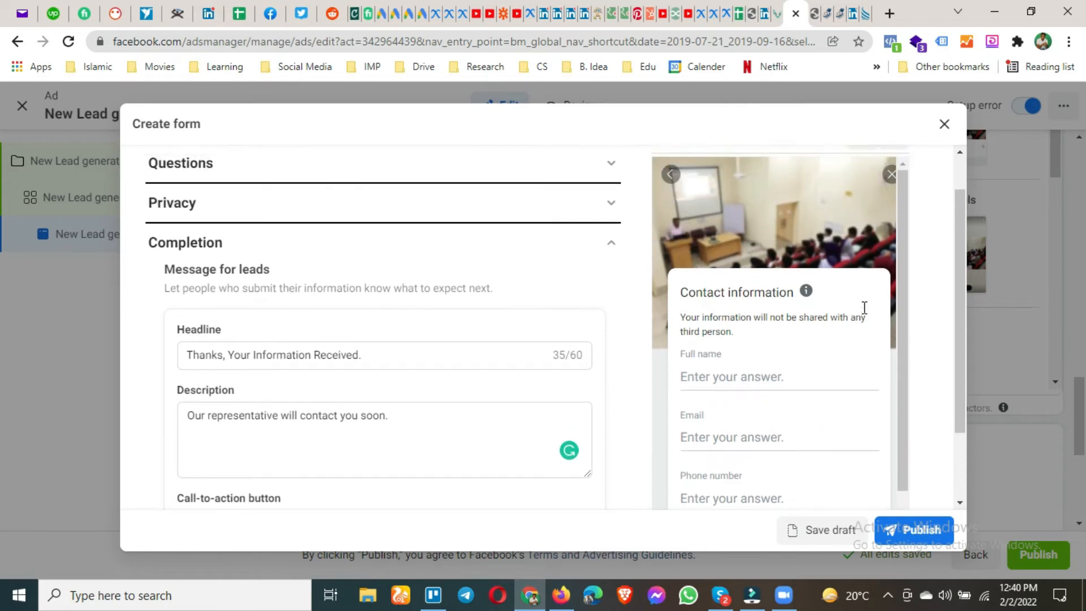
click(891, 179)
scroll(848, 340, down, 3)
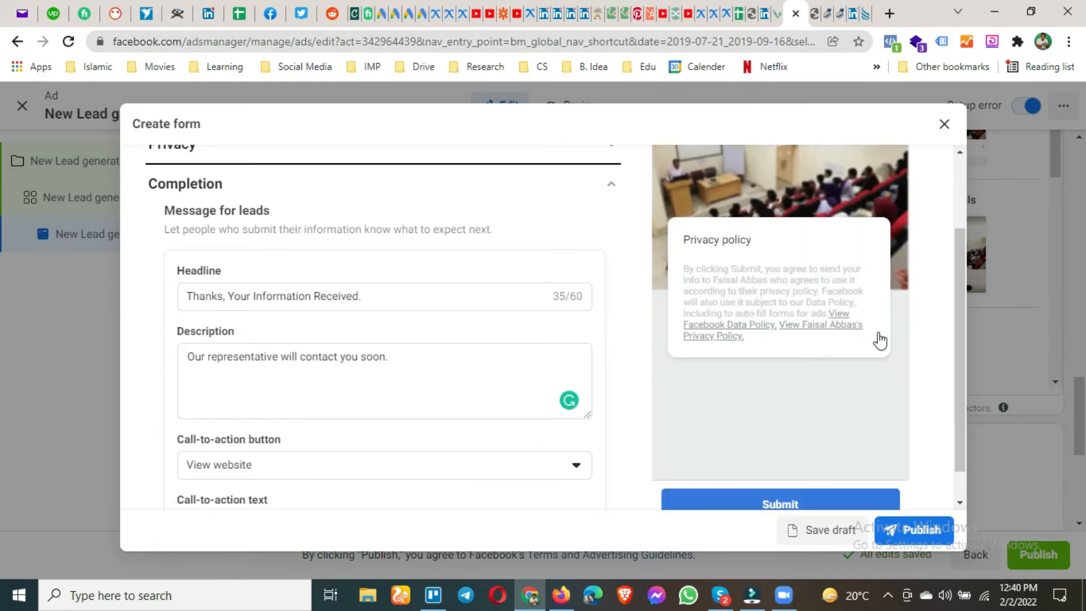
scroll(773, 498, down, 1)
scroll(851, 383, up, 3)
click(903, 189)
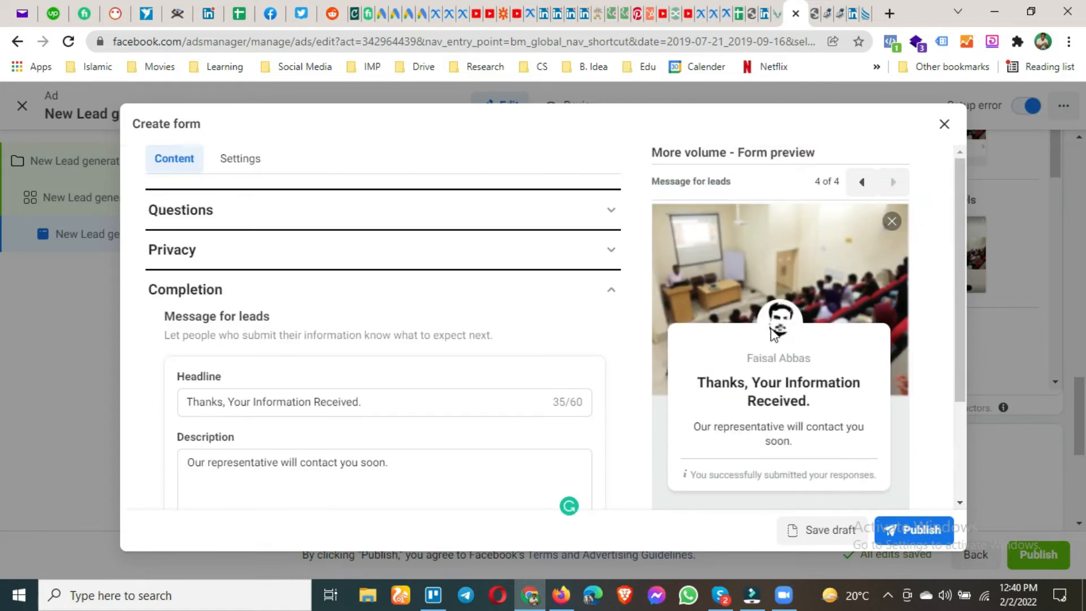
Publish the finished instant form so it is added to the ad.
scroll(762, 327, down, 2)
scroll(802, 386, down, 1)
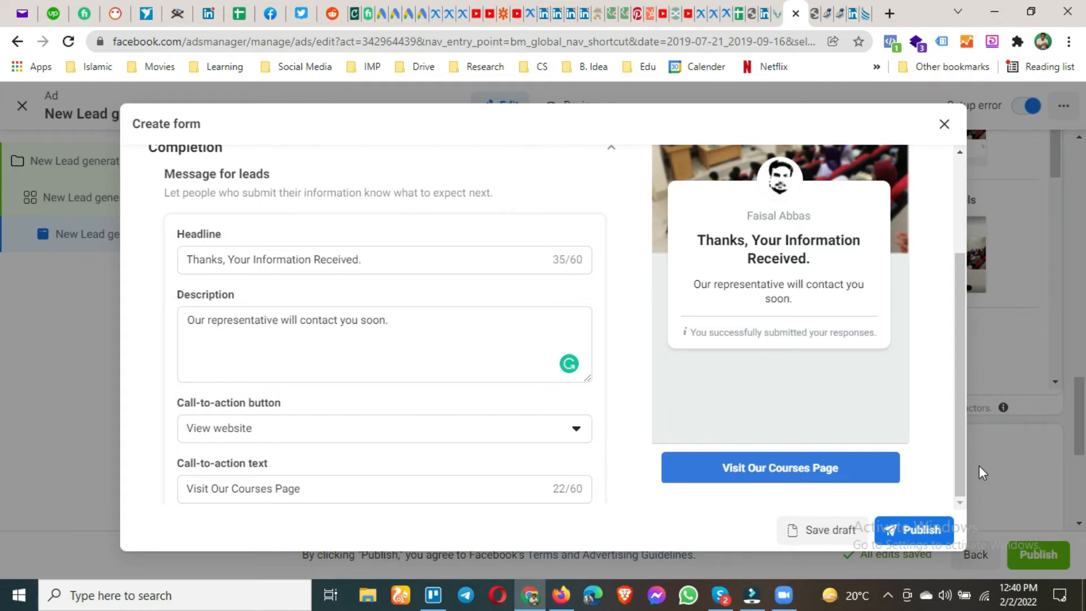
click(913, 529)
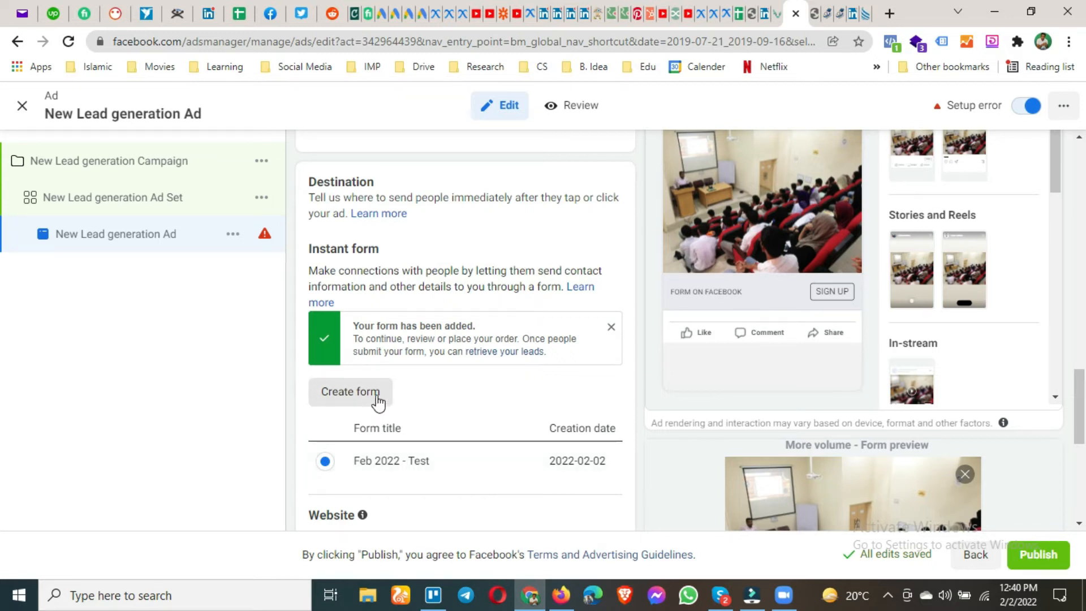
Set the ad's headline to "Free Courses".
scroll(526, 371, up, 4)
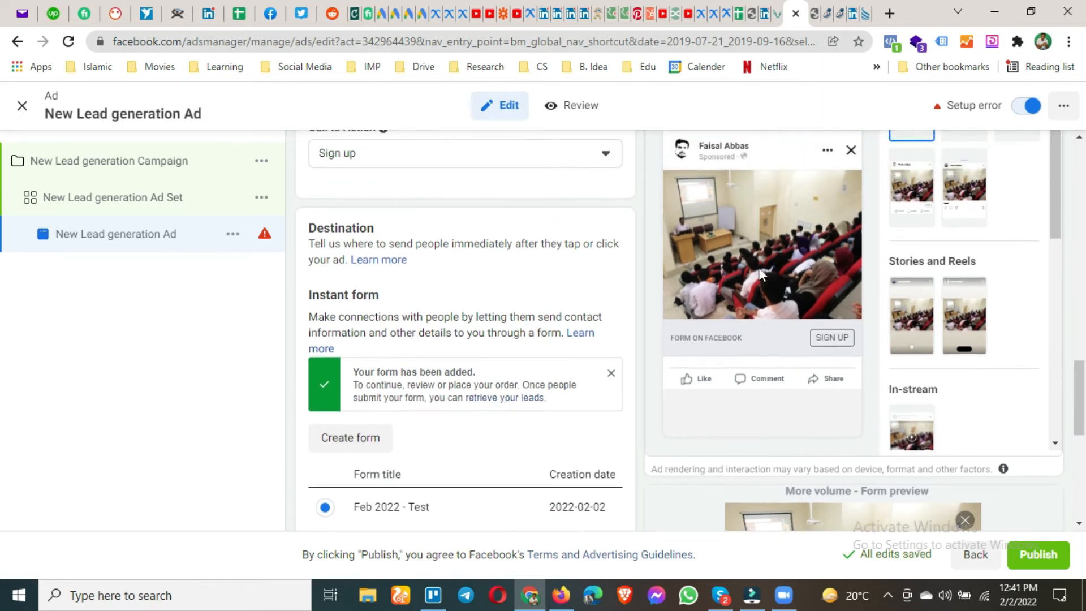
click(449, 179)
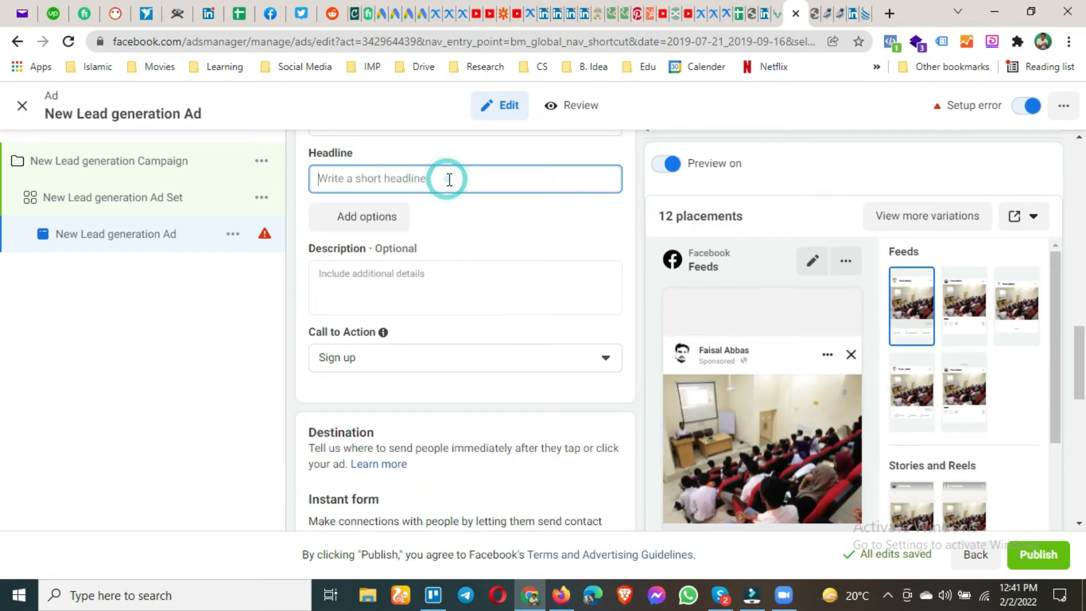
text(Fre)
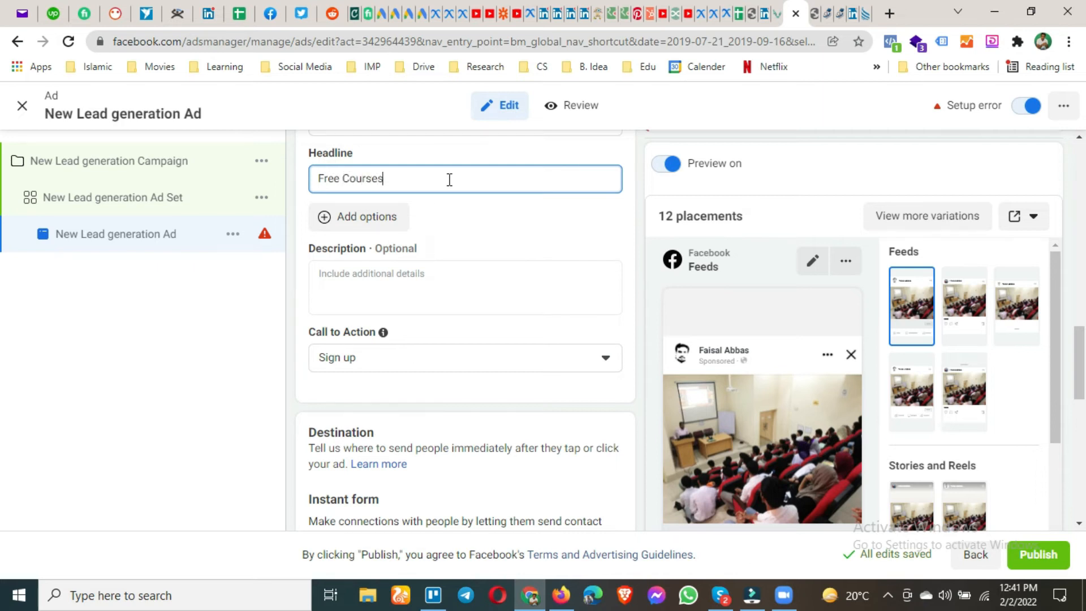
text(e Courses)
click(471, 243)
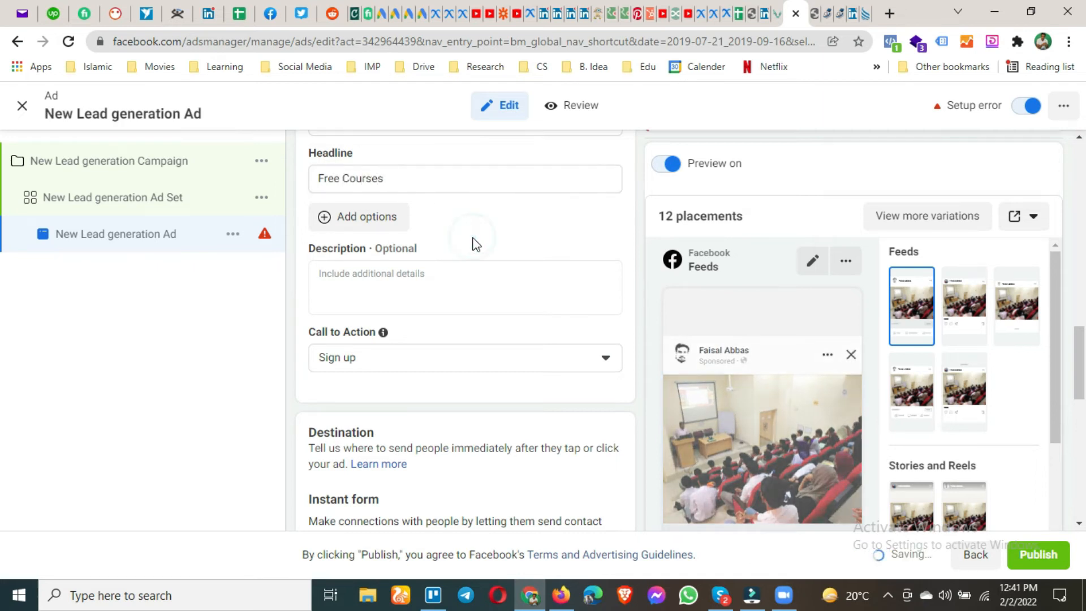
Check the ad's feed preview and go through all pages of the attached form's preview.
scroll(592, 317, down, 2)
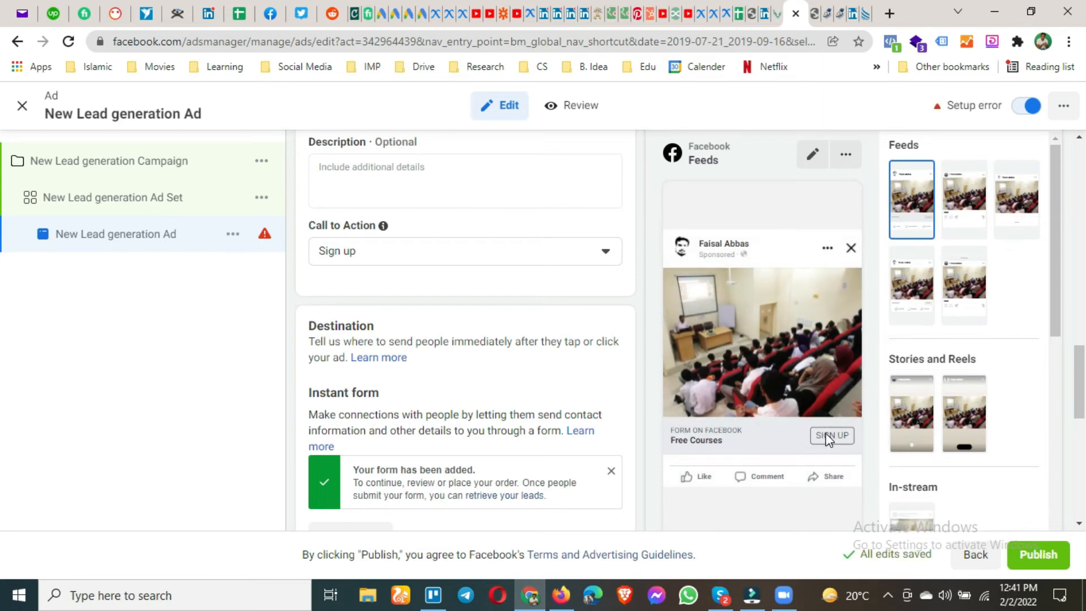
scroll(827, 438, down, 7)
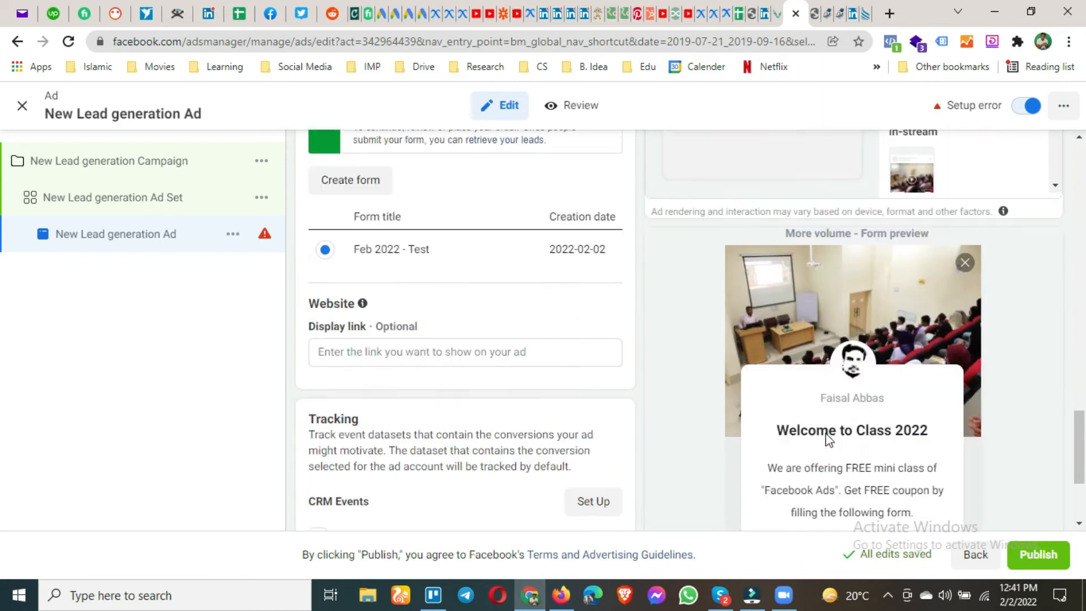
scroll(765, 252, down, 2)
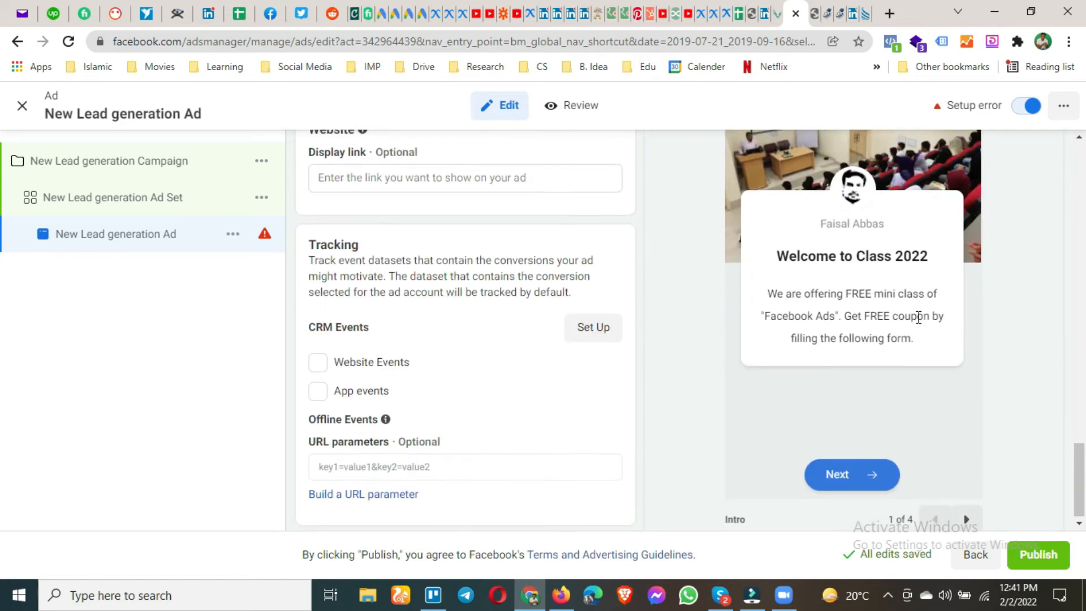
click(967, 520)
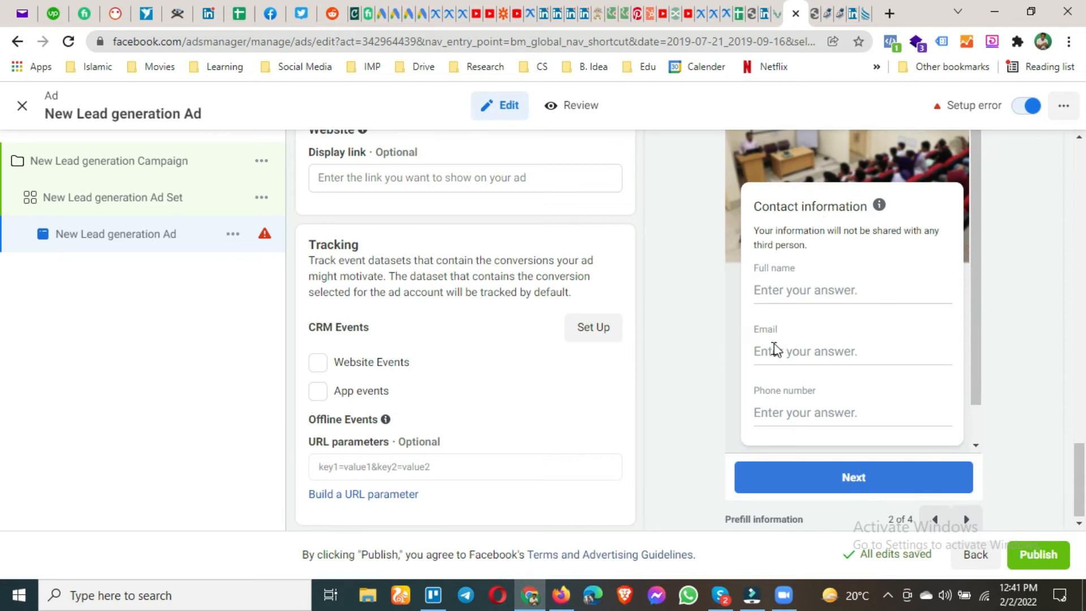
click(967, 521)
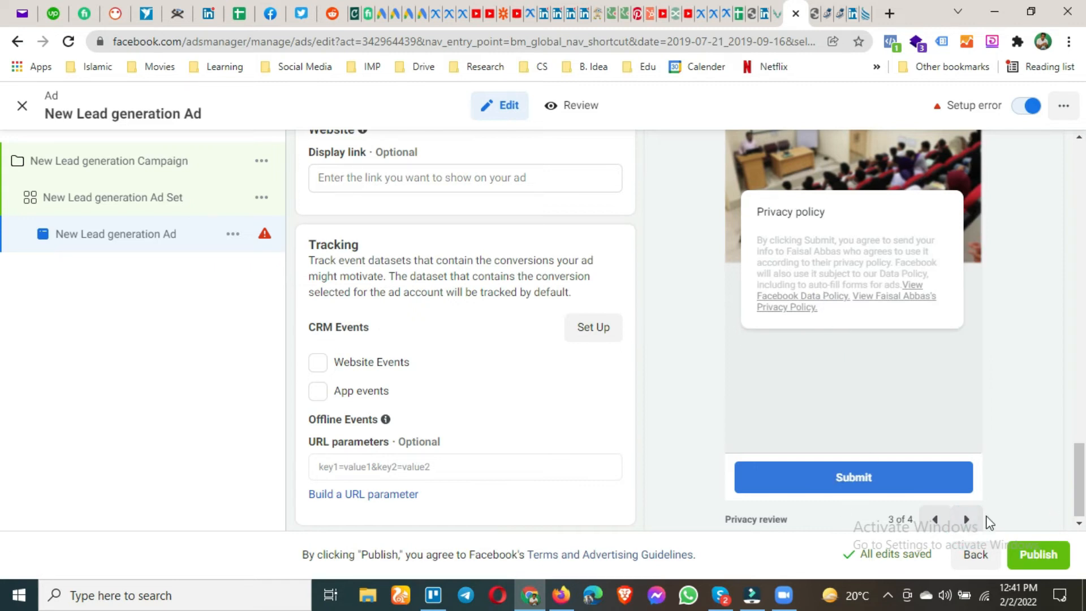
click(966, 520)
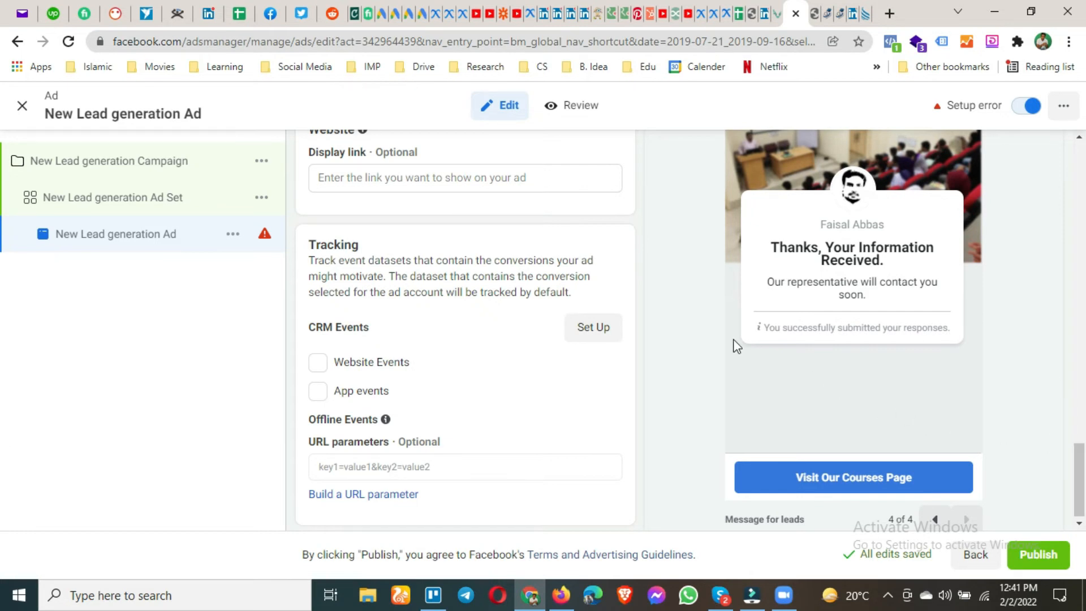
Close the lead generation ad and create a new campaign with the Conversions objective.
scroll(734, 344, up, 5)
scroll(734, 342, up, 5)
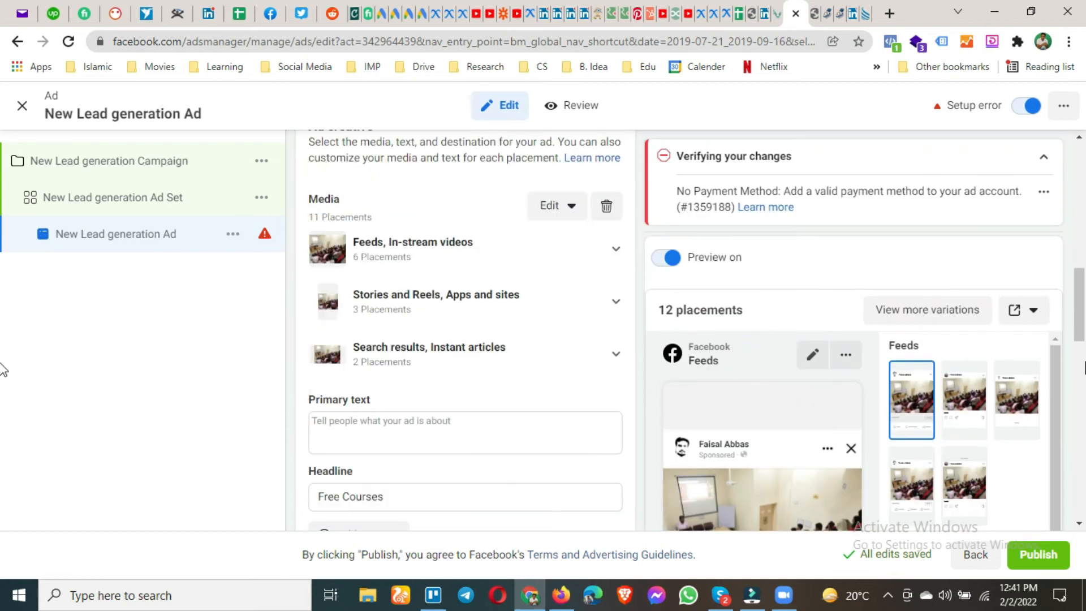
click(23, 108)
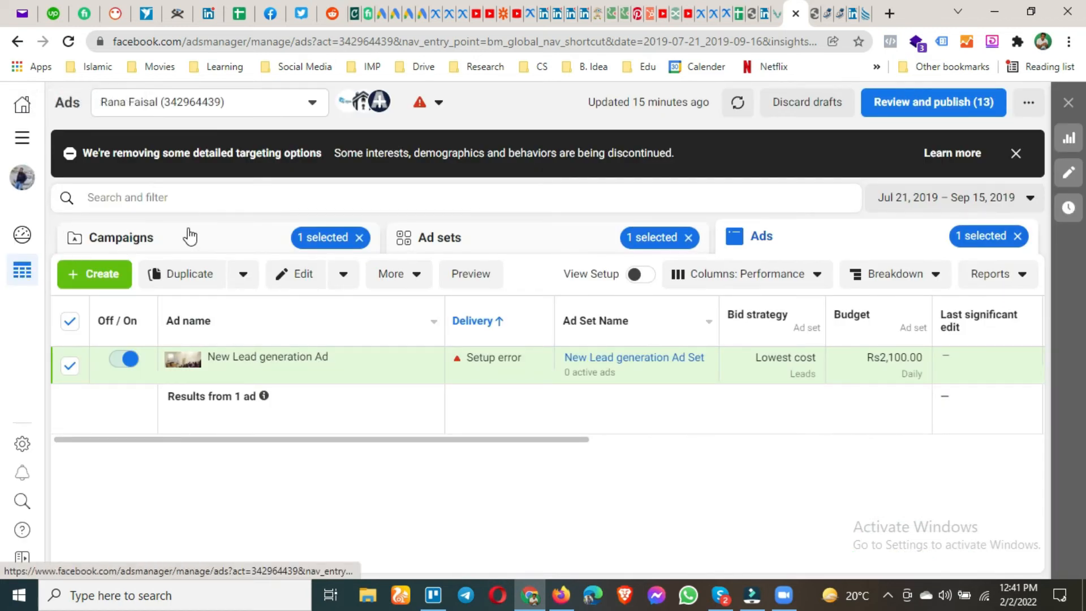
click(189, 234)
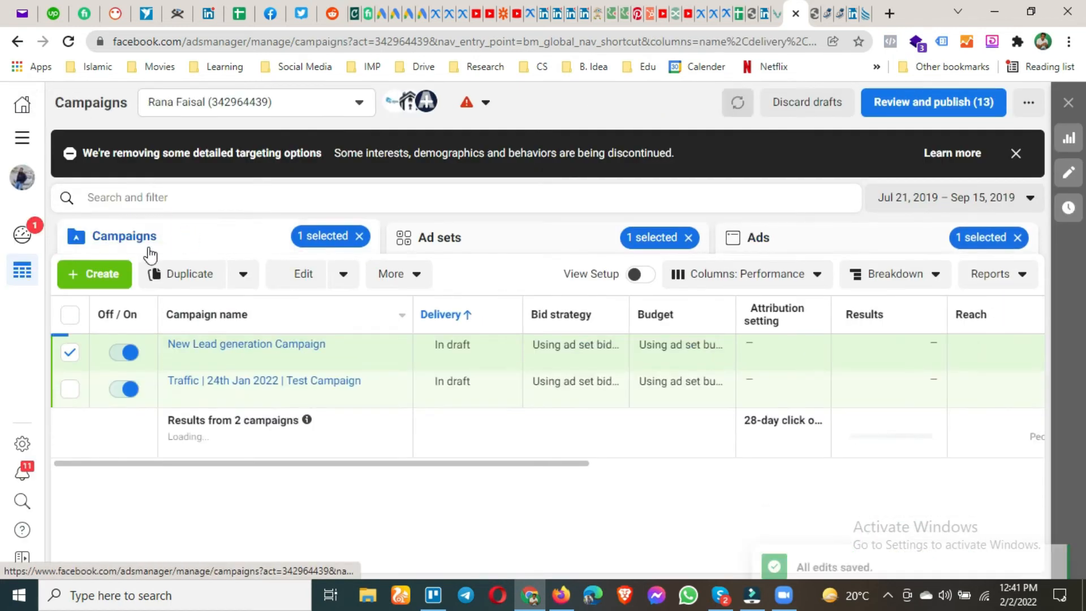
click(103, 274)
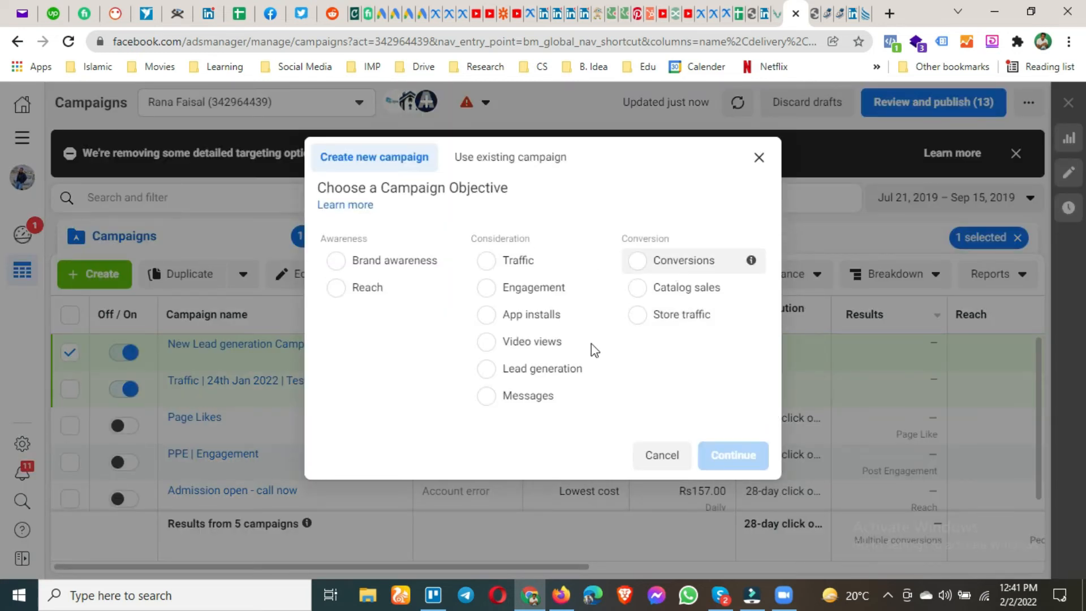
click(638, 260)
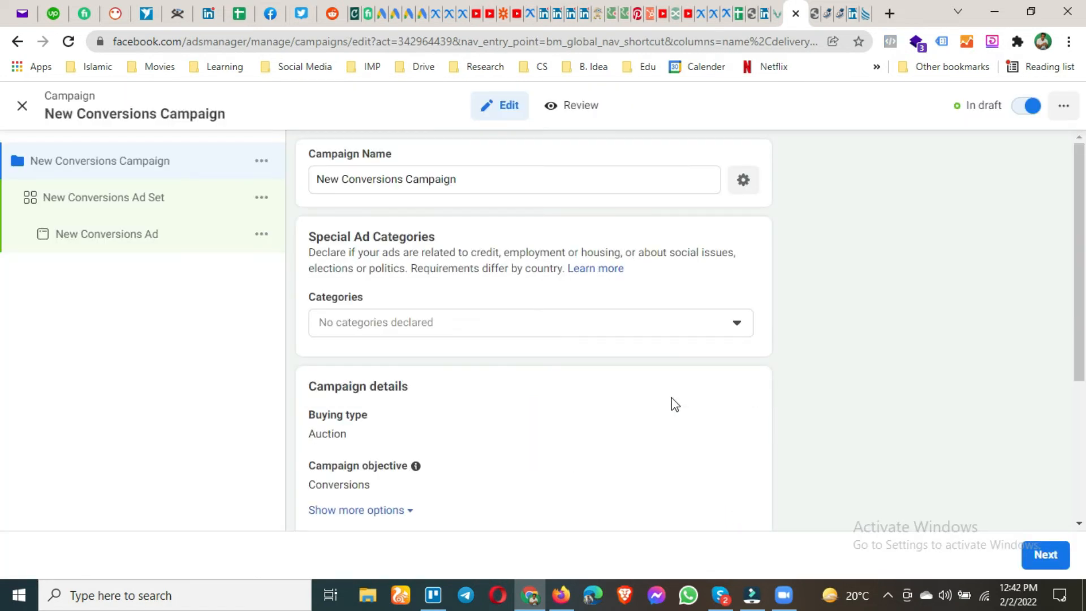
Continue to the new campaign's ad set and choose Lead as the website conversion event.
scroll(675, 403, down, 4)
click(1043, 556)
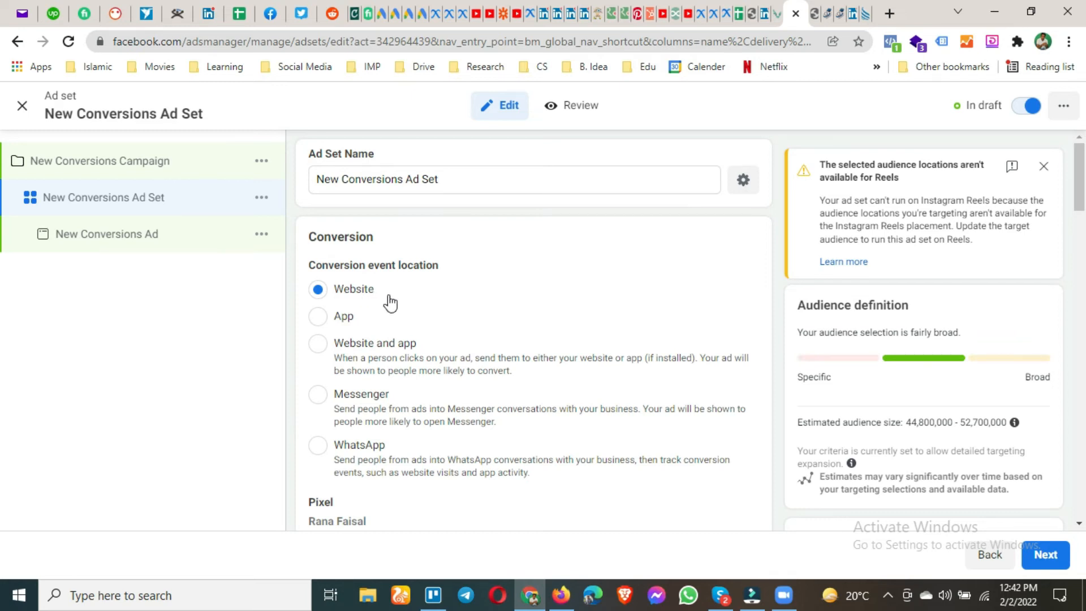
scroll(390, 303, down, 4)
click(374, 377)
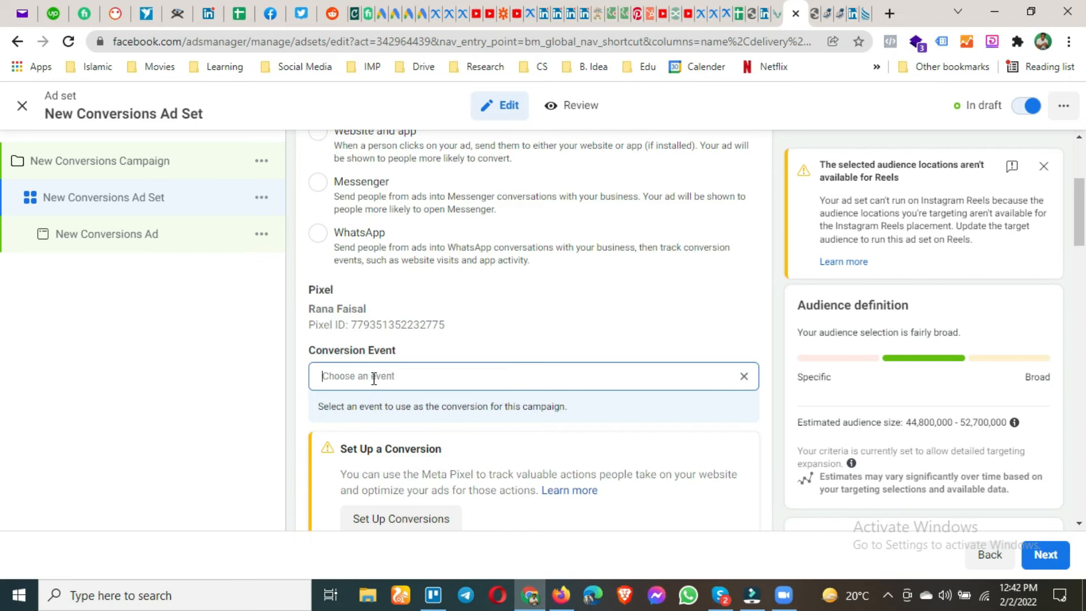
text(lead)
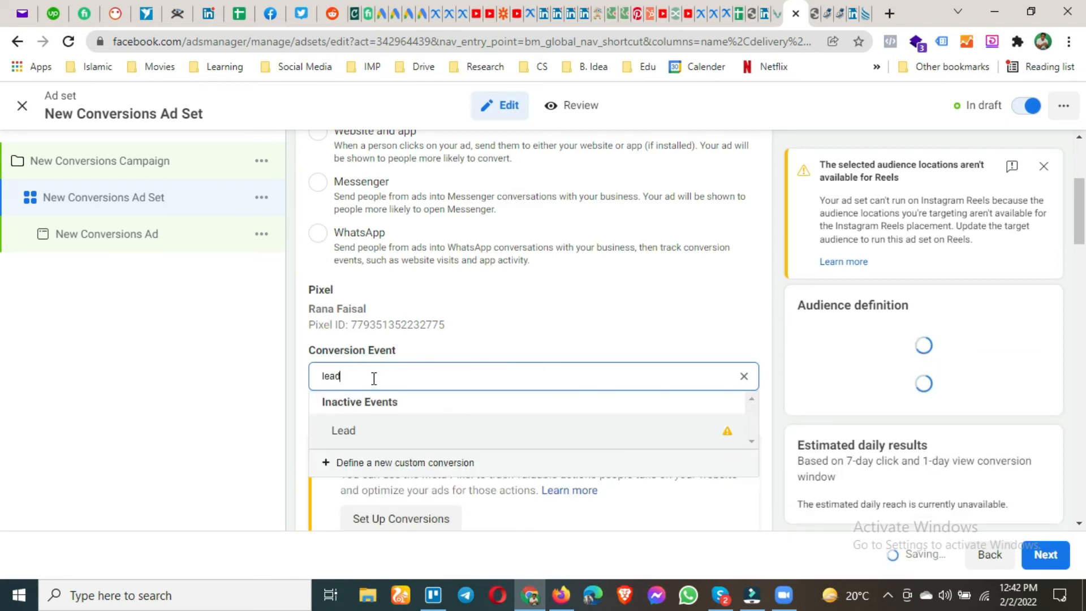
click(388, 424)
scroll(533, 376, down, 10)
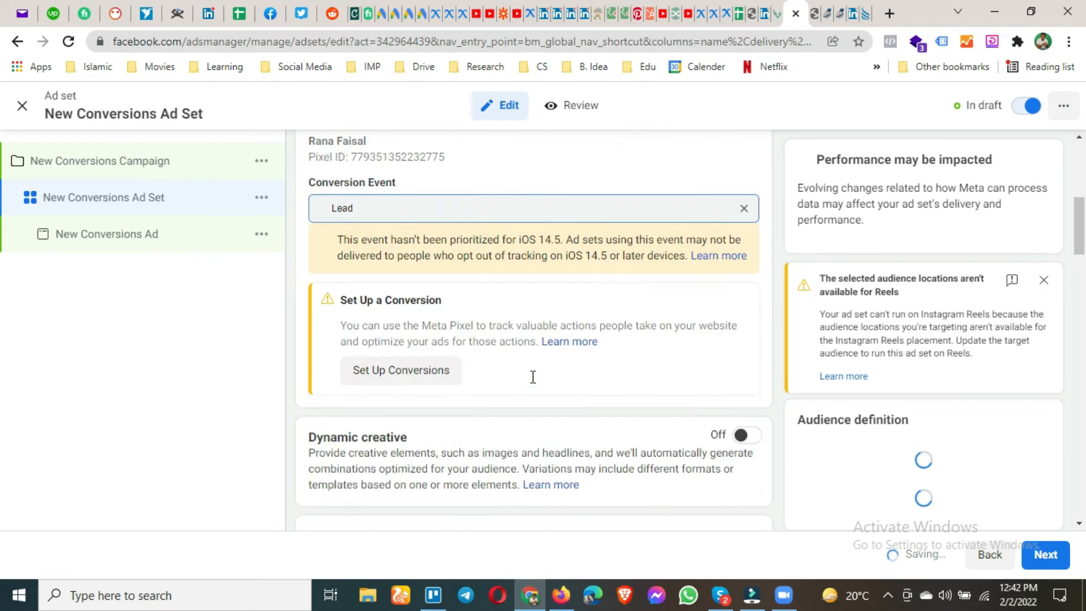
scroll(532, 377, down, 15)
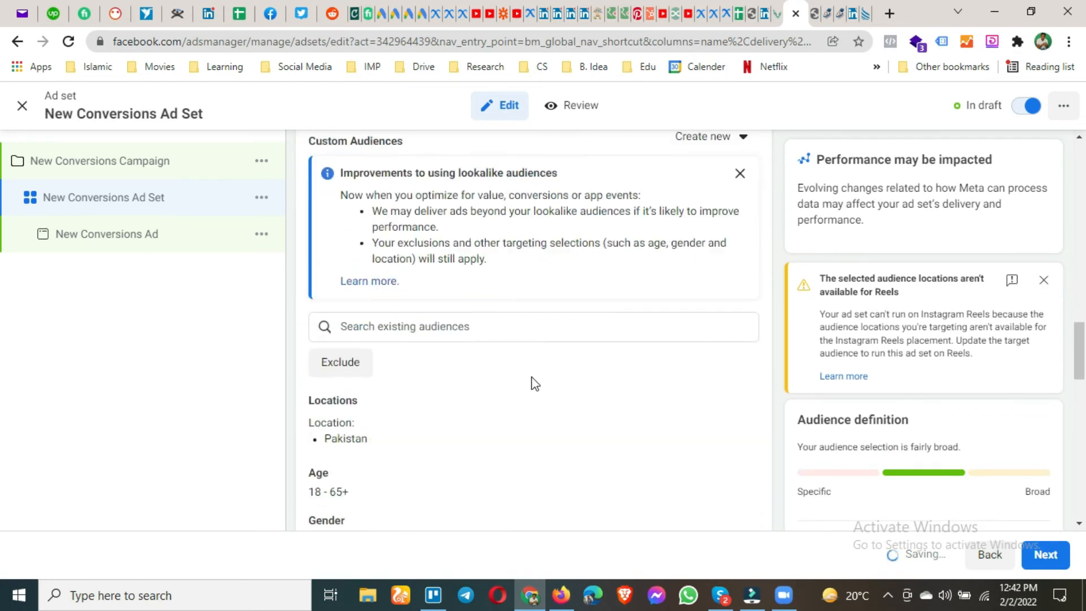
scroll(535, 384, down, 5)
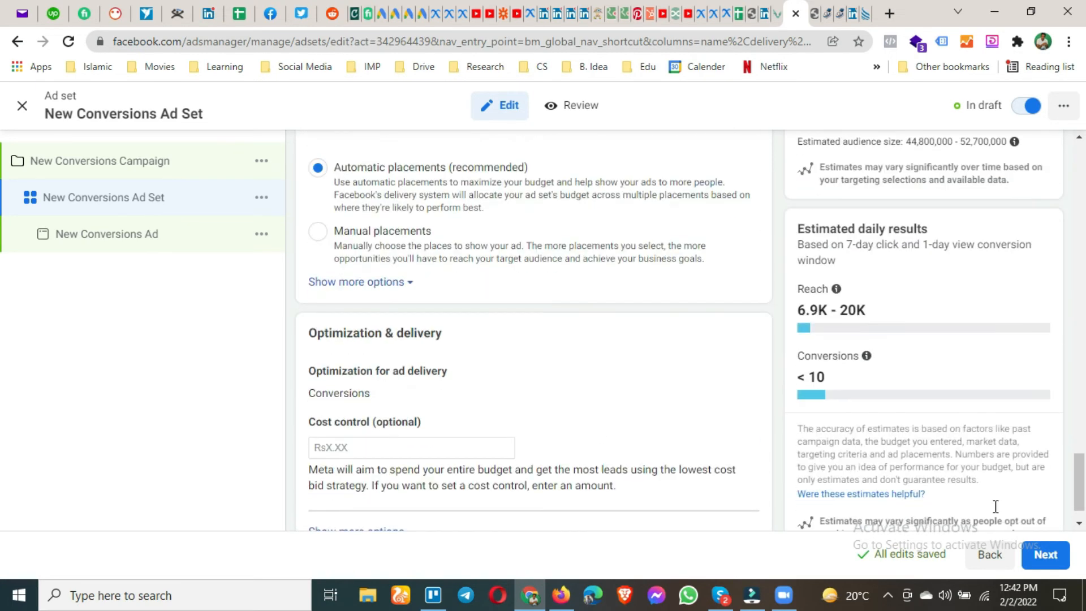
click(1046, 560)
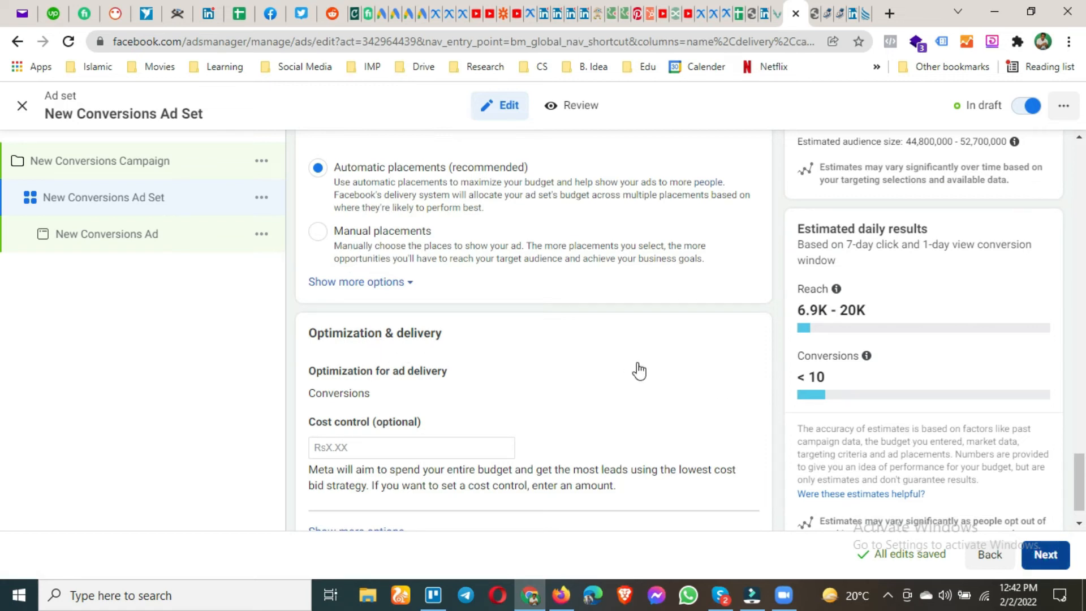
scroll(506, 300, down, 8)
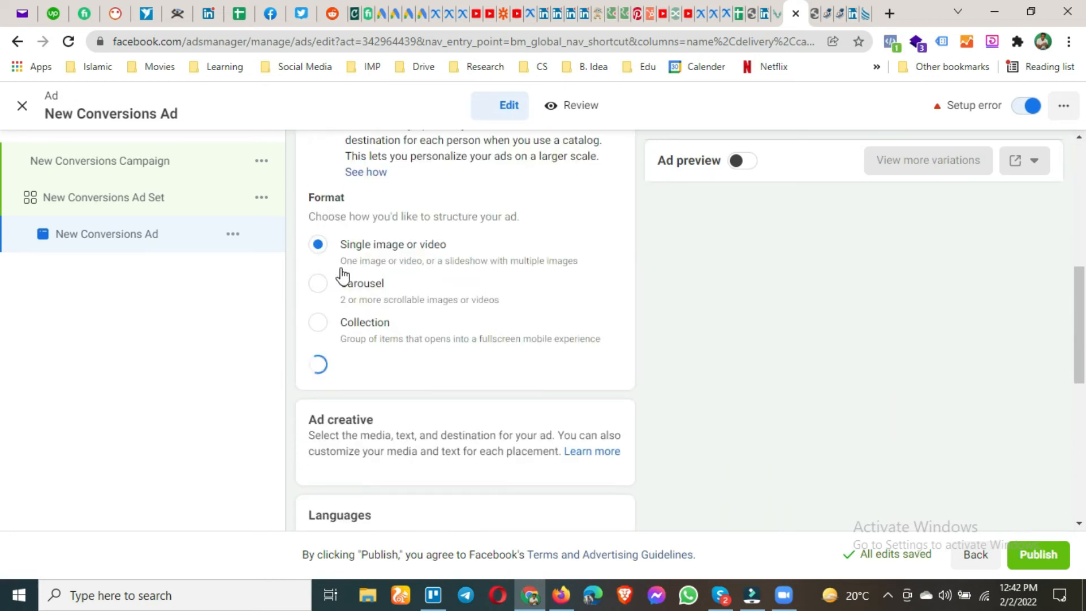
scroll(417, 324, down, 1)
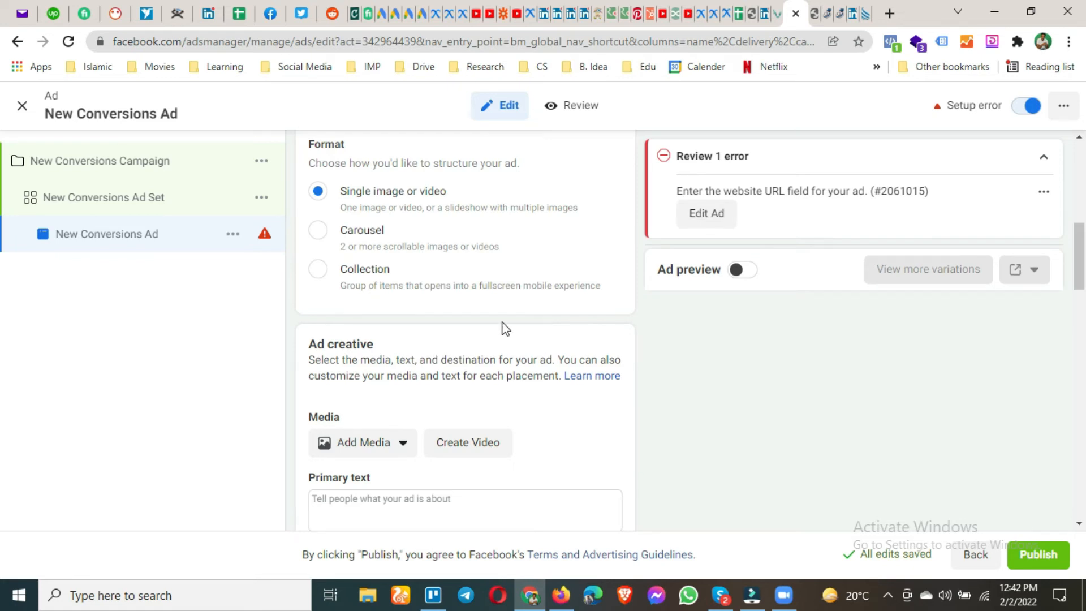
scroll(504, 323, down, 8)
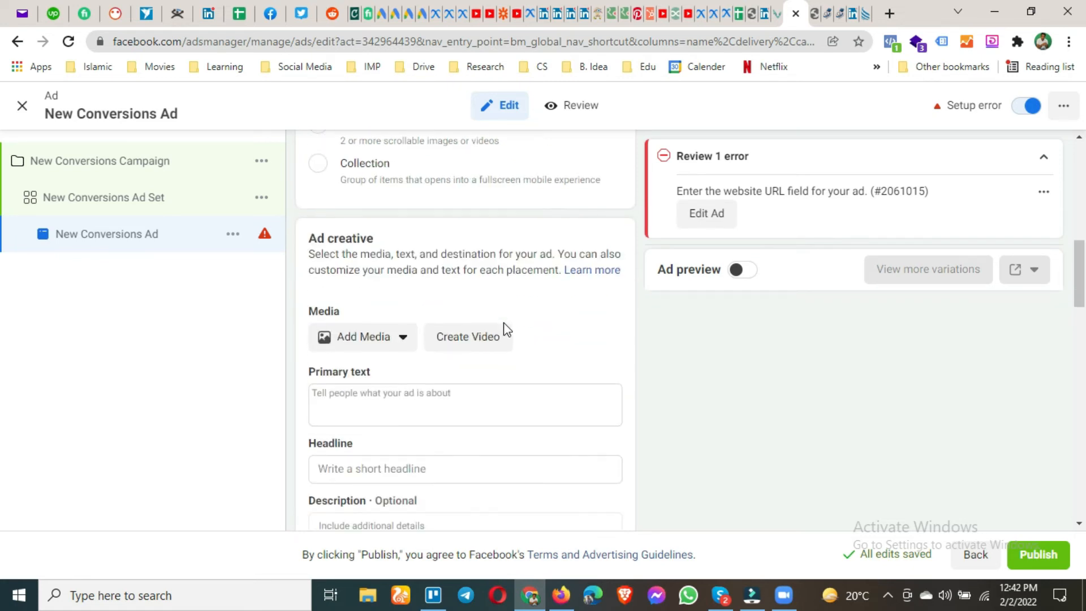
scroll(503, 330, down, 4)
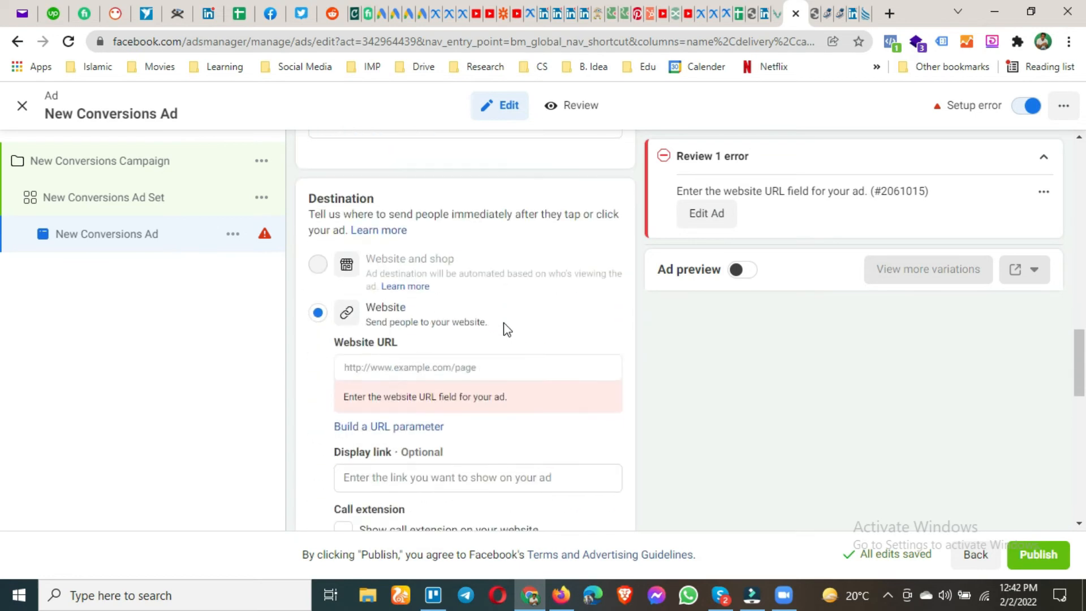
click(441, 368)
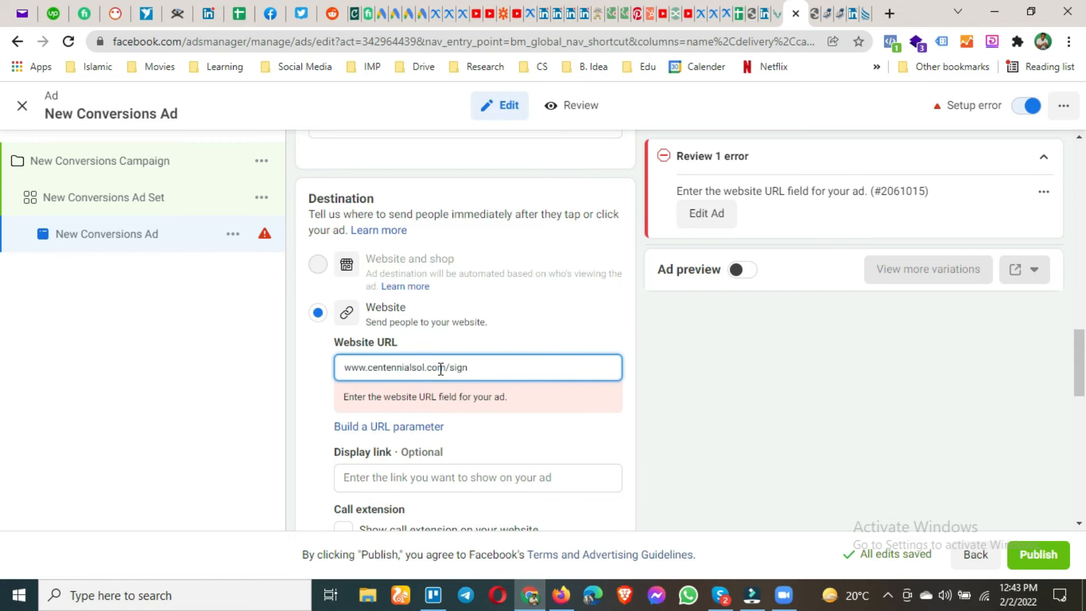
text(up)
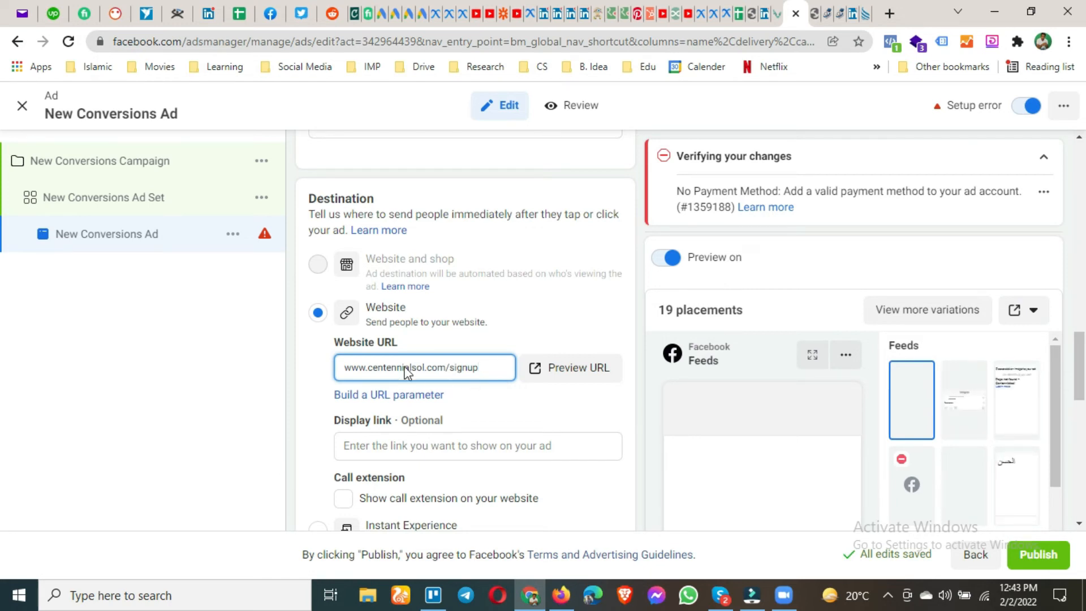
Leave the ad, reopen New Conversions Campaign for editing and change its objective to Messages, accepting the settings change.
click(22, 107)
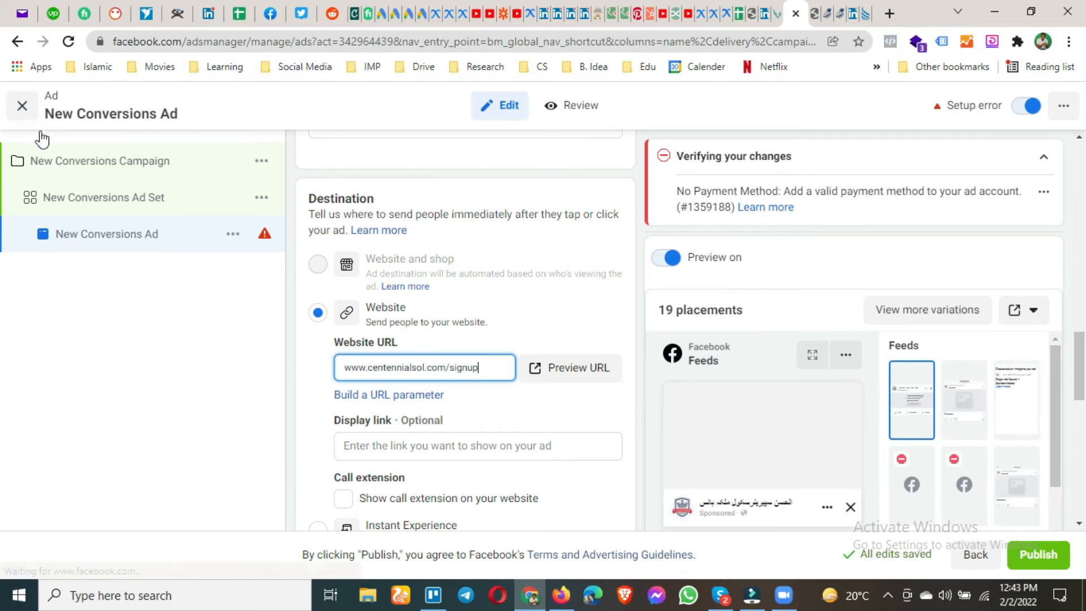
click(253, 243)
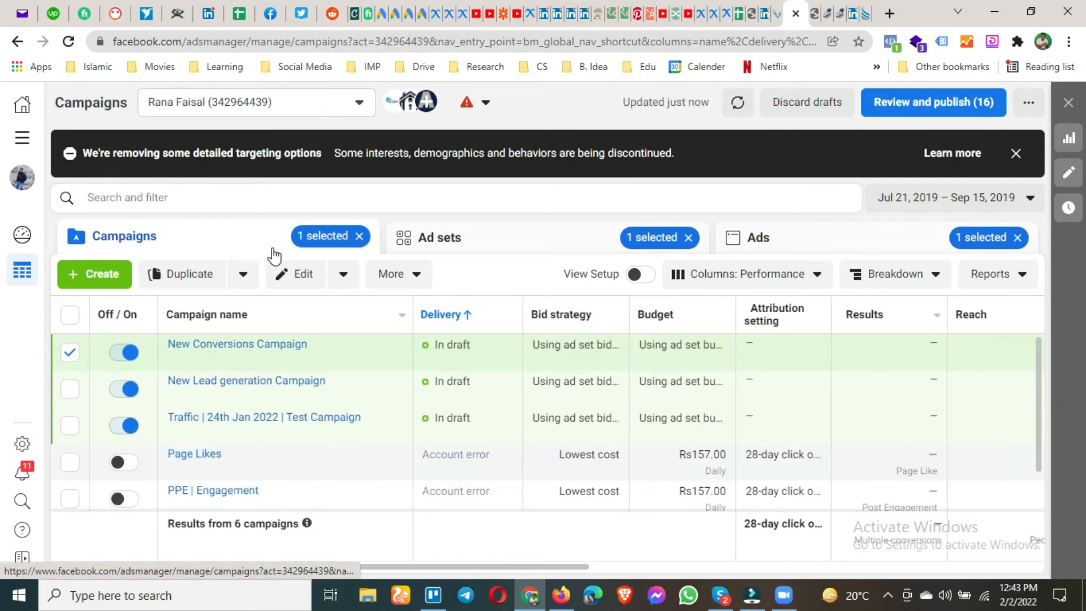
click(256, 359)
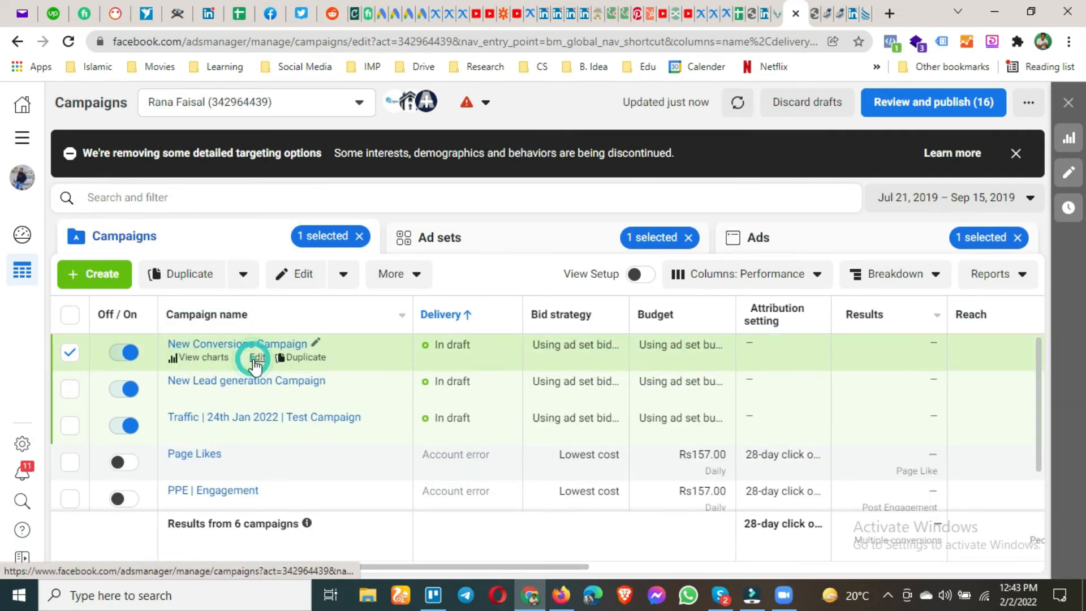
scroll(497, 396, down, 4)
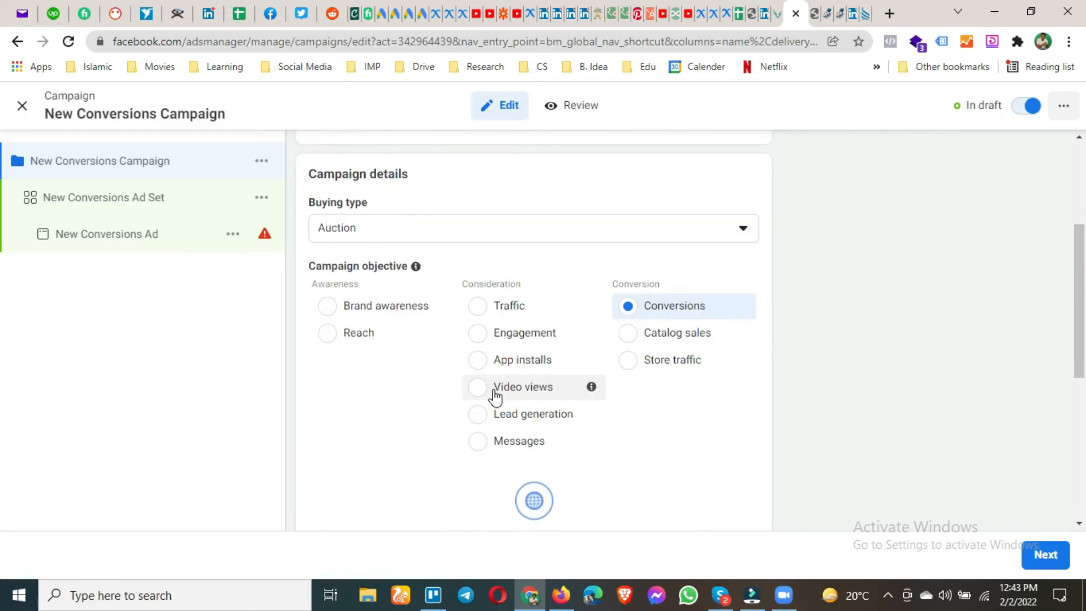
click(533, 441)
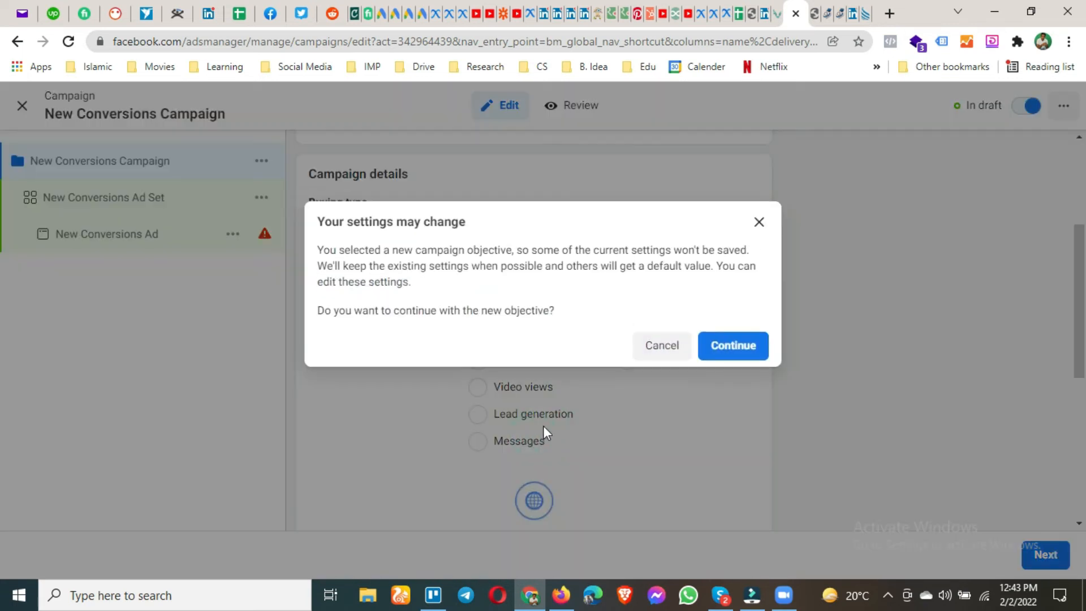
click(733, 346)
scroll(799, 420, down, 4)
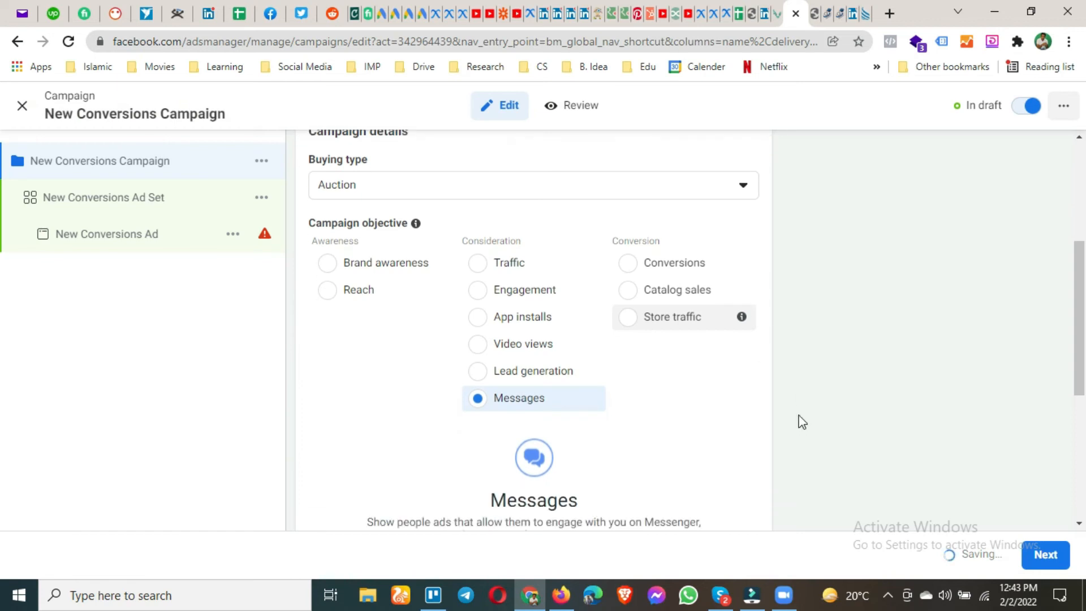
Examine the ad type choices and messaging apps offered in the ad set for the Messages objective.
click(1068, 555)
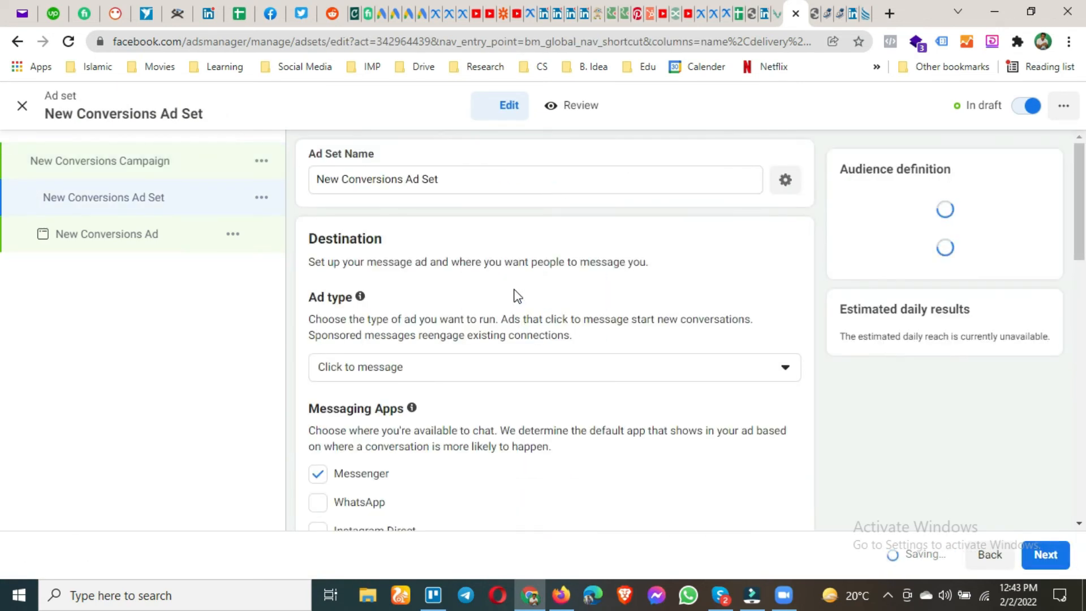
scroll(516, 294, down, 2)
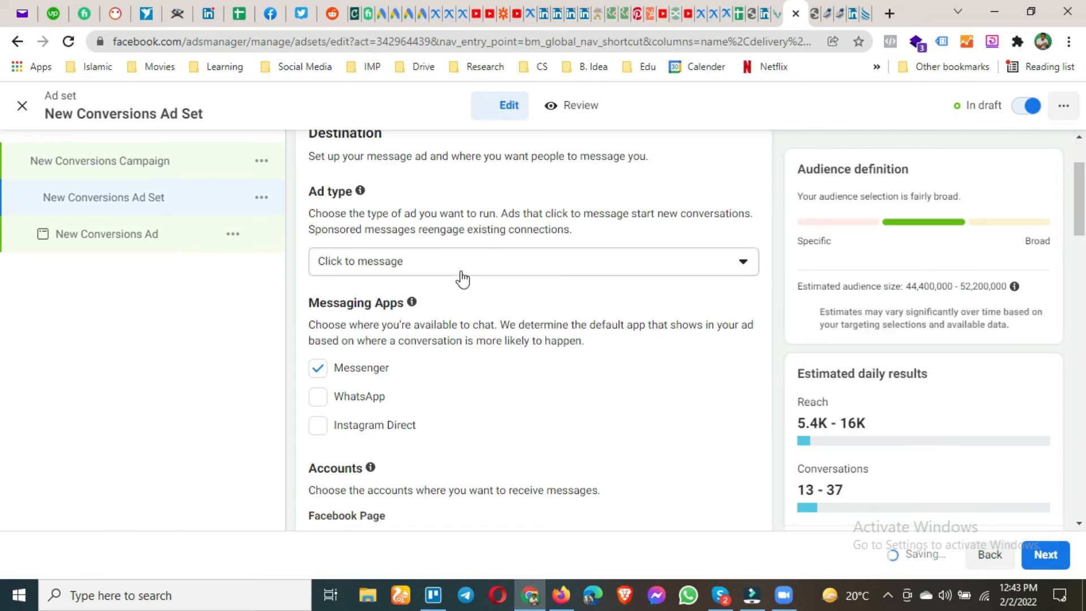
click(469, 259)
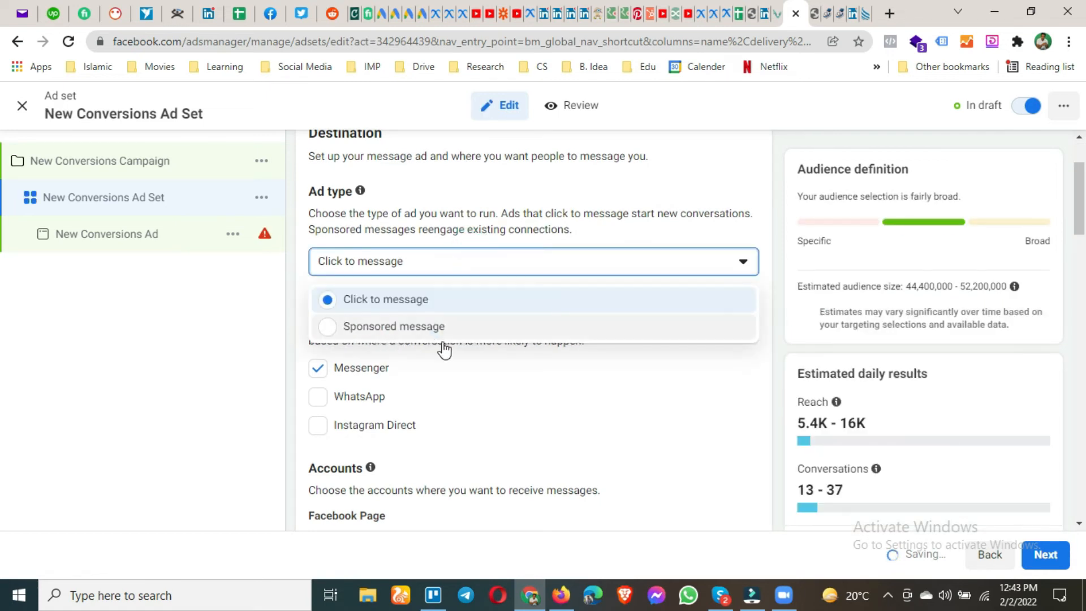
scroll(455, 395, down, 2)
scroll(455, 395, down, 1)
scroll(455, 394, up, 3)
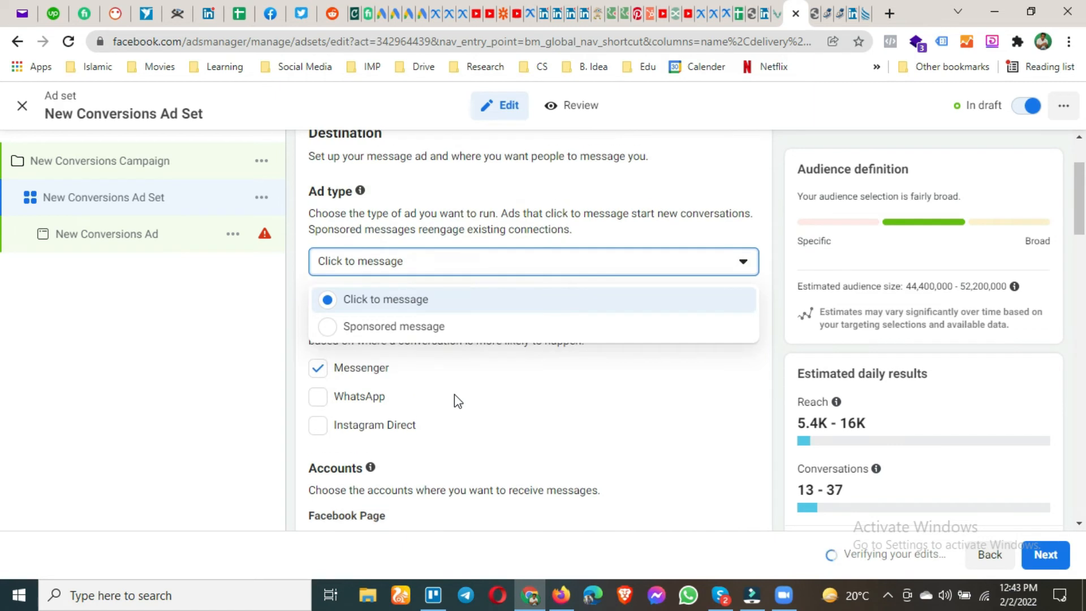
scroll(408, 281, up, 2)
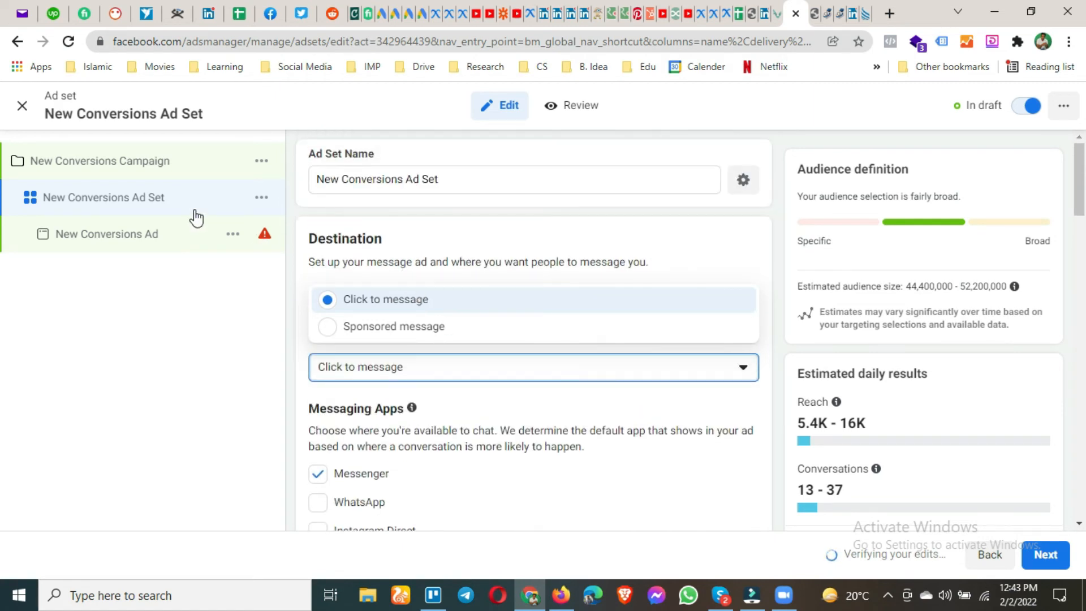
Change the New Conversions Campaign's objective to Lead generation and accept the settings change.
click(158, 157)
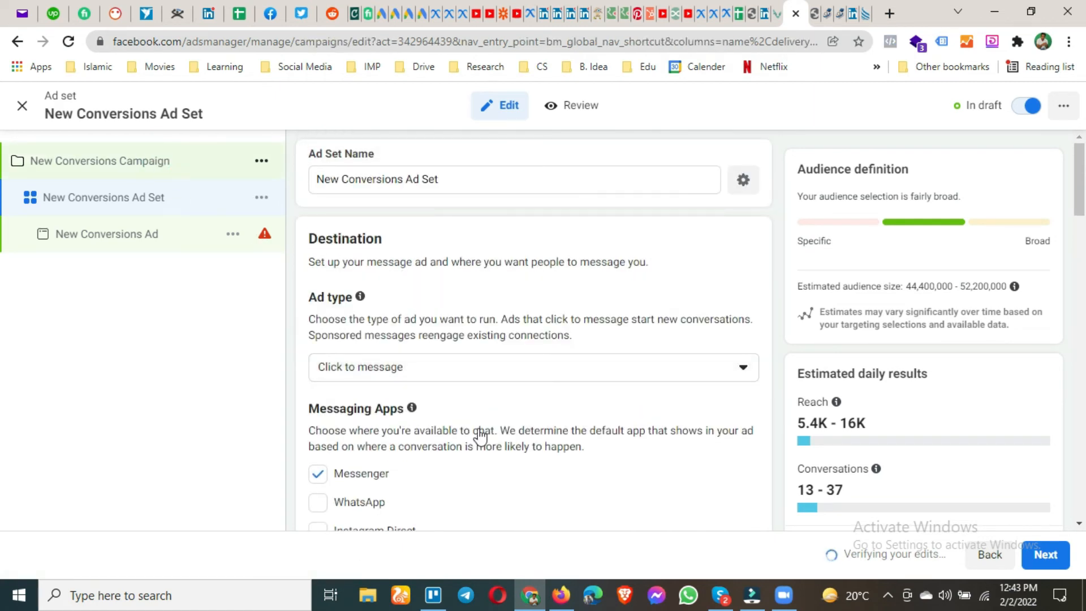
scroll(480, 435, down, 5)
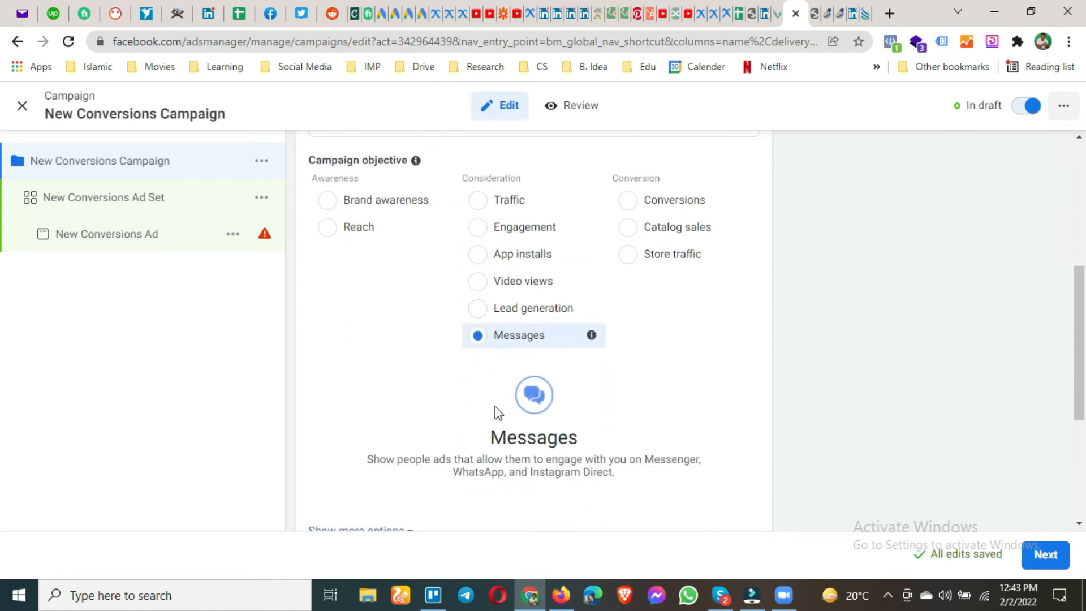
click(519, 310)
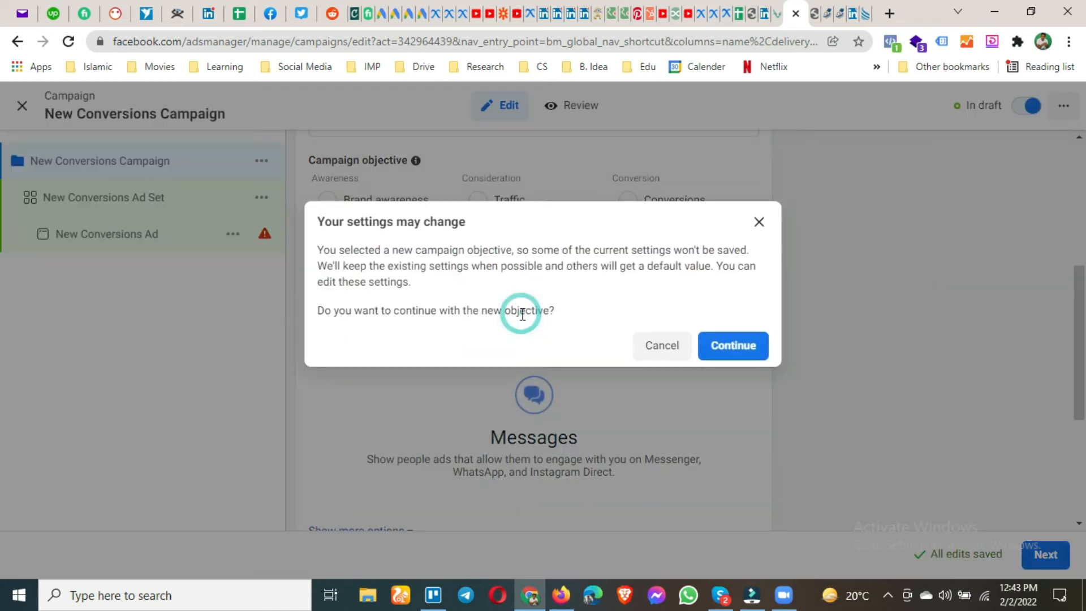
click(725, 347)
Continue to the ad set and set its lead method to Automated chat.
click(1043, 553)
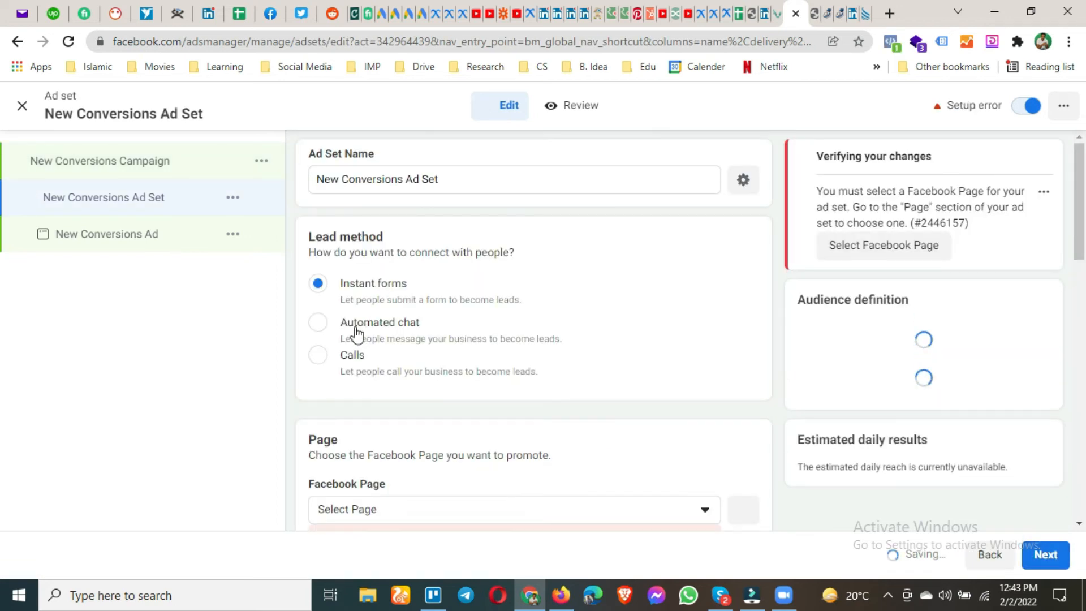
click(375, 323)
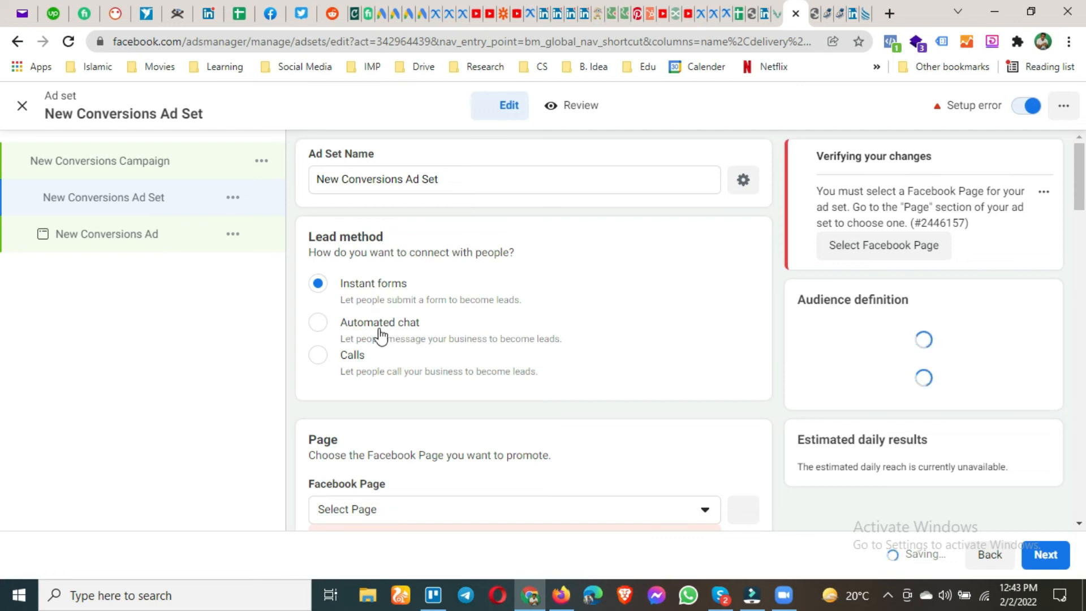
click(319, 323)
scroll(411, 348, down, 2)
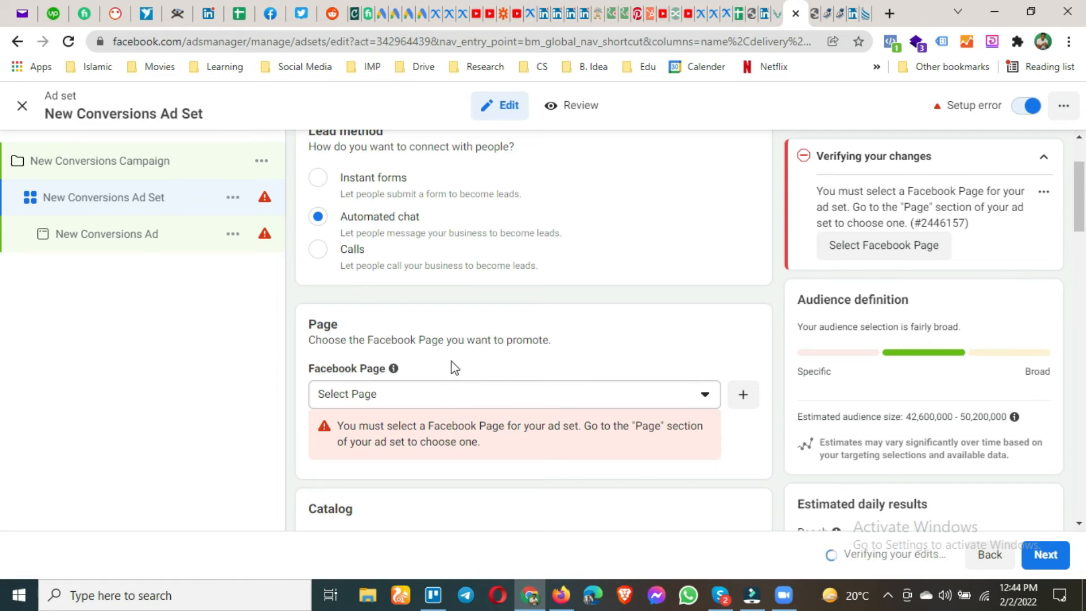
Select the advertiser's own Facebook Page for New Conversions Ad Set and continue to its ad.
scroll(453, 364, down, 2)
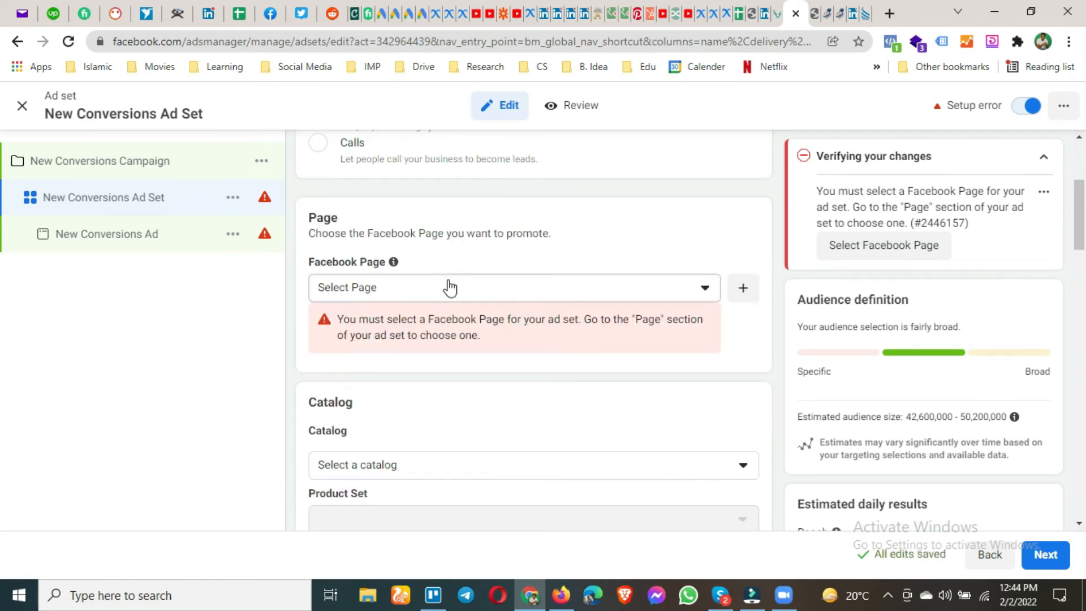
click(449, 283)
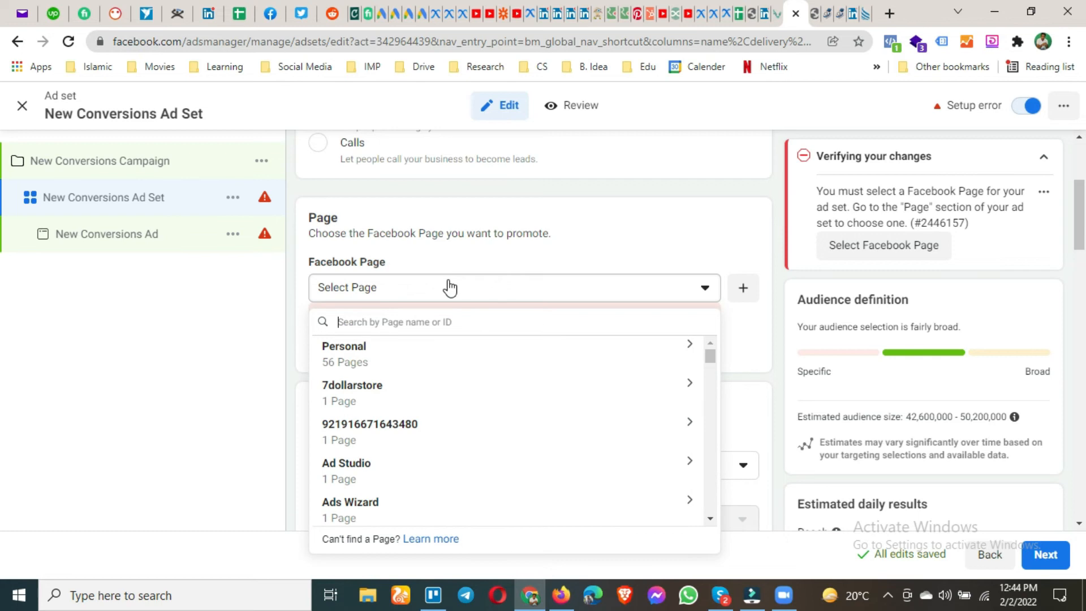
text(fa)
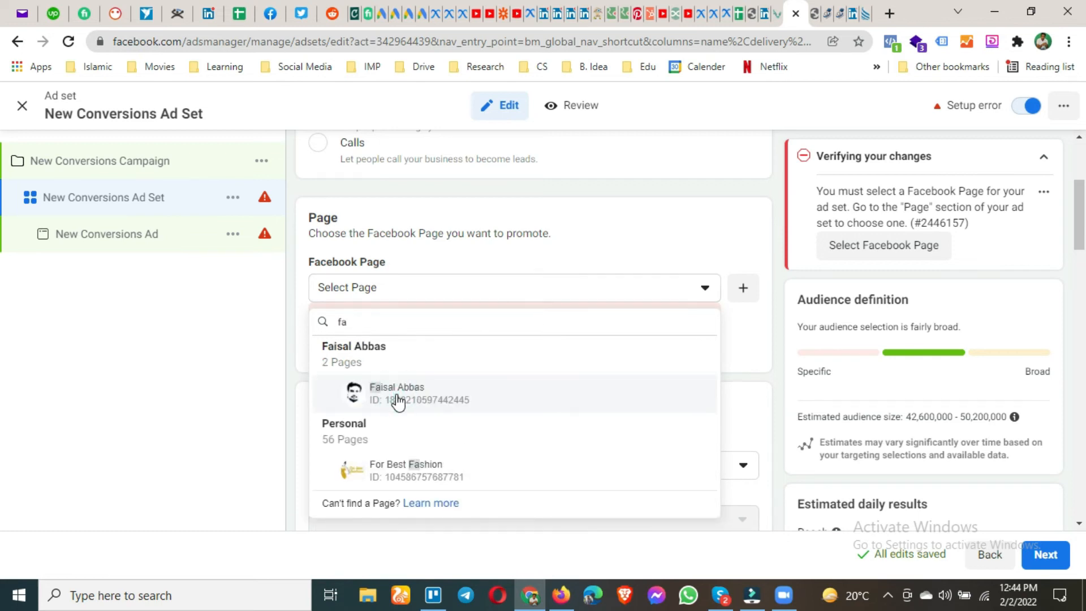
click(551, 380)
scroll(667, 389, down, 8)
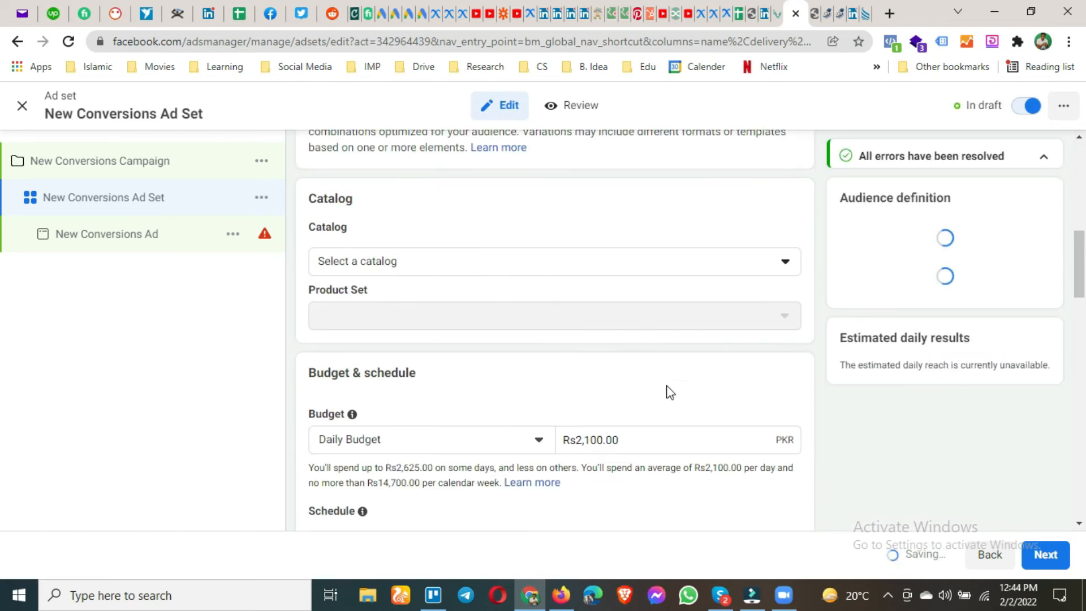
scroll(669, 392, down, 5)
scroll(538, 374, down, 6)
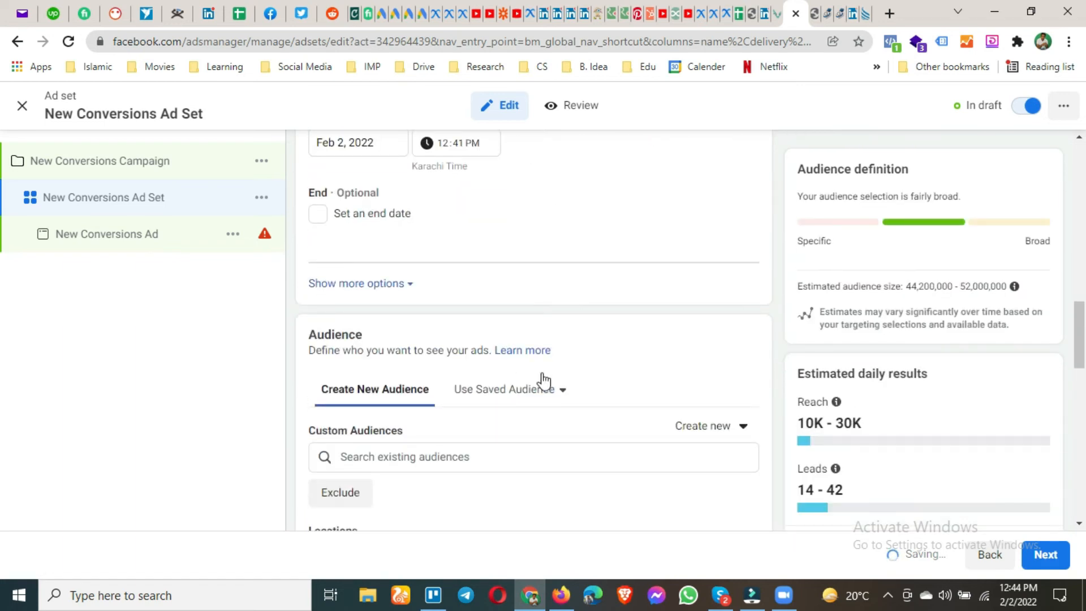
scroll(447, 393, down, 10)
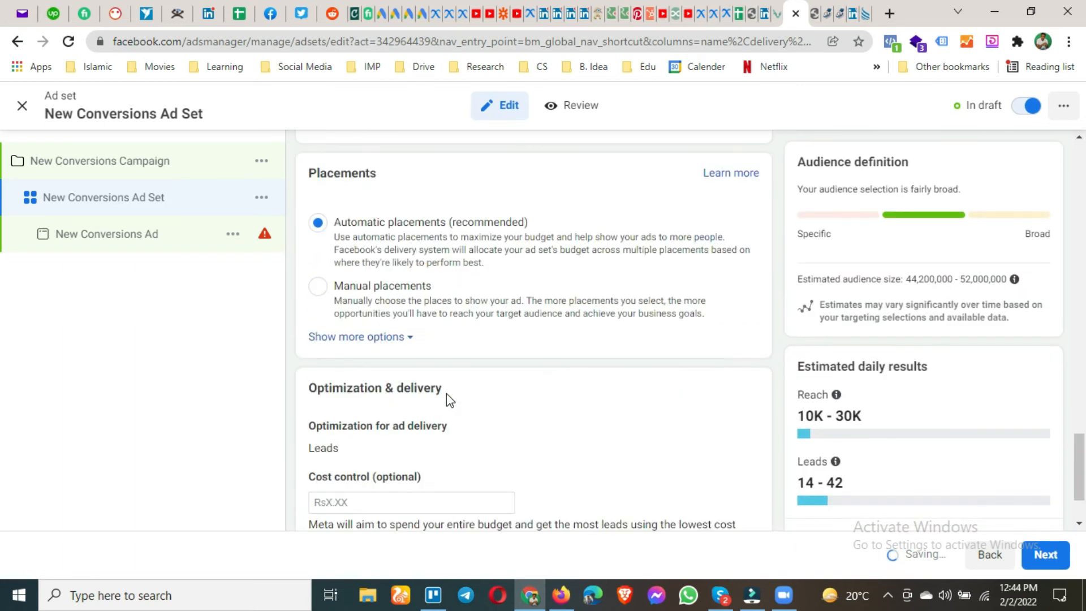
click(1041, 555)
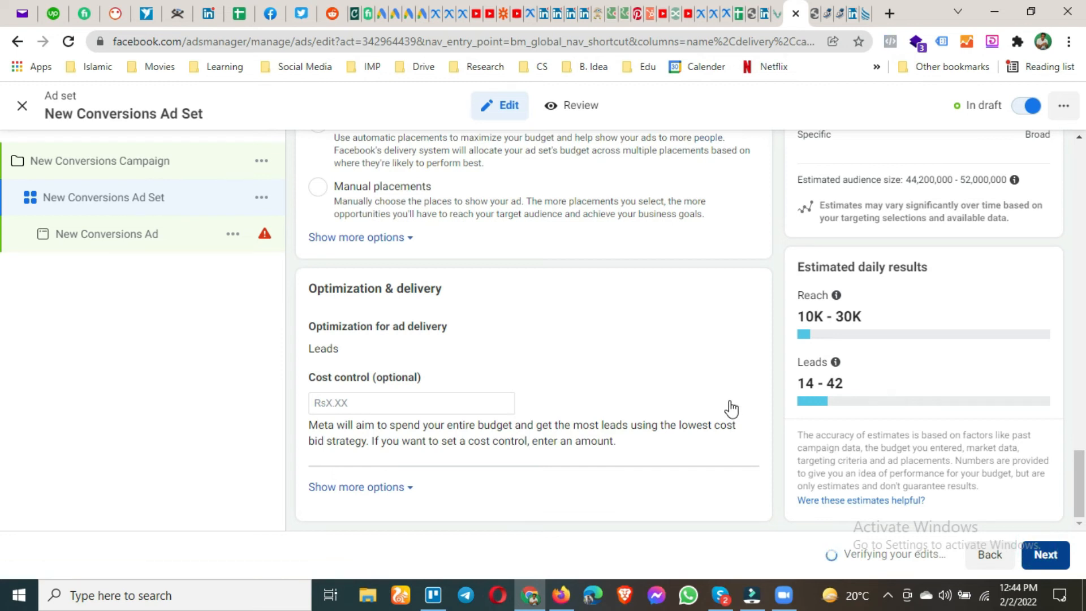
Examine New Conversions Ad's identity, creative, destination and tracking sections for automated chat settings, dismissing the form notice.
scroll(564, 352, down, 6)
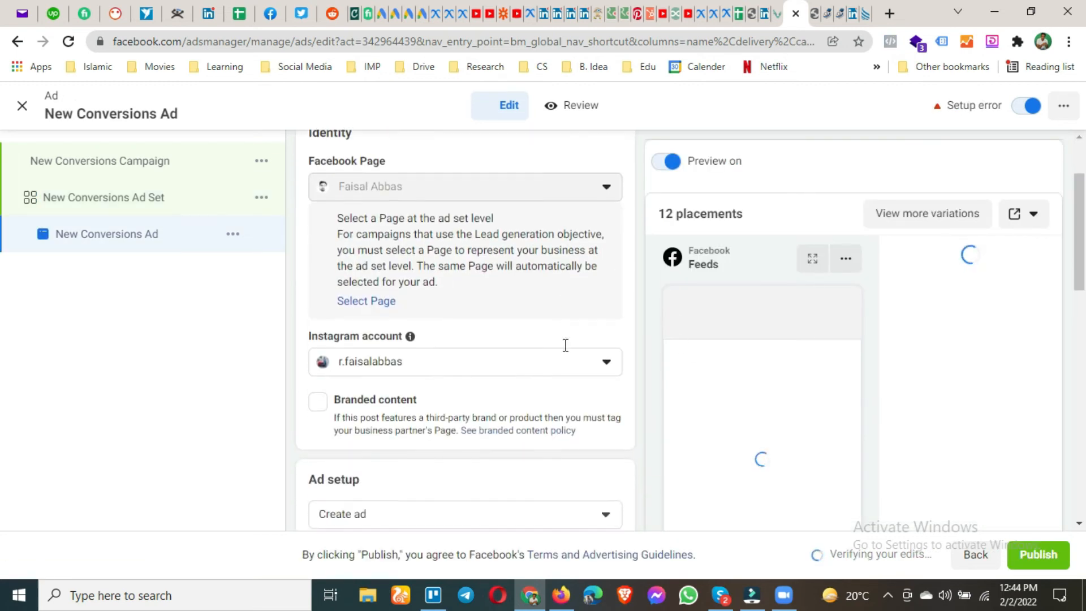
scroll(452, 372, down, 3)
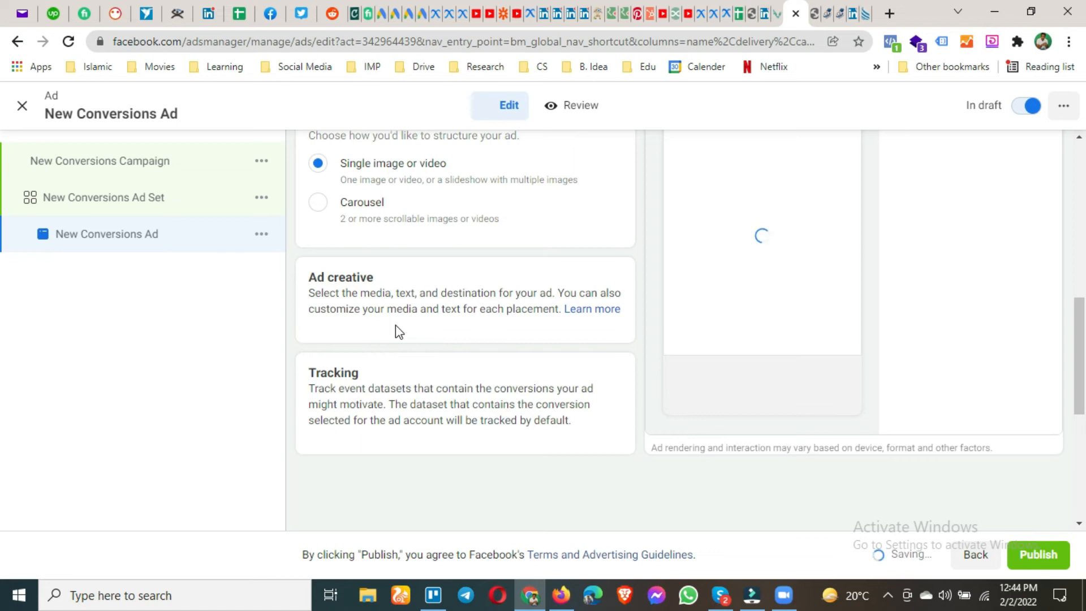
scroll(587, 367, down, 10)
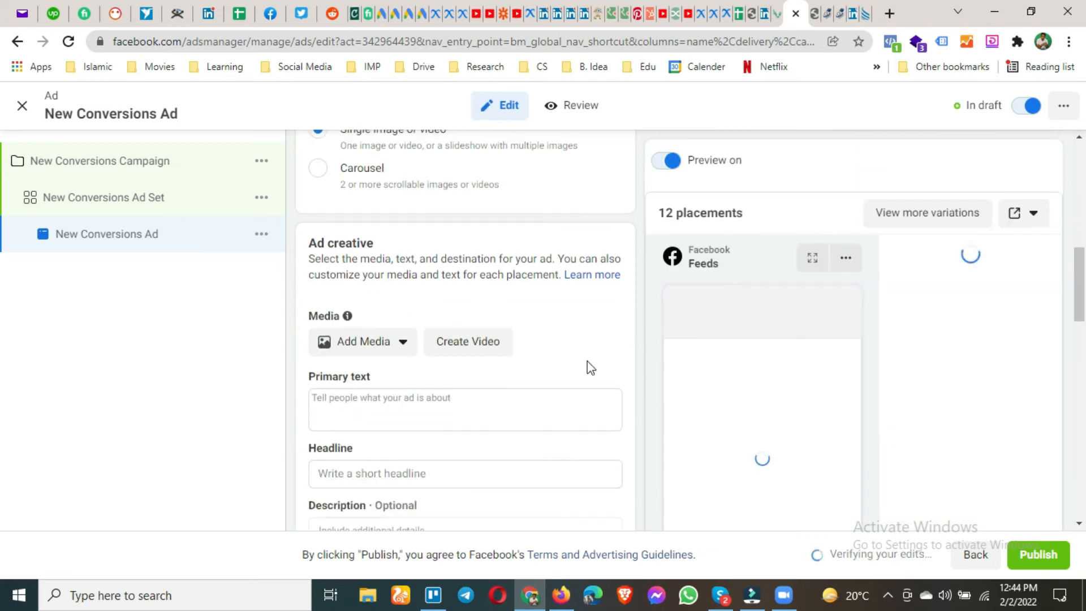
scroll(523, 366, down, 2)
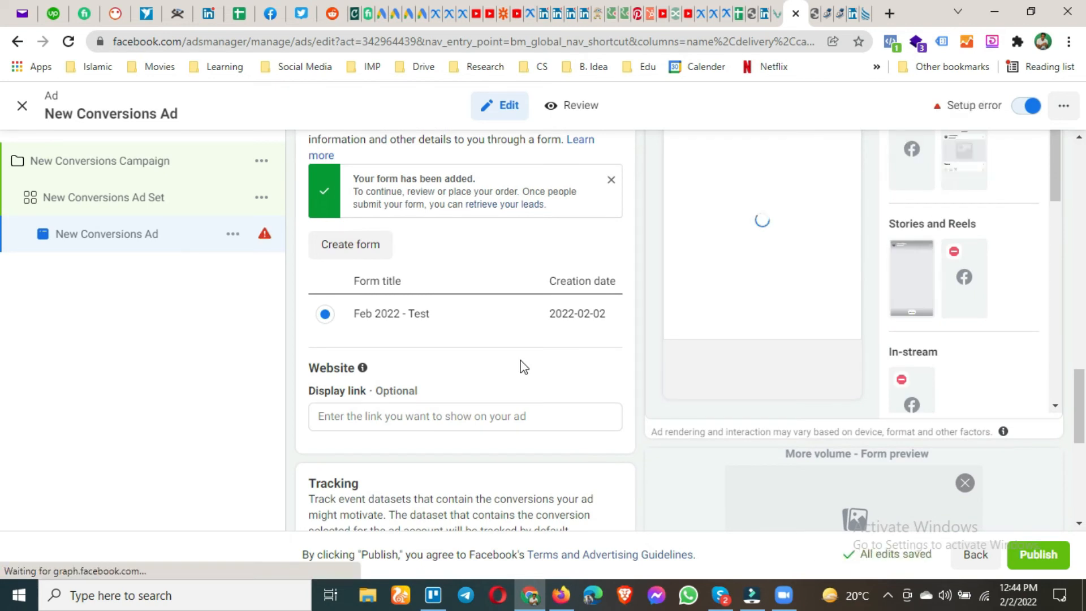
scroll(524, 368, up, 10)
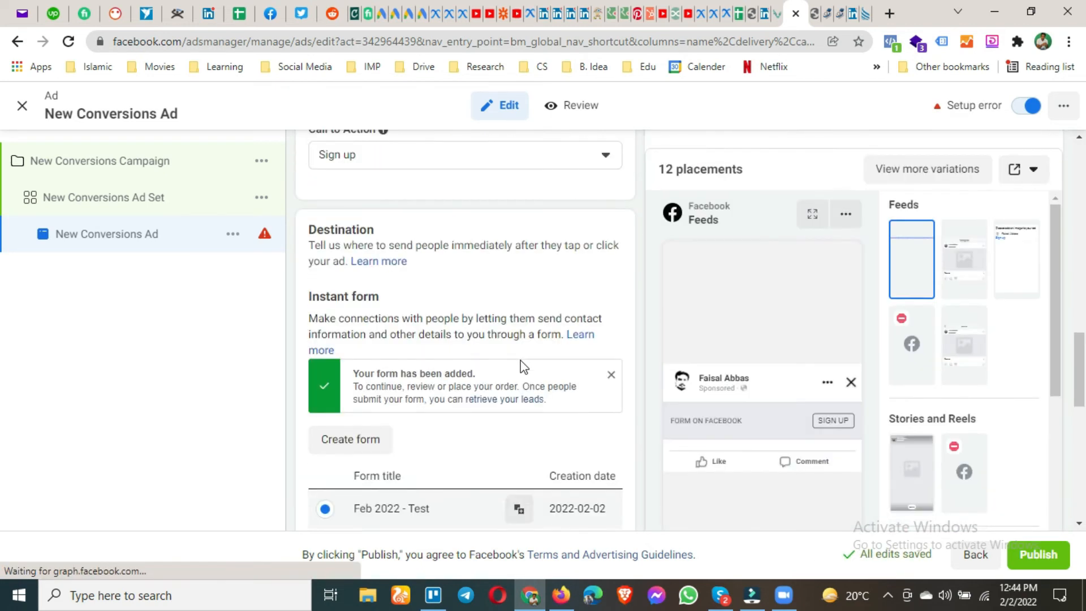
scroll(521, 360, up, 5)
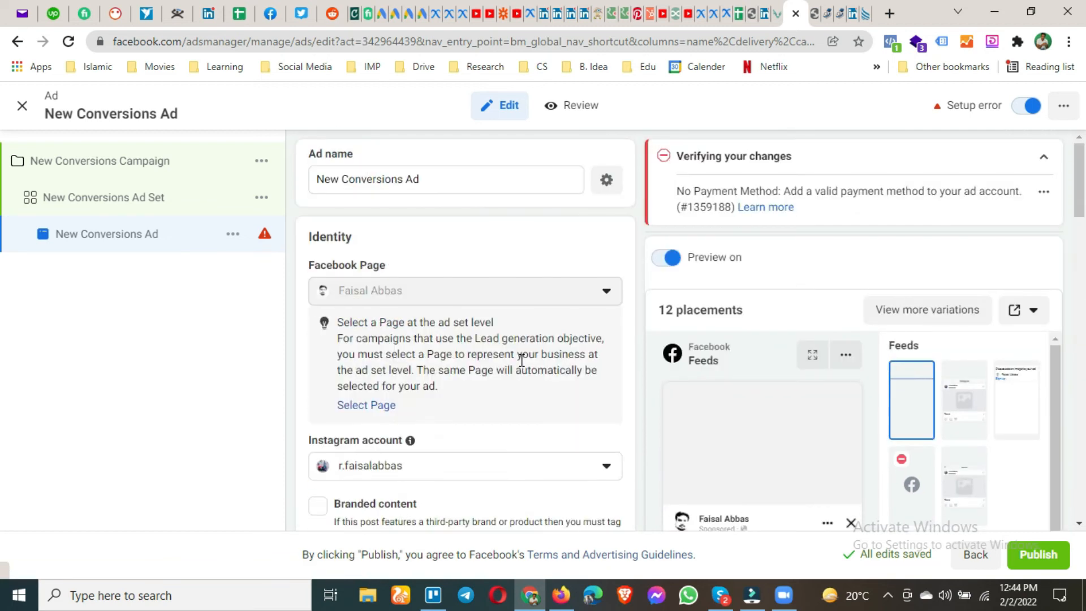
scroll(454, 331, down, 10)
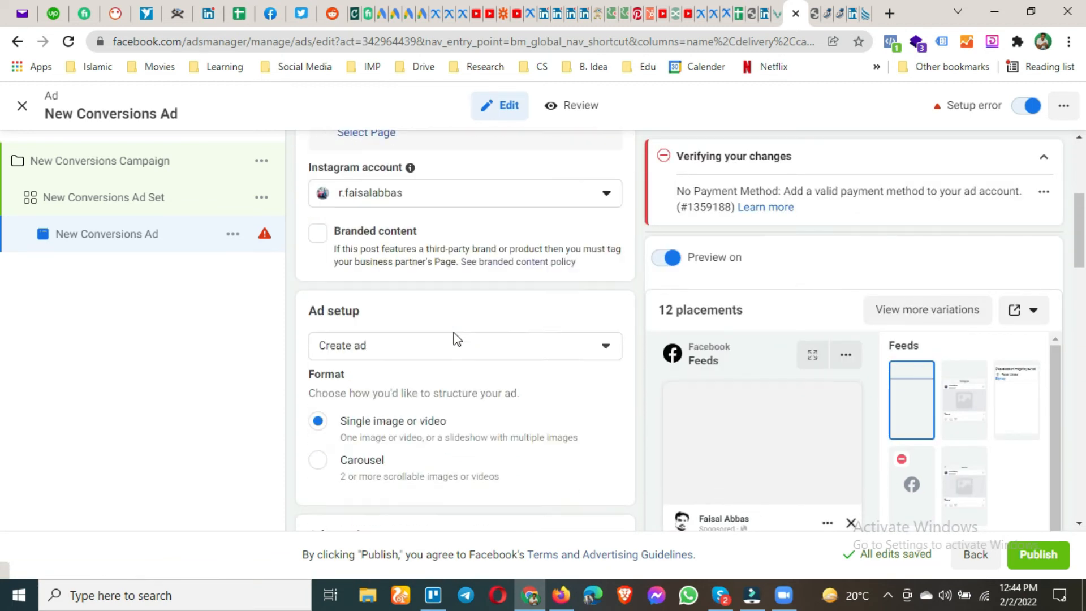
scroll(457, 338, down, 9)
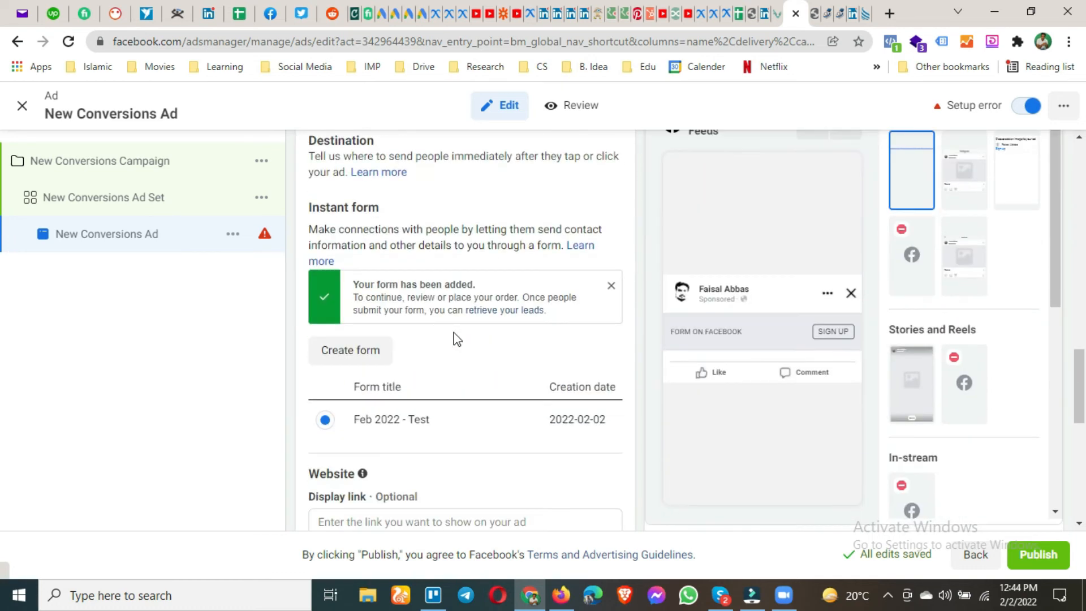
click(610, 286)
scroll(389, 444, down, 8)
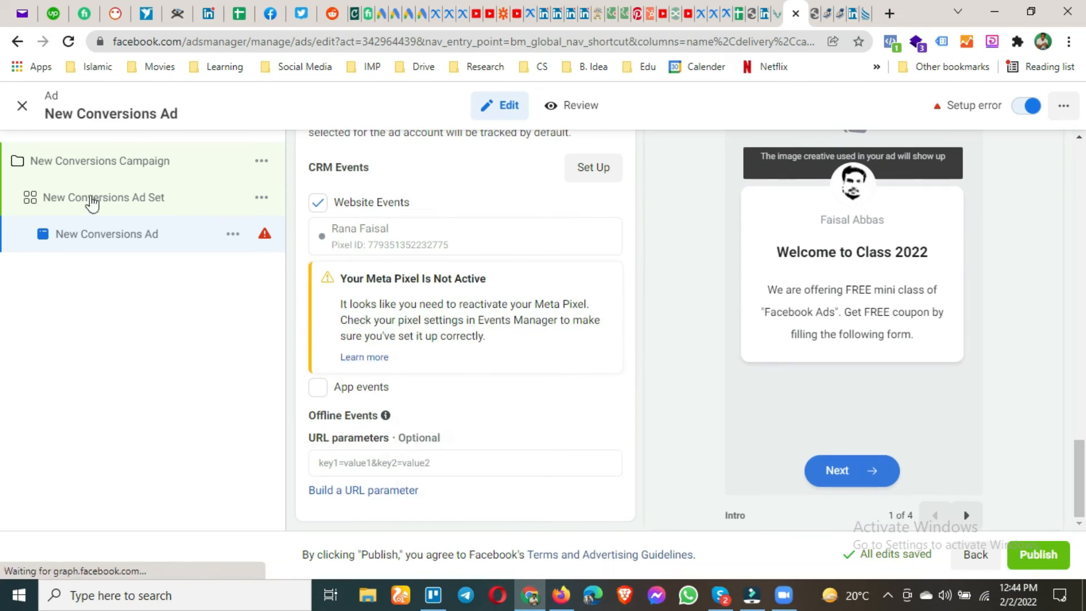
Leave the ad, return to the campaign list and create a new campaign with the Lead generation objective.
click(22, 108)
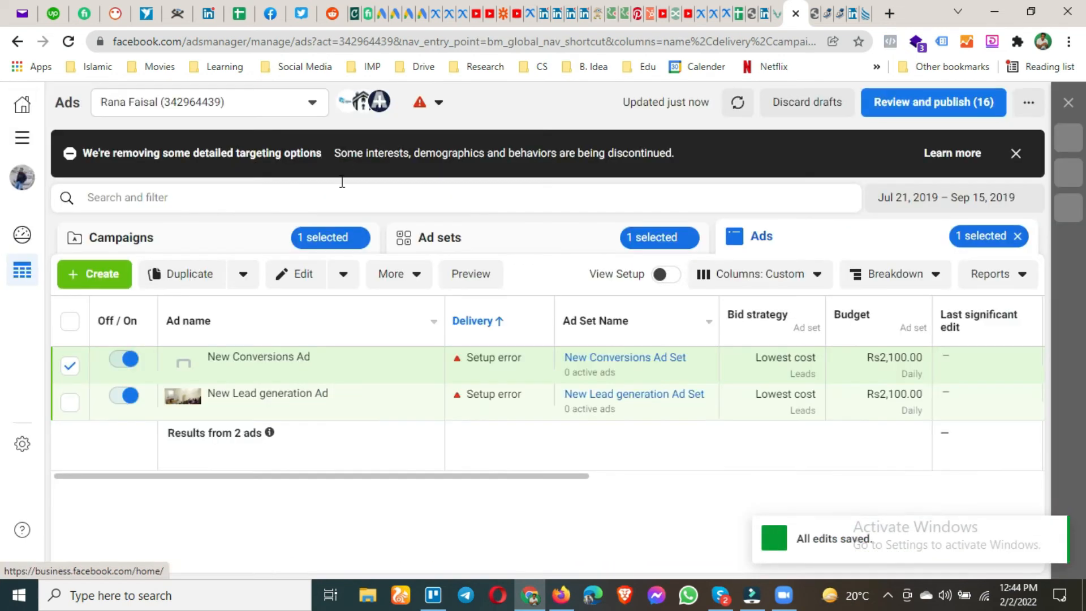
click(248, 239)
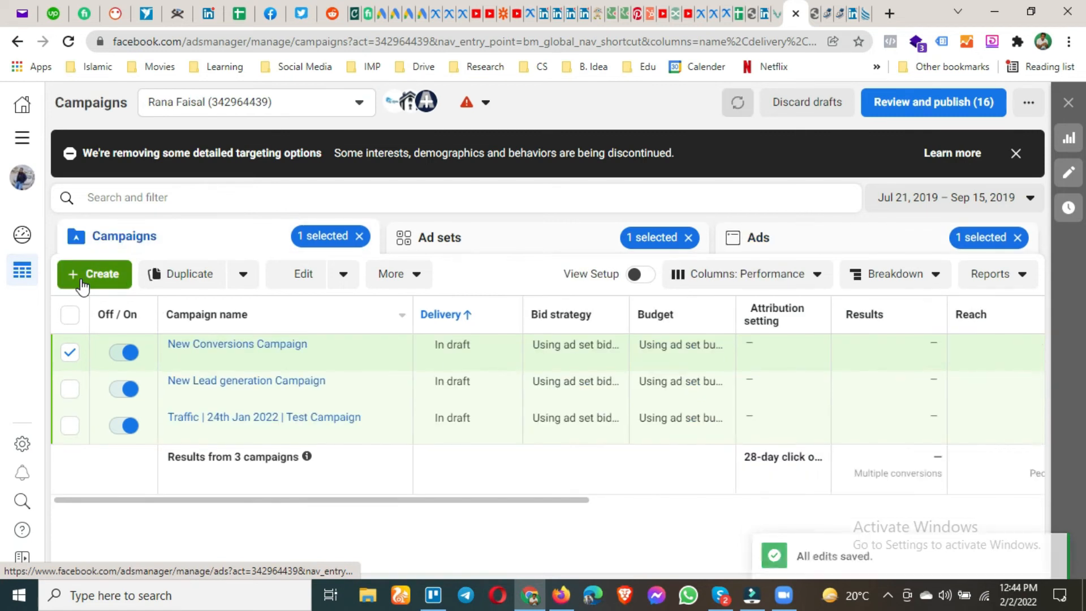
click(84, 280)
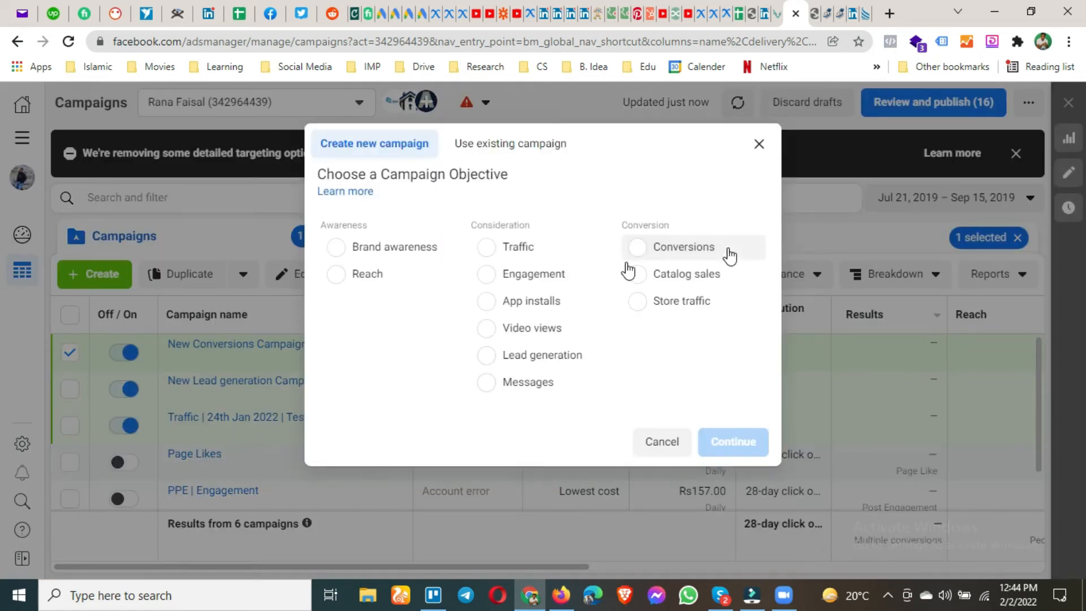
click(535, 368)
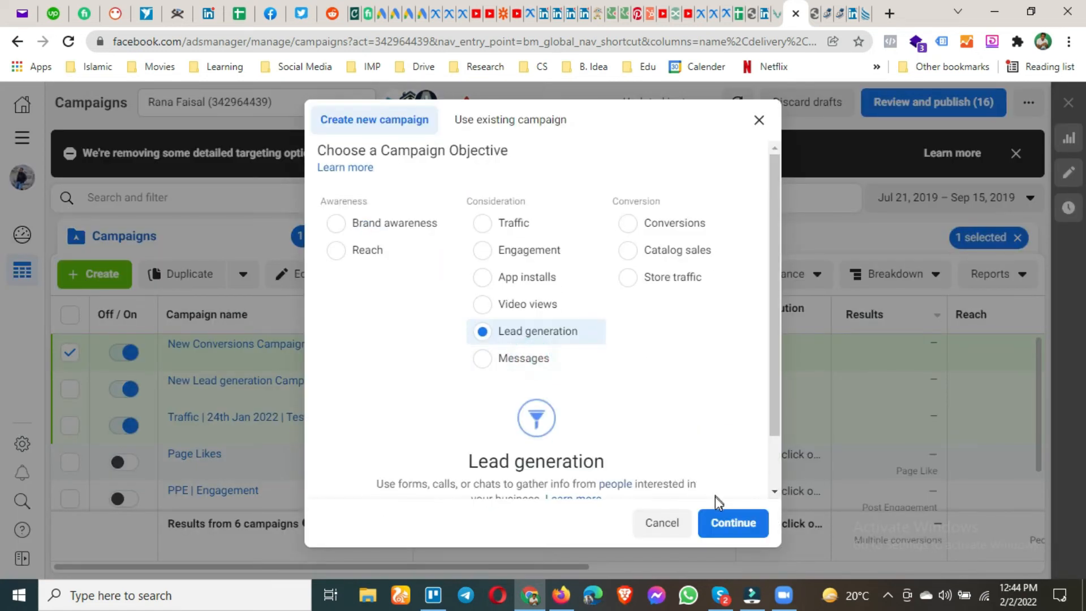
click(732, 518)
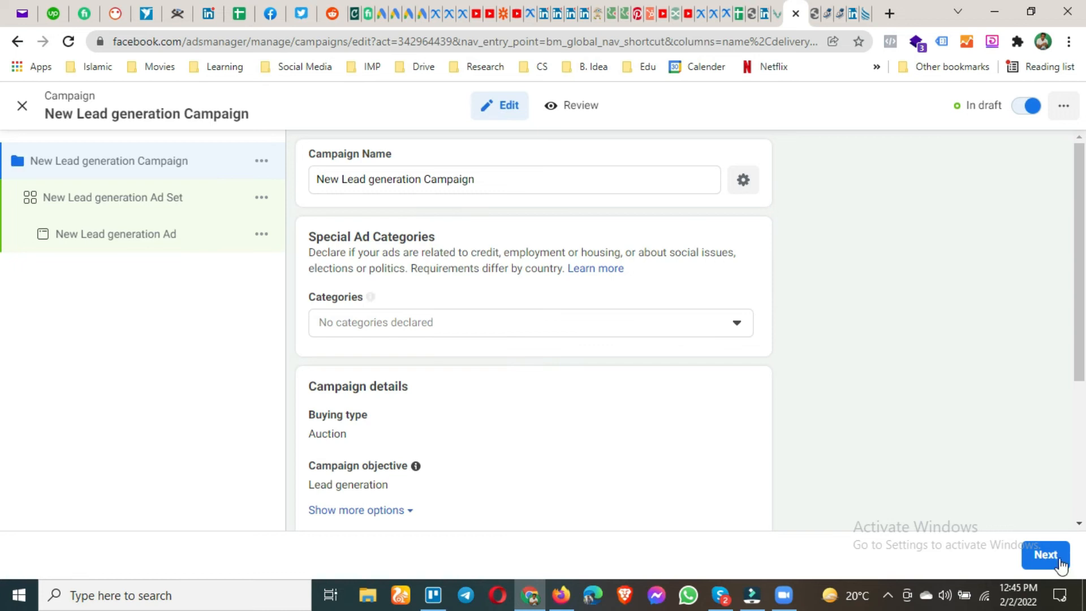
Set the new ad set's lead method to Automated chat and select the advertiser's own Facebook Page, continuing to the ad.
click(1046, 554)
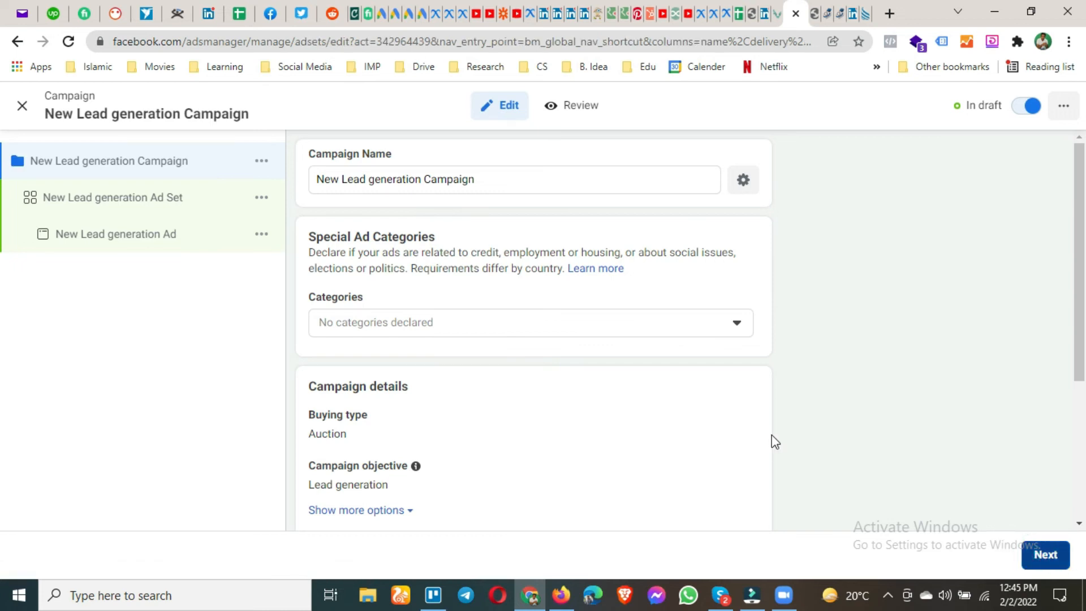
click(387, 328)
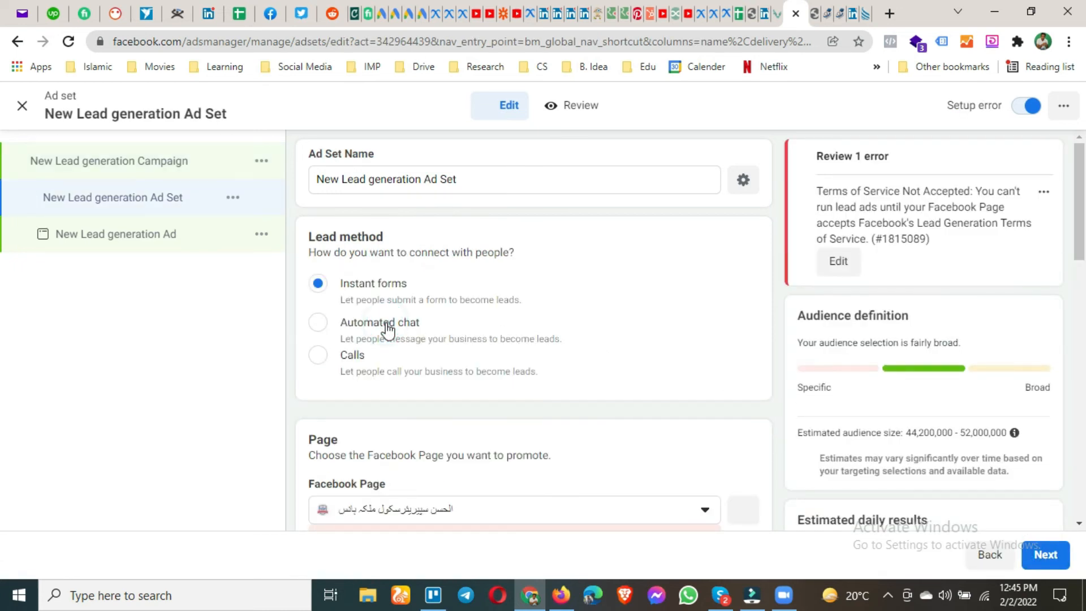
scroll(408, 325, down, 4)
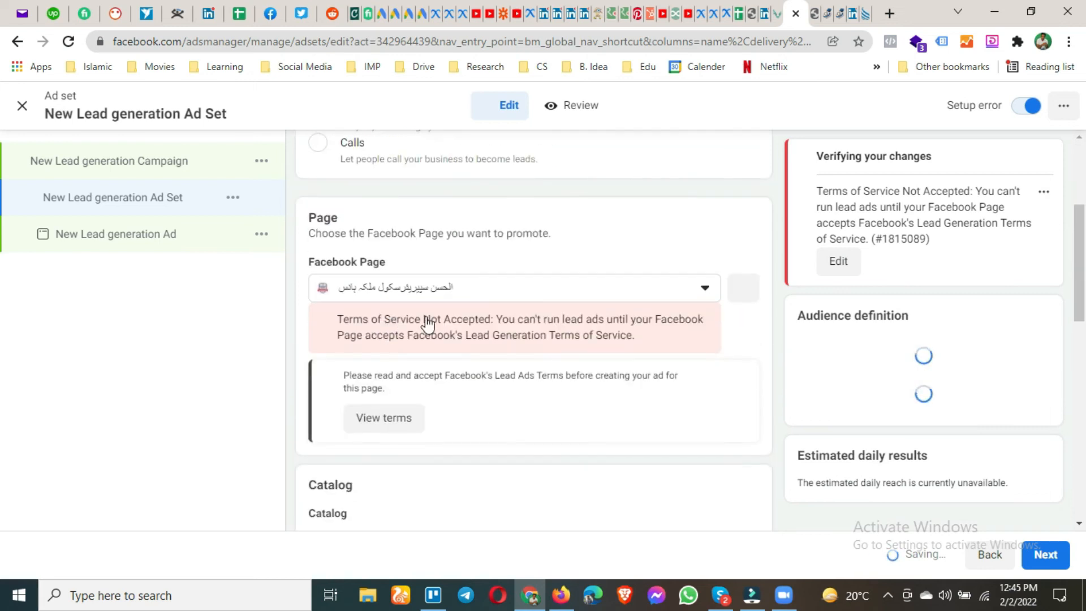
click(476, 299)
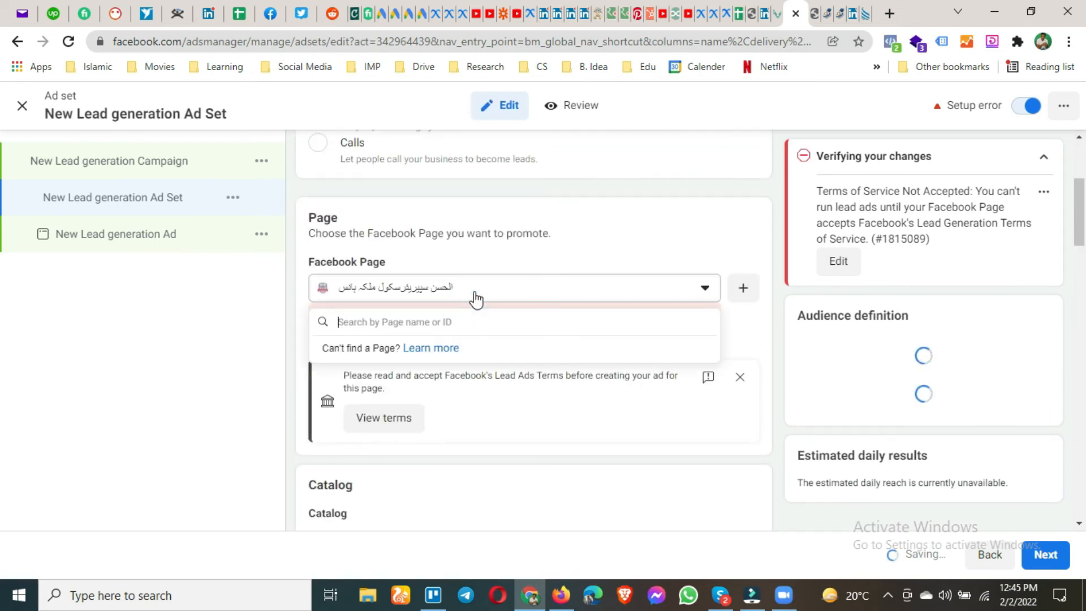
text(fa)
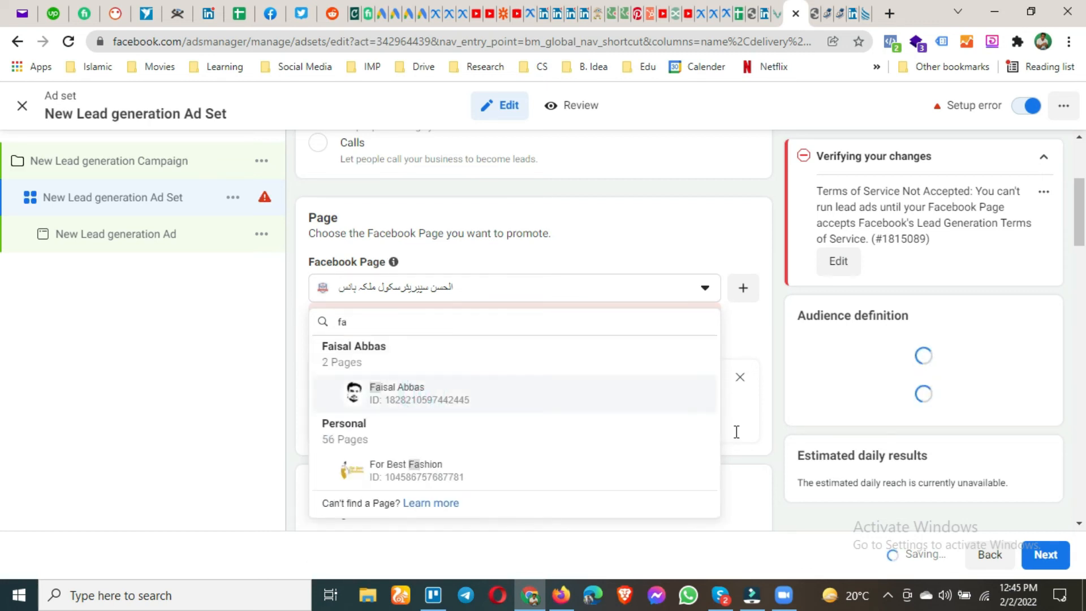
key(Return)
click(1041, 566)
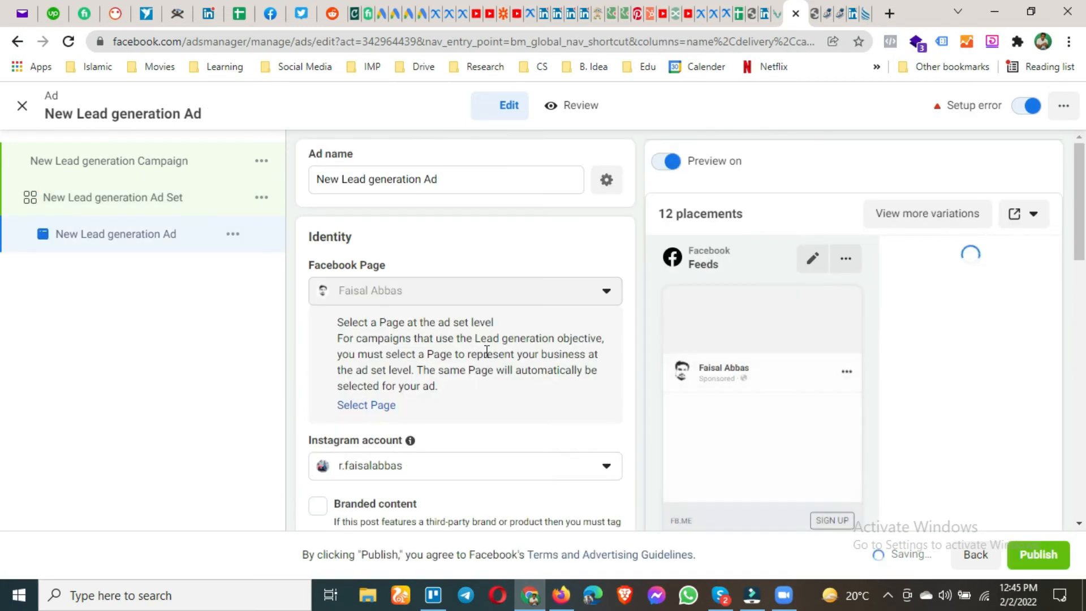
Examine New Lead generation Ad's creative, call to action choices, destination and tracking sections for automated chat settings.
scroll(481, 359, down, 10)
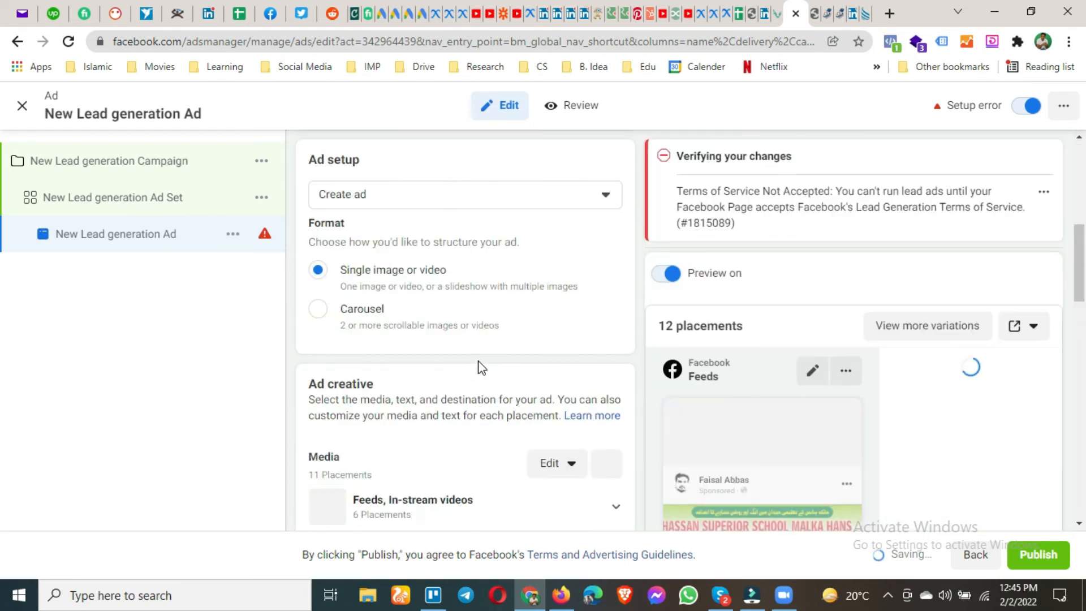
scroll(478, 362, down, 3)
scroll(478, 362, up, 3)
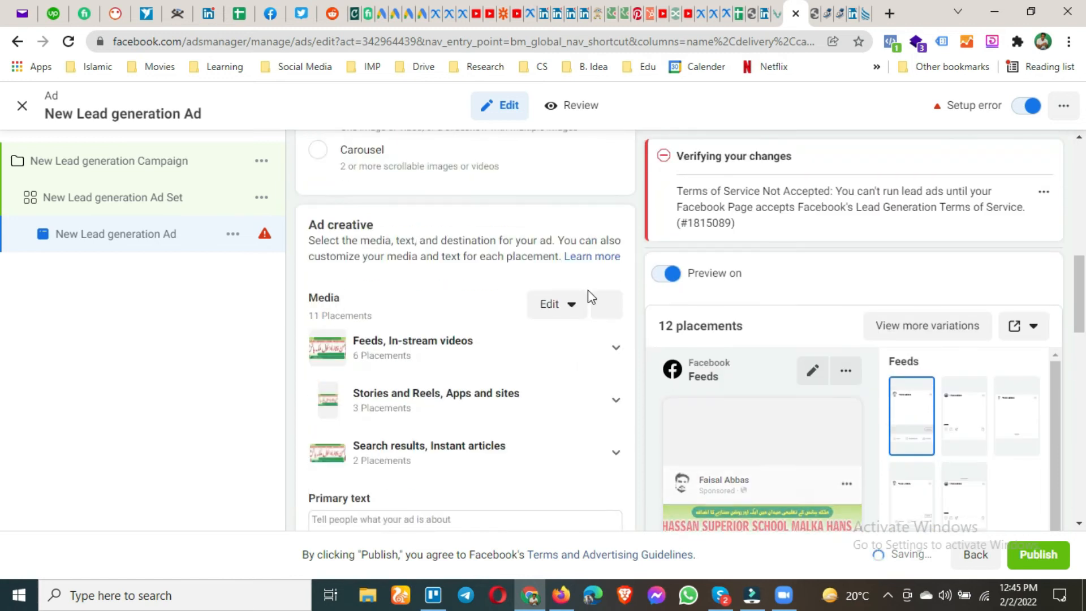
scroll(478, 372, down, 10)
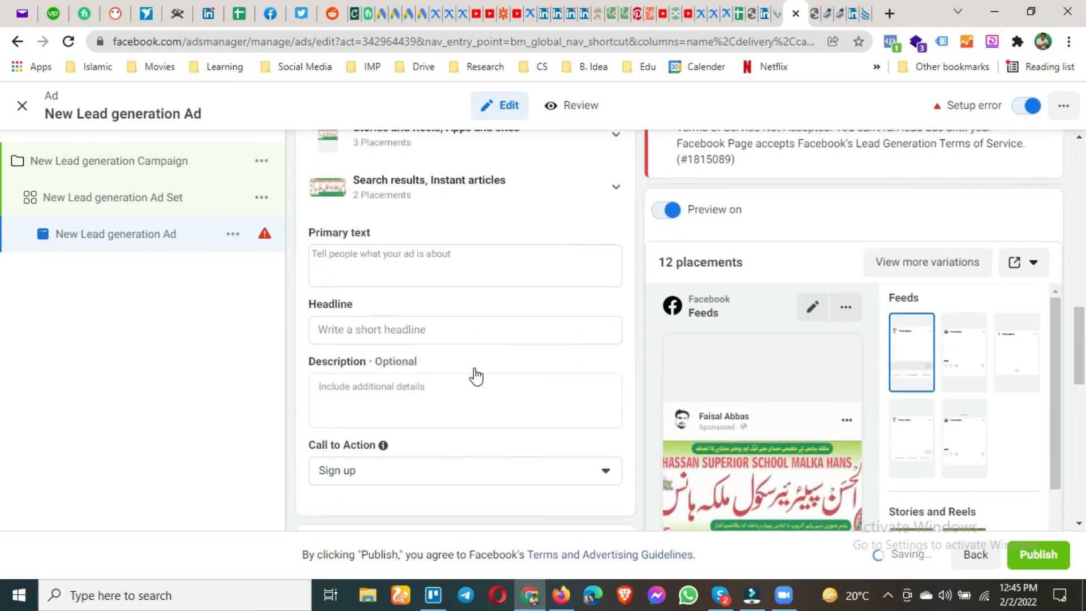
scroll(478, 375, down, 1)
scroll(478, 374, up, 2)
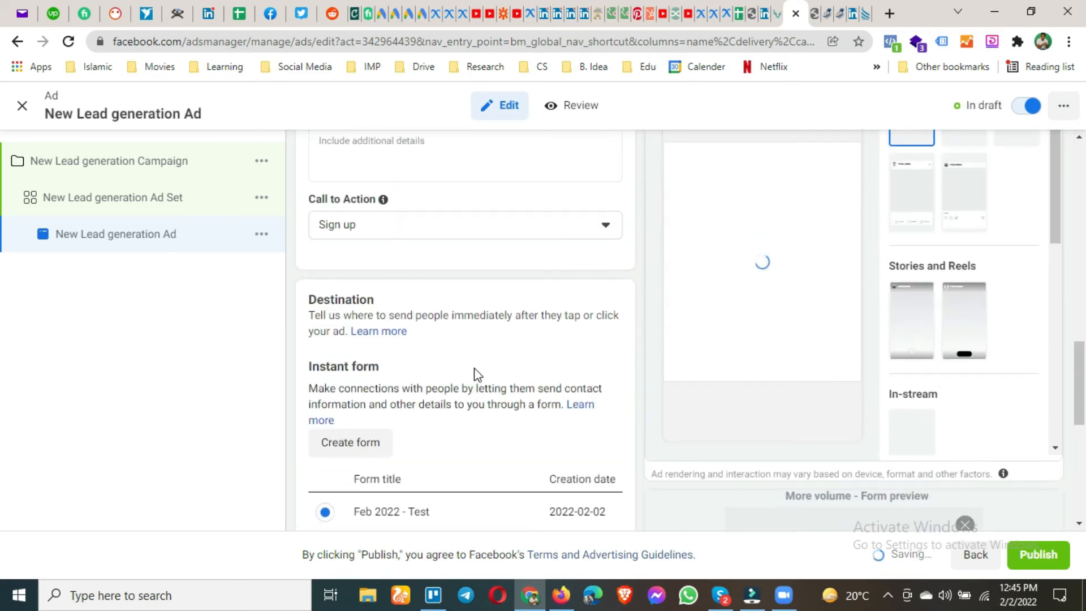
scroll(474, 368, up, 3)
click(464, 384)
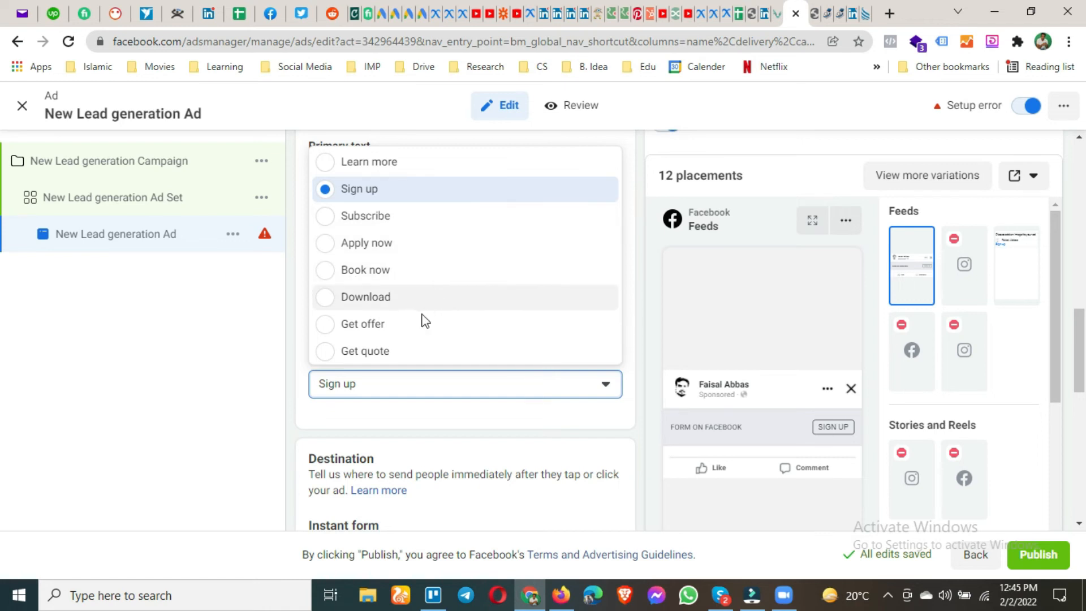
click(396, 419)
scroll(398, 421, down, 3)
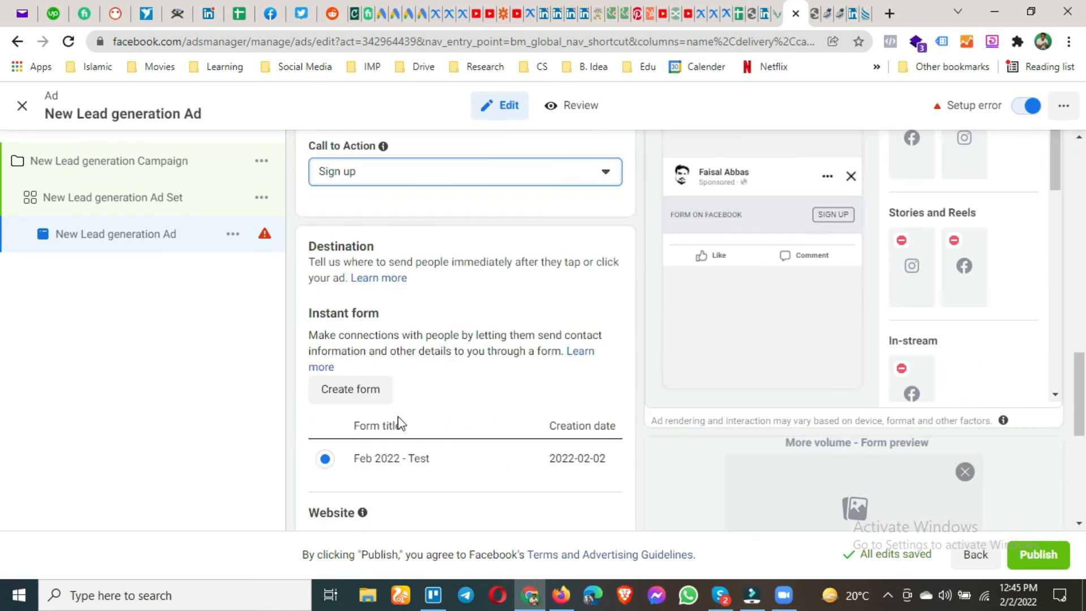
scroll(419, 390, down, 3)
scroll(419, 389, down, 3)
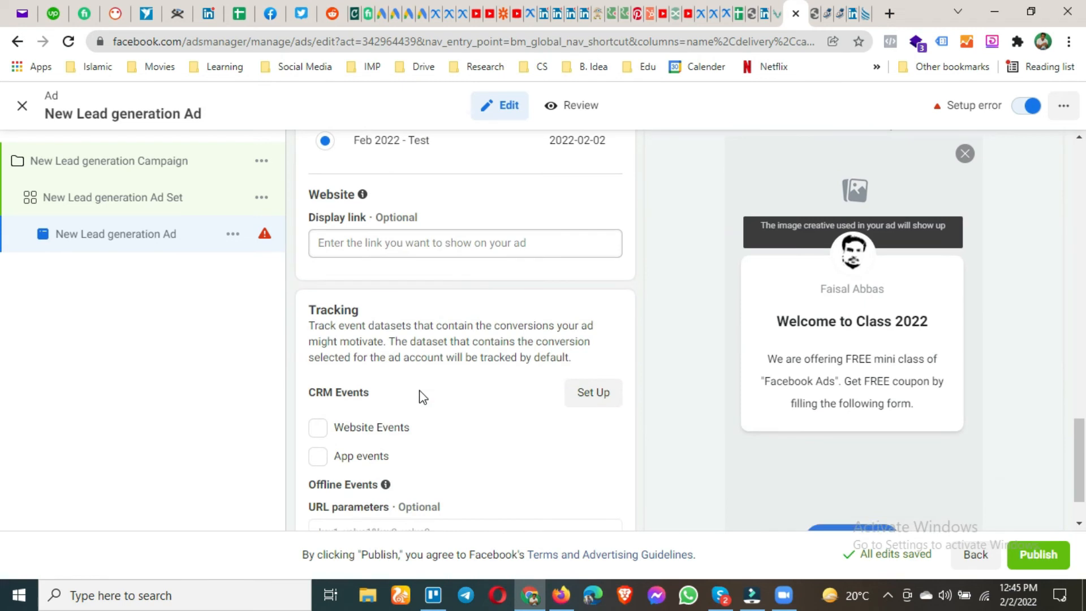
scroll(420, 396, down, 2)
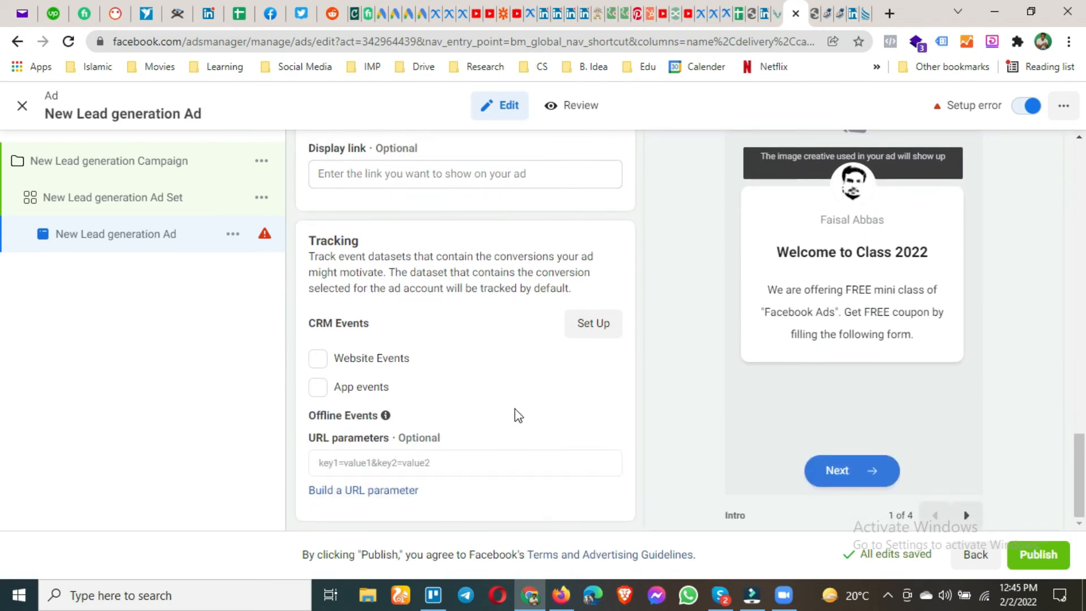
Change New Lead generation Campaign's objective to Messages.
scroll(515, 408, up, 15)
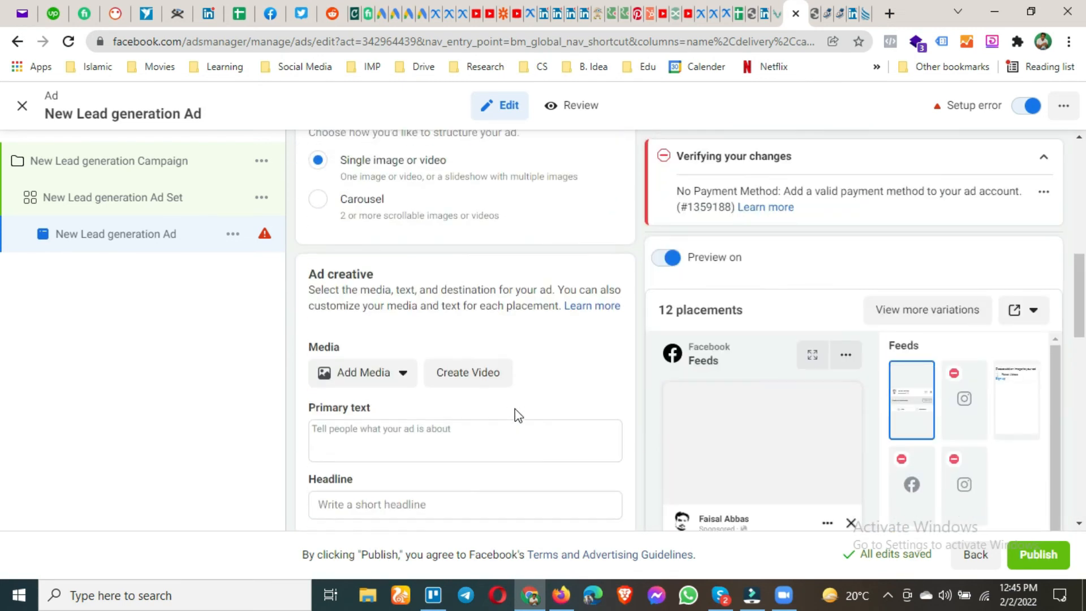
scroll(514, 408, up, 1)
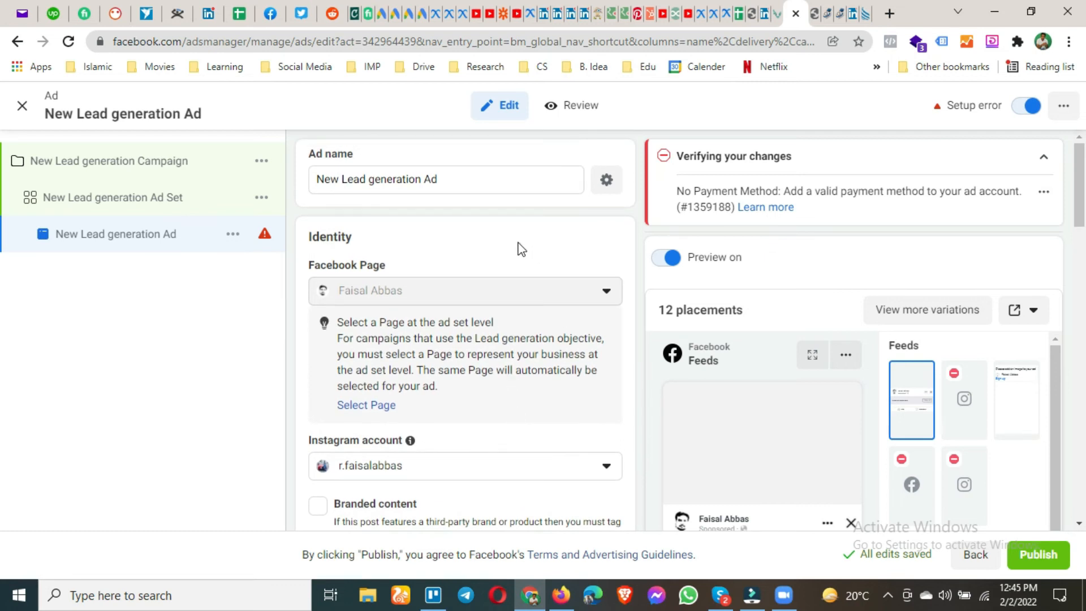
click(161, 162)
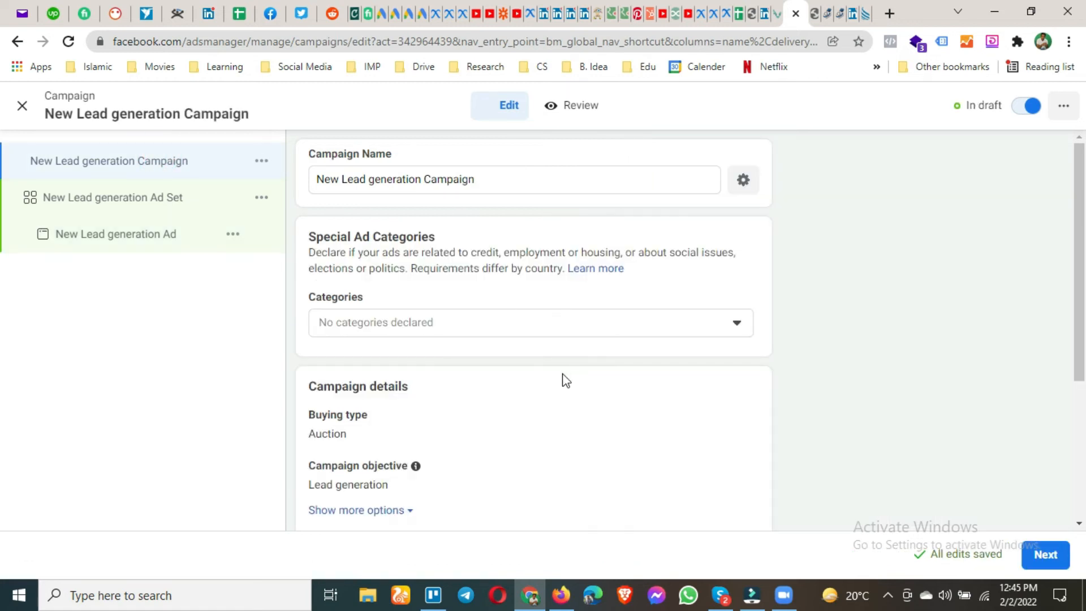
scroll(566, 380, down, 4)
mouse_move(689, 221)
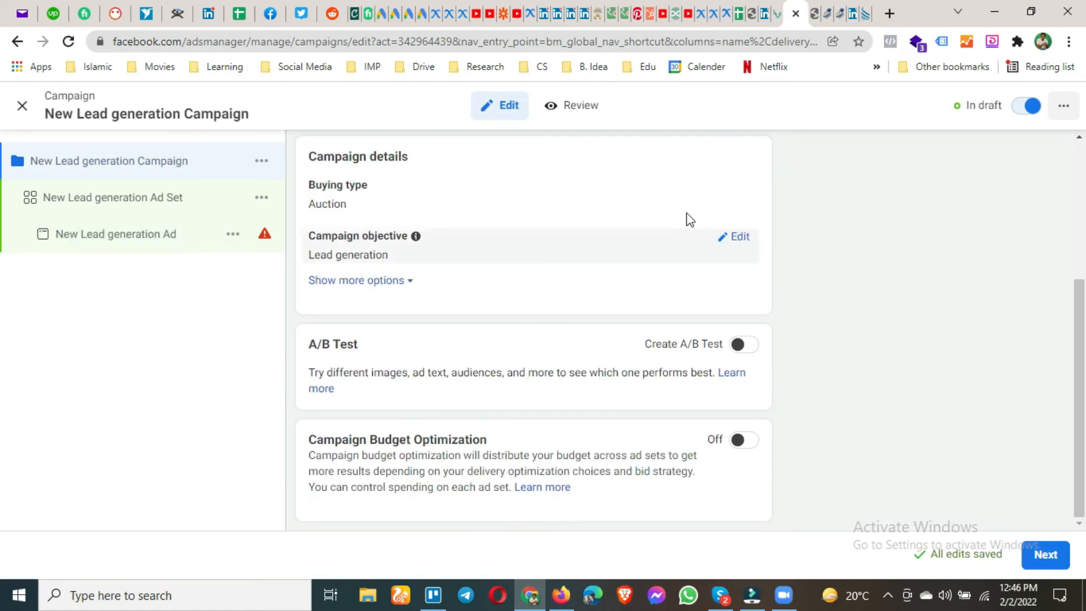
click(740, 239)
click(500, 412)
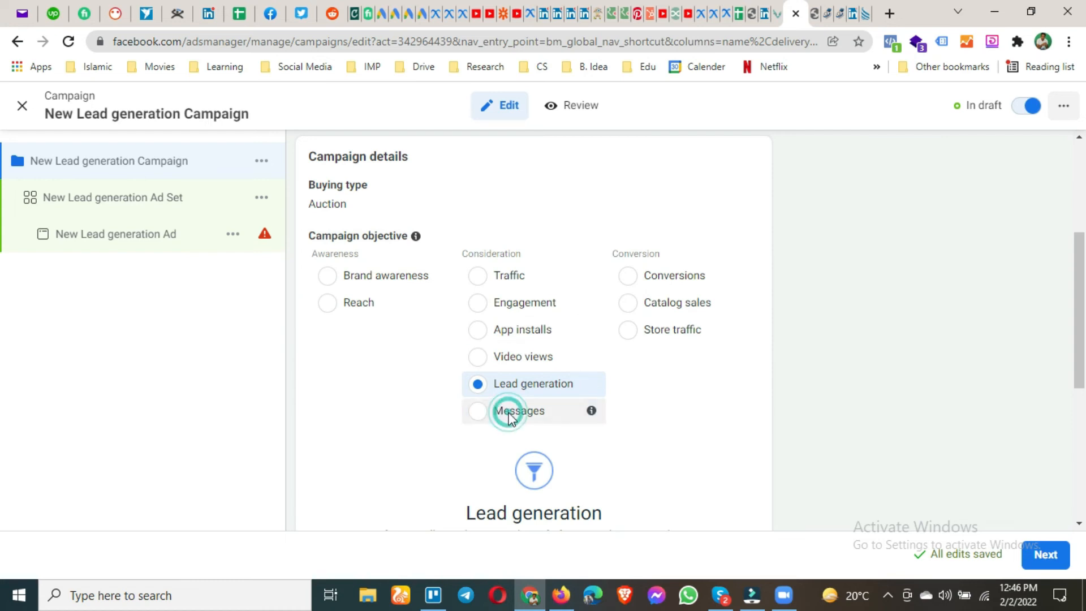
click(744, 346)
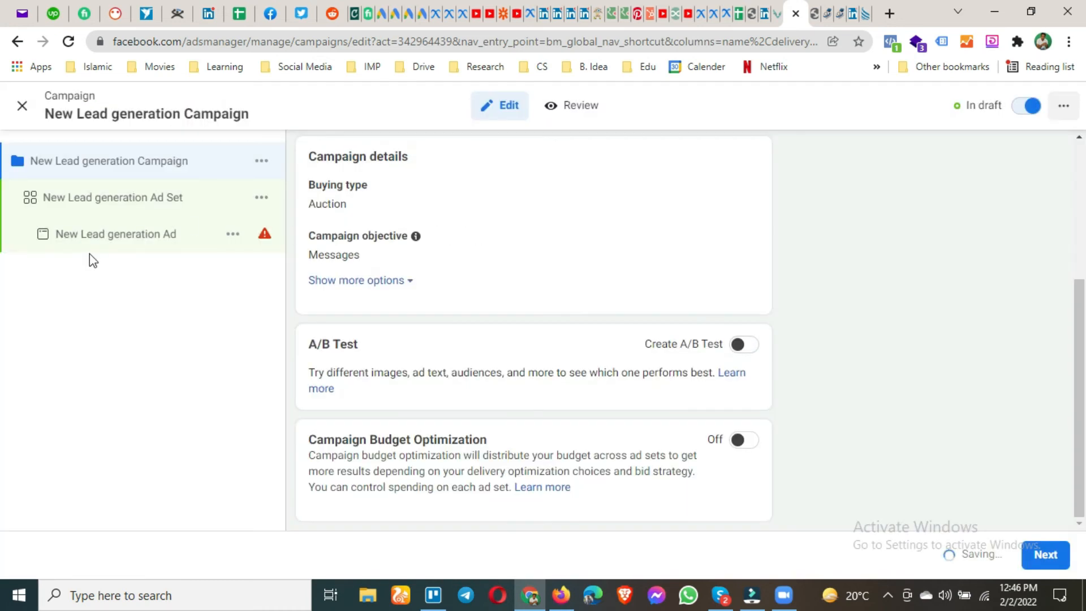
Continue to the ad set, check the ad type choices while keeping Click to message, and continue to the ad.
click(1036, 550)
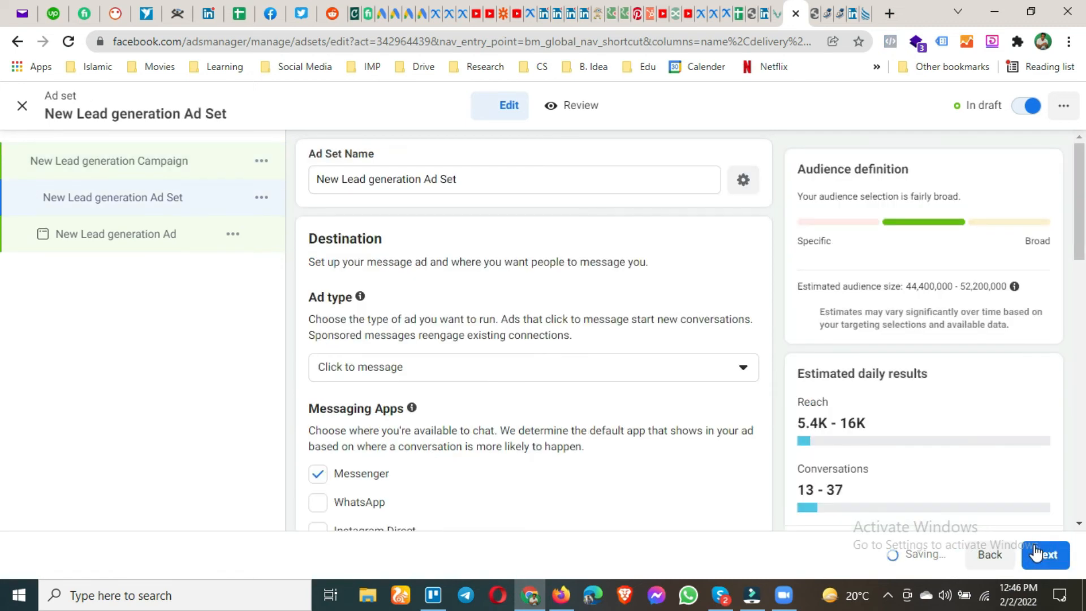
scroll(516, 402, down, 3)
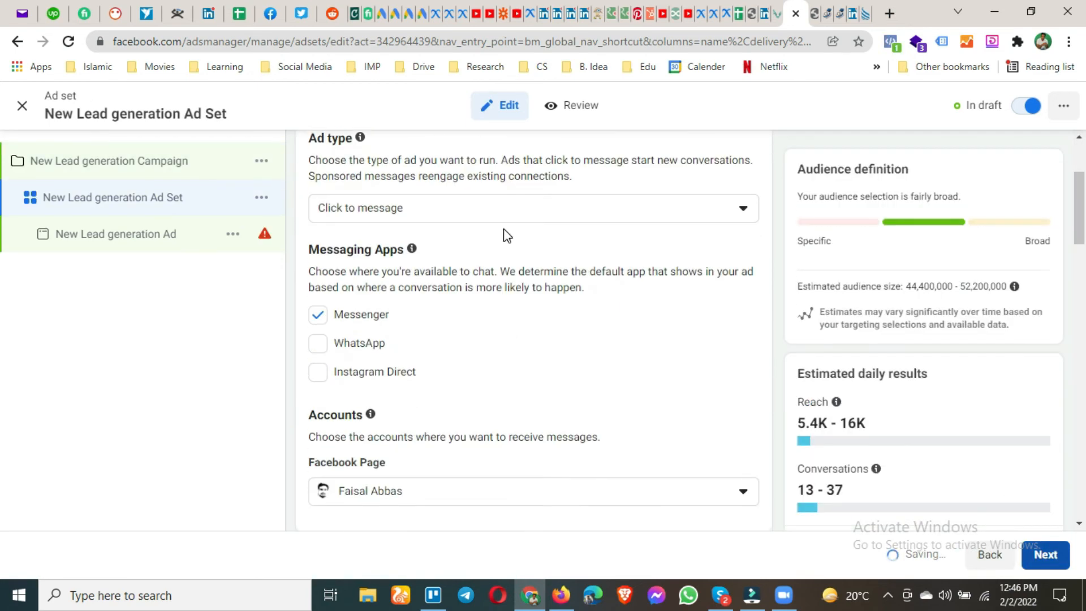
click(507, 220)
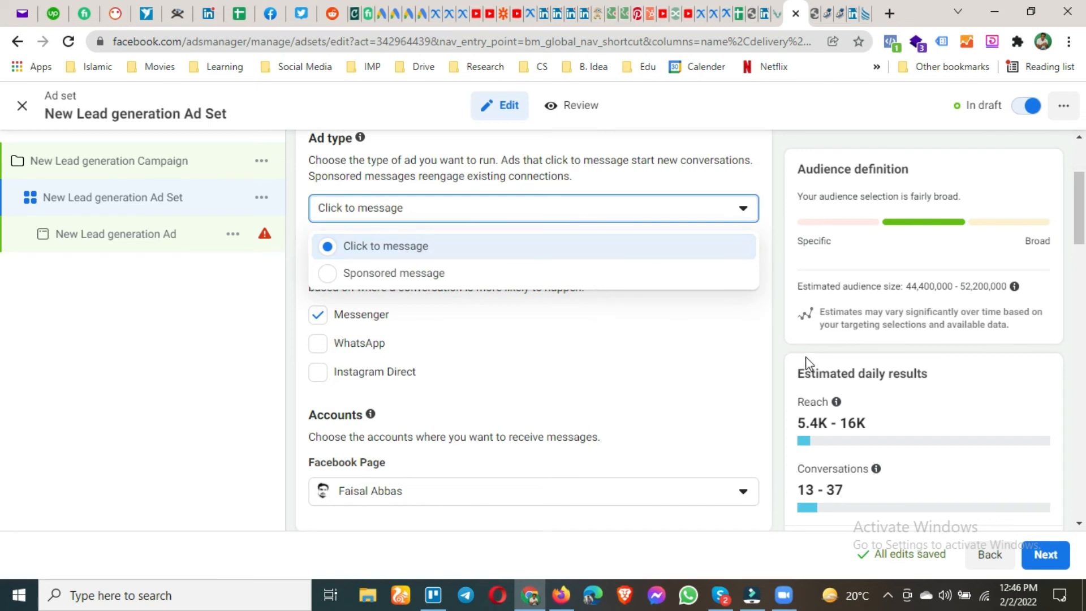
click(779, 365)
click(1038, 555)
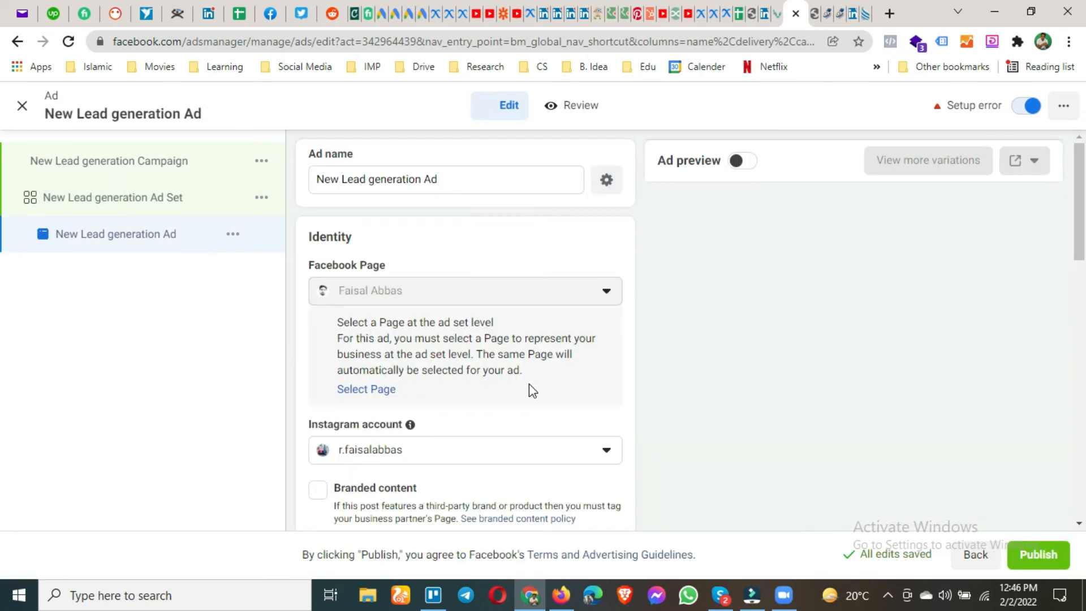
Choose Generate leads as the ad's message template and start creating a new template.
scroll(528, 384, down, 12)
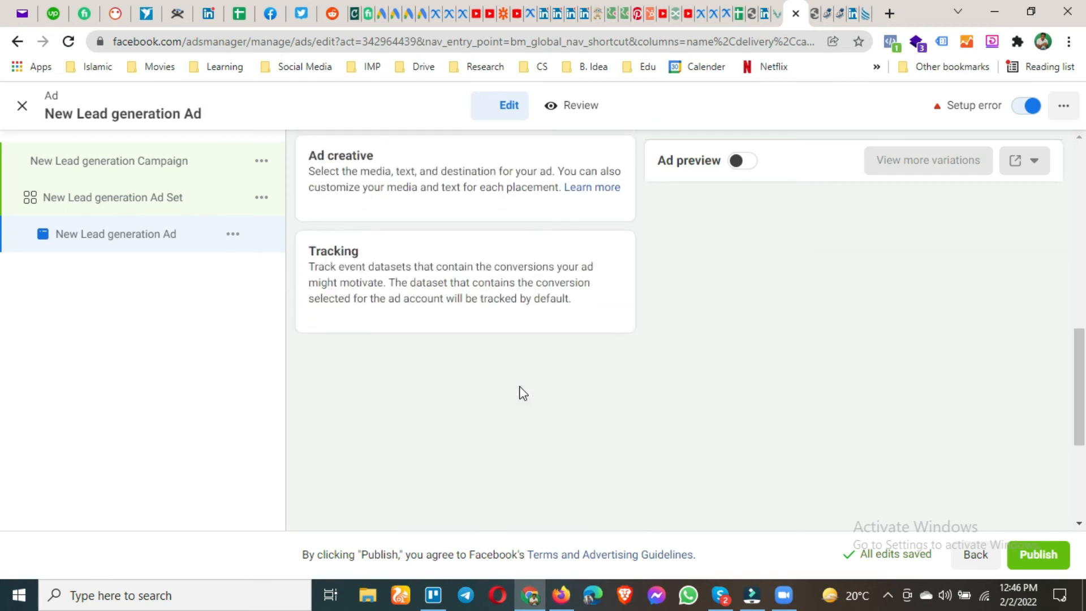
scroll(522, 393, up, 1)
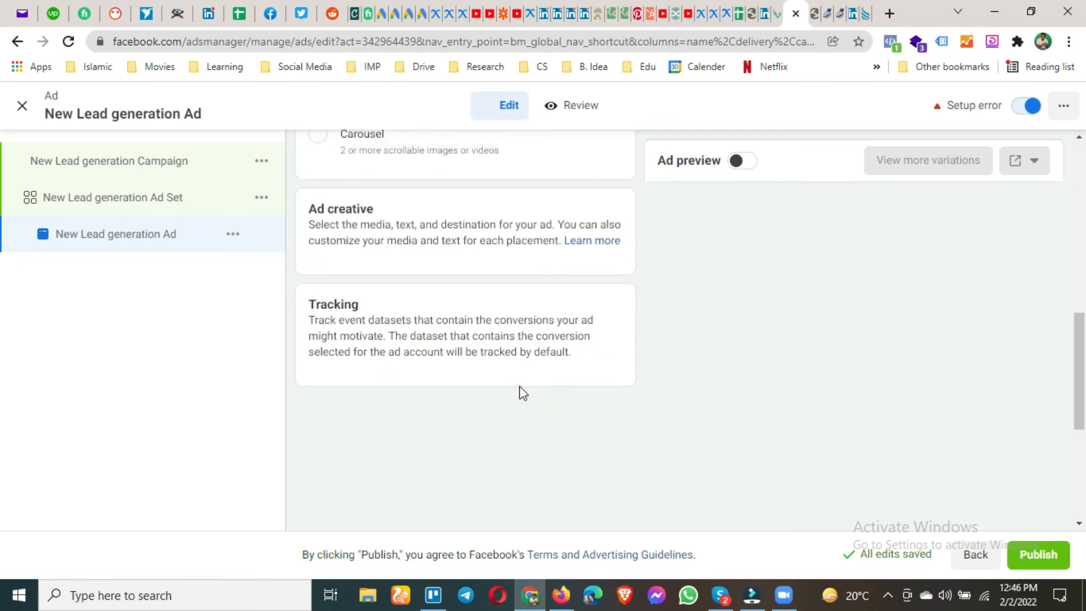
scroll(523, 393, down, 9)
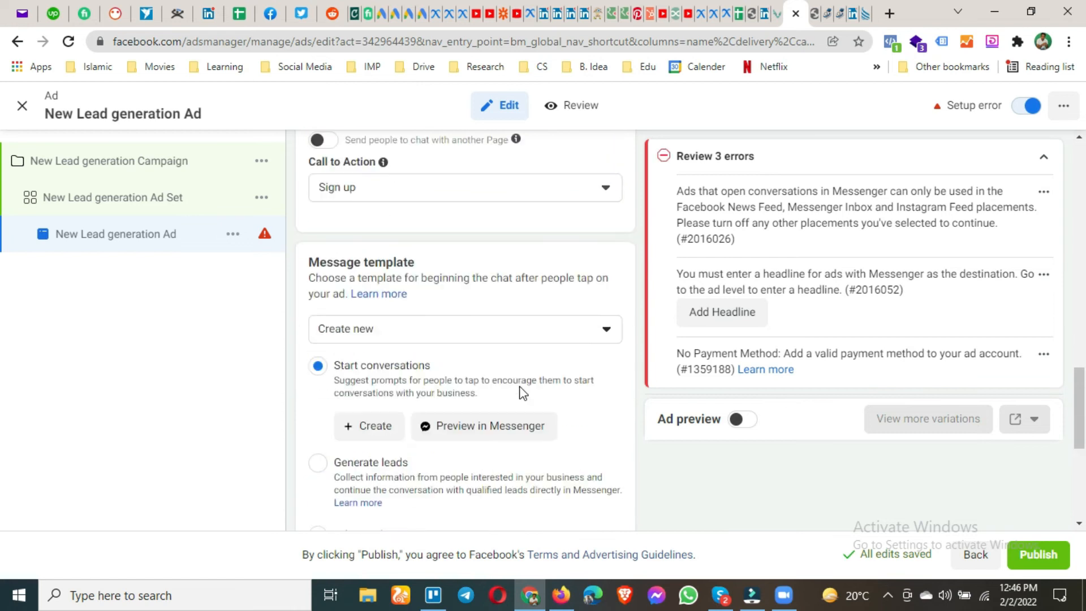
scroll(521, 392, down, 1)
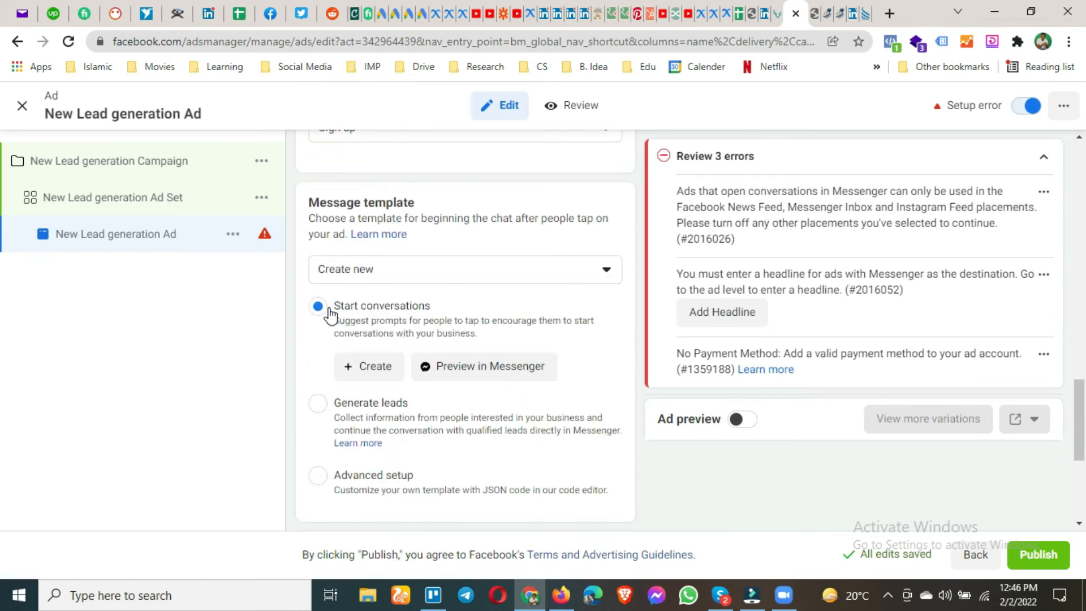
click(372, 405)
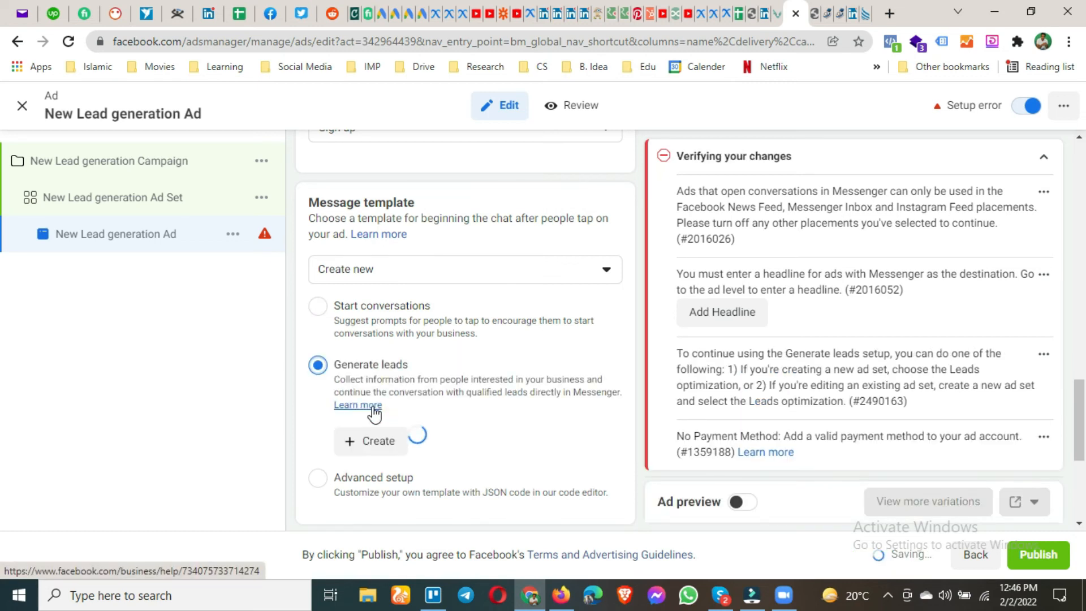
scroll(378, 390, down, 1)
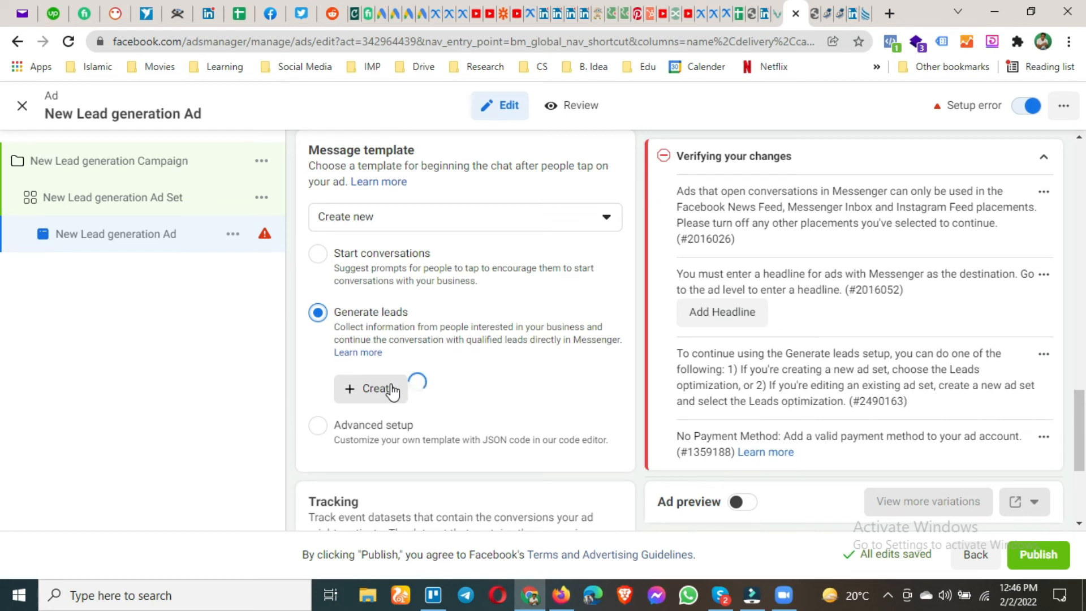
click(389, 389)
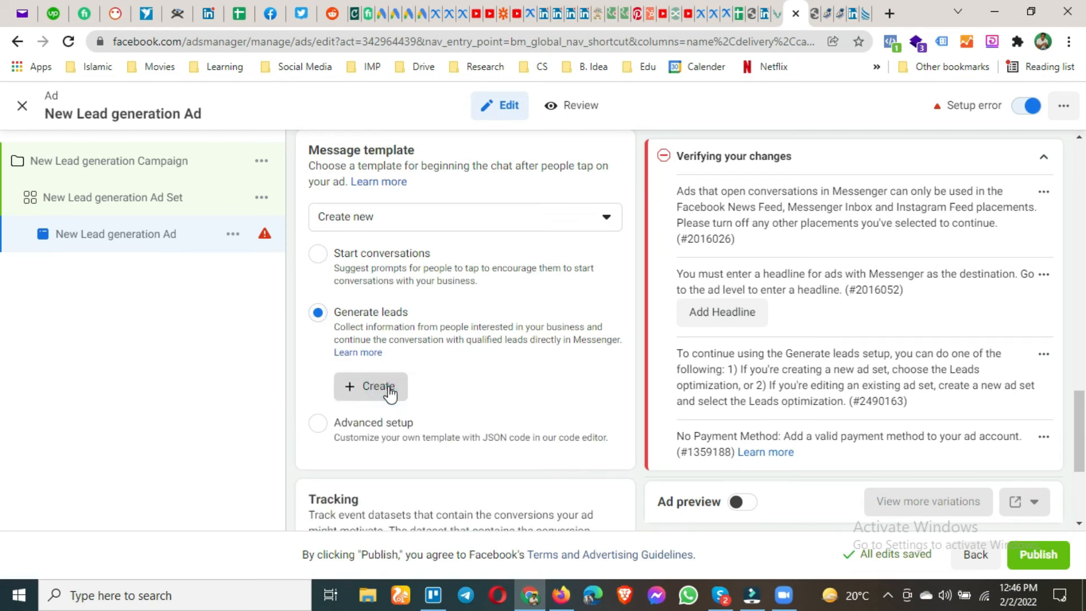
click(389, 390)
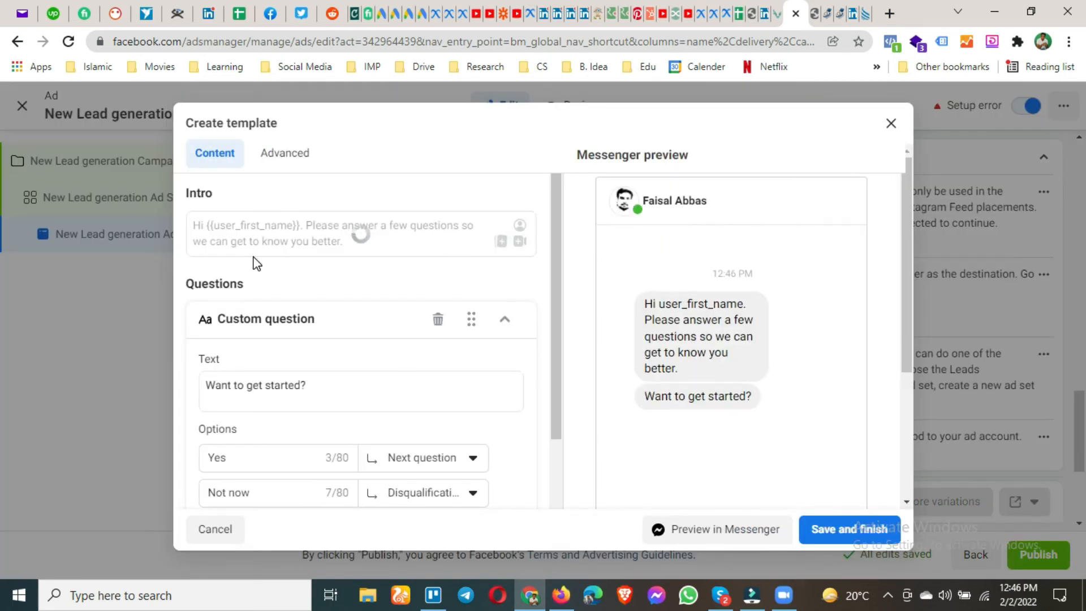
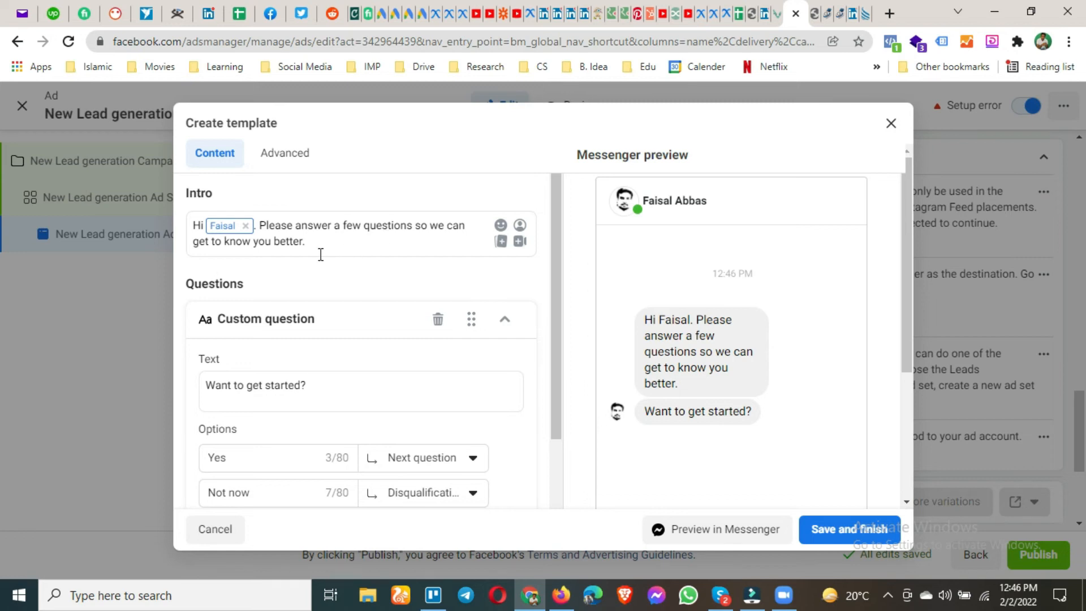
Replace the custom question's text with "In which course you want to get enrolled?".
drag(305, 245, 260, 226)
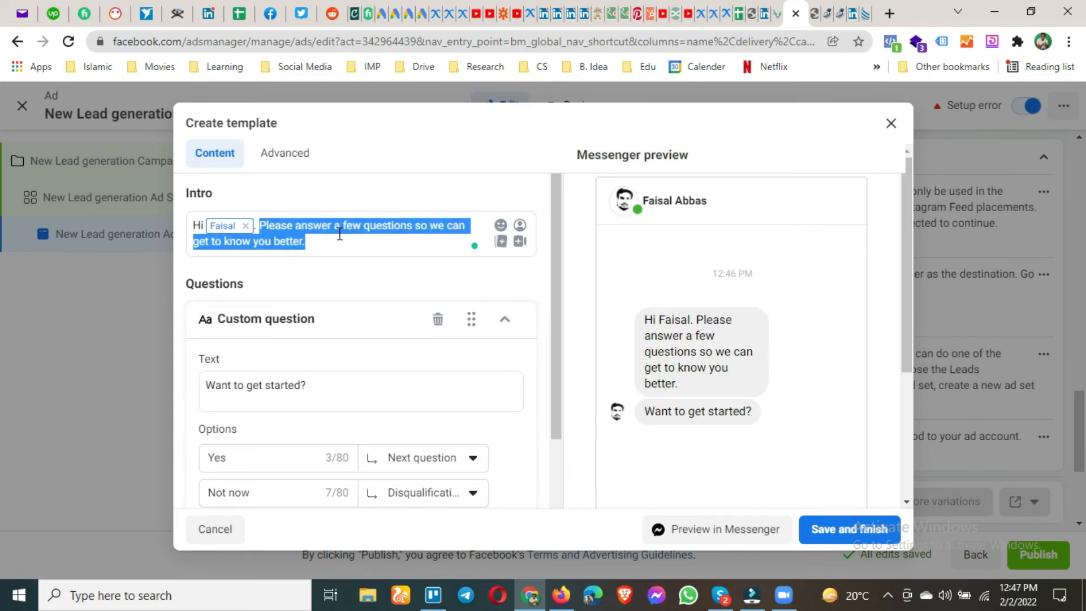
scroll(339, 233, down, 3)
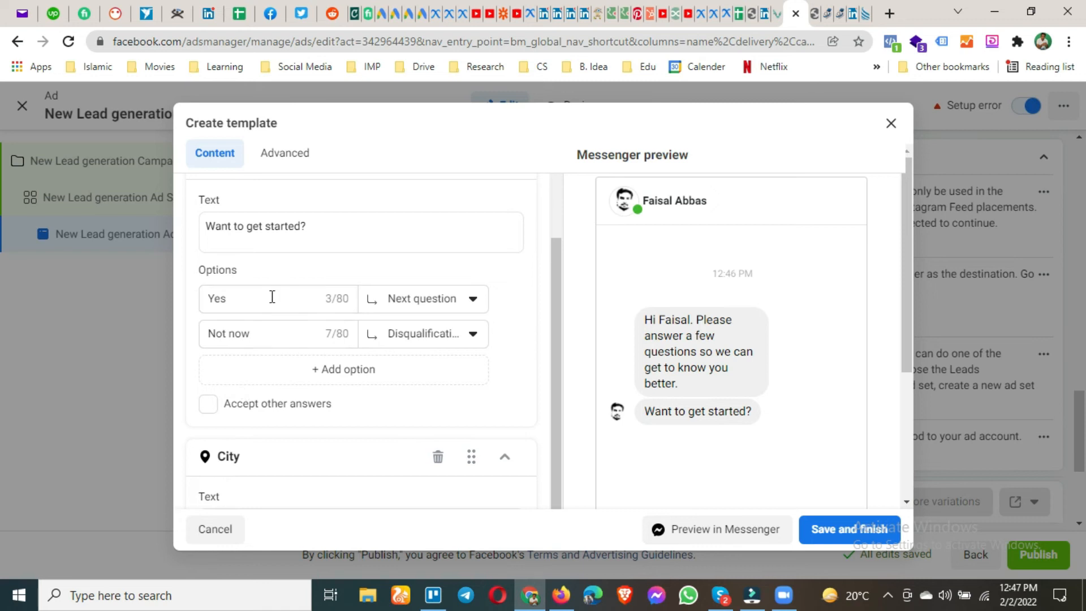
drag(322, 231, 205, 222)
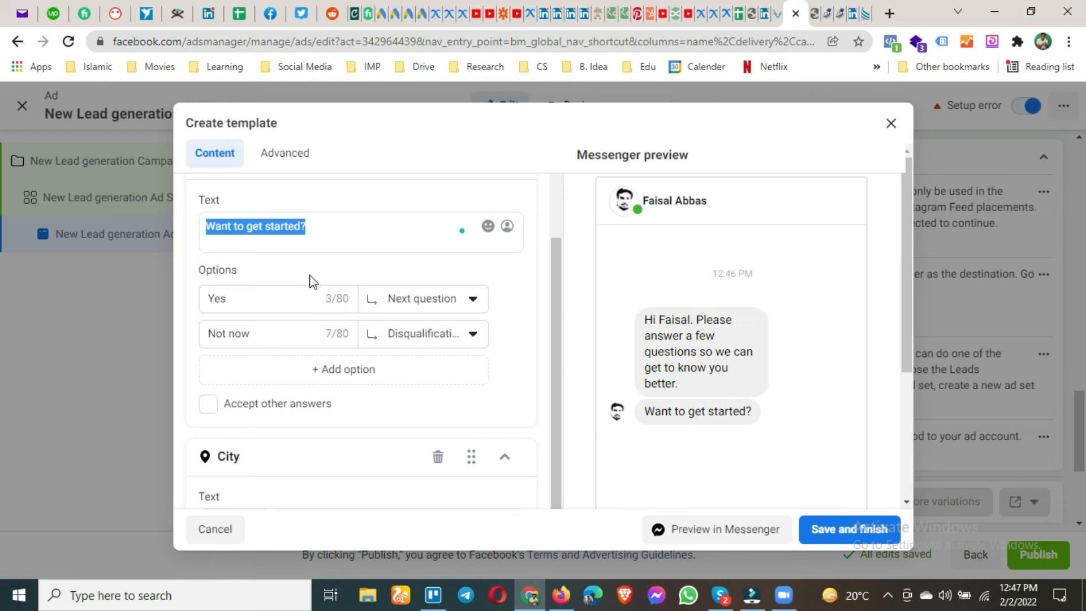
text(w)
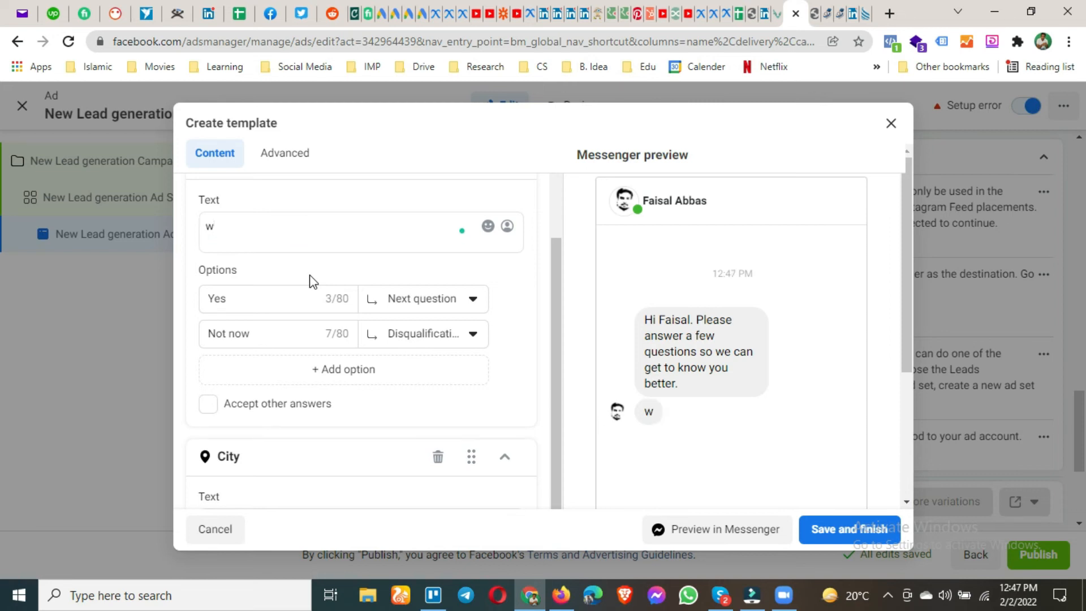
key(BackSpace)
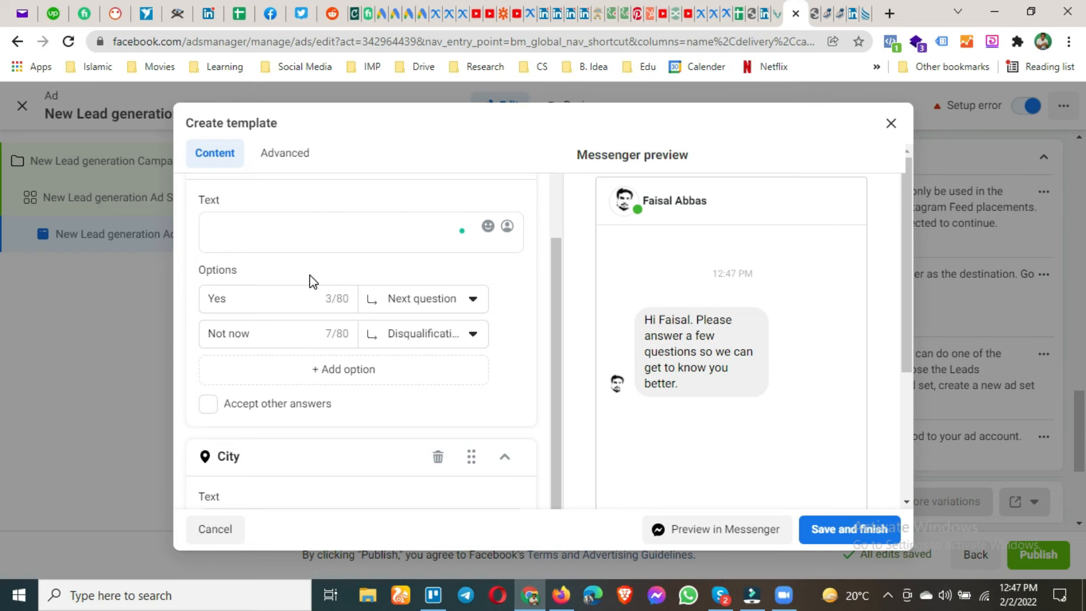
text(In which )
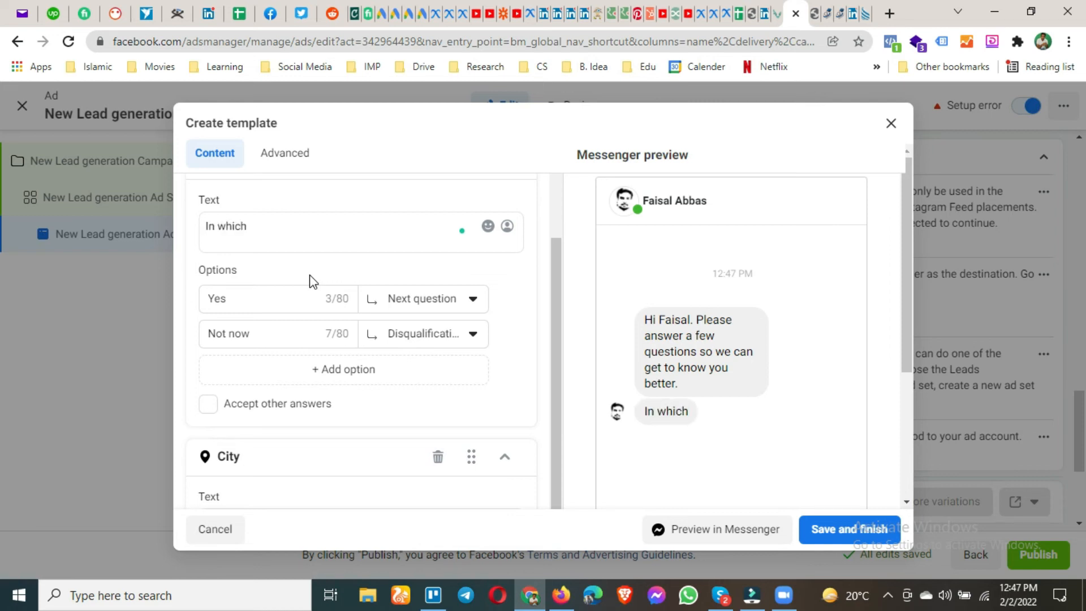
text(Optio)
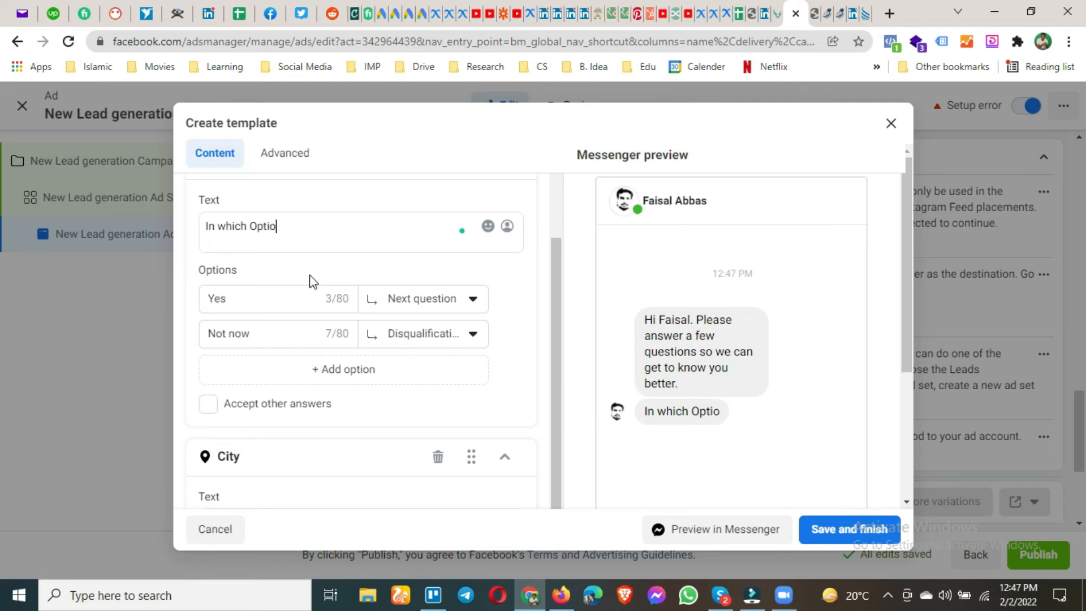
text(n)
key(BackSpace)
key(ctrl+a)
key(BackSpace)
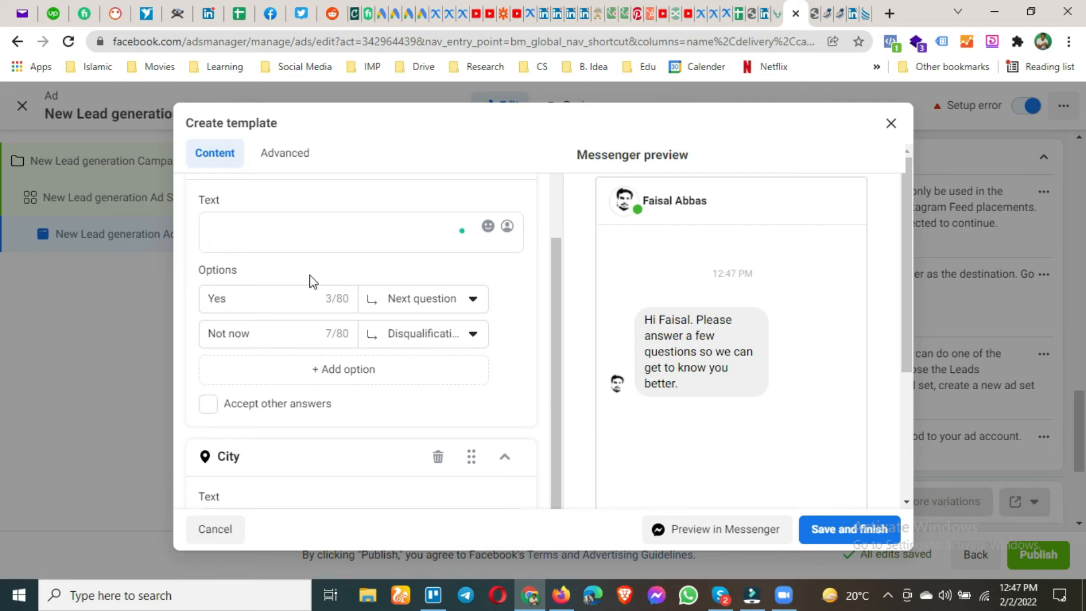
text(I)
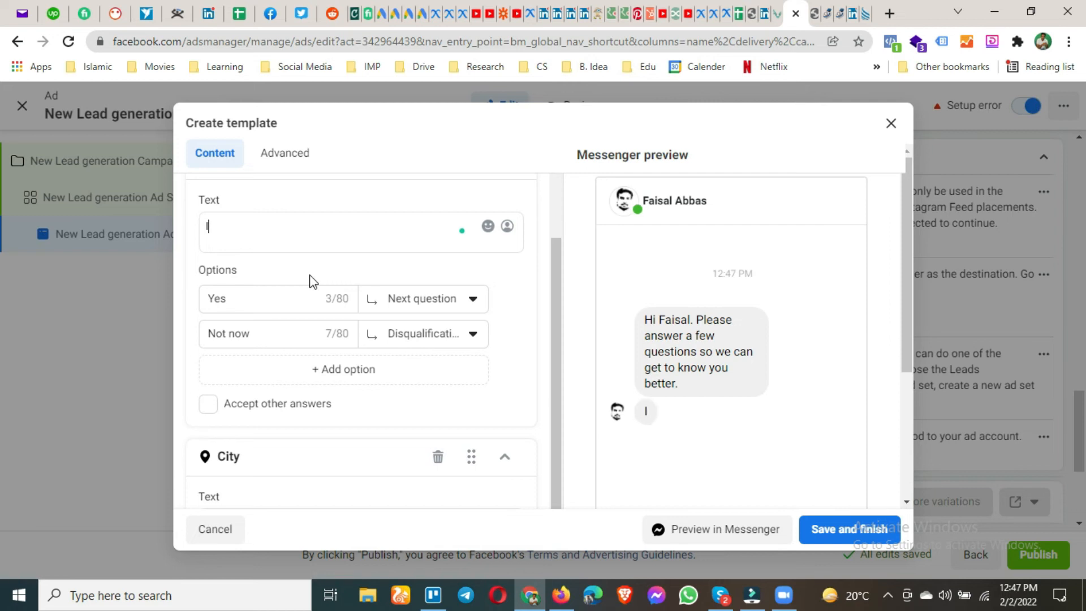
text(n which )
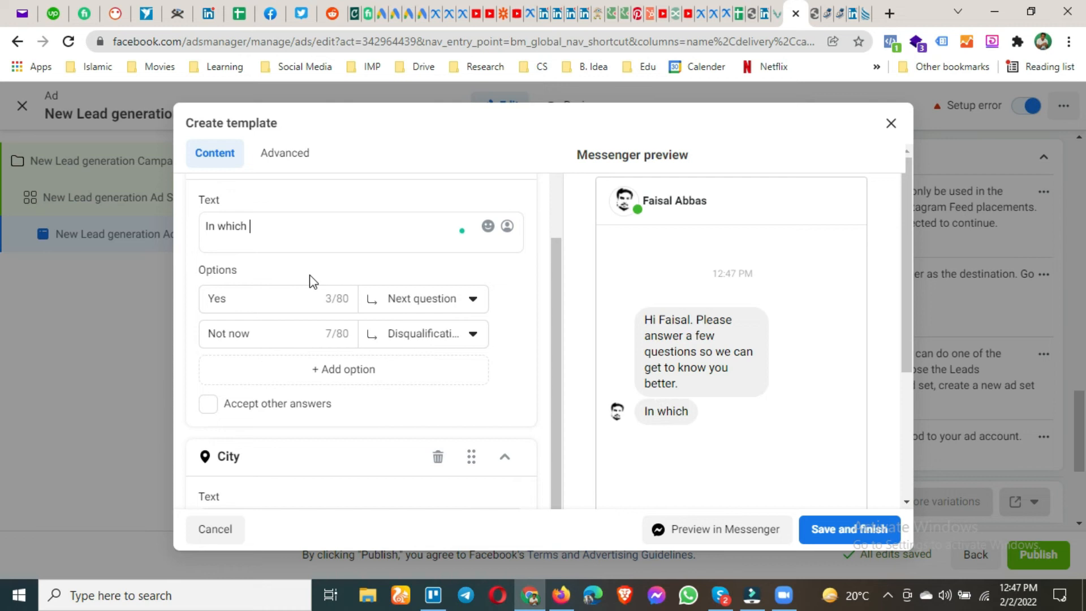
text(course you )
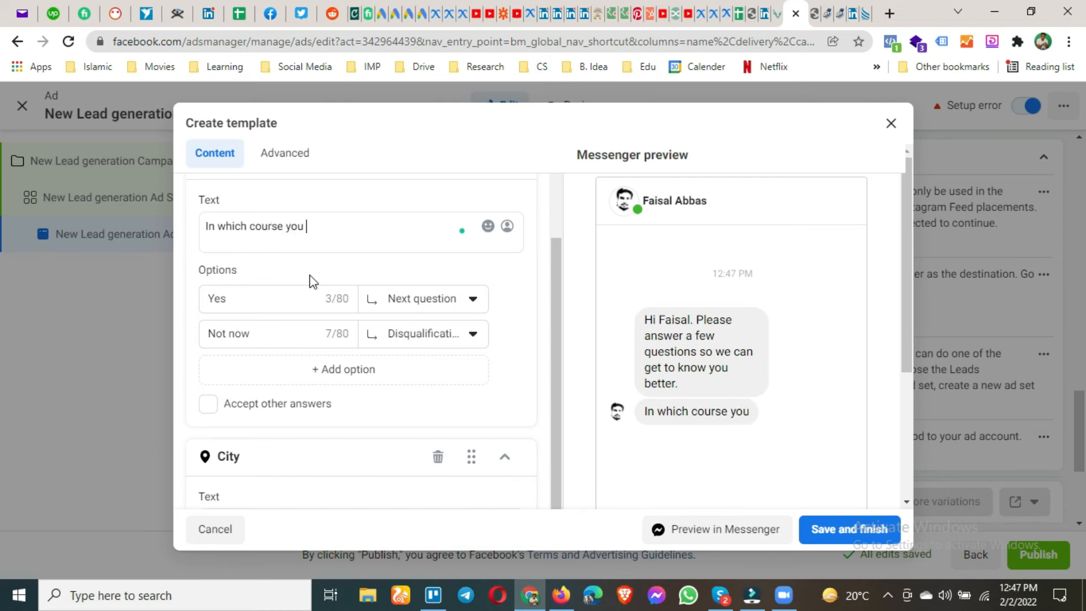
text(want to get en)
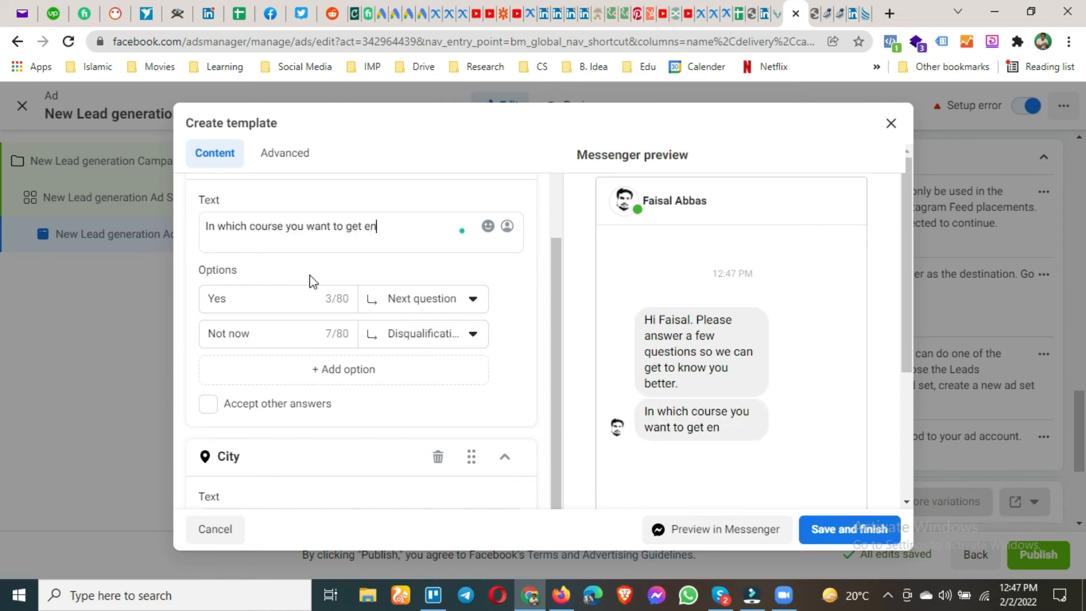
text(rolled?)
Replace the custom question's first answer option with "Facebook" and add a third, empty option.
click(295, 297)
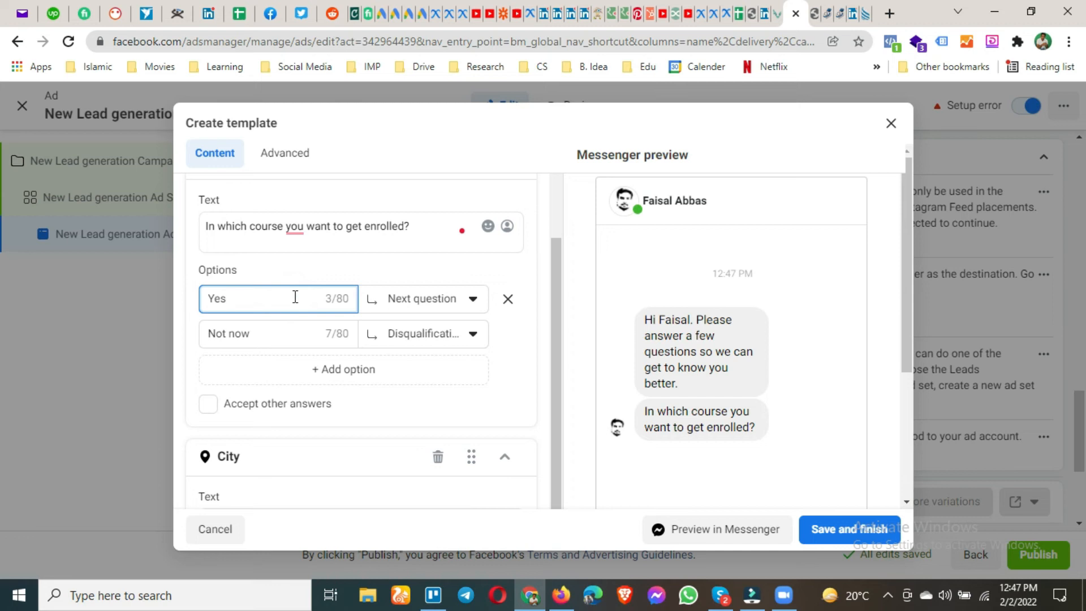
key(ctrl+a)
text(Facebook)
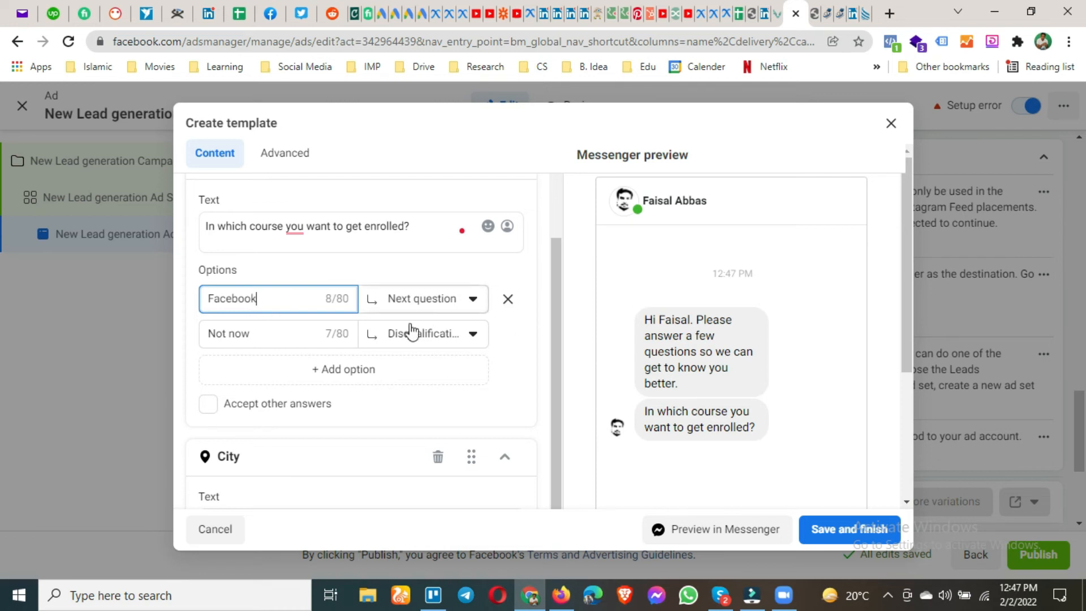
click(364, 367)
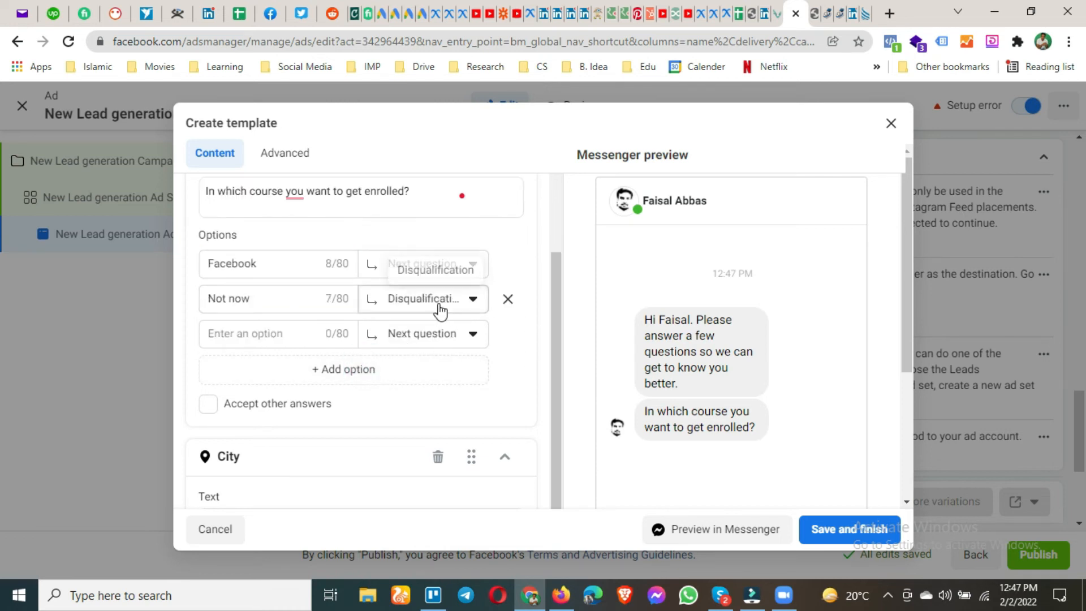
Make the second answer option lead to Next question and replace its text with "Google".
click(408, 305)
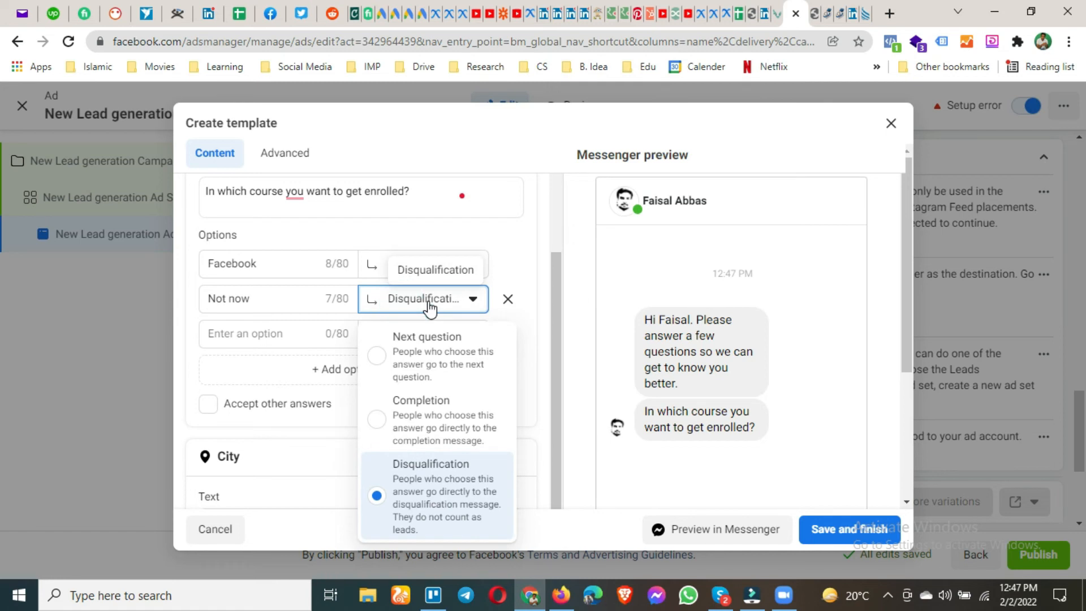
click(411, 352)
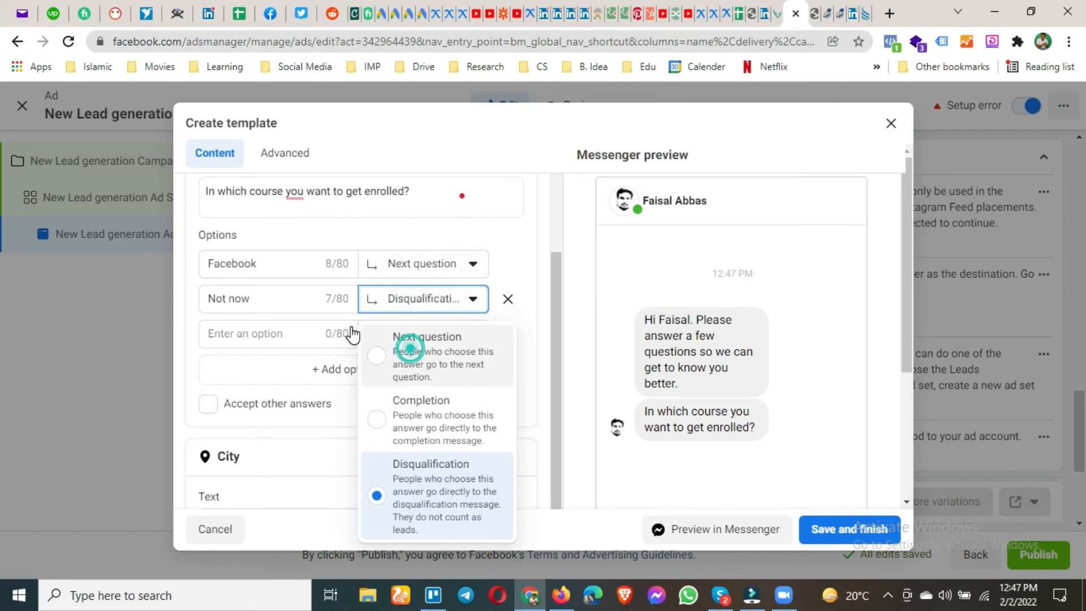
click(301, 301)
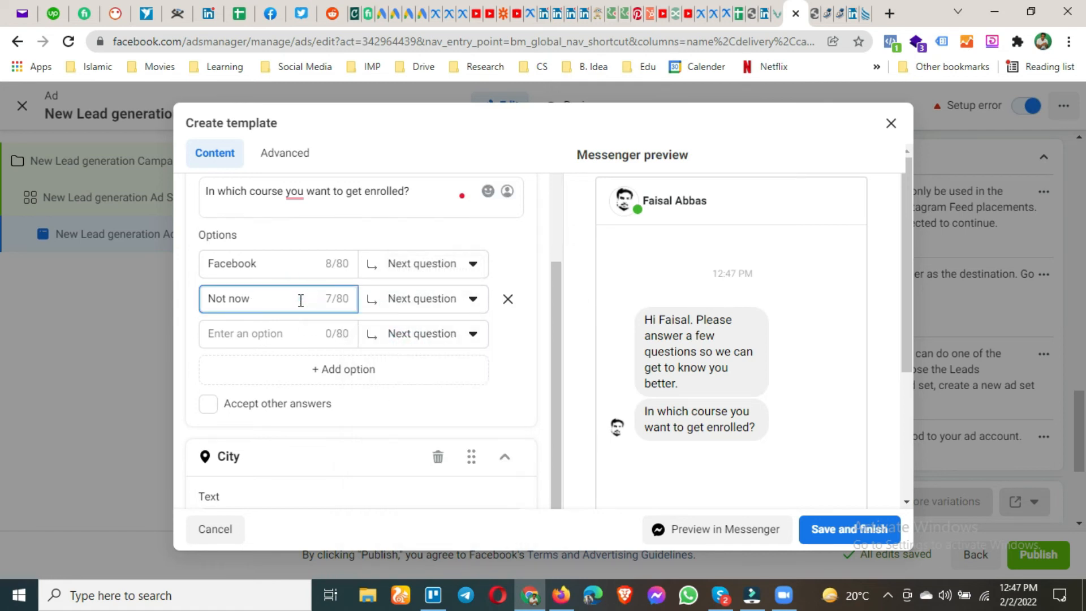
key(ctrl+a)
text(Google)
Name the third answer option "Other" and make it lead to Disqualification.
click(295, 333)
text(Other)
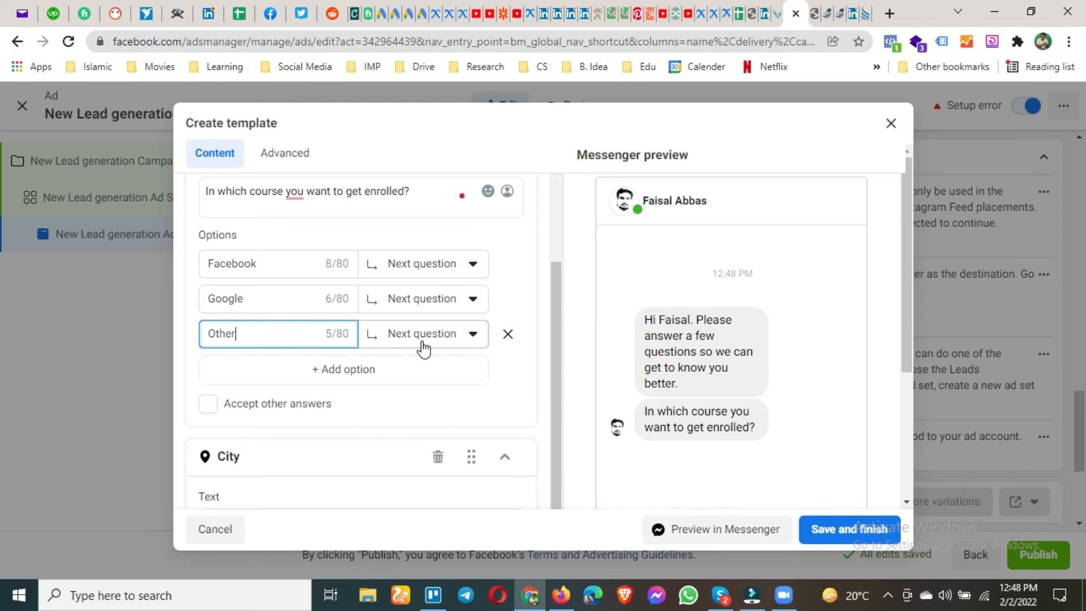
click(422, 339)
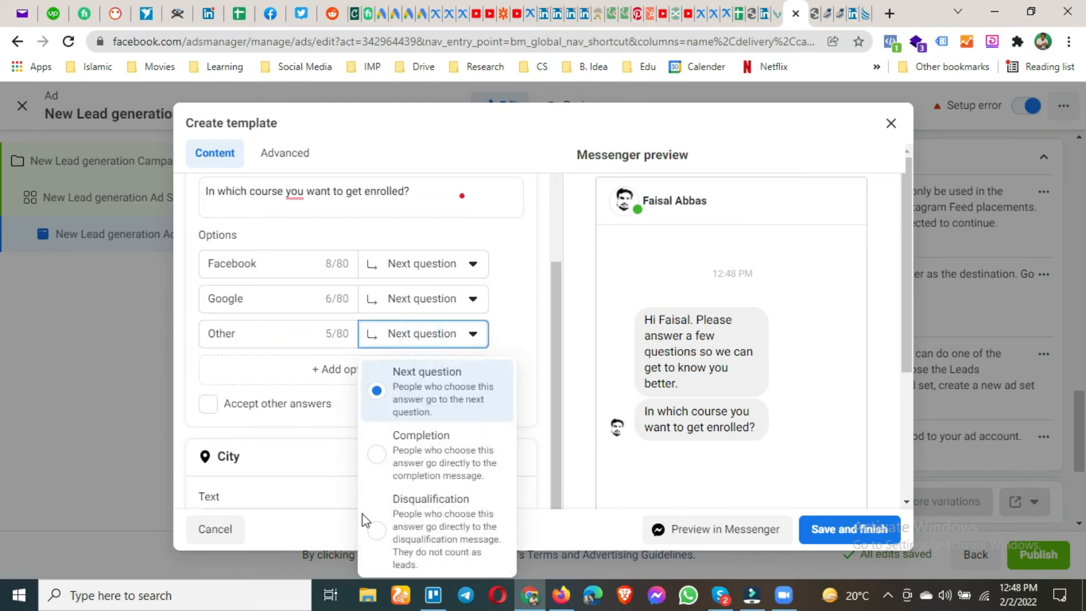
click(424, 518)
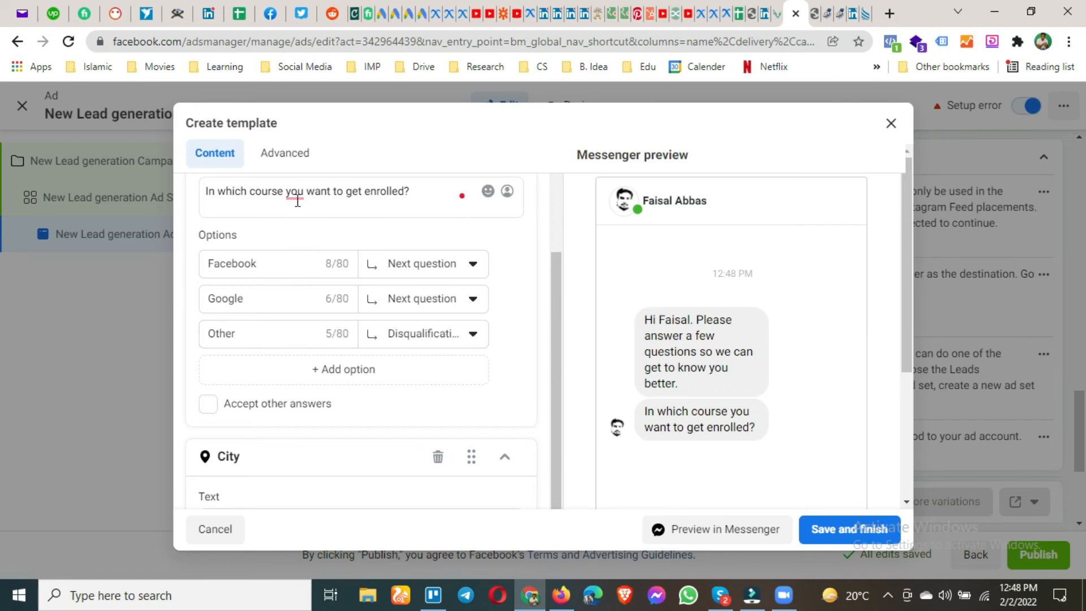
Accept the suggested grammar correction so the custom question reads "In which course do you want to get enrolled?".
mouse_move(295, 192)
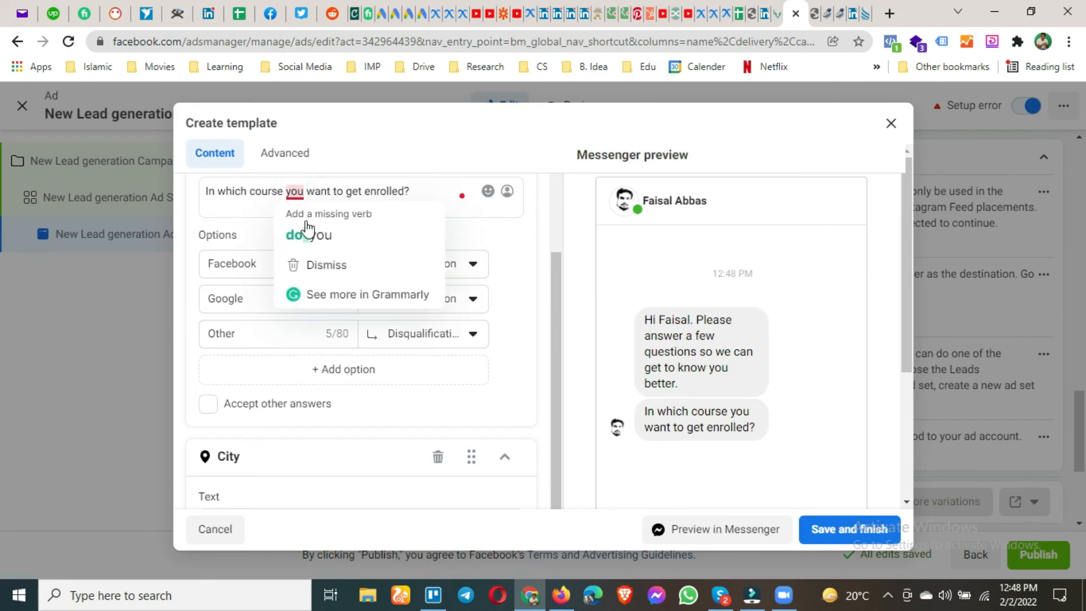
click(310, 232)
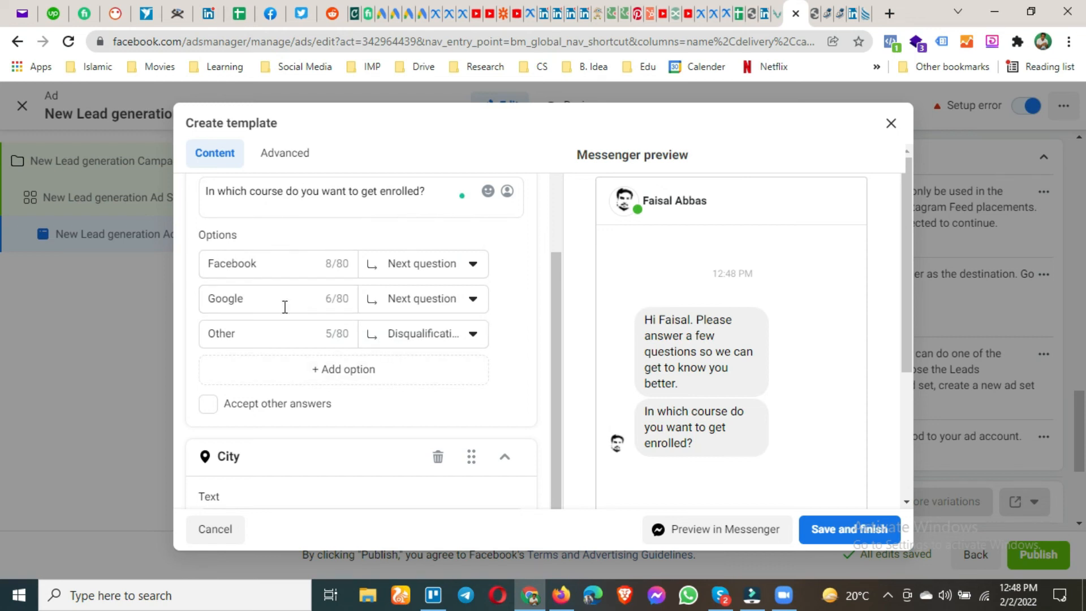
scroll(240, 334, down, 1)
scroll(286, 356, down, 2)
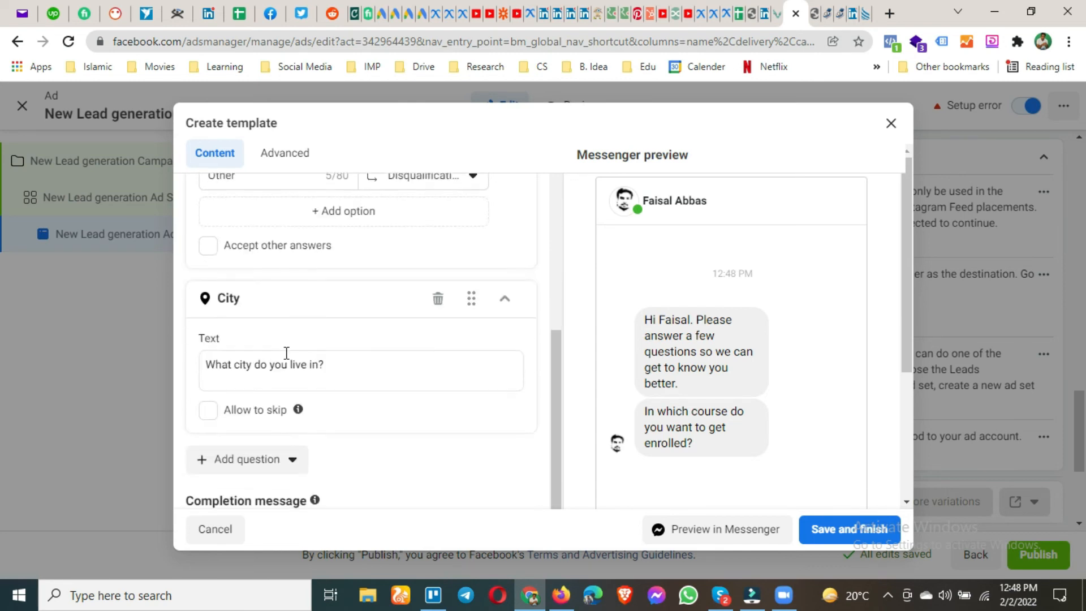
scroll(294, 367, up, 5)
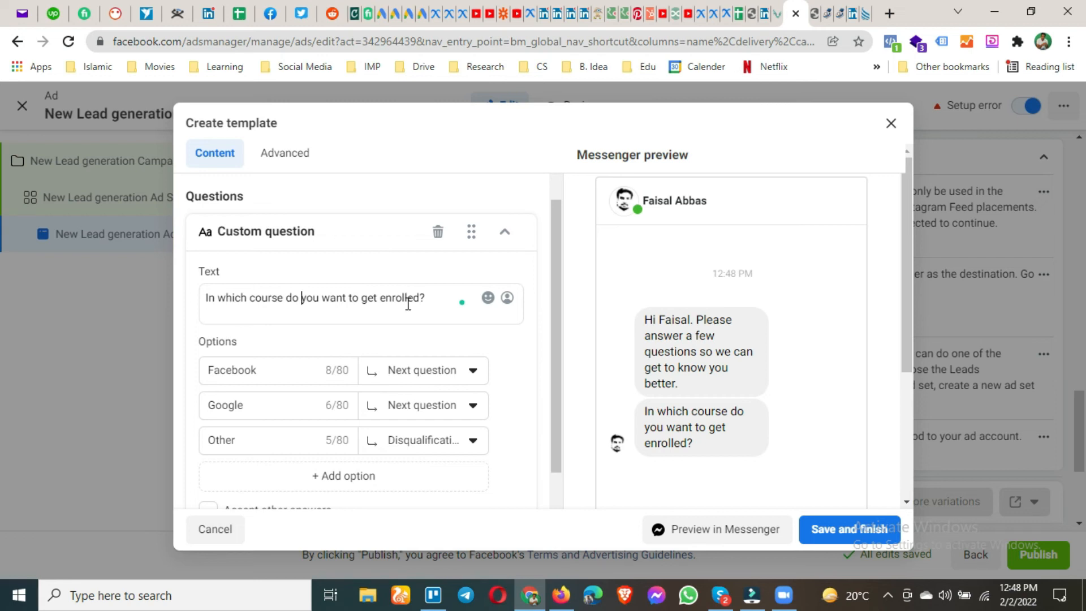
Delete the City question from the template.
scroll(408, 304, down, 3)
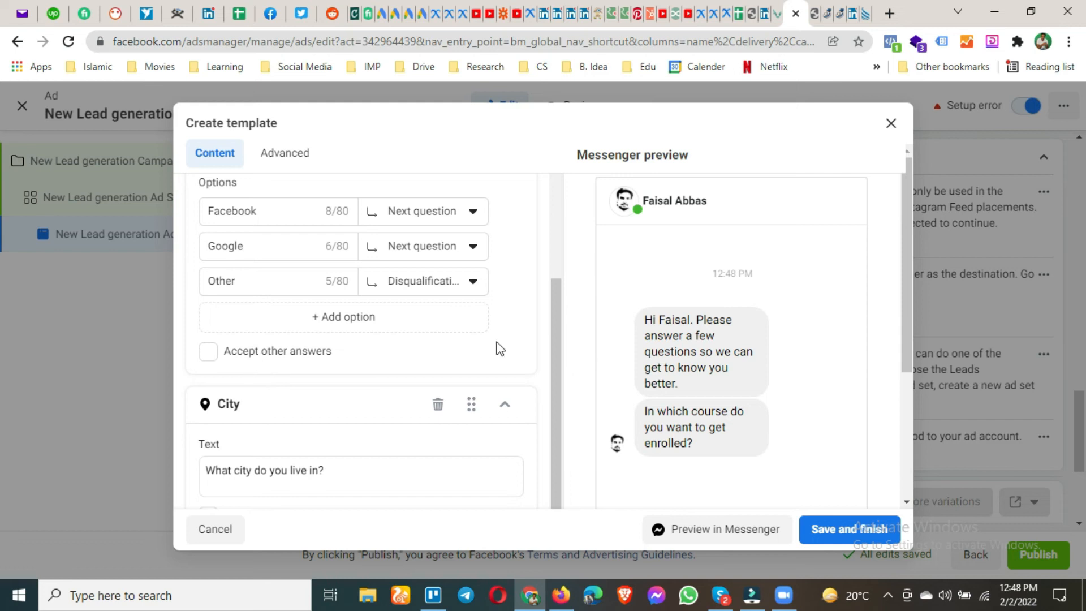
scroll(334, 351, down, 1)
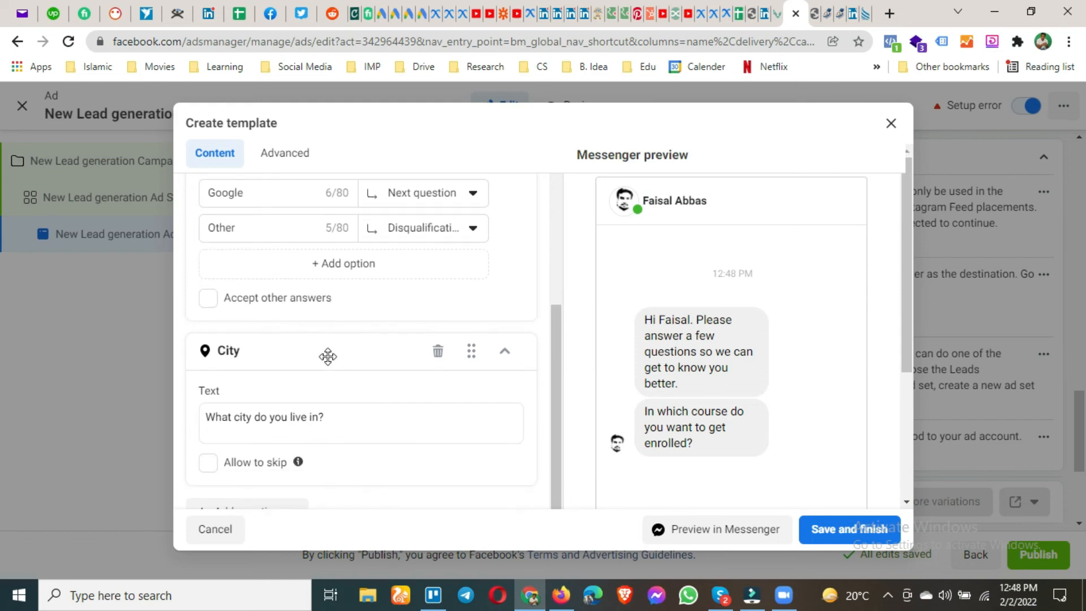
scroll(396, 311, up, 2)
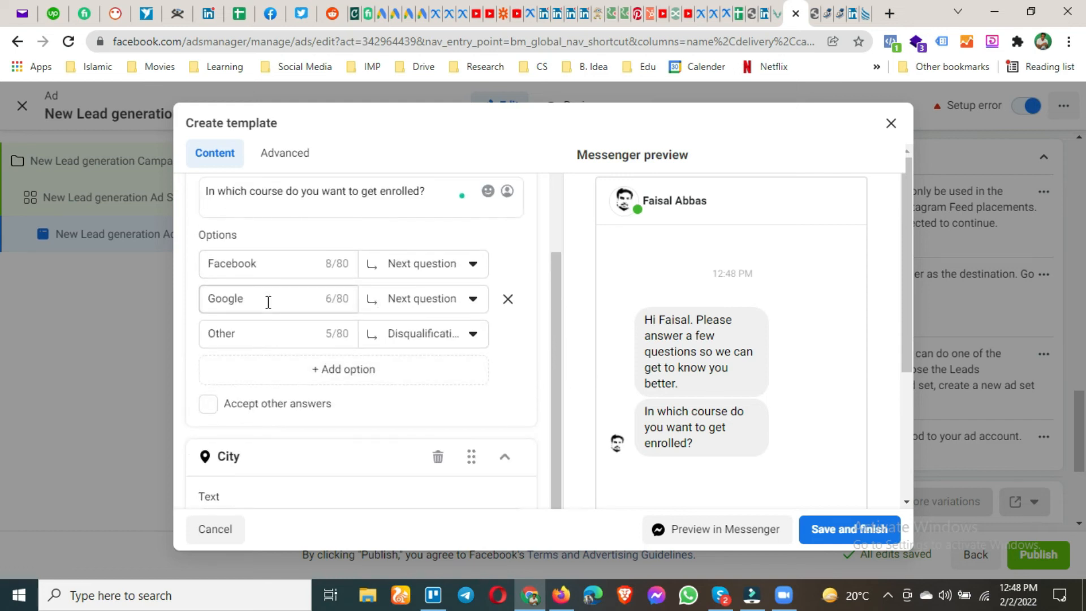
scroll(317, 421, down, 3)
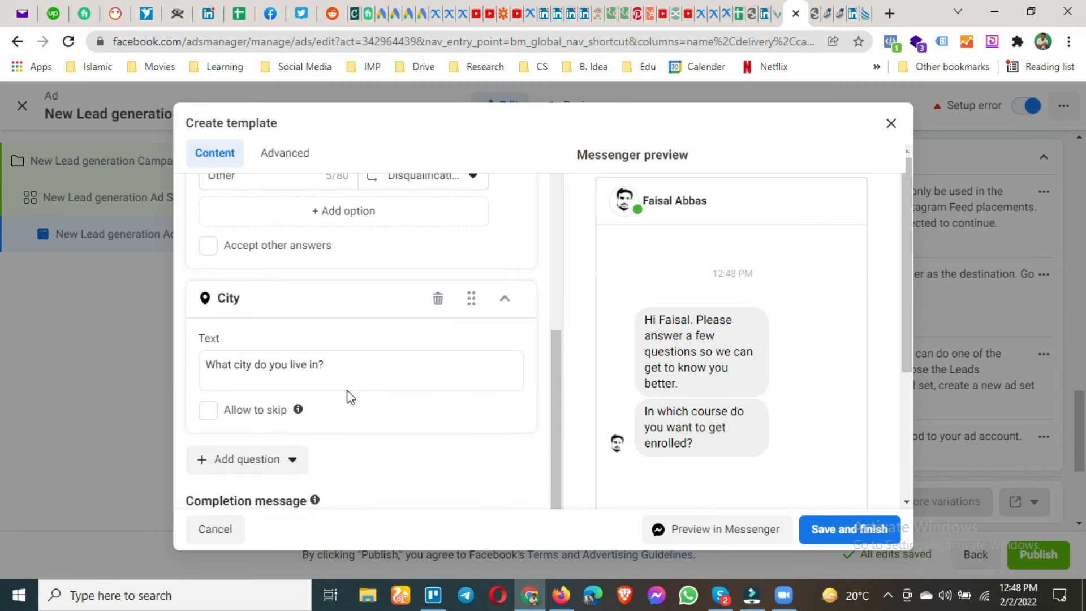
scroll(359, 369, down, 2)
click(353, 263)
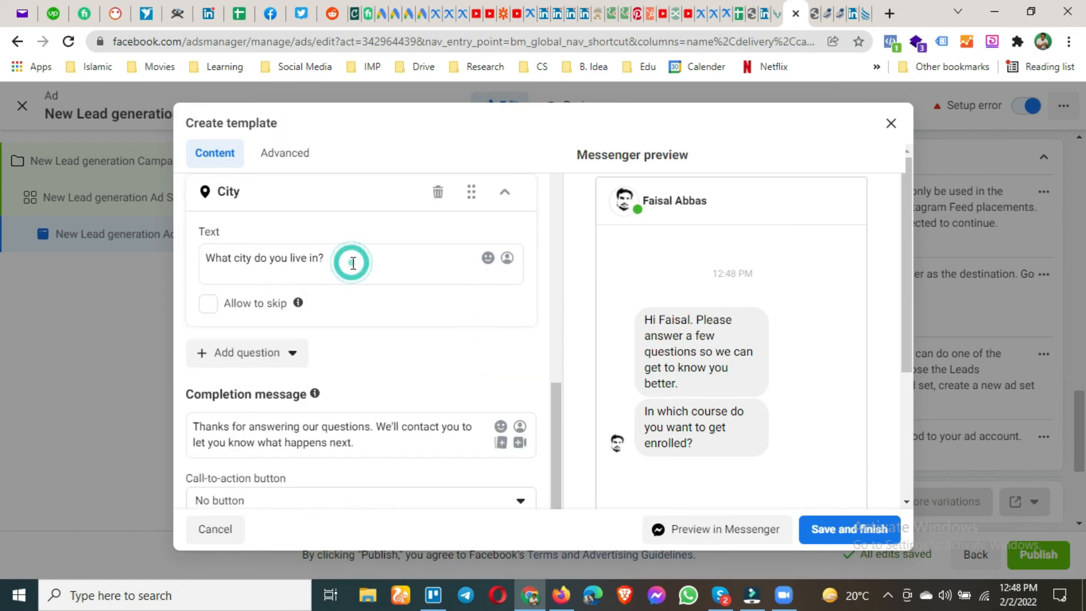
scroll(351, 265, up, 2)
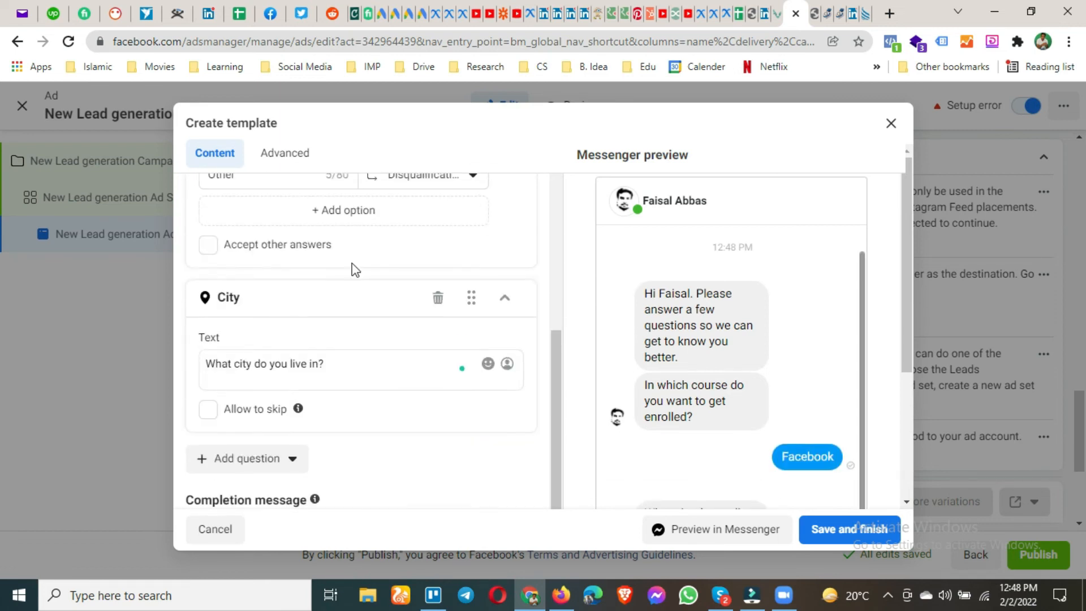
click(439, 298)
Examine the question types that can be added, including Address and User information, and the completion and disqualification messages.
scroll(373, 390, down, 2)
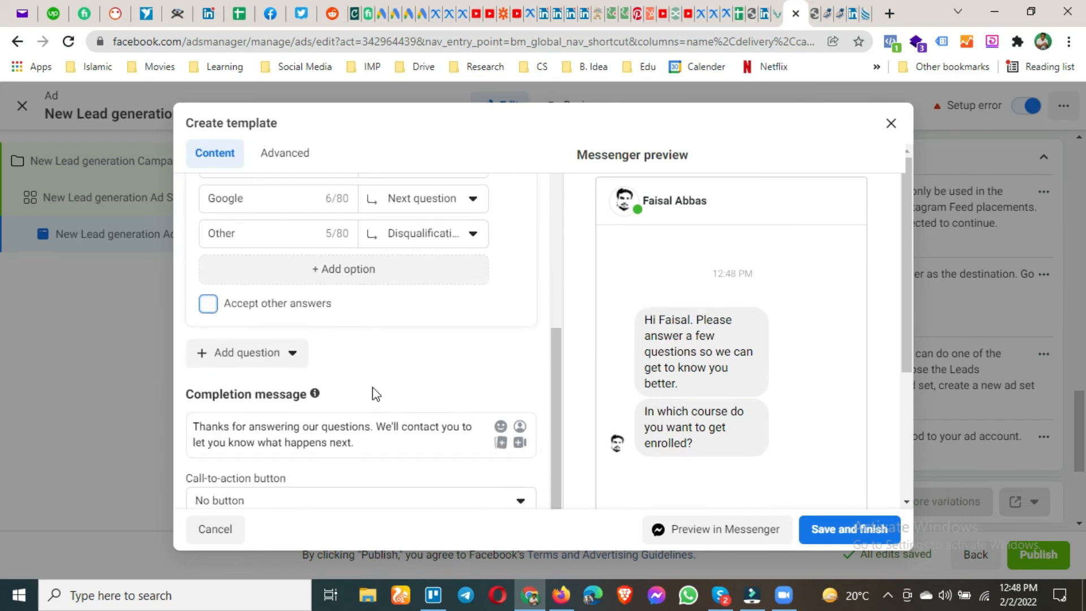
click(278, 362)
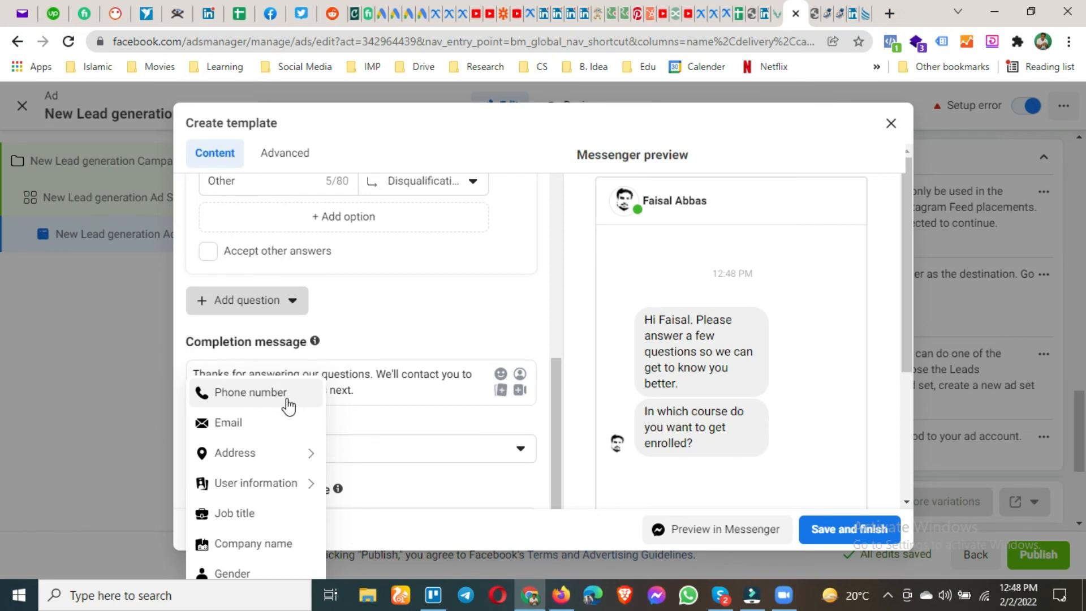
mouse_move(266, 458)
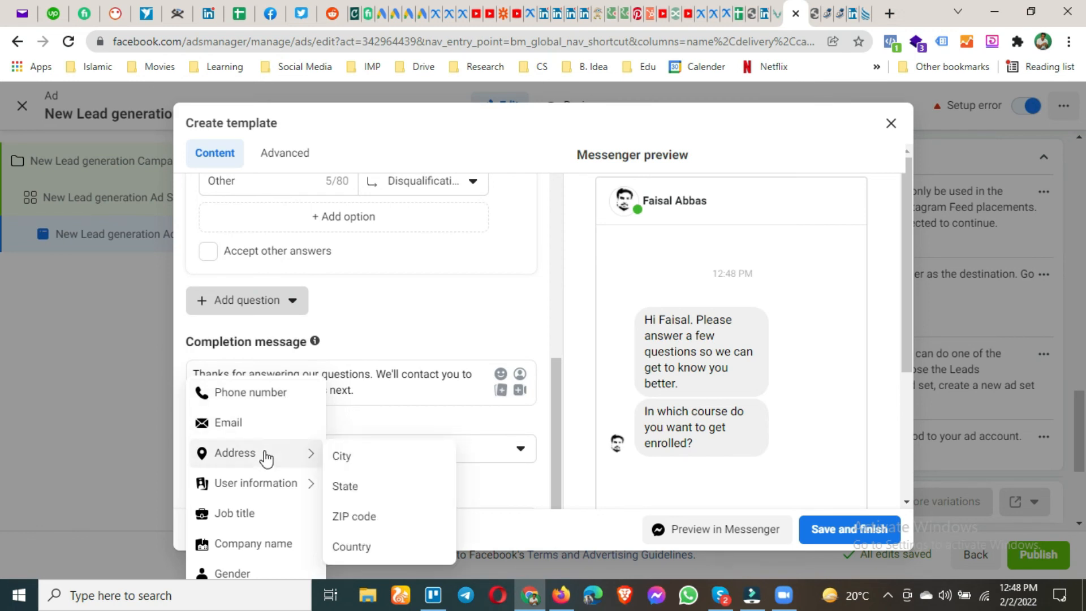
mouse_move(249, 485)
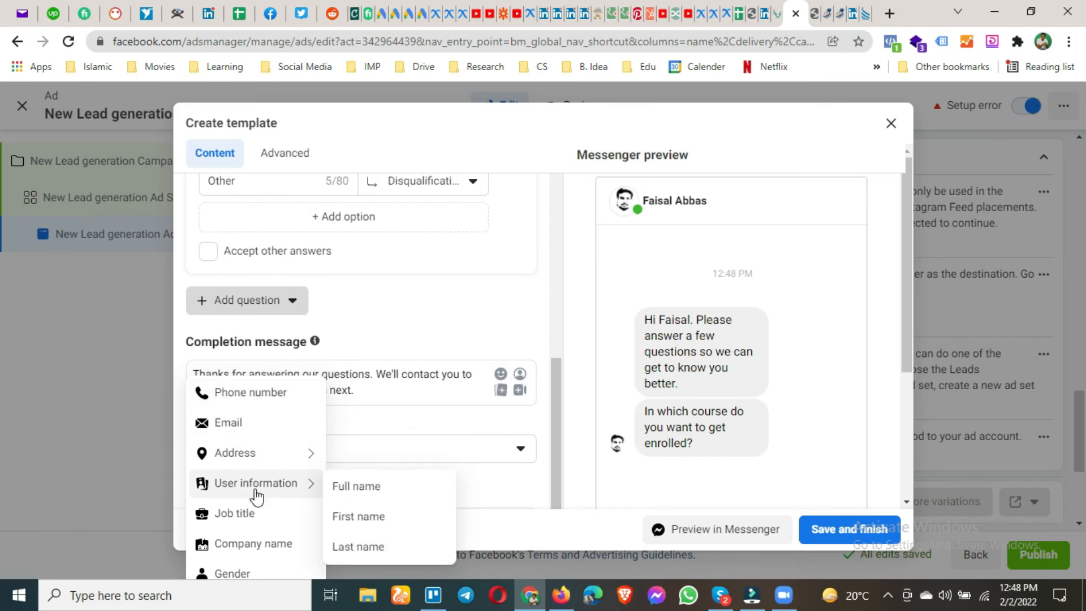
click(391, 328)
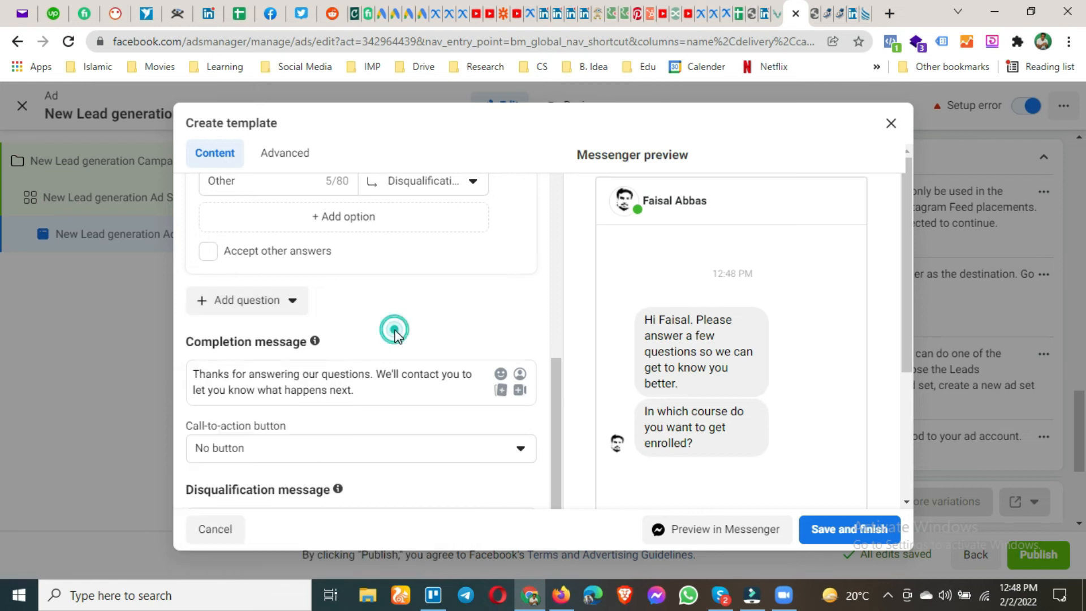
scroll(389, 331, down, 1)
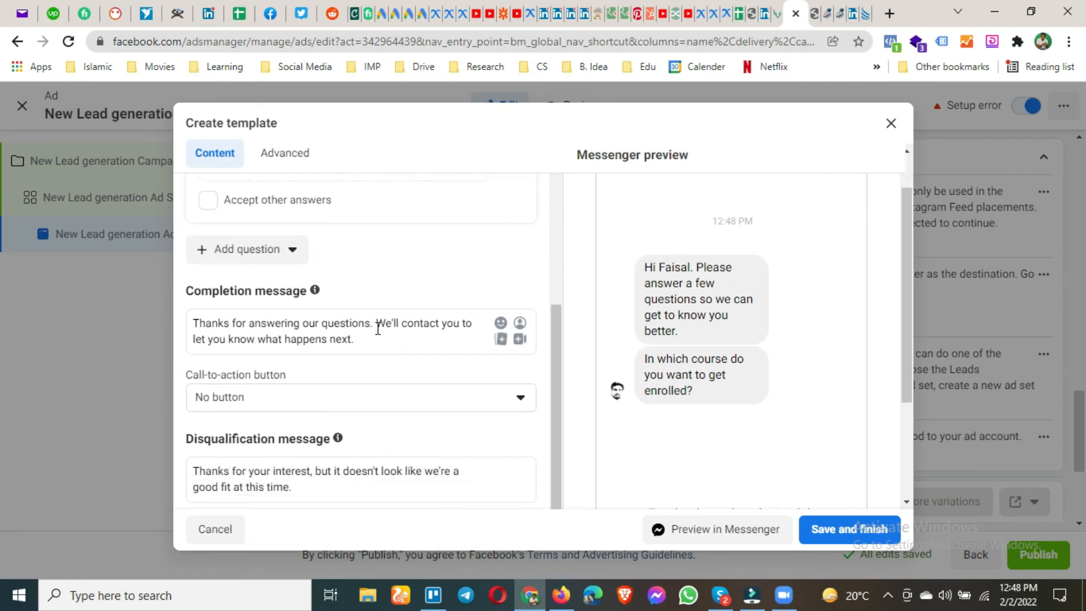
scroll(379, 328, down, 2)
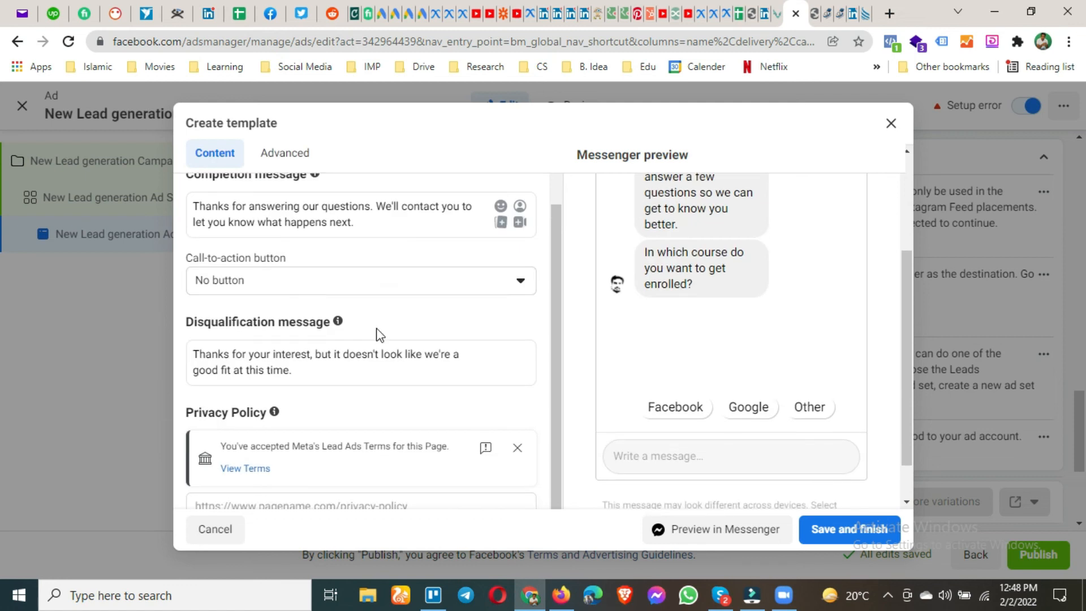
scroll(376, 334, up, 5)
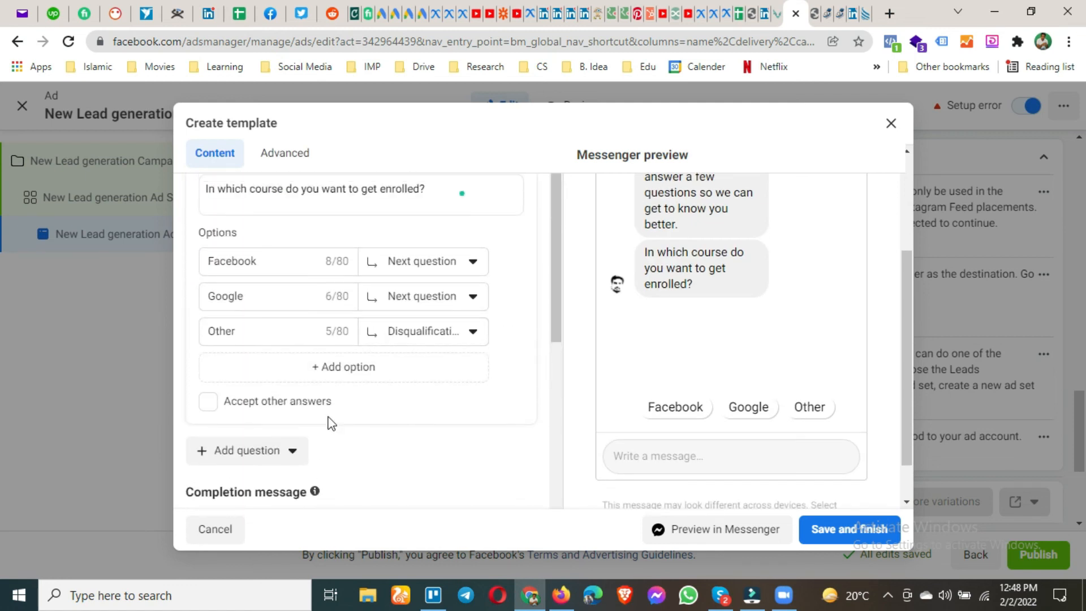
scroll(328, 416, up, 1)
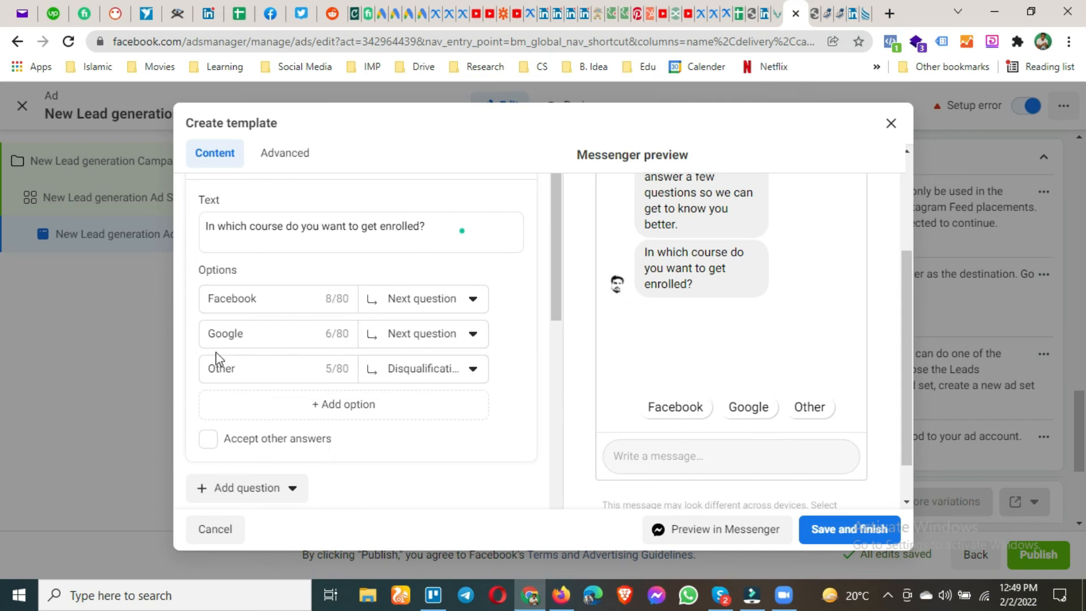
Add a second custom question below the course question and begin editing its text.
scroll(282, 408, down, 2)
scroll(384, 345, down, 2)
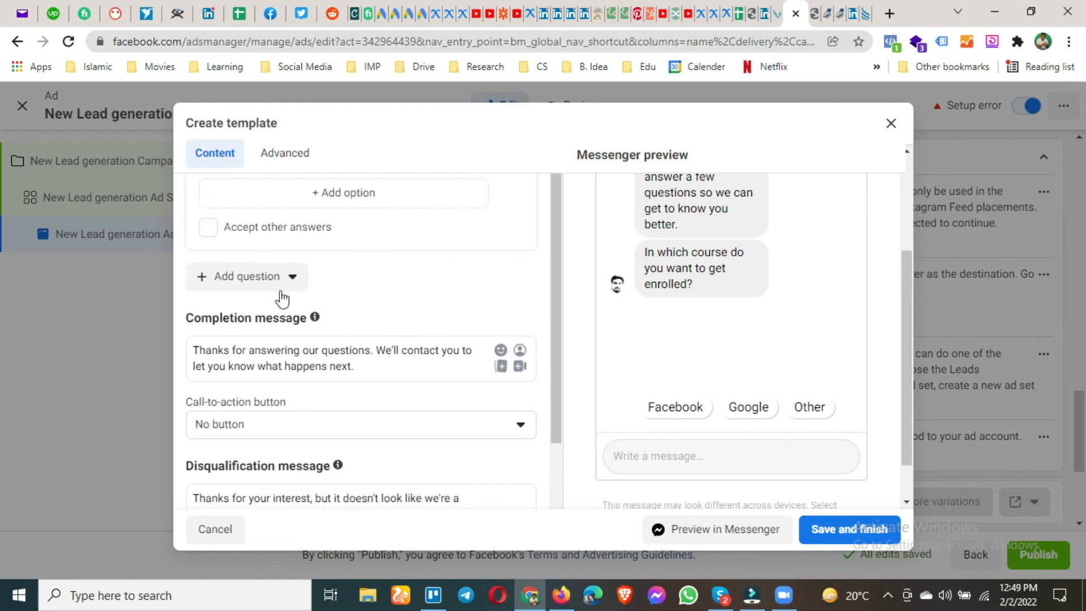
click(266, 277)
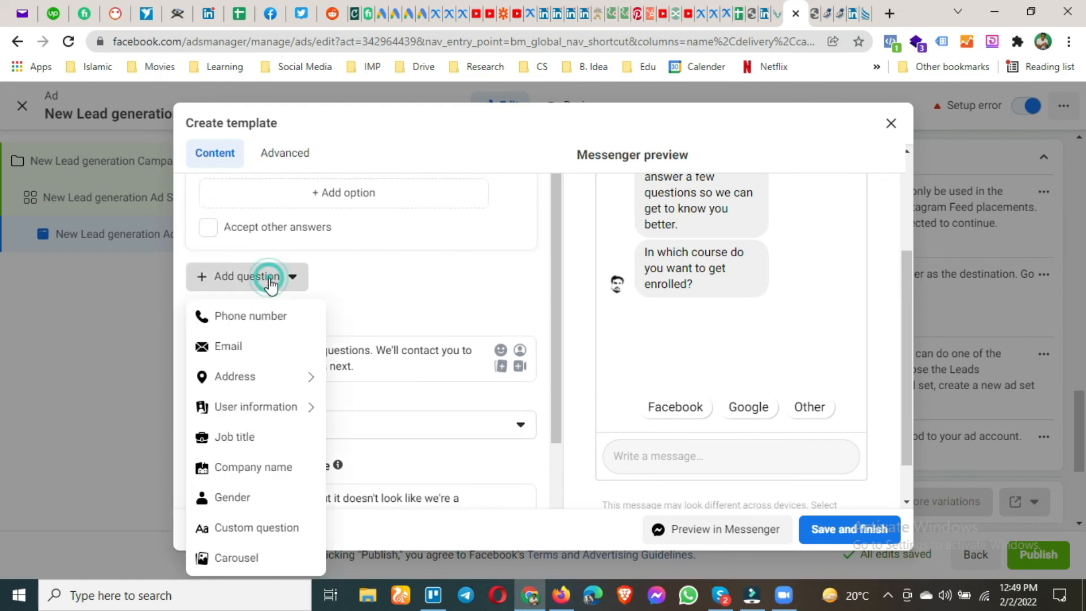
click(256, 532)
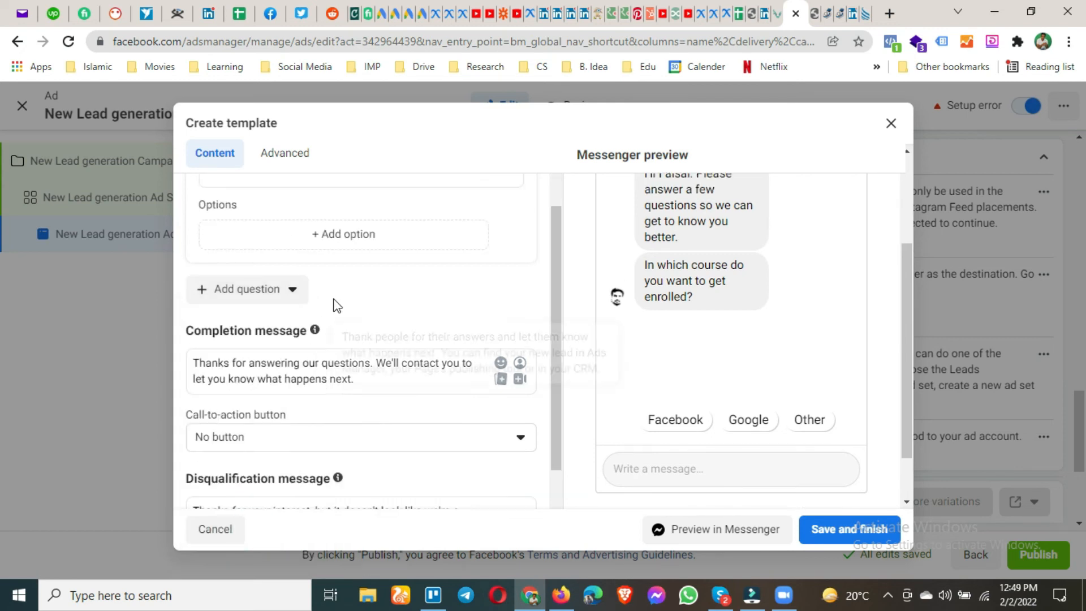
scroll(335, 305, up, 2)
click(341, 270)
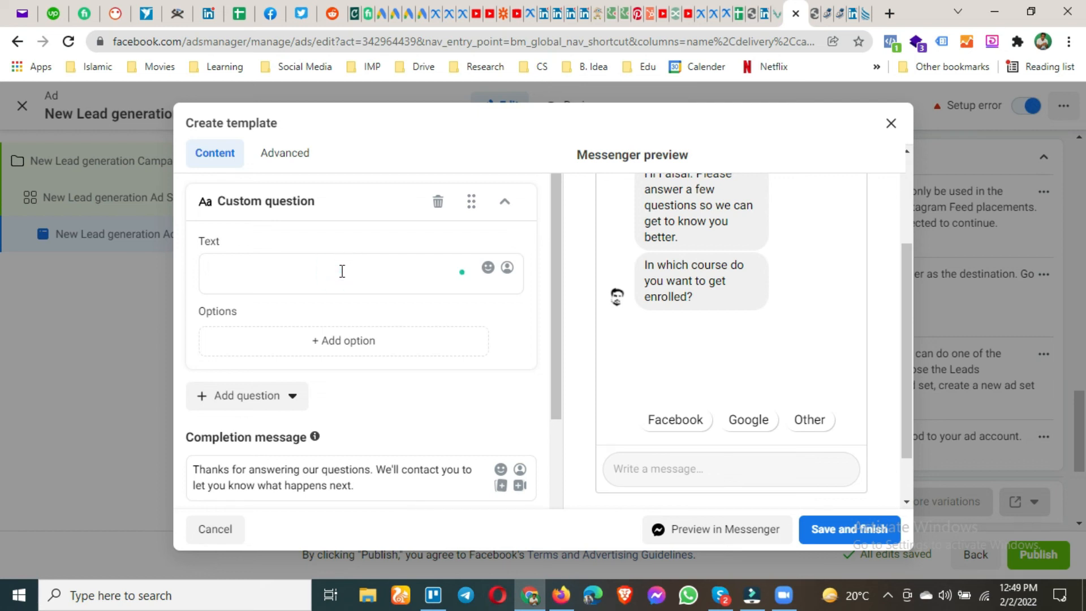
text(You want)
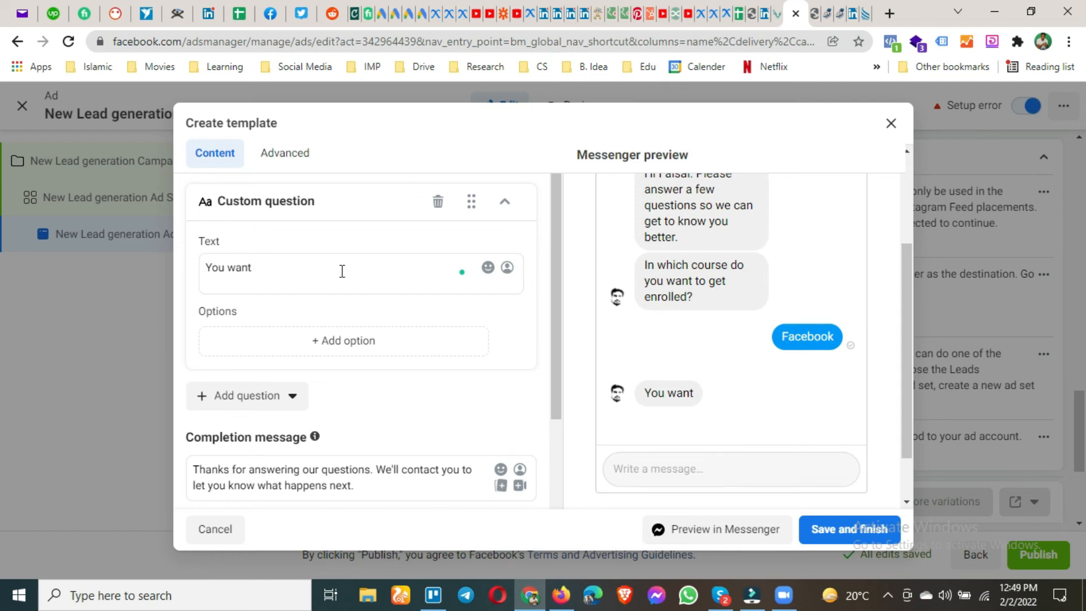
key(ctrl+a)
key(BackSpace)
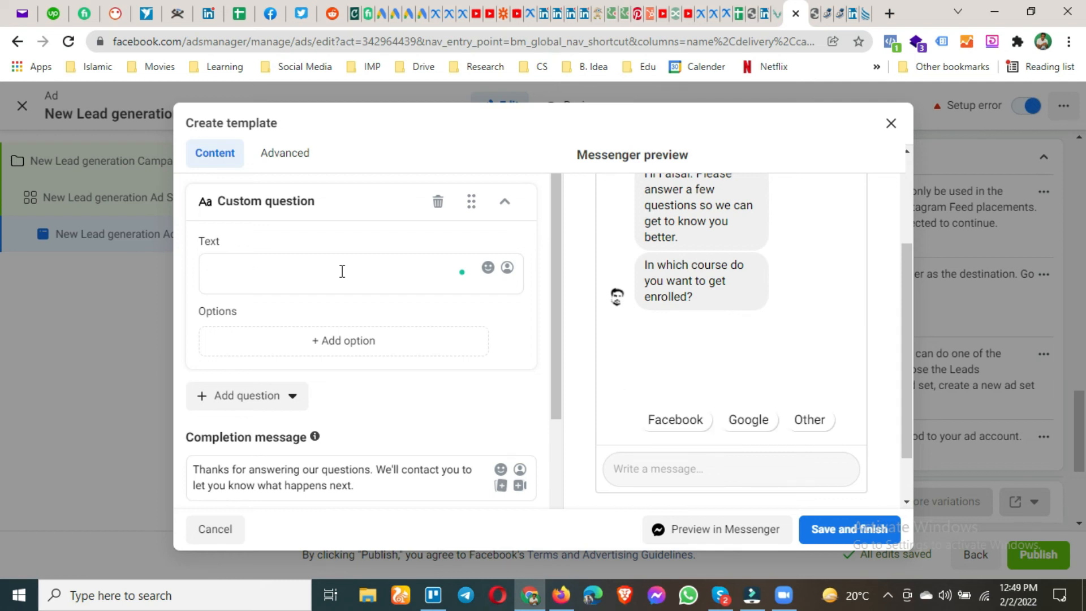
Enter "How many hours you can invest in this course?" as the text of the second custom question.
text(How )
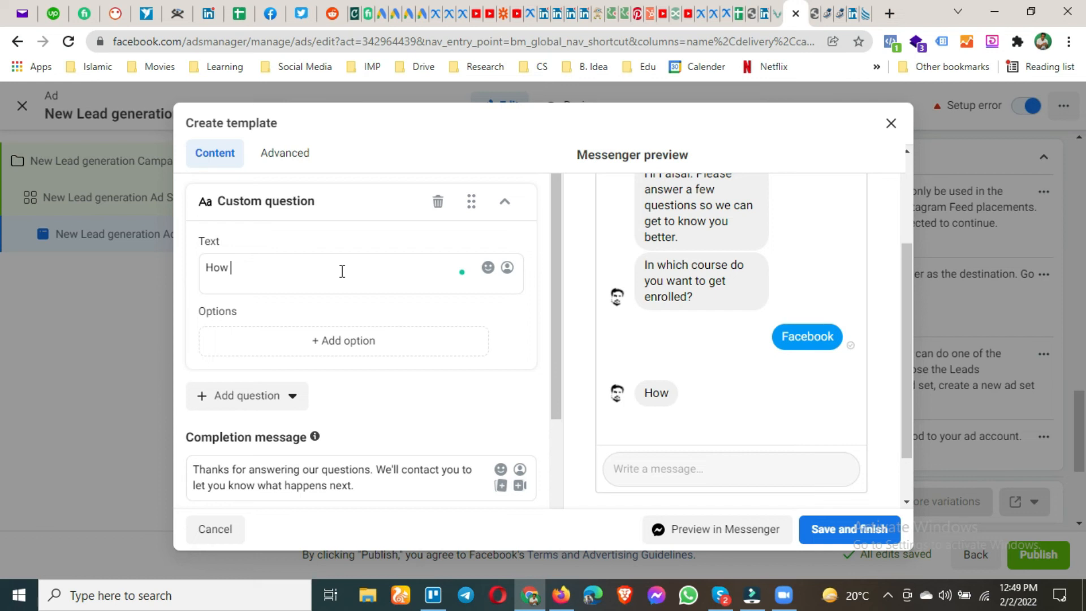
text(many hours you can in)
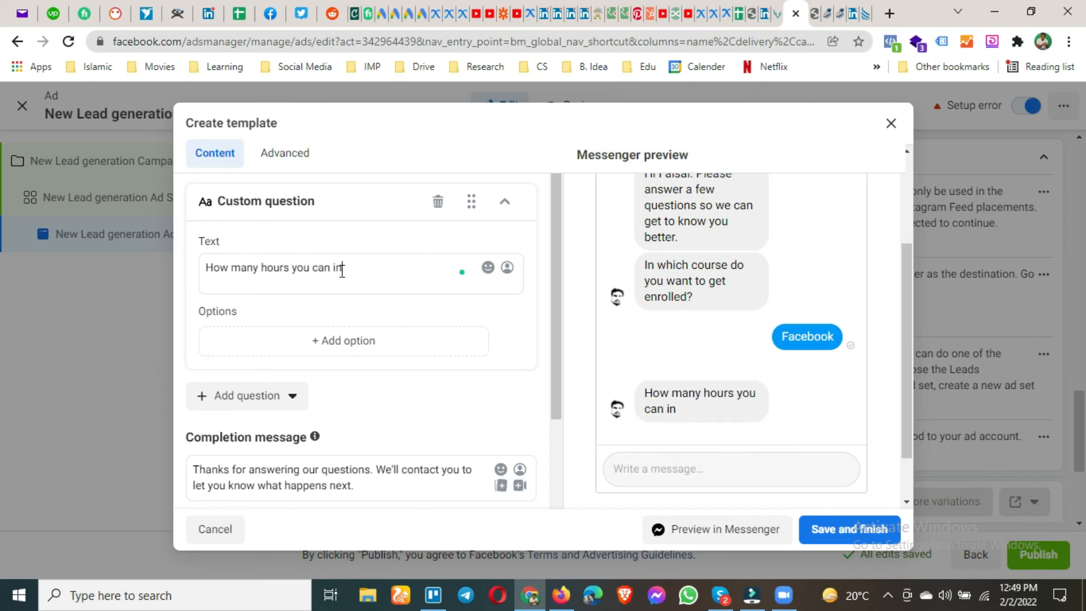
text(vest in this course?)
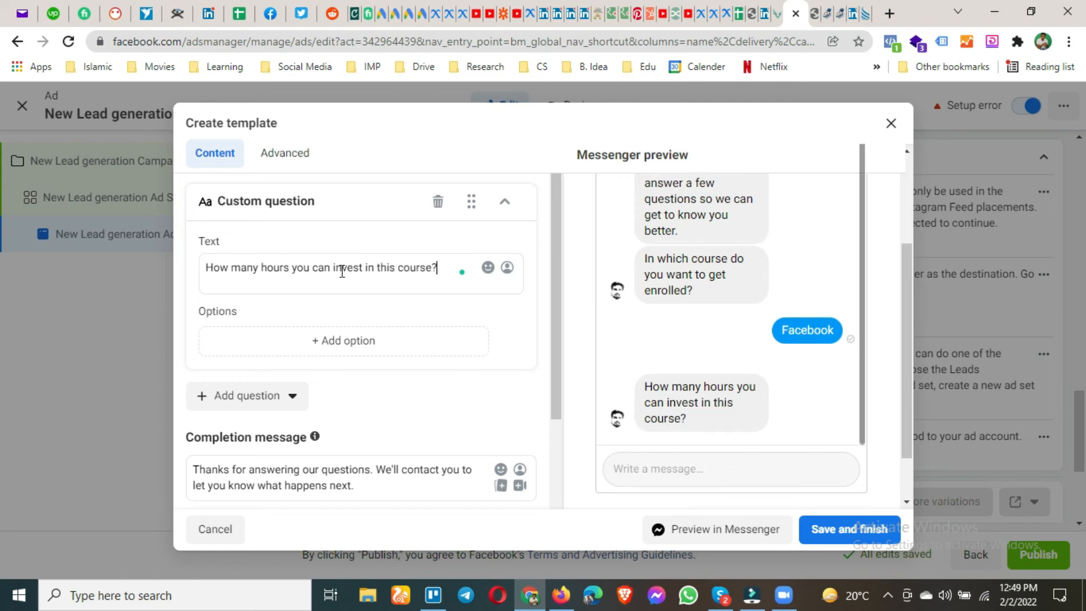
Add the answer options "2-4" and "0-2" to the course hours question.
click(357, 340)
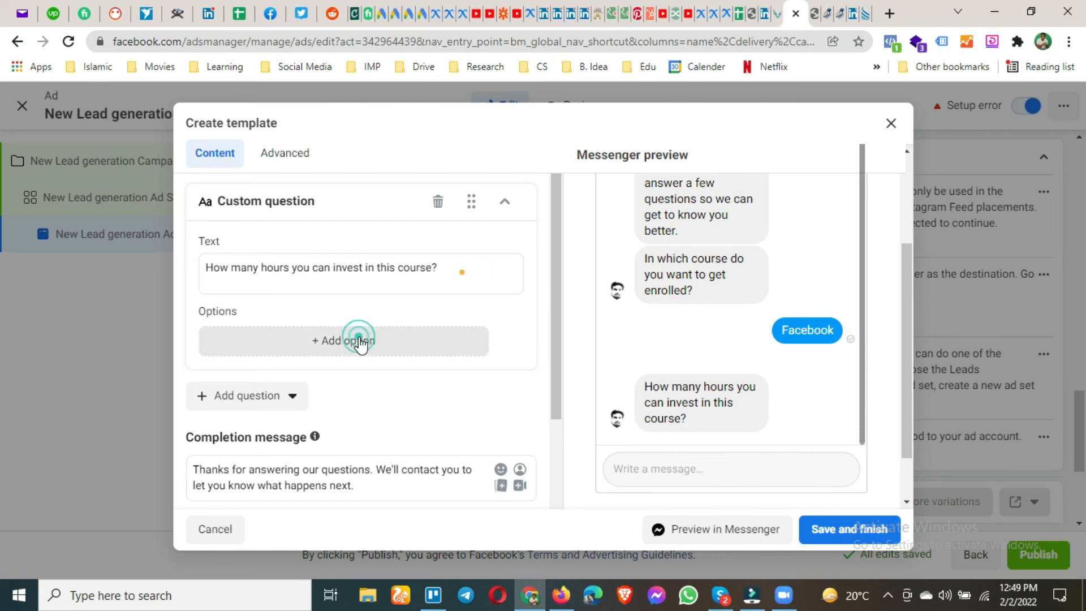
click(301, 275)
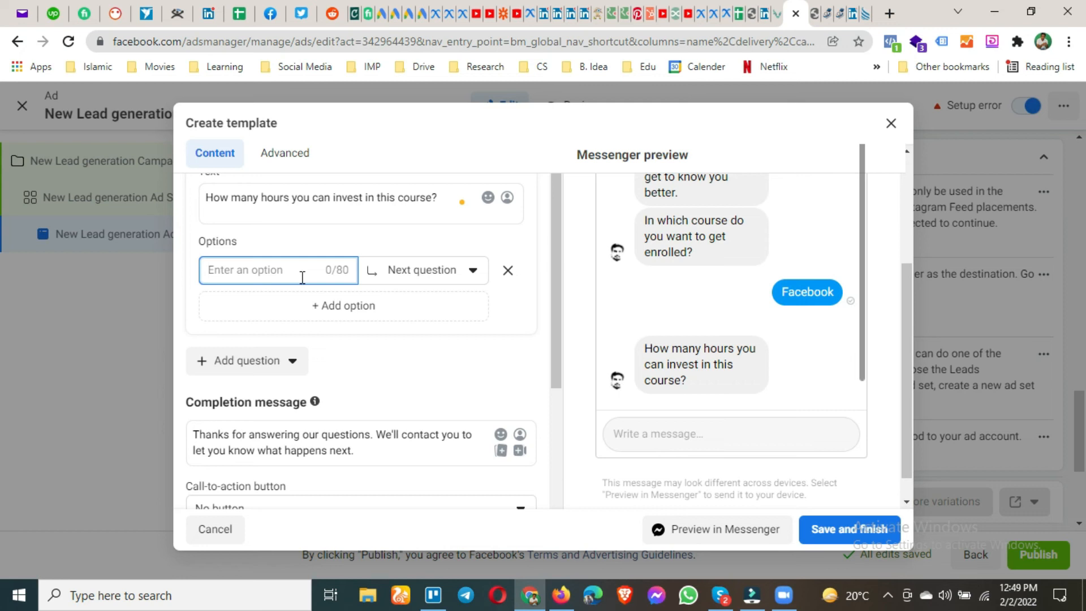
text(2-4)
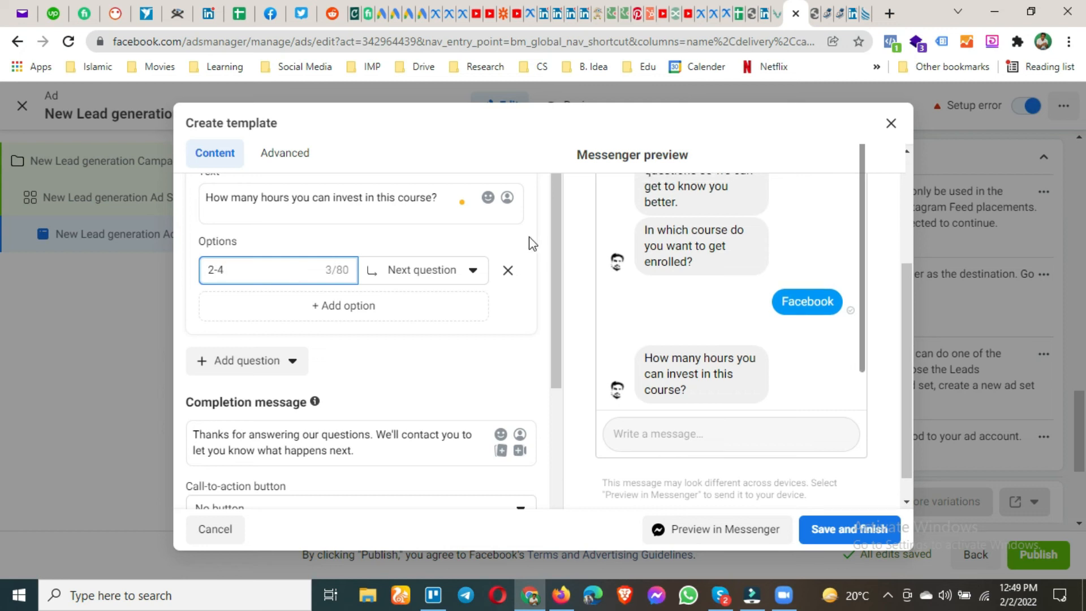
click(383, 305)
click(267, 241)
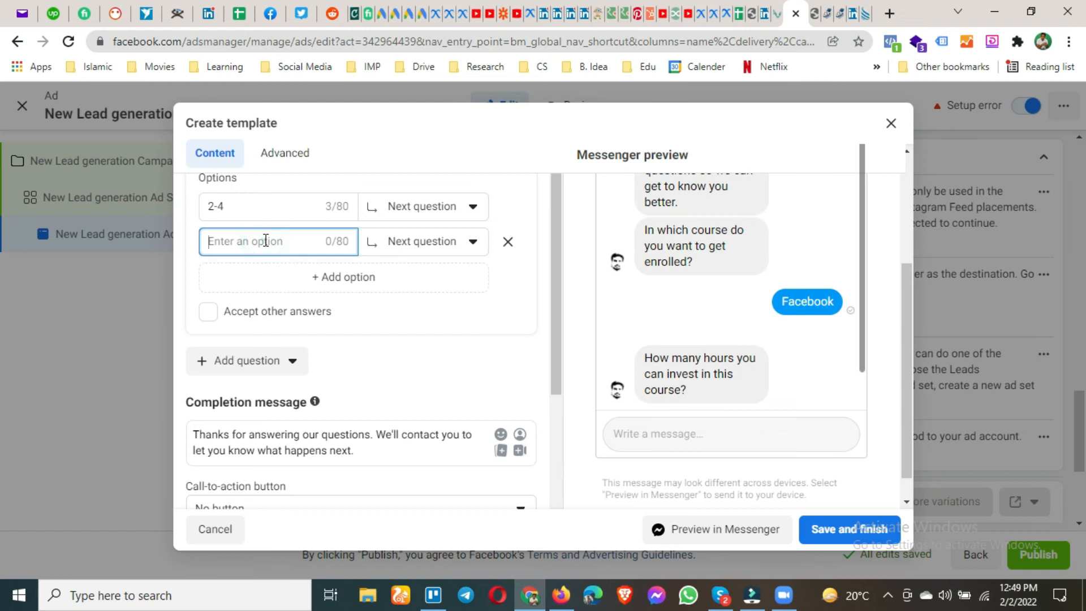
text(0-2)
Set both the 2-4 and 0-2 answers of the hours question to lead to Completion.
click(433, 245)
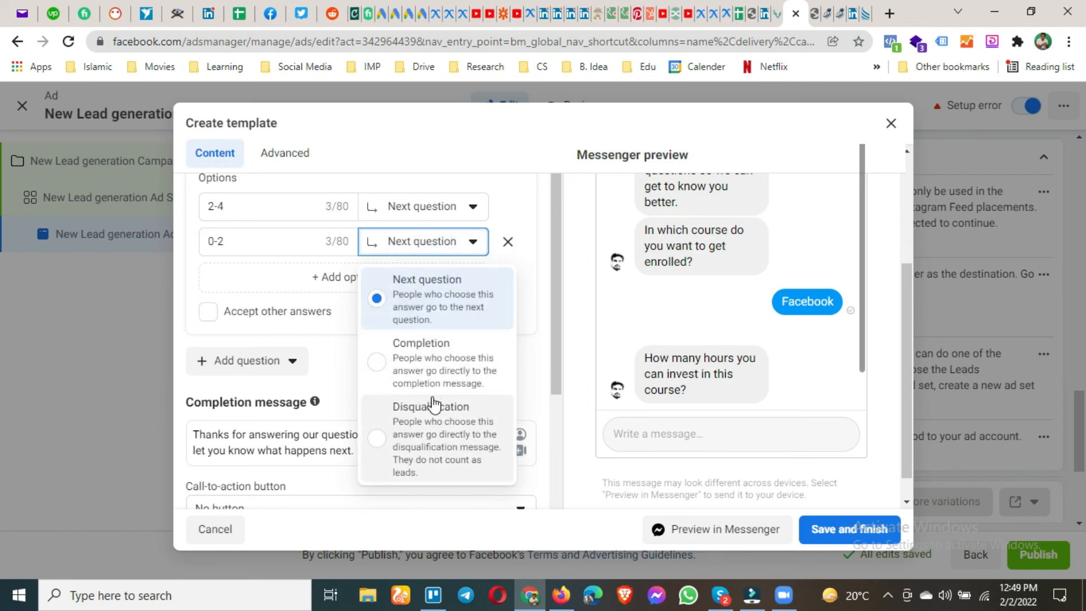
click(438, 351)
click(436, 215)
click(436, 359)
scroll(389, 272, up, 2)
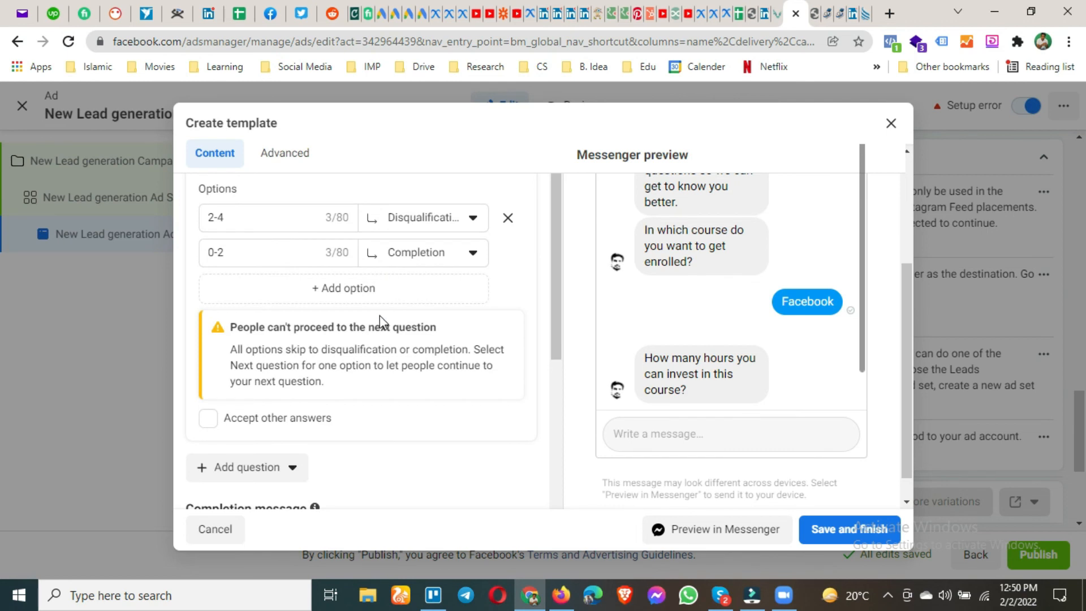
scroll(365, 370, up, 2)
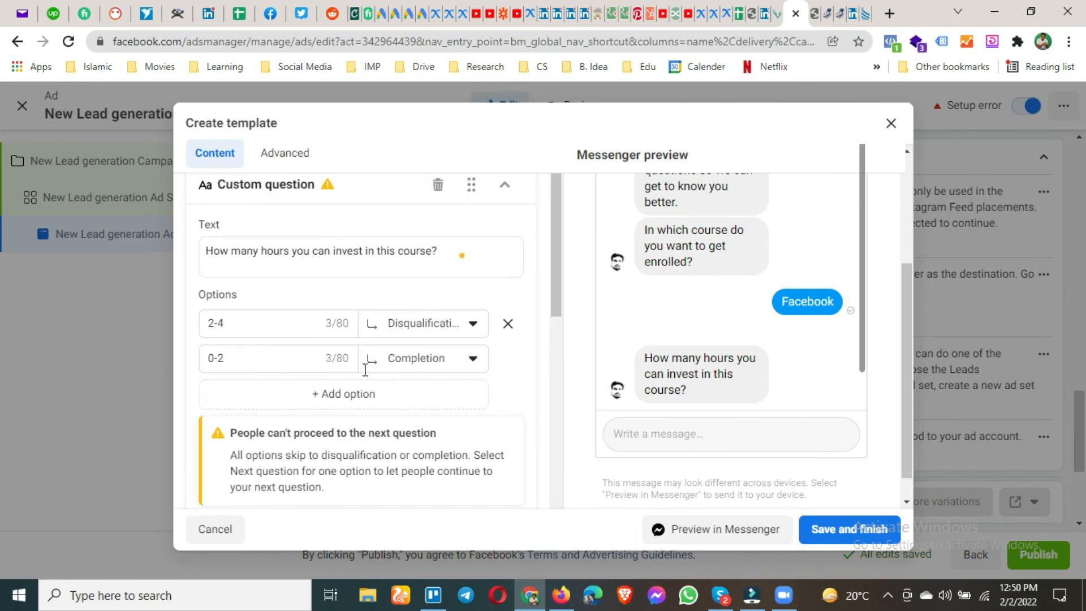
click(417, 324)
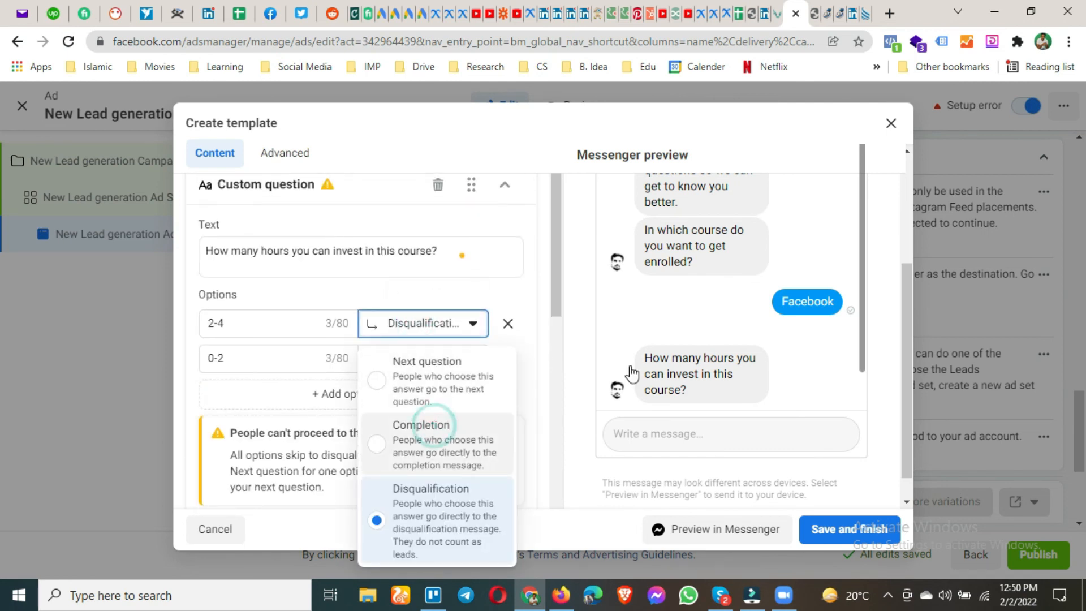
click(430, 442)
Examine the completion and disqualification messages and the answer routing of both custom questions.
scroll(404, 393, down, 2)
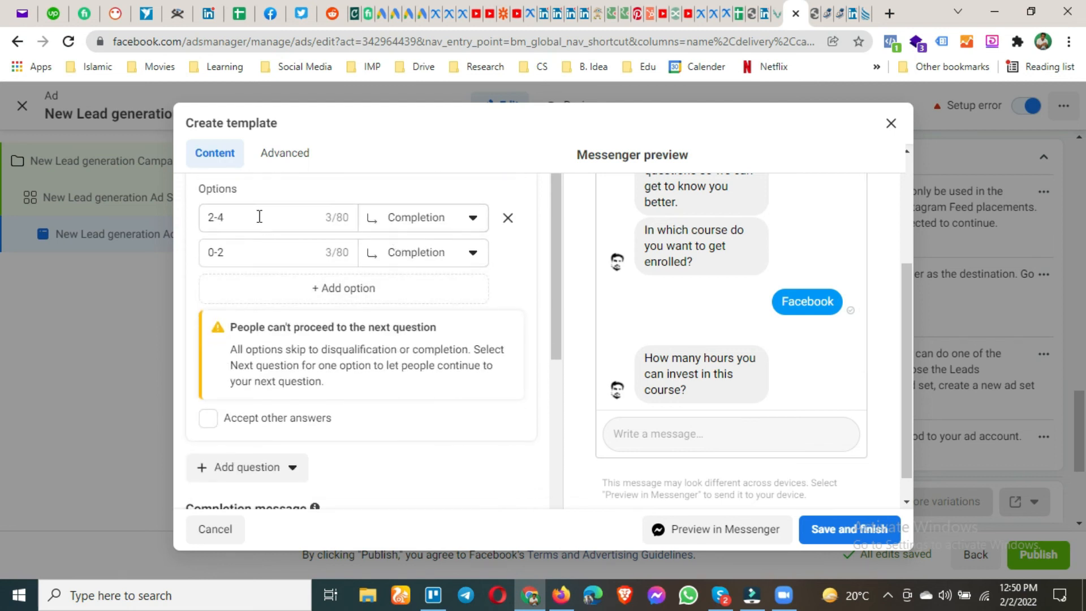
scroll(362, 321, down, 3)
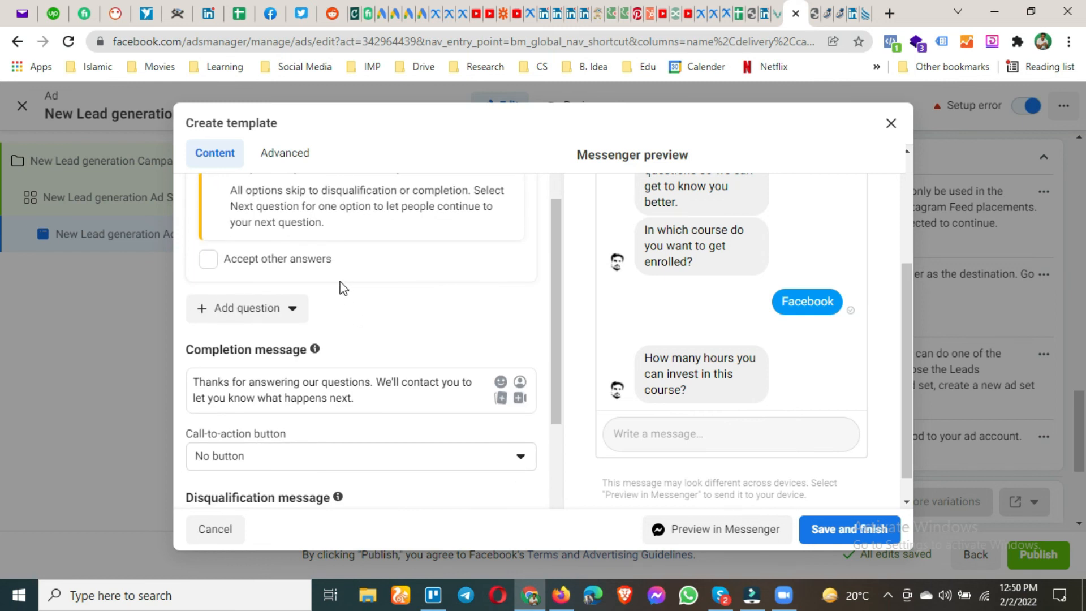
scroll(342, 287, down, 2)
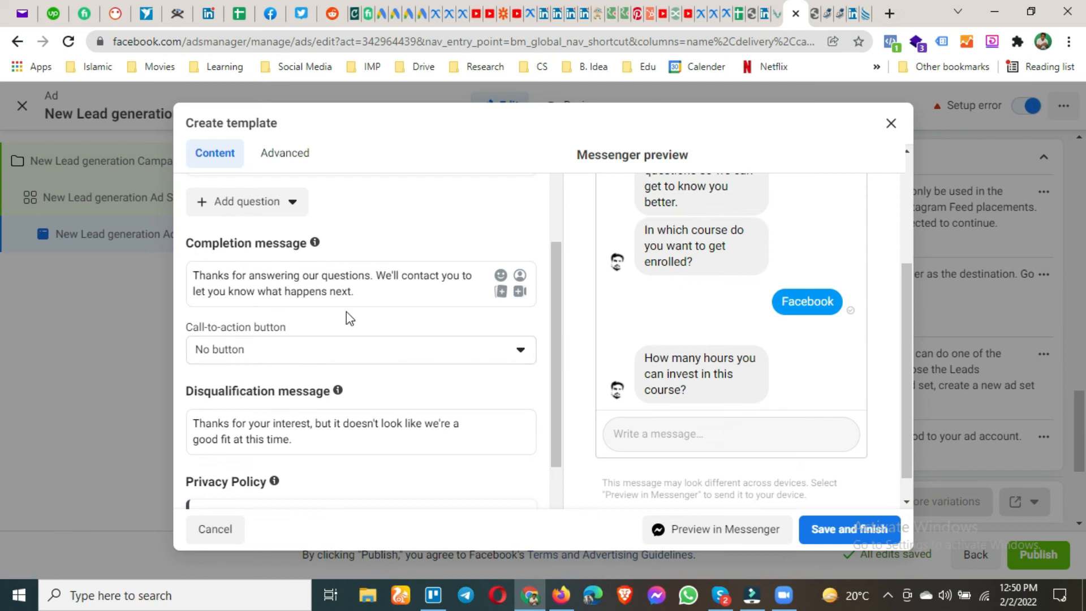
scroll(346, 311, up, 8)
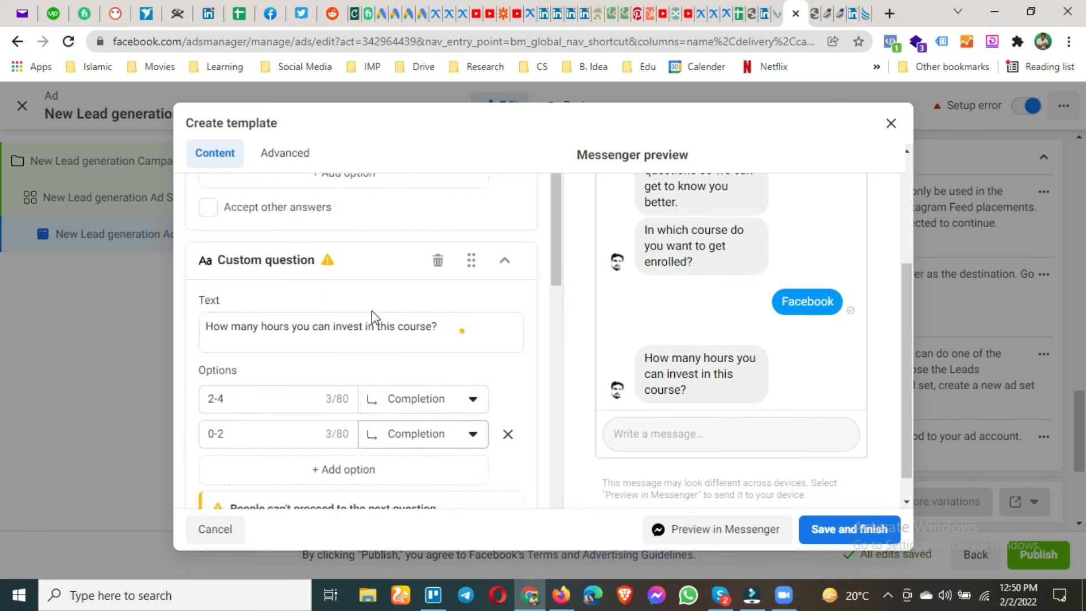
scroll(368, 310, up, 2)
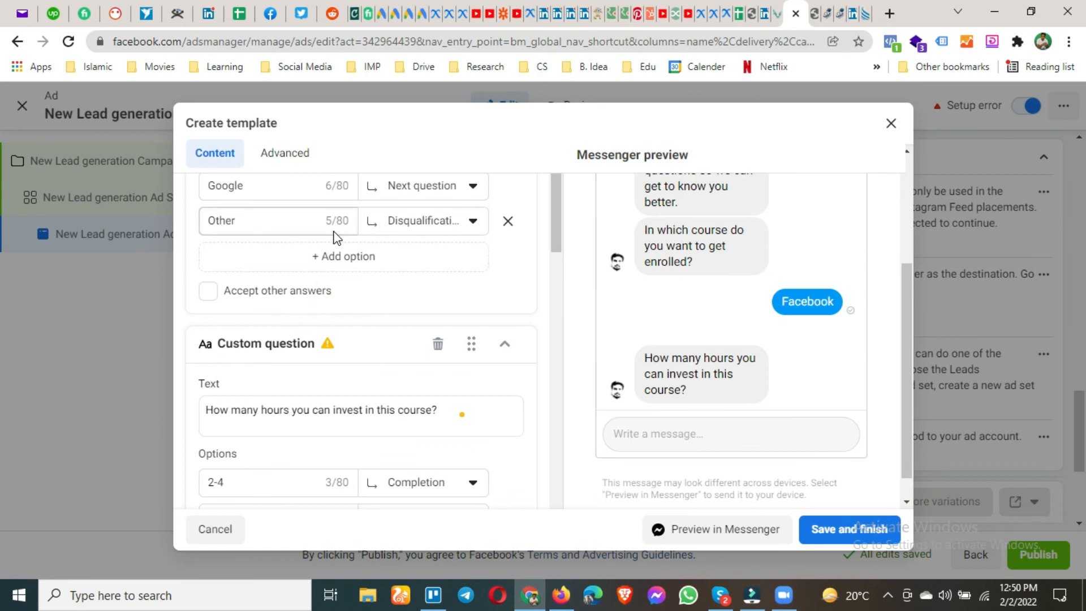
scroll(341, 286, down, 3)
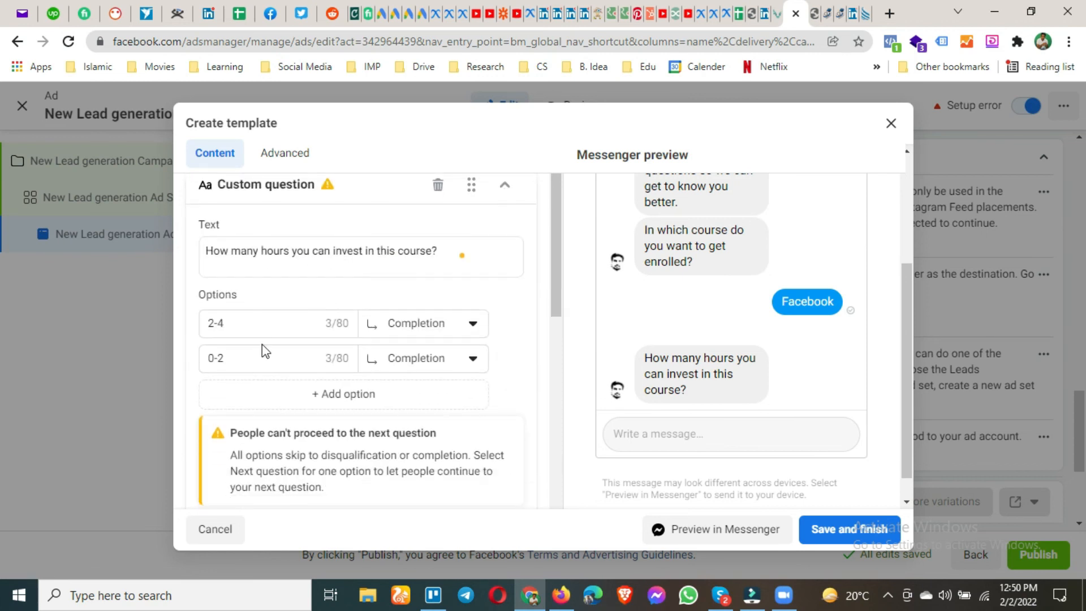
scroll(274, 359, down, 1)
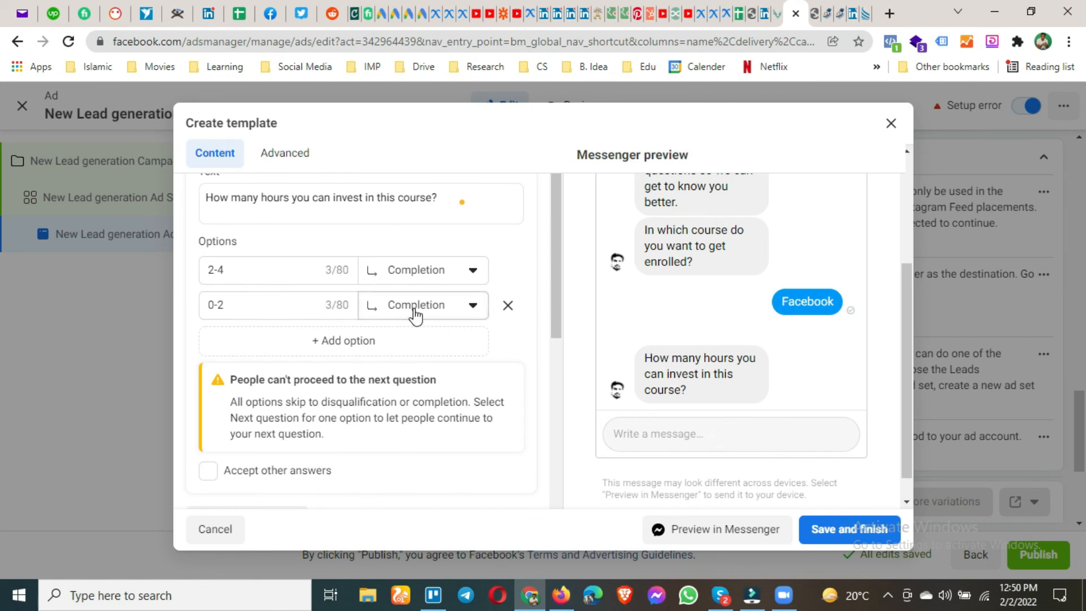
Change the hours question's 0-2 option to "0-1" and route that answer to Disqualification.
click(290, 310)
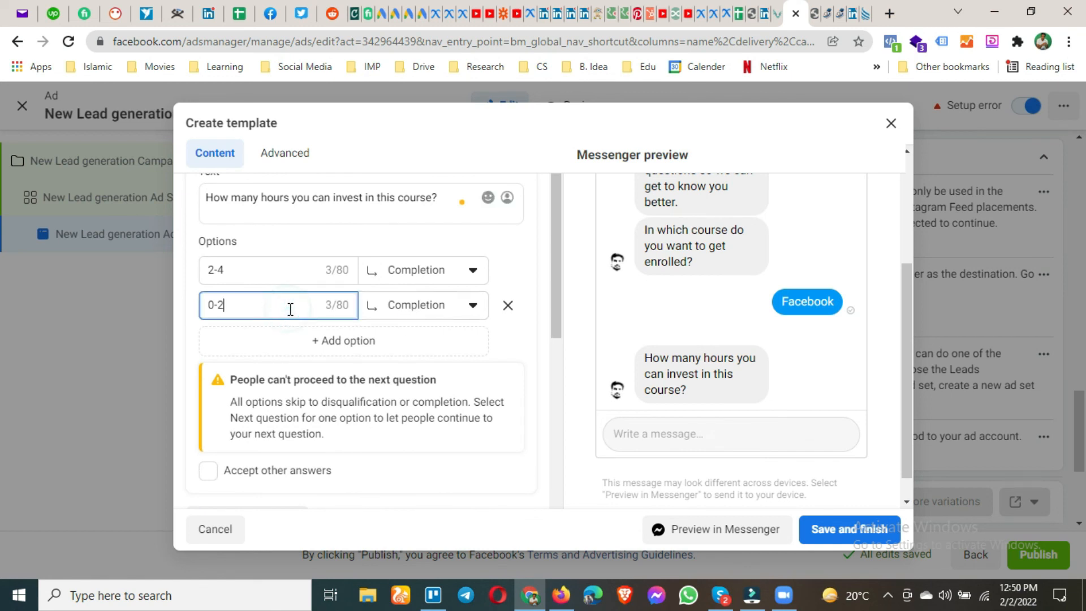
key(BackSpace)
key(BackSpace)
text(-1)
click(393, 309)
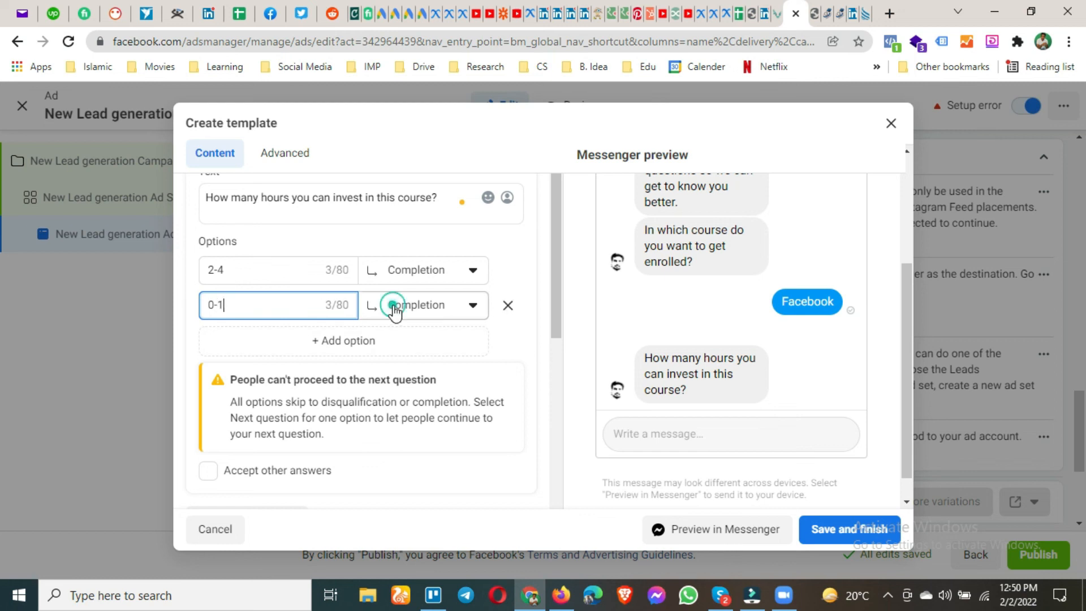
click(444, 512)
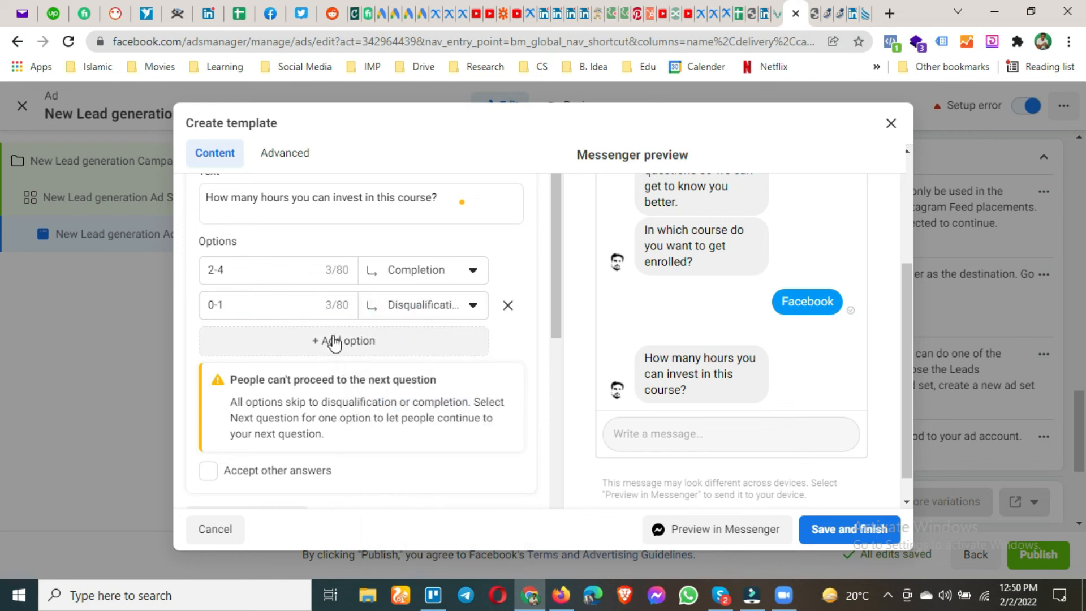
Add a third answer option "1-2" to the hours question and route it to Completion.
click(334, 343)
click(255, 306)
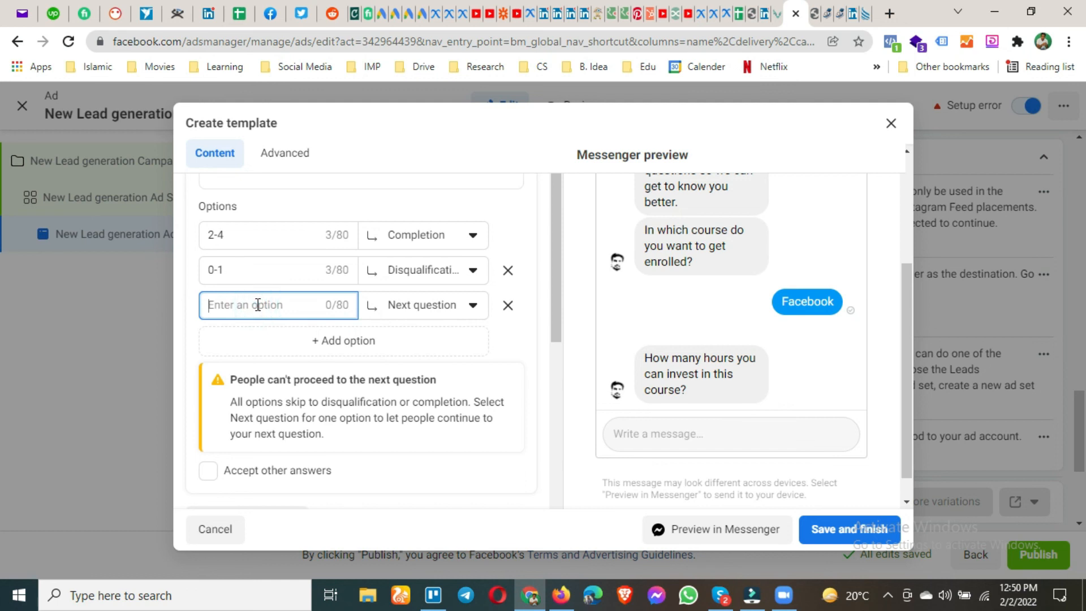
text(1-2)
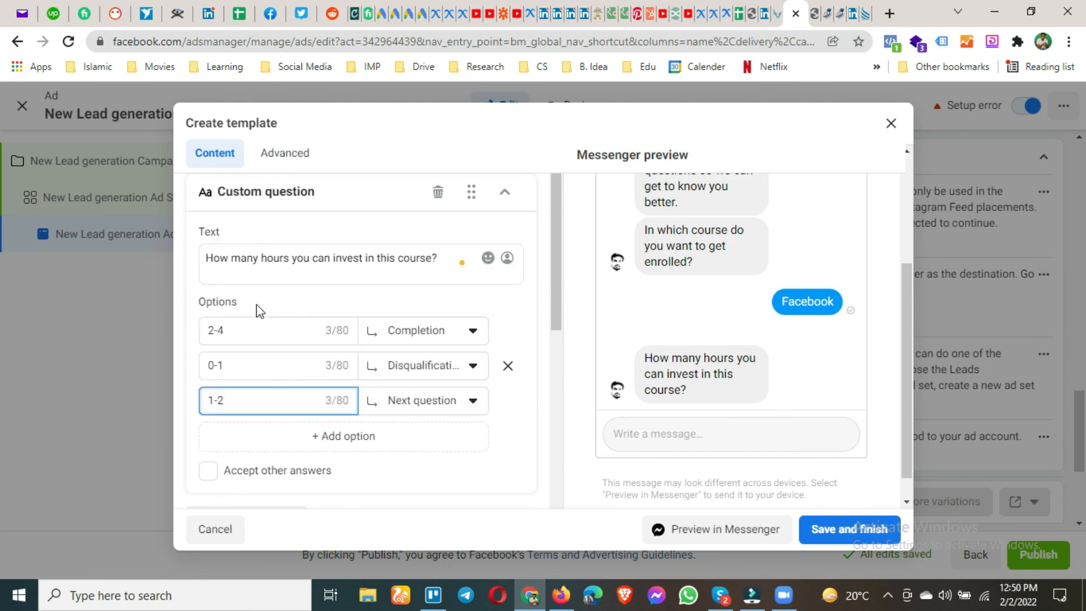
click(456, 400)
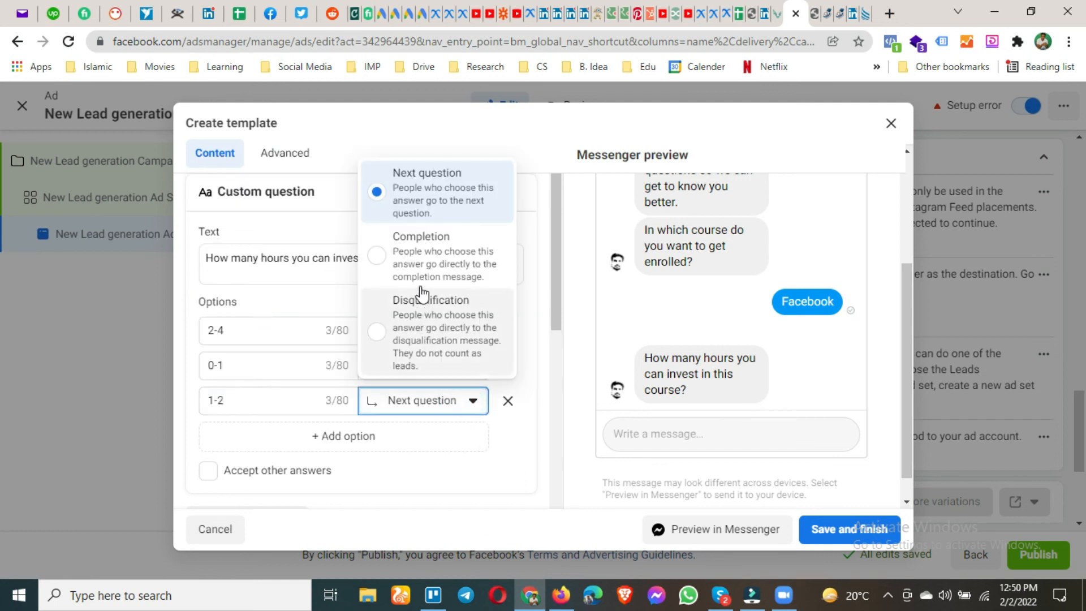
click(418, 265)
Review the completion message and set its call-to-action button to View website.
scroll(388, 362, down, 2)
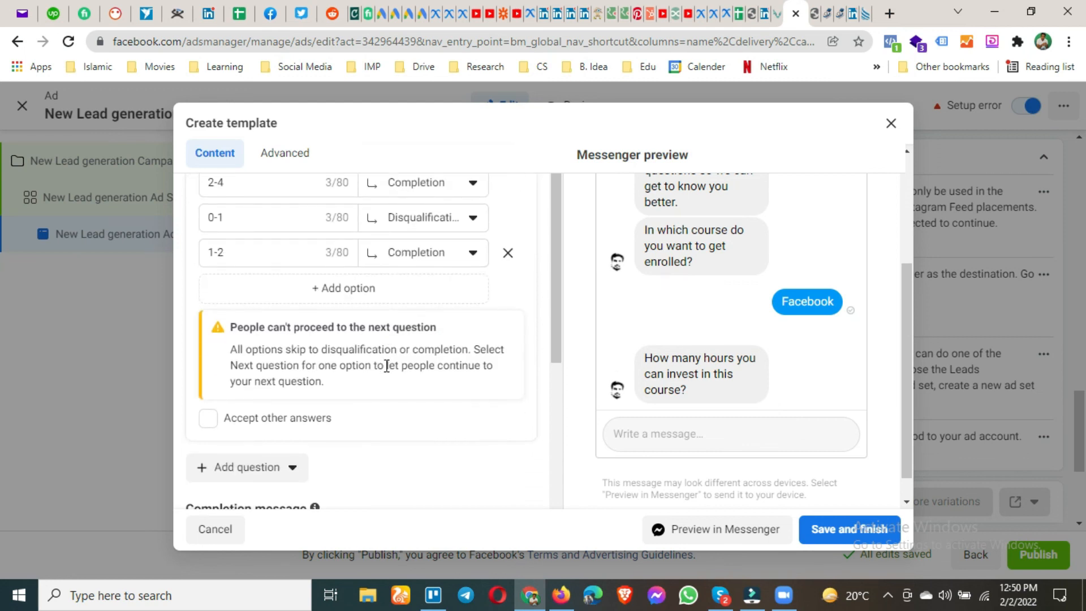
scroll(278, 359, down, 4)
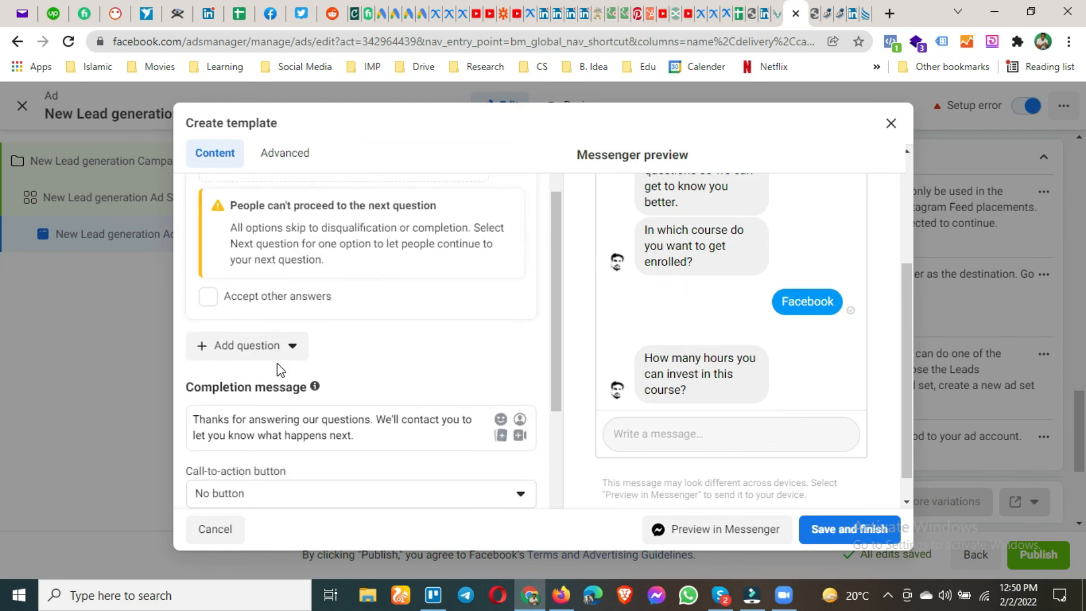
drag(190, 296, 312, 296)
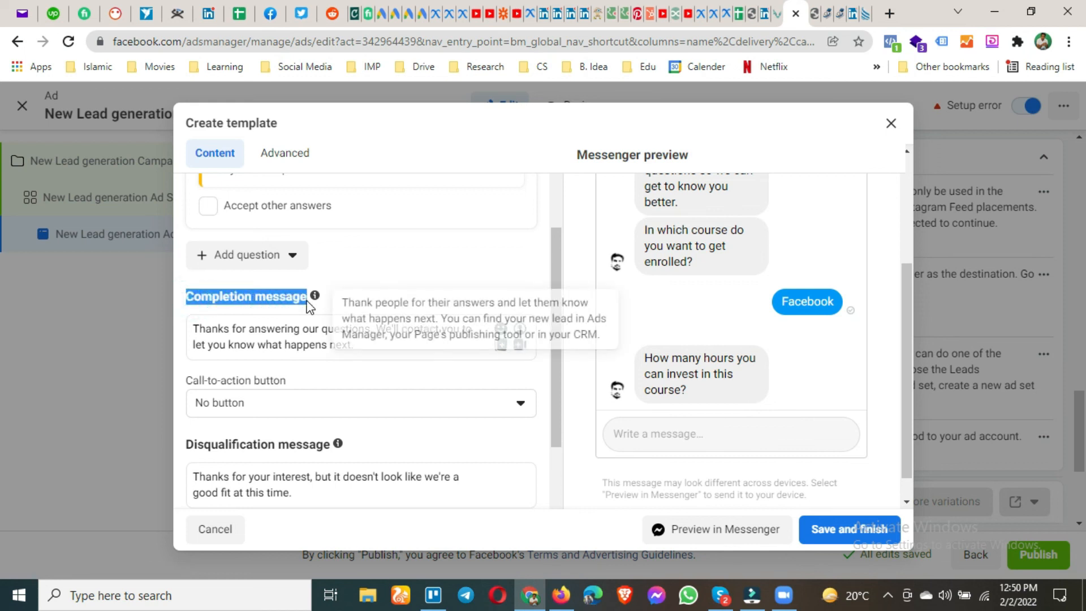
click(242, 344)
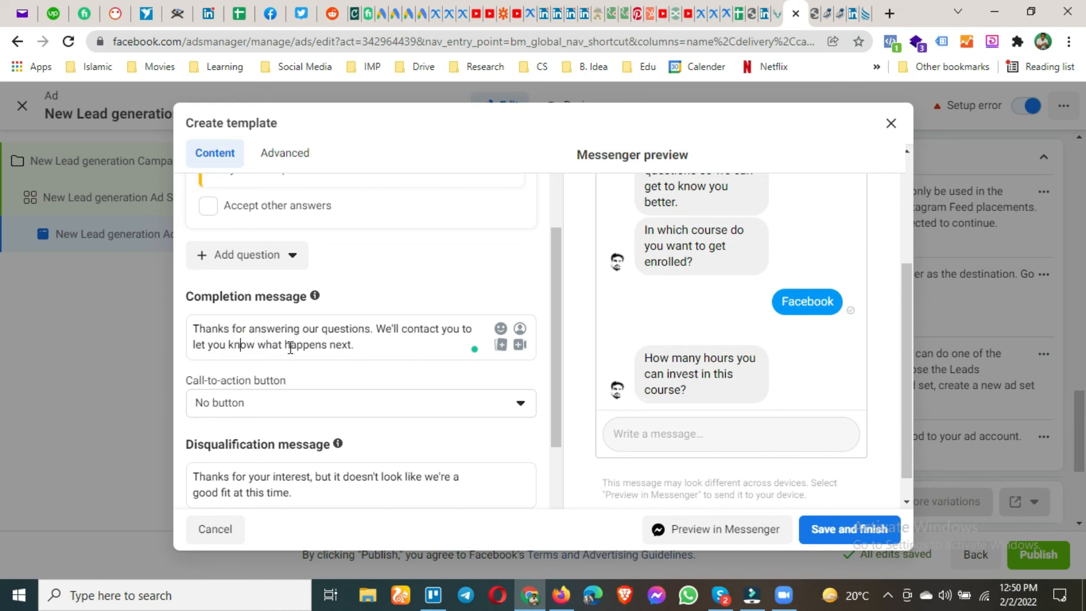
scroll(355, 349, down, 1)
click(355, 354)
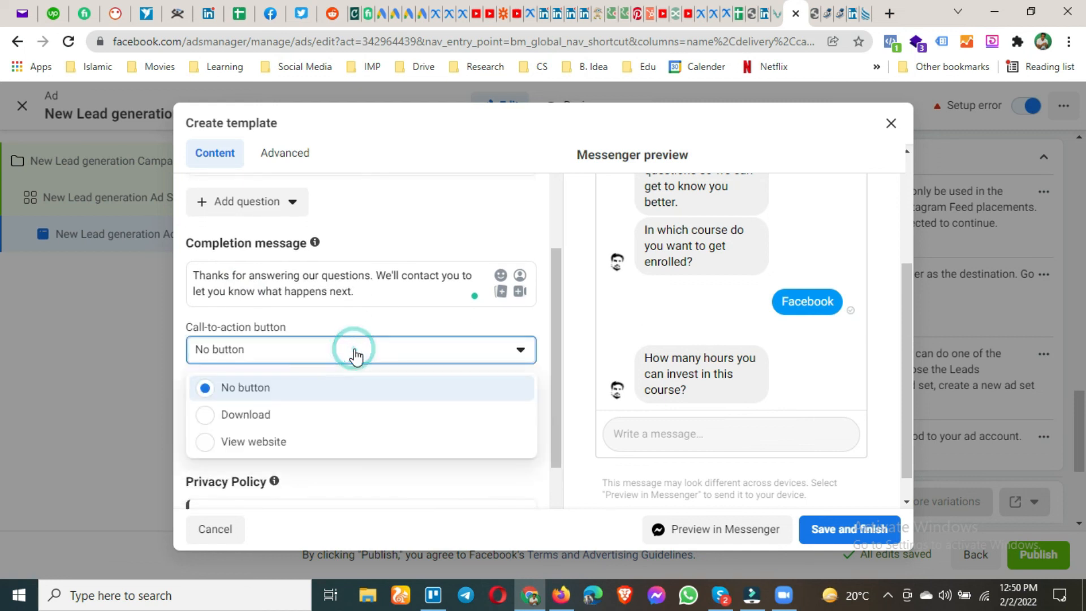
click(252, 442)
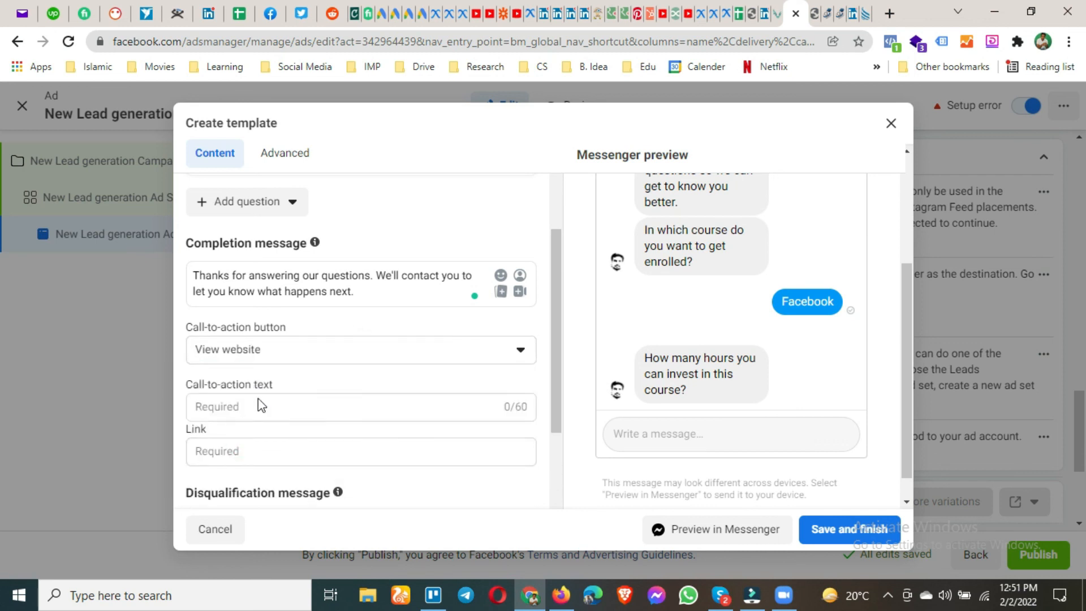
scroll(261, 396, down, 2)
click(287, 304)
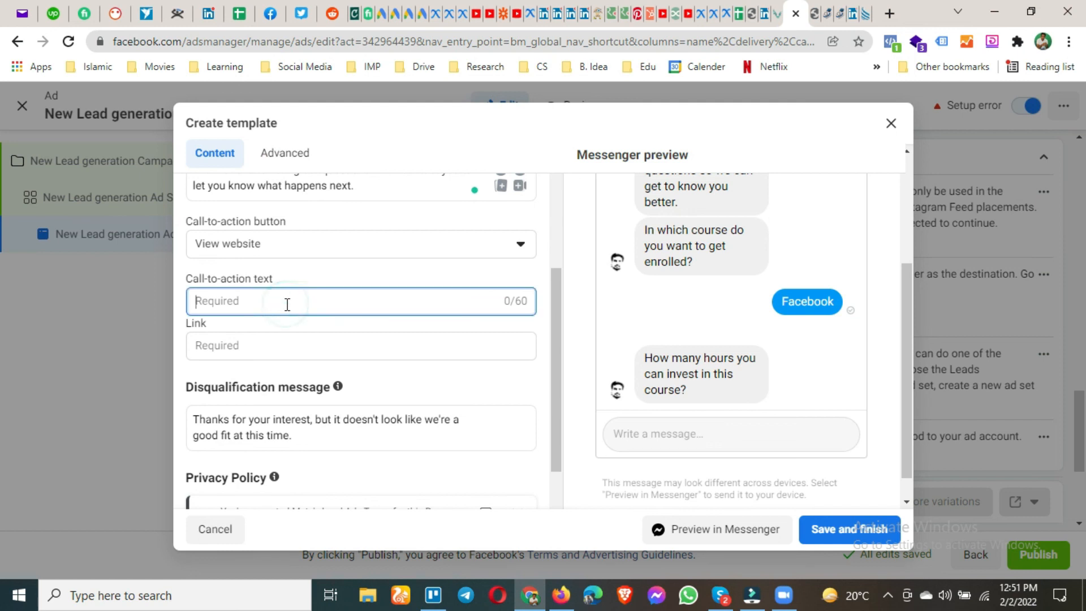
text(Visit Our Website)
click(287, 345)
text(www.centennialsol.com)
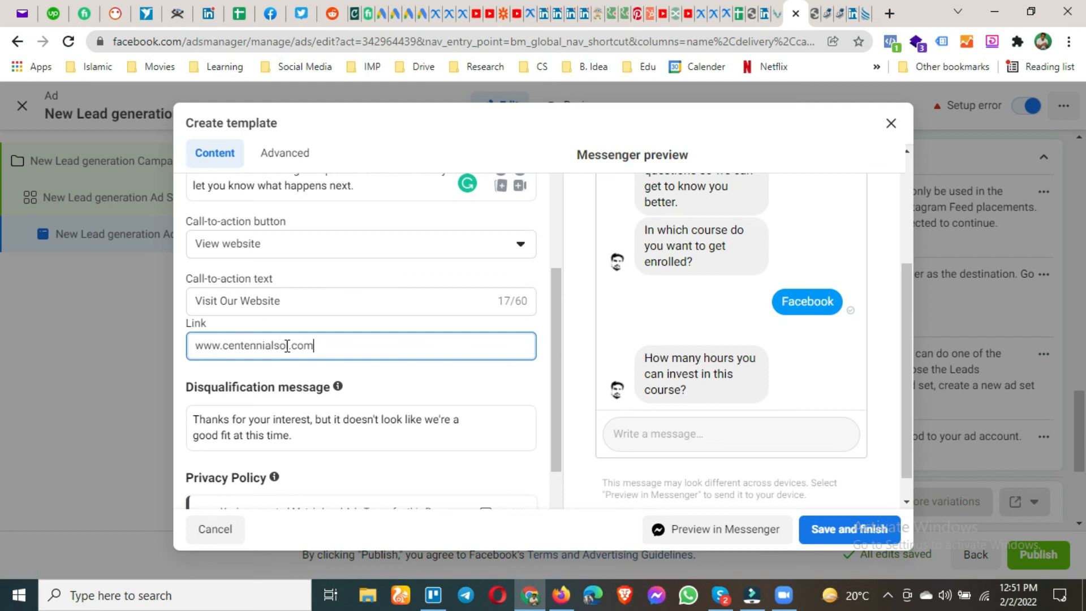
click(287, 345)
text(l)
scroll(286, 339, down, 2)
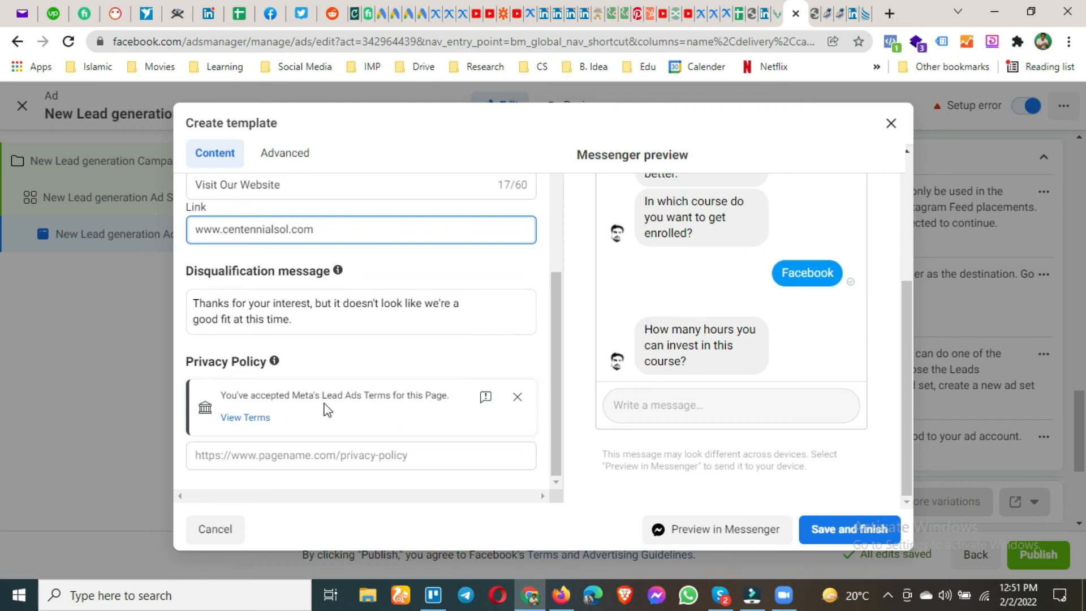
click(355, 457)
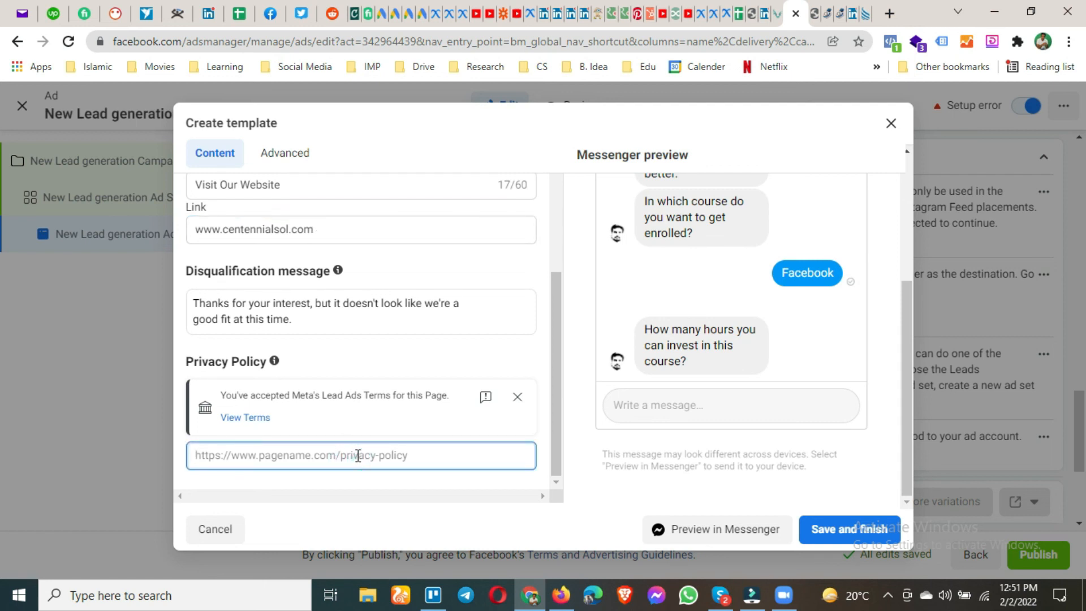
text(ww)
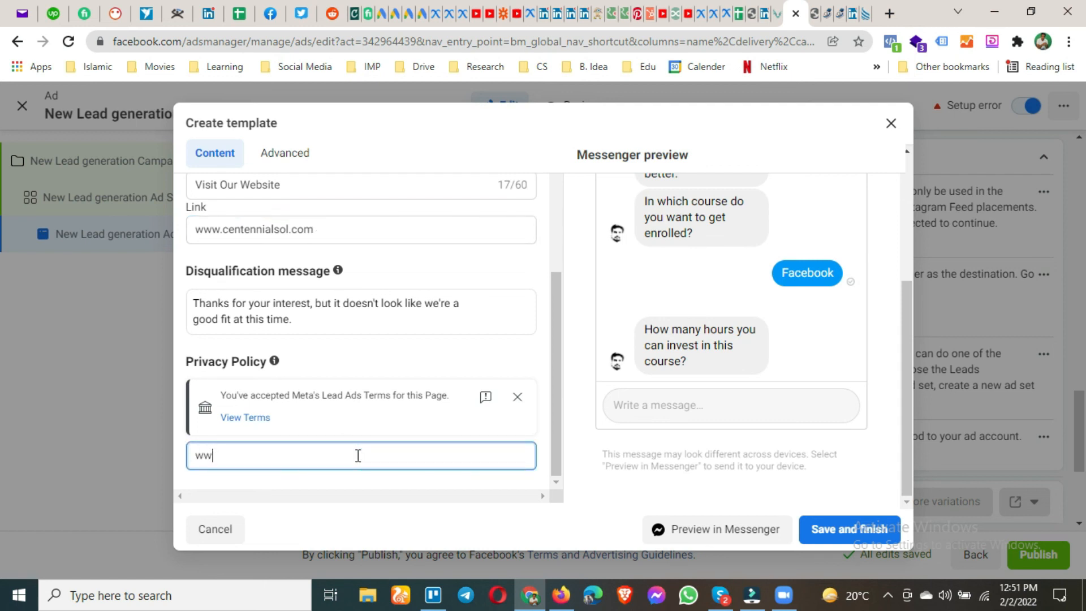
text(w.centennialsol.com)
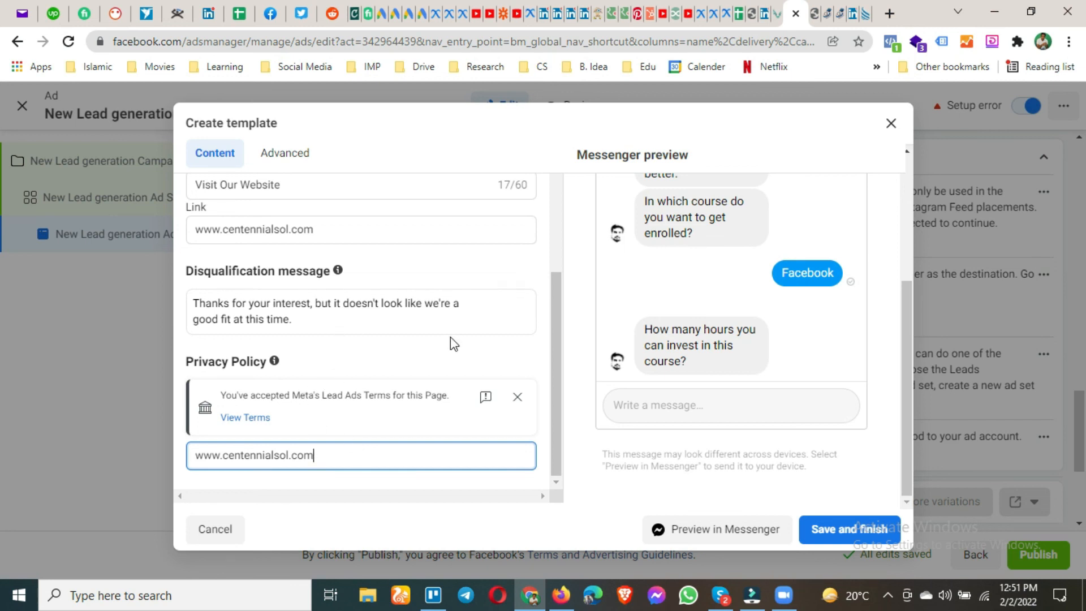
Review the template content, then save and finish the Generate leads chat template.
scroll(548, 430, up, 5)
scroll(483, 431, down, 5)
click(833, 528)
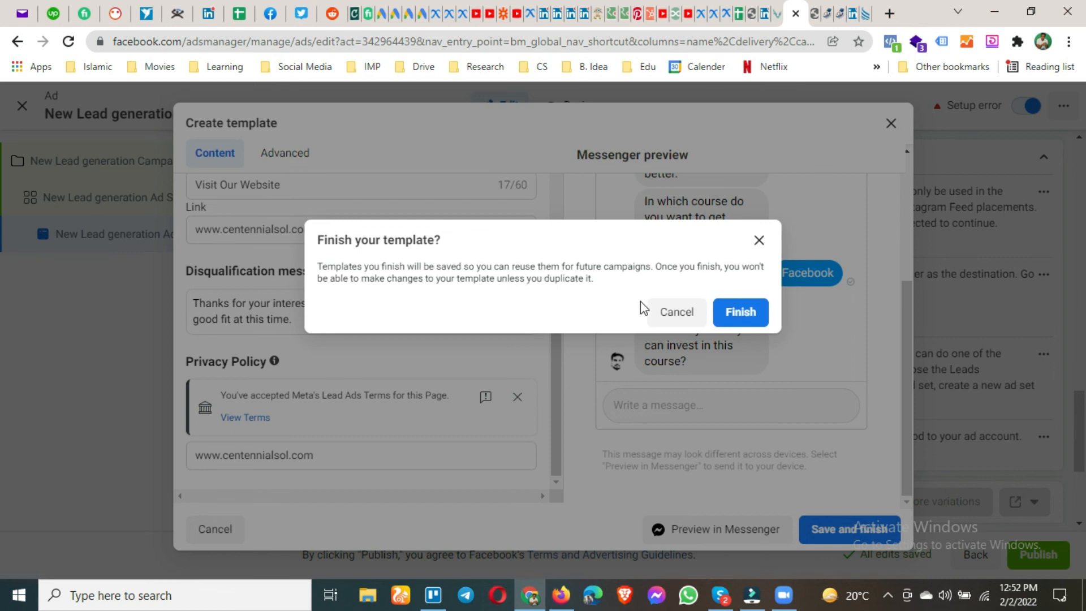
click(723, 320)
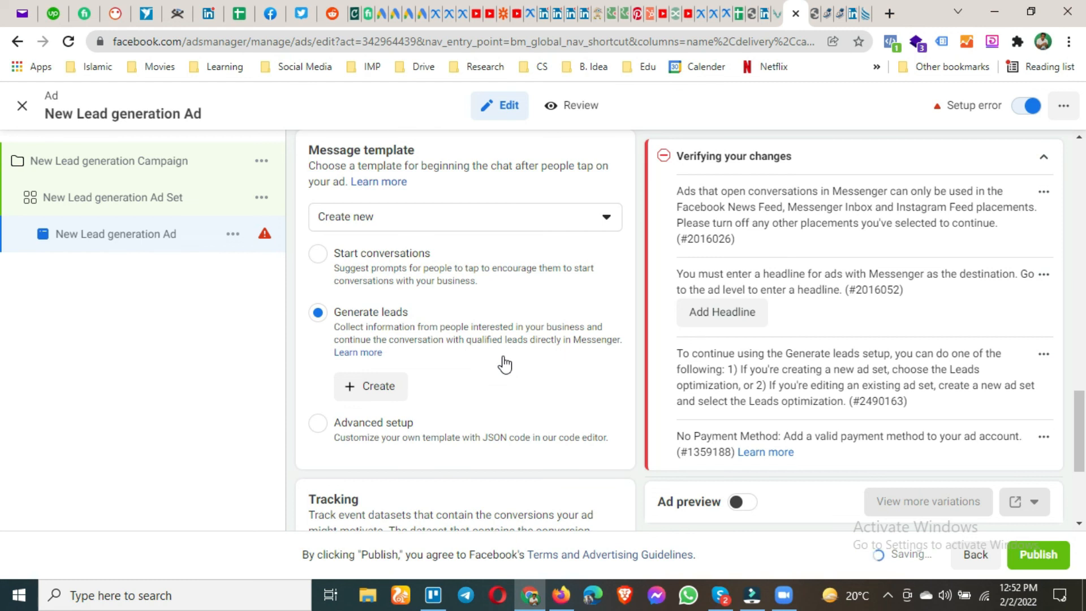
Set the ad headline to "FREE Courses" and fill the primary text with the "Problem Statement / Question" suggestion from this ad set.
scroll(505, 365, up, 6)
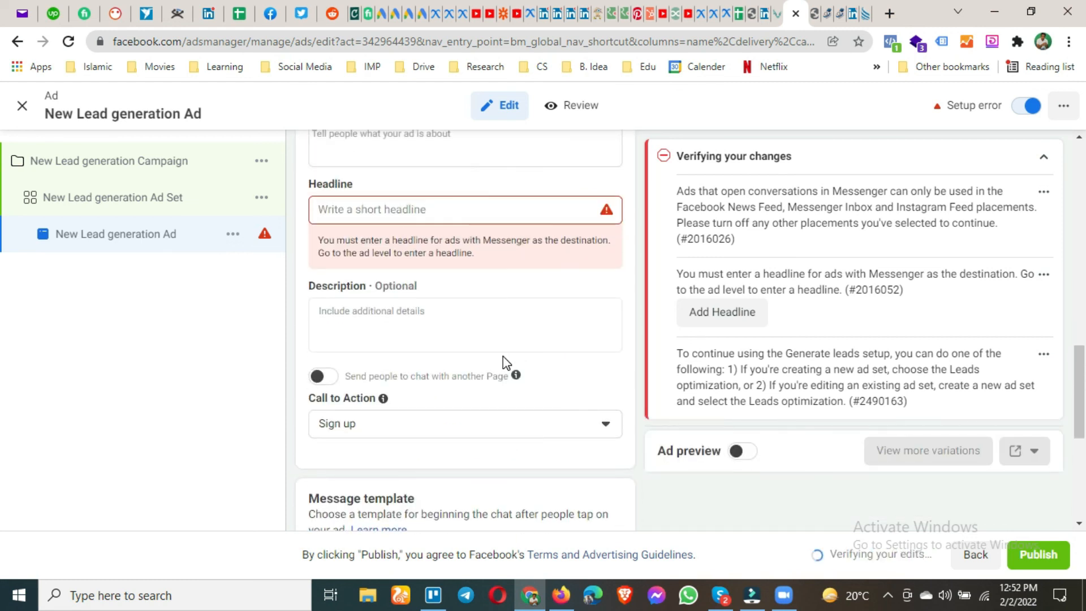
scroll(505, 362, up, 2)
click(502, 340)
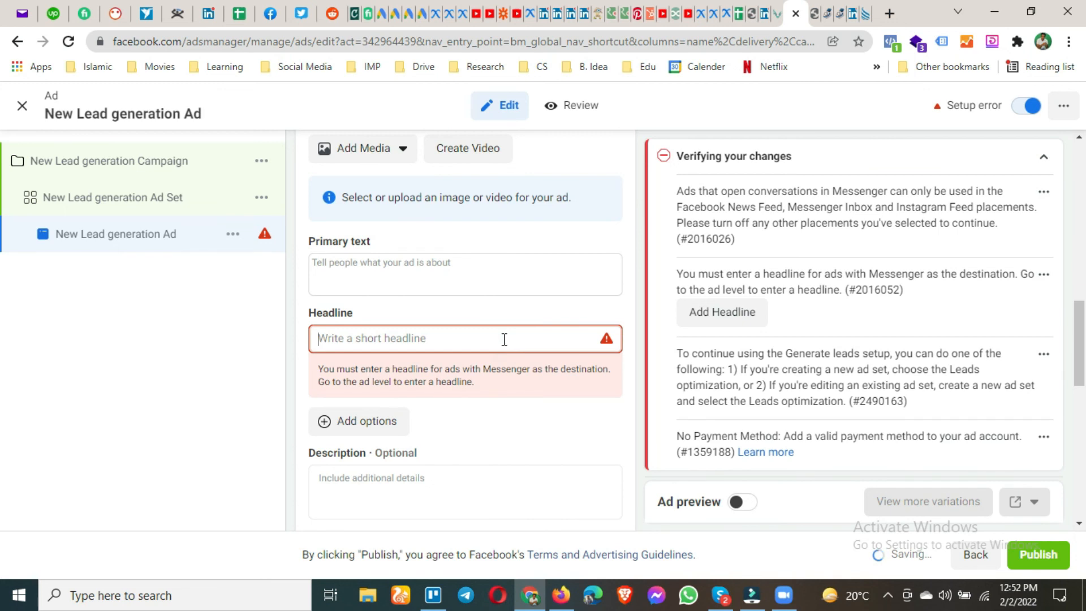
text(FREE Coursees)
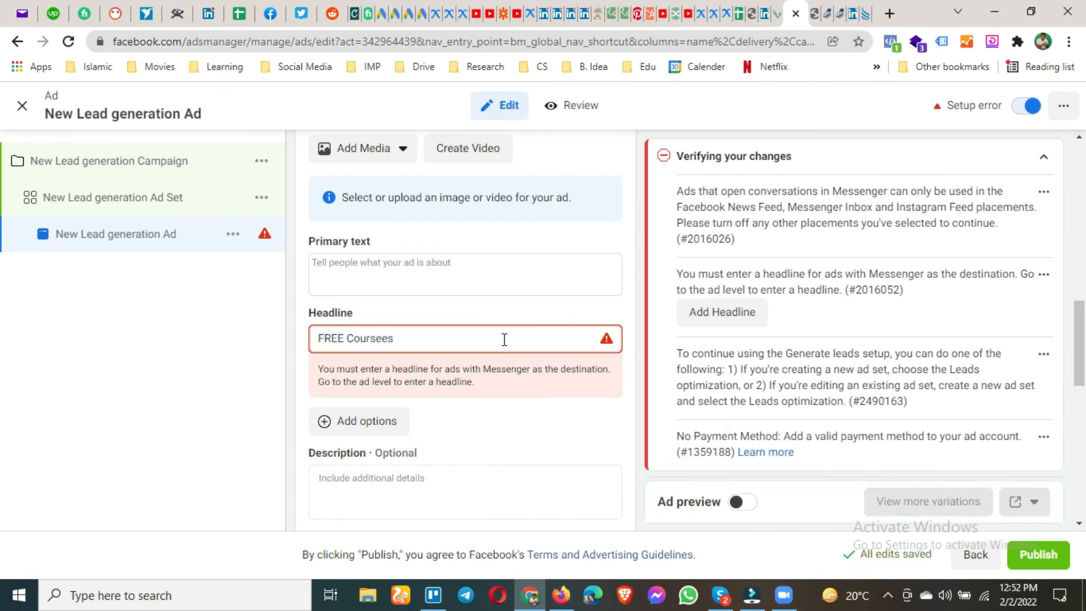
key(BackSpace)
key(BackSpace)
text(s)
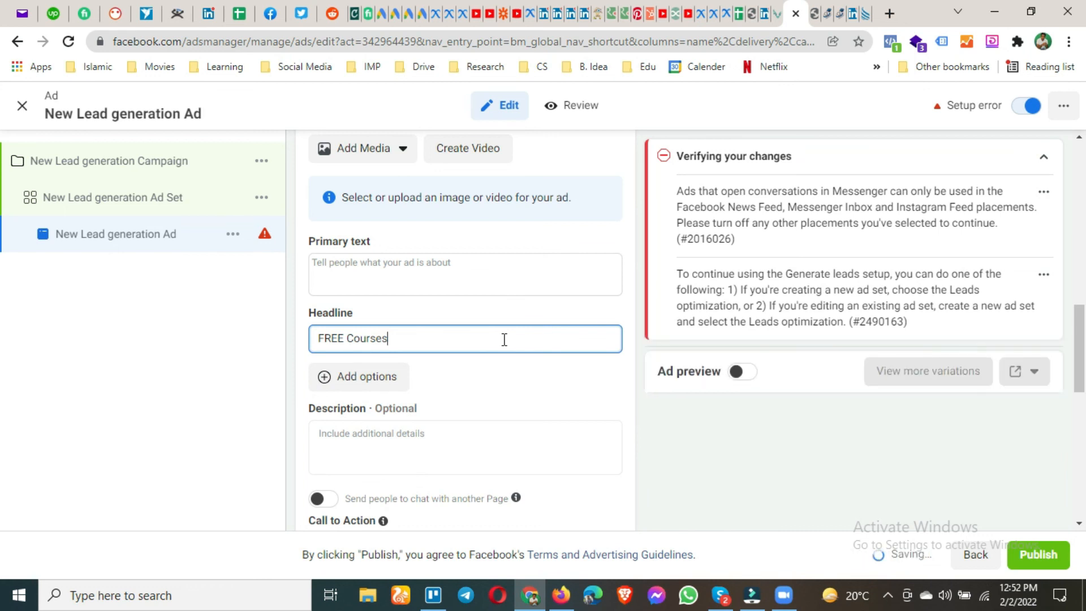
click(529, 274)
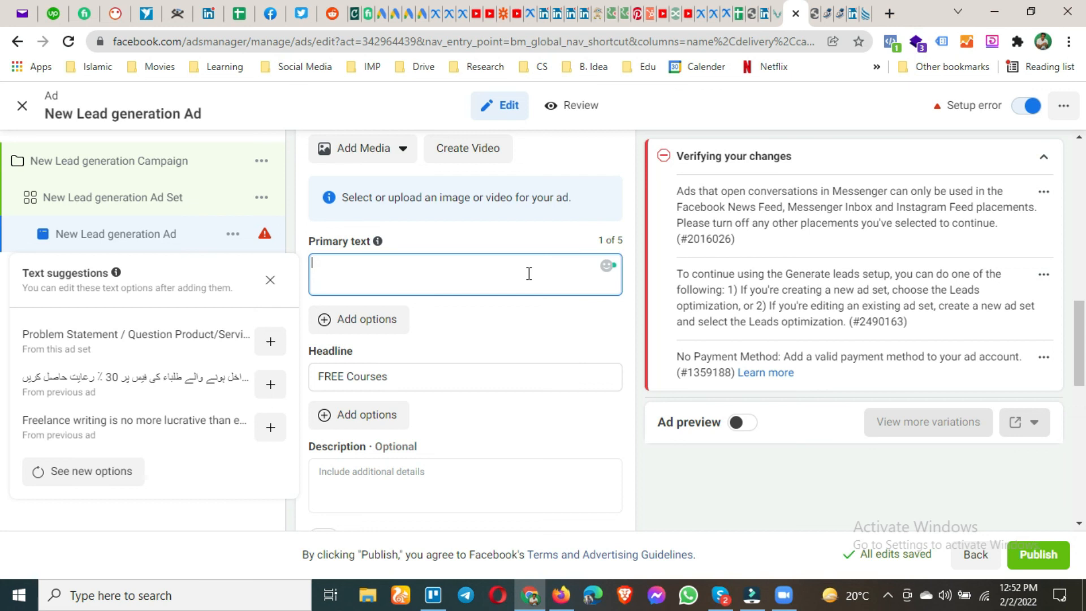
click(270, 341)
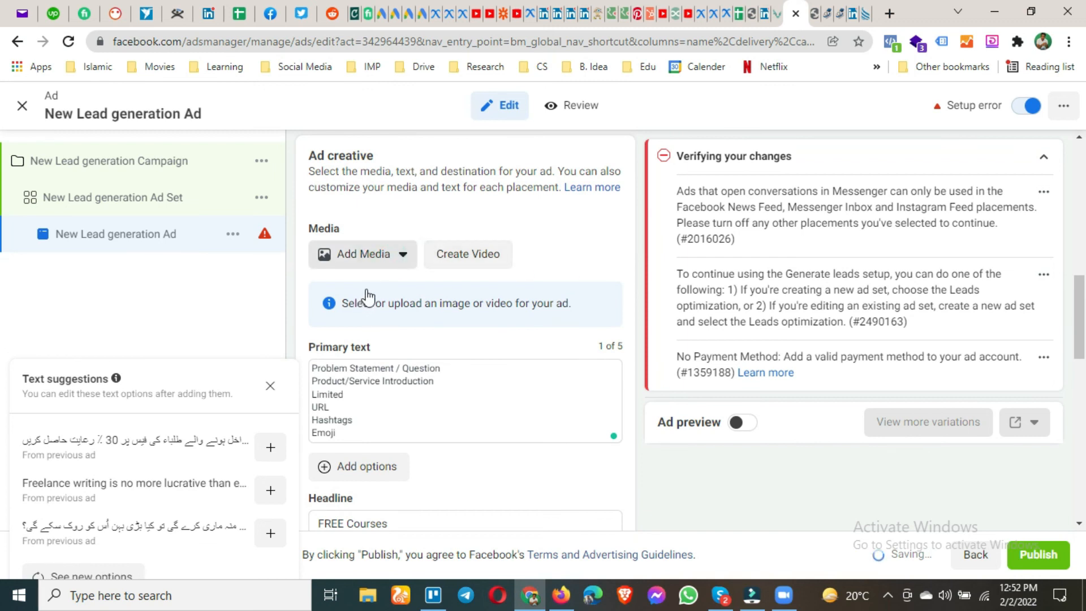
Add the 480 × 480 red cap image from the account images as the ad's media, keeping the suggested crops.
click(367, 254)
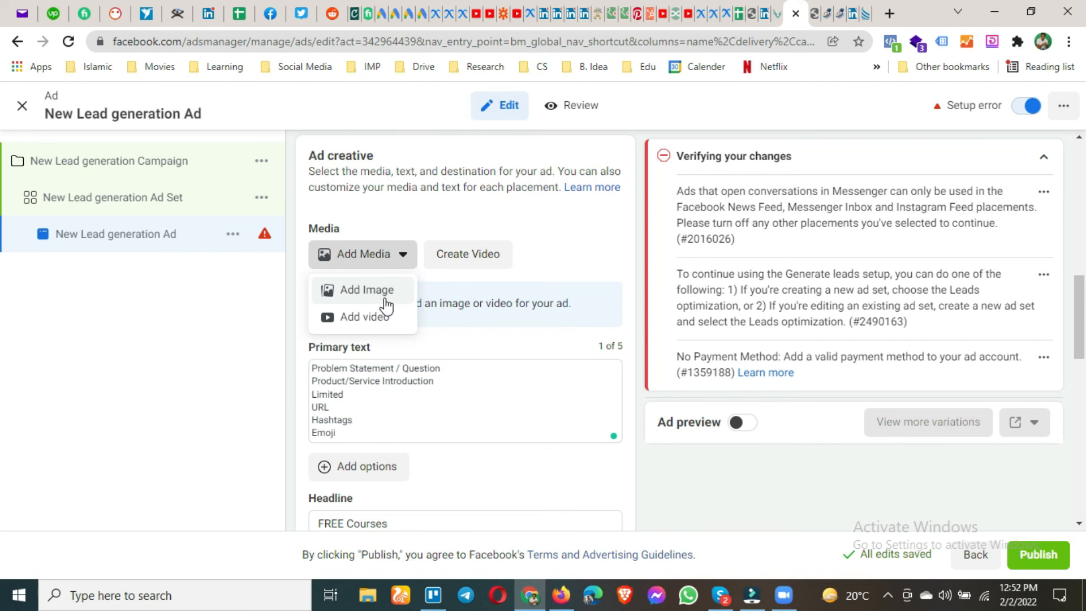
click(387, 306)
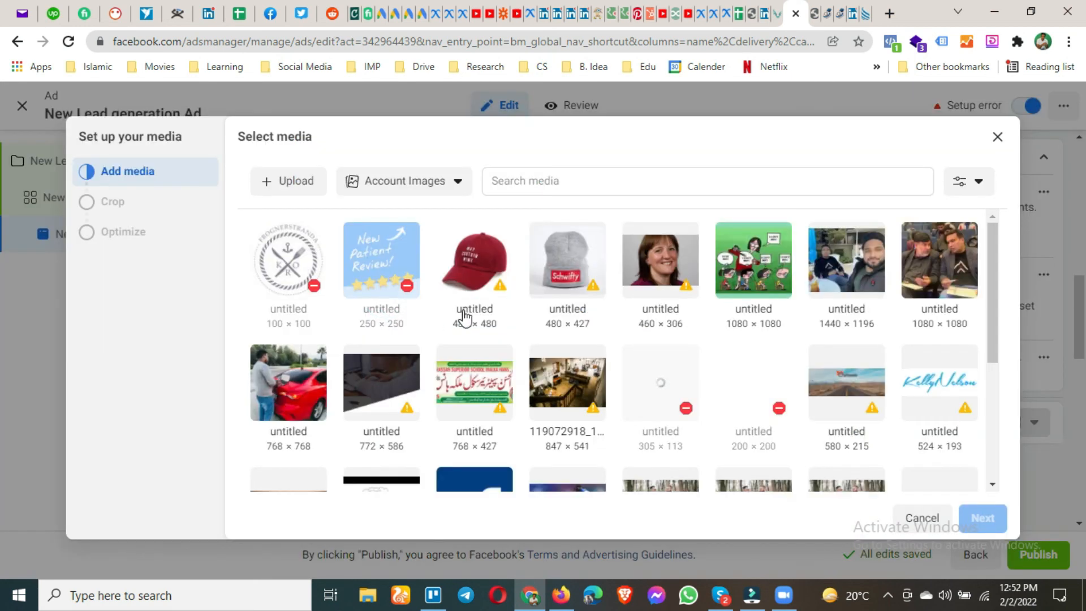
click(475, 287)
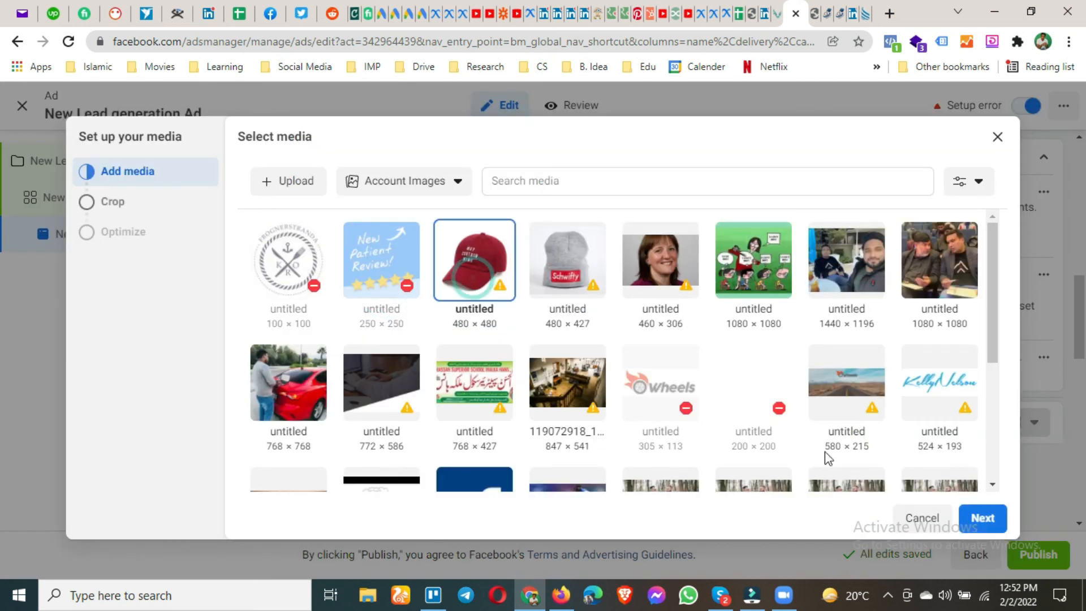
click(982, 518)
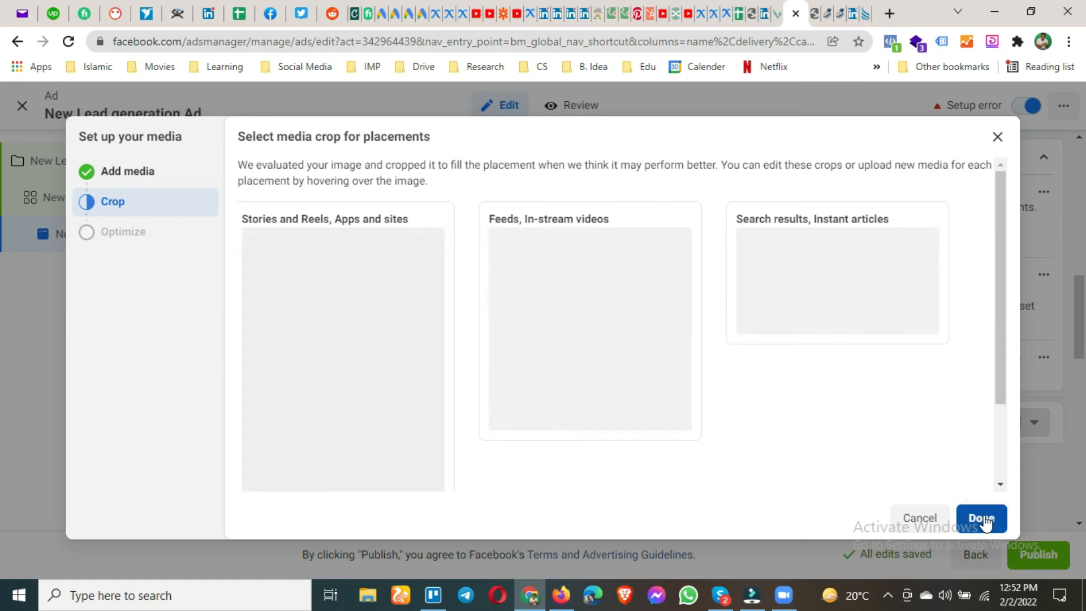
click(983, 518)
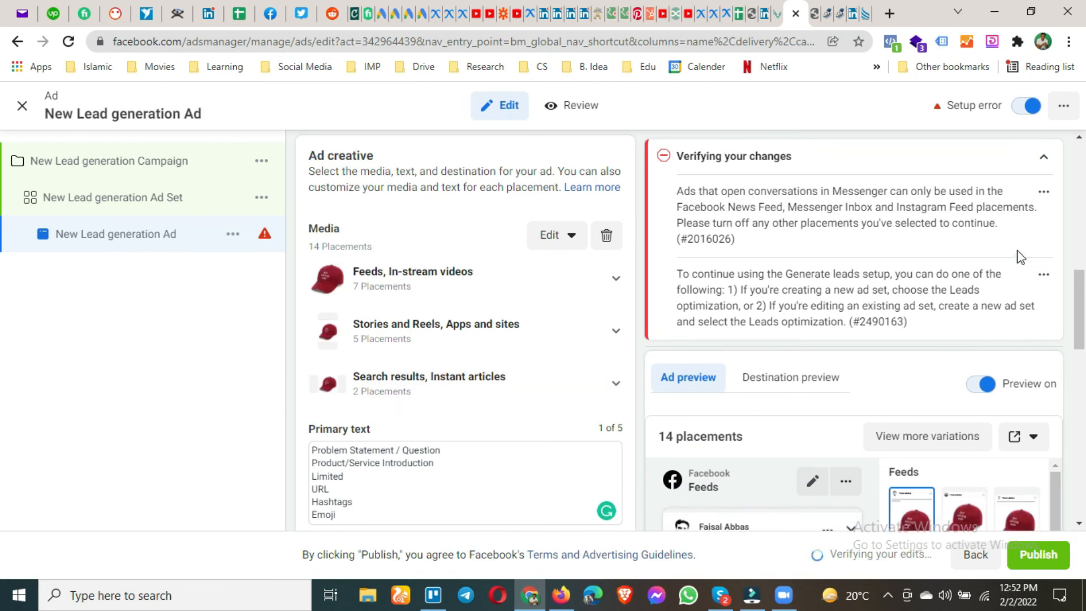
Examine the ad's verification errors about Messenger placements and the Generate leads optimization.
drag(675, 194, 795, 249)
click(800, 280)
drag(680, 276, 905, 323)
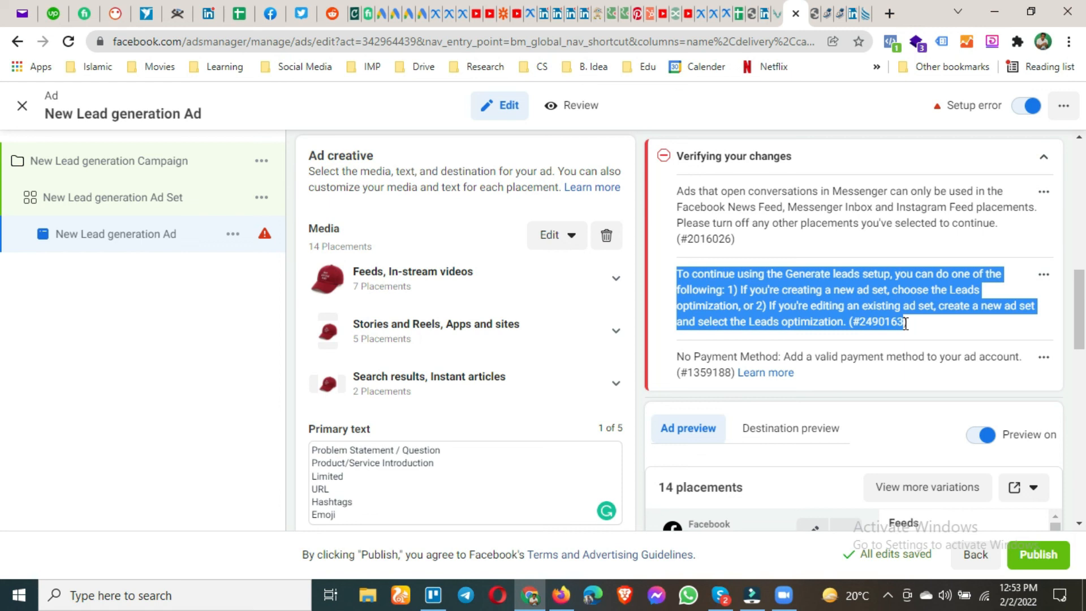
click(883, 390)
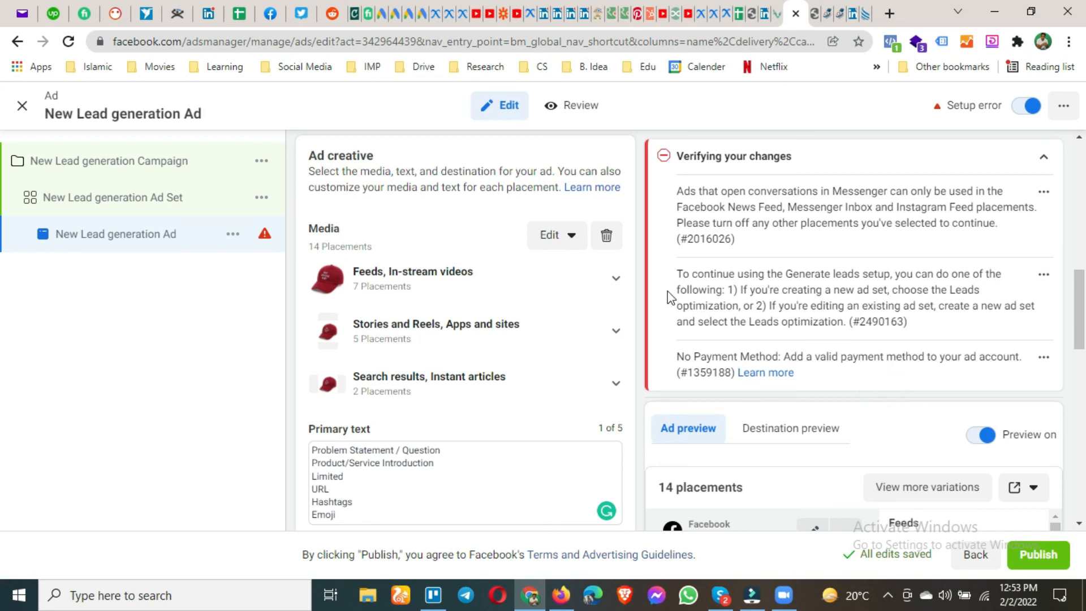